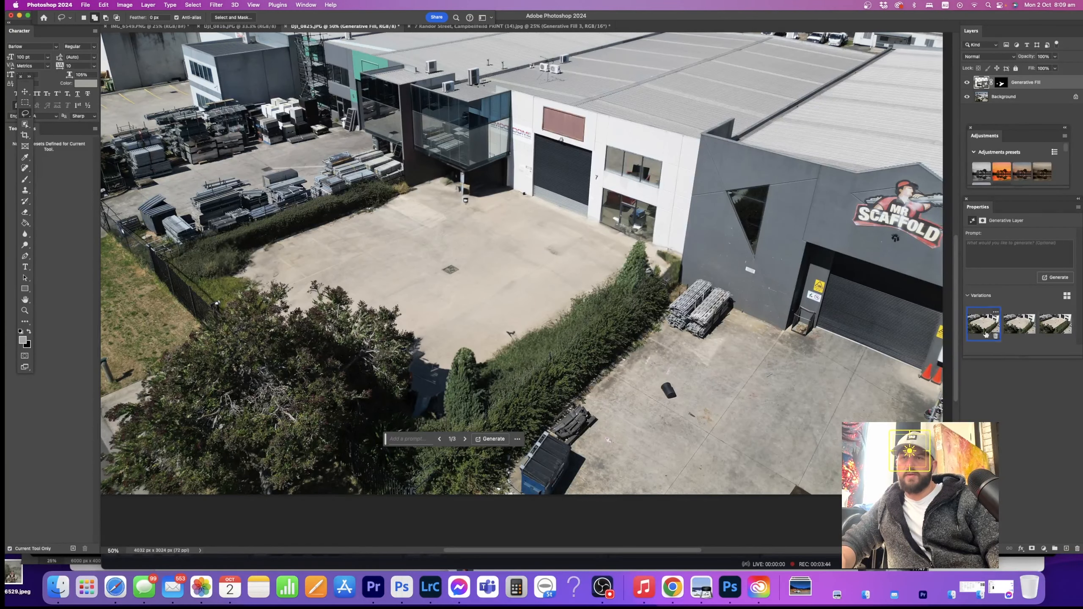
- Compare the three Generative Fill variations of the cleared driveway and return to the first one
{"action": "left_click", "coordinate": [1019, 327]}
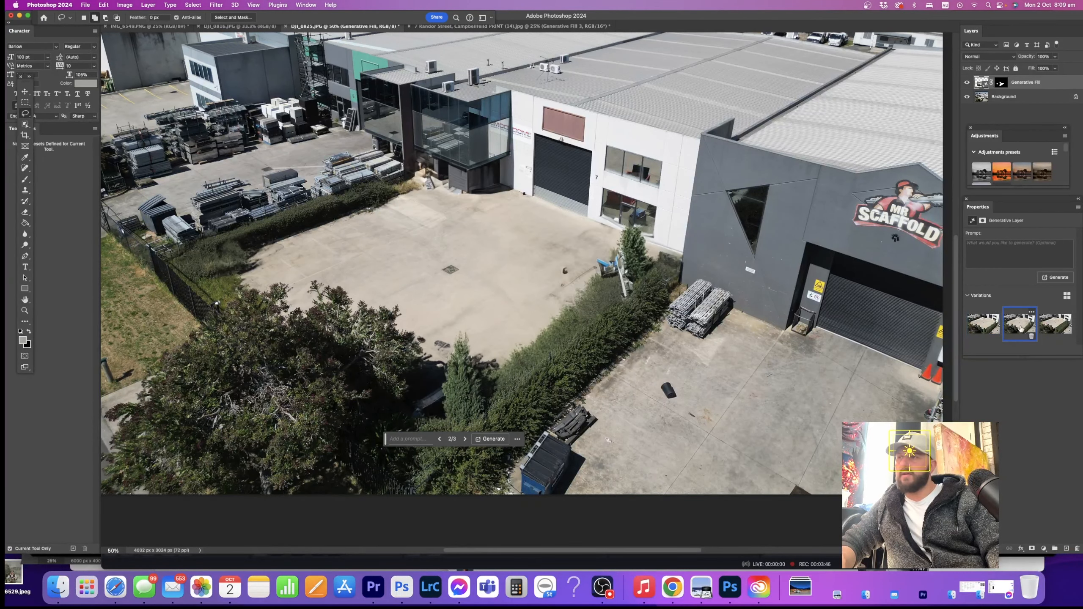
{"action": "left_click", "coordinate": [1052, 329]}
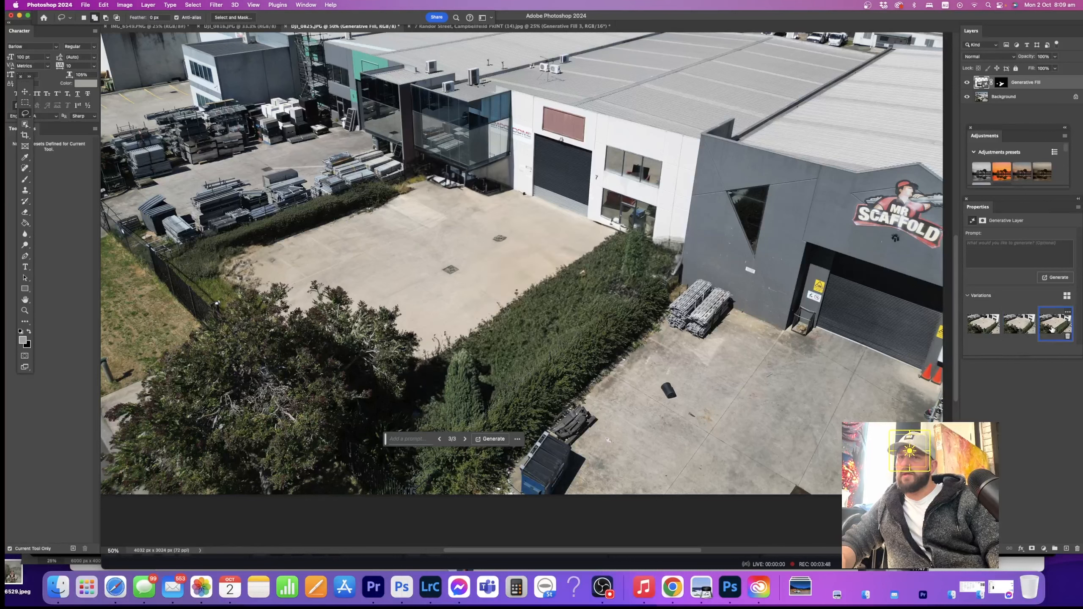
{"action": "left_click", "coordinate": [1022, 330]}
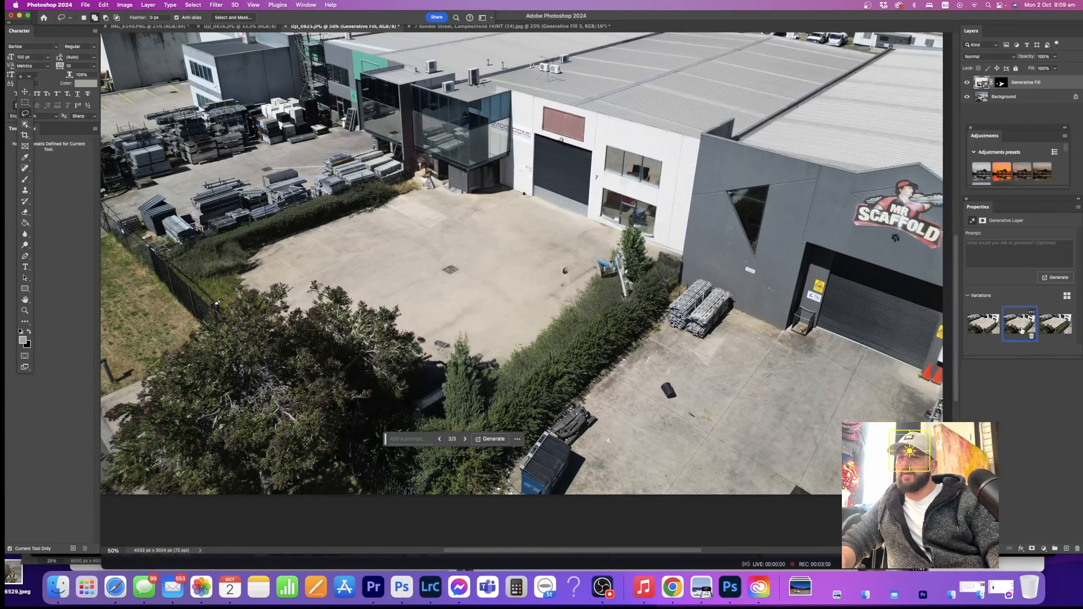
{"action": "left_click", "coordinate": [987, 332]}
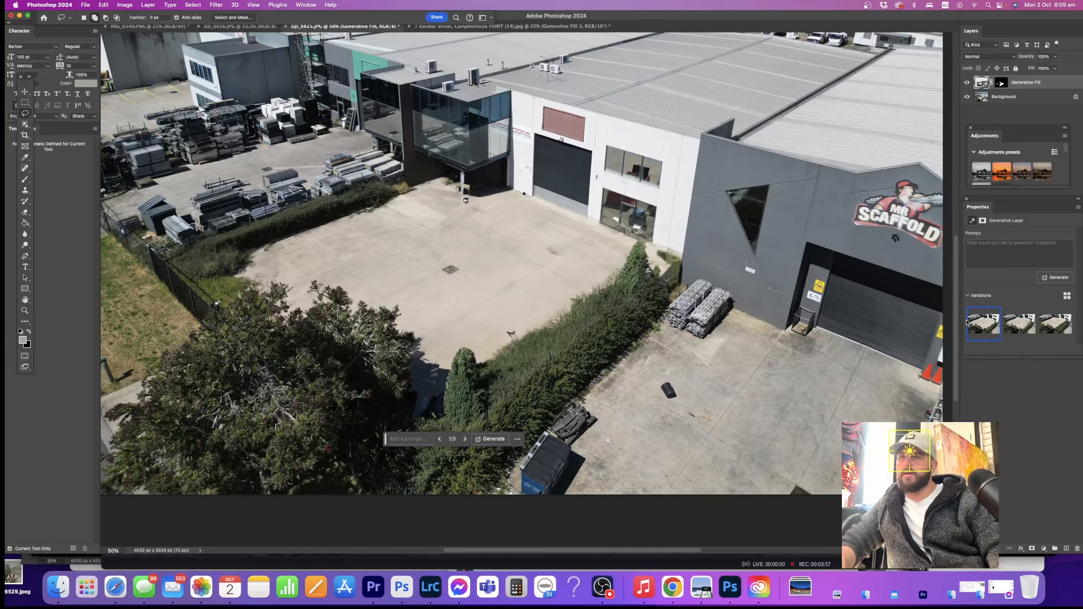
- Toggle the Generative Fill layer's visibility to compare the driveway before and after the fill
{"action": "left_click", "coordinate": [968, 84]}
{"action": "left_click", "coordinate": [968, 85]}
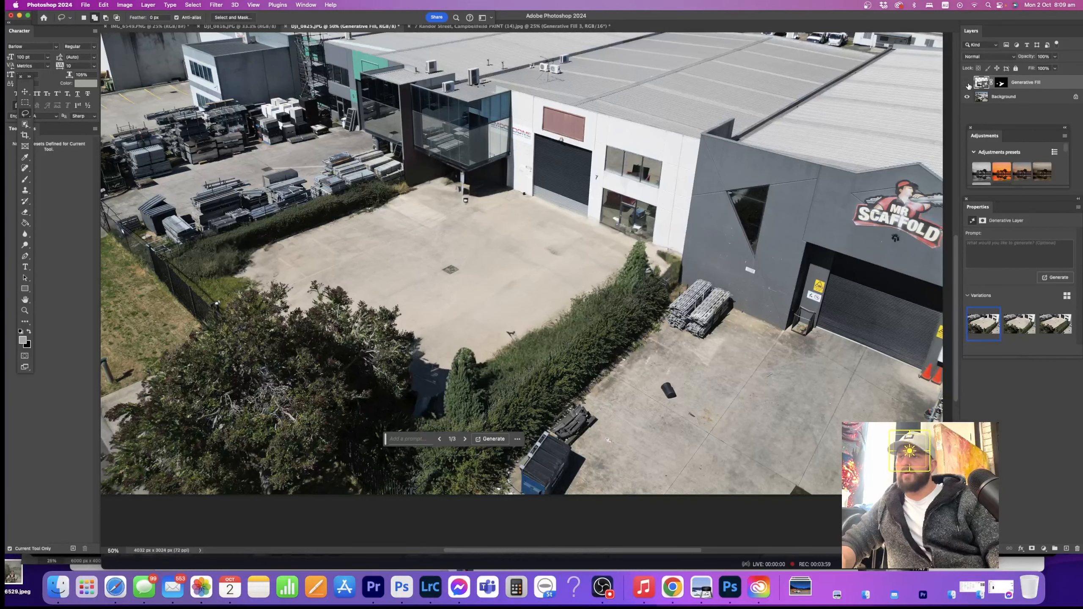
{"action": "left_click", "coordinate": [968, 84]}
{"action": "left_click", "coordinate": [967, 84]}
{"action": "left_click", "coordinate": [968, 84]}
{"action": "left_click", "coordinate": [968, 84]}
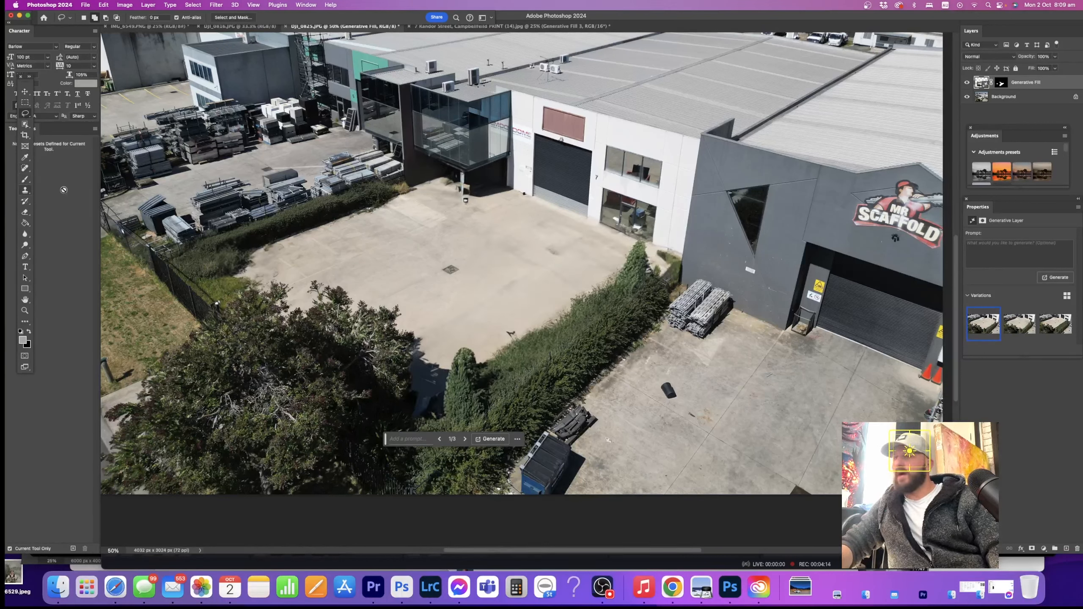
- Flatten the image so the Generative Fill layer merges into the background
{"action": "left_click", "coordinate": [170, 5]}
{"action": "mouse_move", "coordinate": [149, 5]}
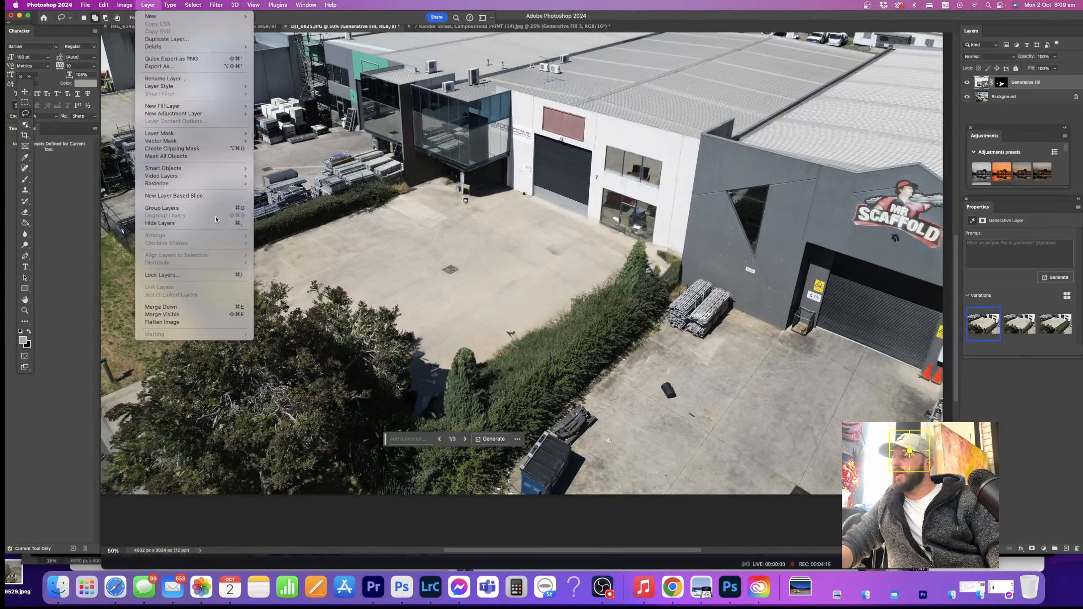
{"action": "left_click", "coordinate": [193, 322]}
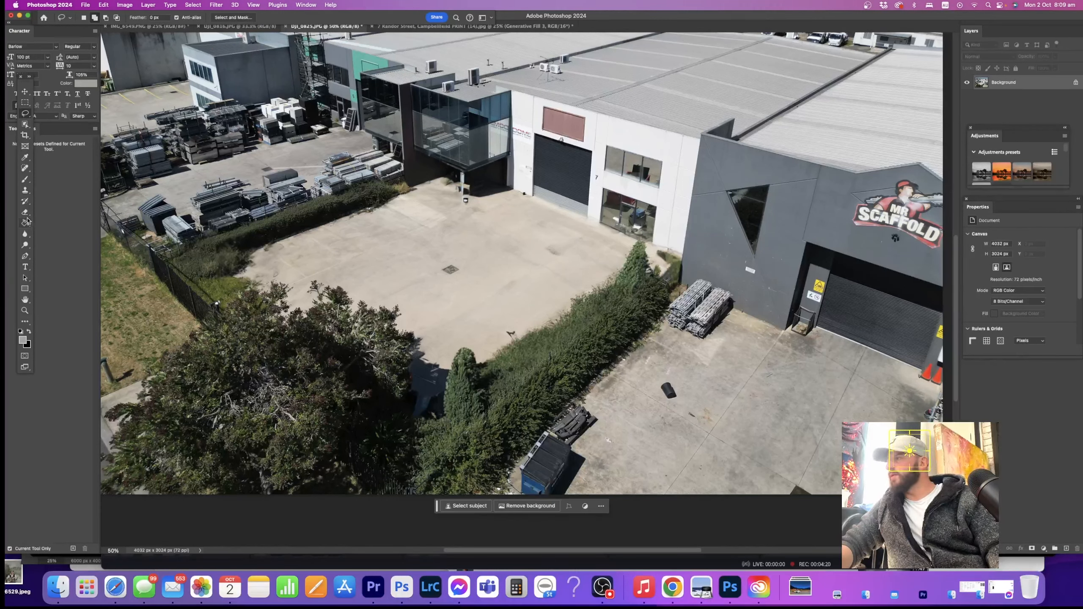
- Use the Clone Stamp to cover the small dark object in the Mr Scaffold yard with nearby concrete
{"action": "left_click", "coordinate": [25, 191]}
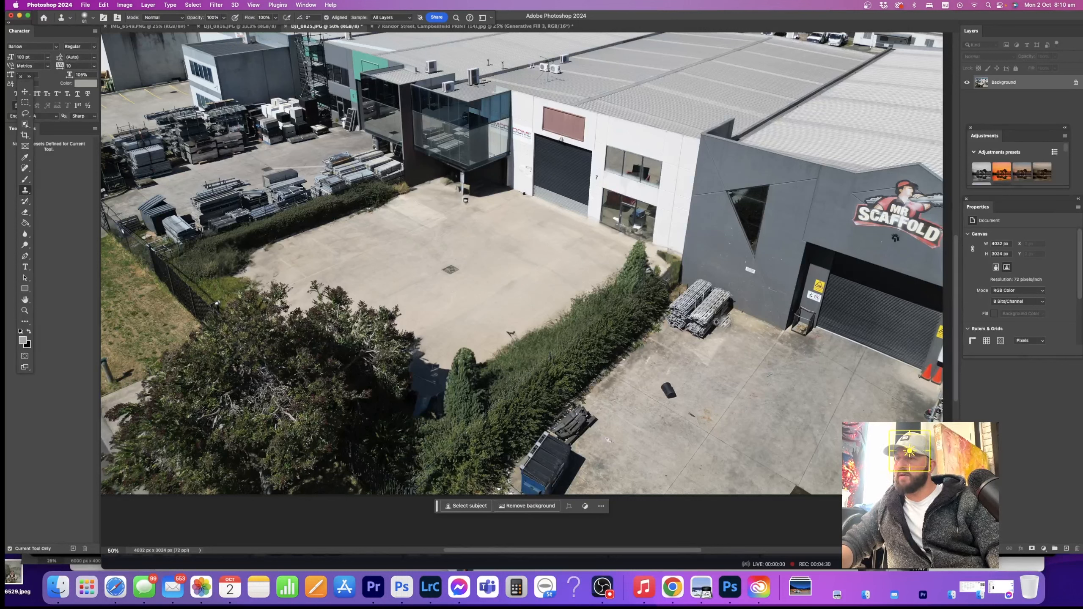
{"action": "left_click", "coordinate": [705, 391], "text": "alt"}
{"action": "left_click", "coordinate": [672, 386]}
{"action": "left_click_drag", "start_coordinate": [673, 386], "coordinate": [702, 419]}
{"action": "left_click", "coordinate": [684, 397], "text": "alt"}
- Clone driveway concrete over the inner side of the hedge to trim it into a narrower, straighter strip
{"action": "left_click_drag", "start_coordinate": [474, 305], "coordinate": [478, 310]}
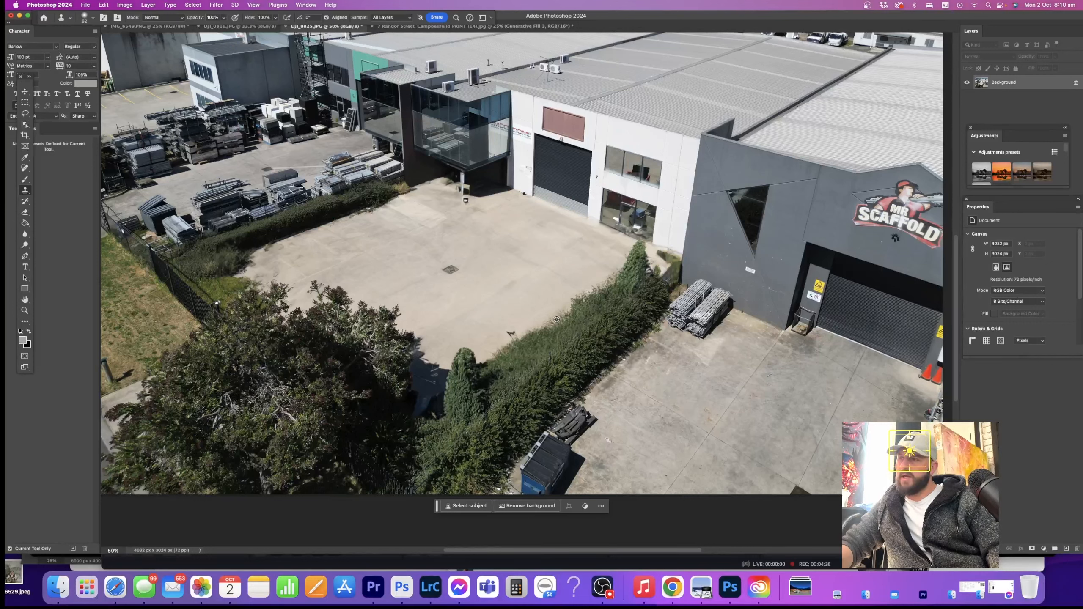
{"action": "left_click_drag", "start_coordinate": [557, 320], "coordinate": [516, 342]}
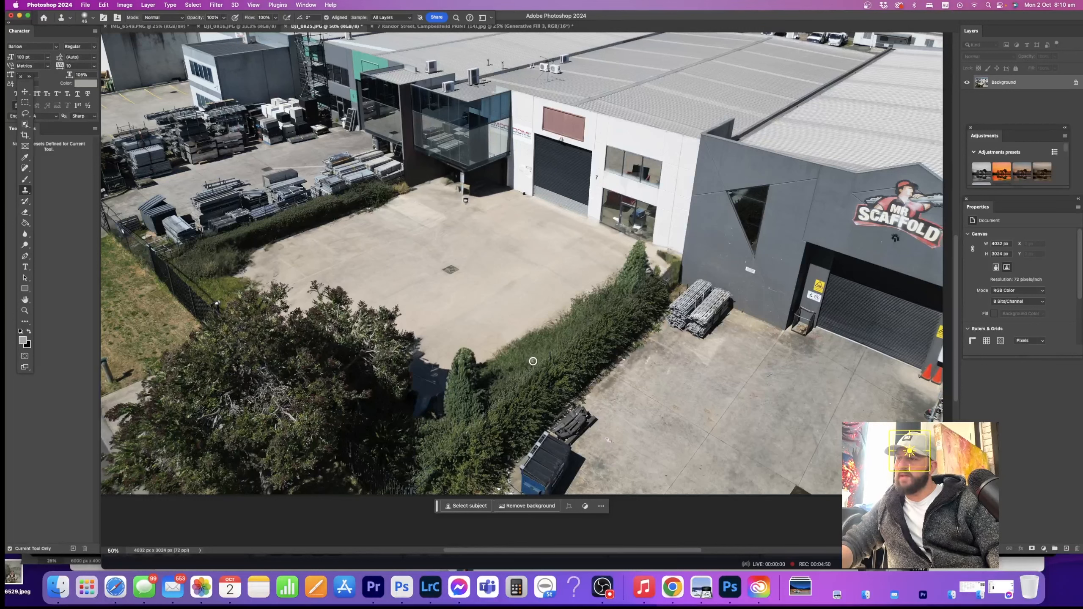
{"action": "mouse_move", "coordinate": [524, 369]}
{"action": "left_mouse_down"}
{"action": "mouse_move", "coordinate": [496, 372]}
{"action": "mouse_move", "coordinate": [510, 346]}
{"action": "mouse_move", "coordinate": [522, 353]}
{"action": "mouse_move", "coordinate": [498, 358]}
{"action": "mouse_move", "coordinate": [547, 351]}
{"action": "mouse_move", "coordinate": [559, 334]}
{"action": "mouse_move", "coordinate": [526, 338]}
{"action": "mouse_move", "coordinate": [561, 310]}
{"action": "mouse_move", "coordinate": [537, 333]}
{"action": "mouse_move", "coordinate": [596, 303]}
{"action": "mouse_move", "coordinate": [549, 346]}
{"action": "mouse_move", "coordinate": [533, 353]}
{"action": "mouse_move", "coordinate": [570, 301]}
{"action": "left_mouse_up"}
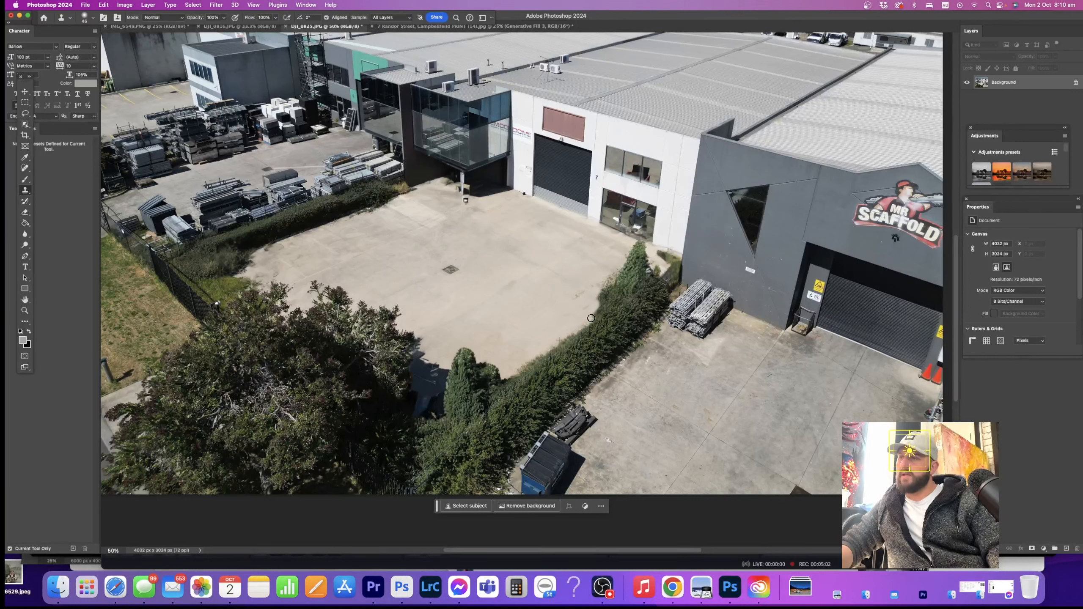
{"action": "left_click", "coordinate": [542, 357], "text": "alt"}
{"action": "mouse_move", "coordinate": [604, 314]}
{"action": "left_mouse_down"}
{"action": "mouse_move", "coordinate": [660, 269]}
{"action": "mouse_move", "coordinate": [592, 314]}
{"action": "mouse_move", "coordinate": [616, 289]}
{"action": "mouse_move", "coordinate": [525, 325]}
{"action": "left_mouse_up"}
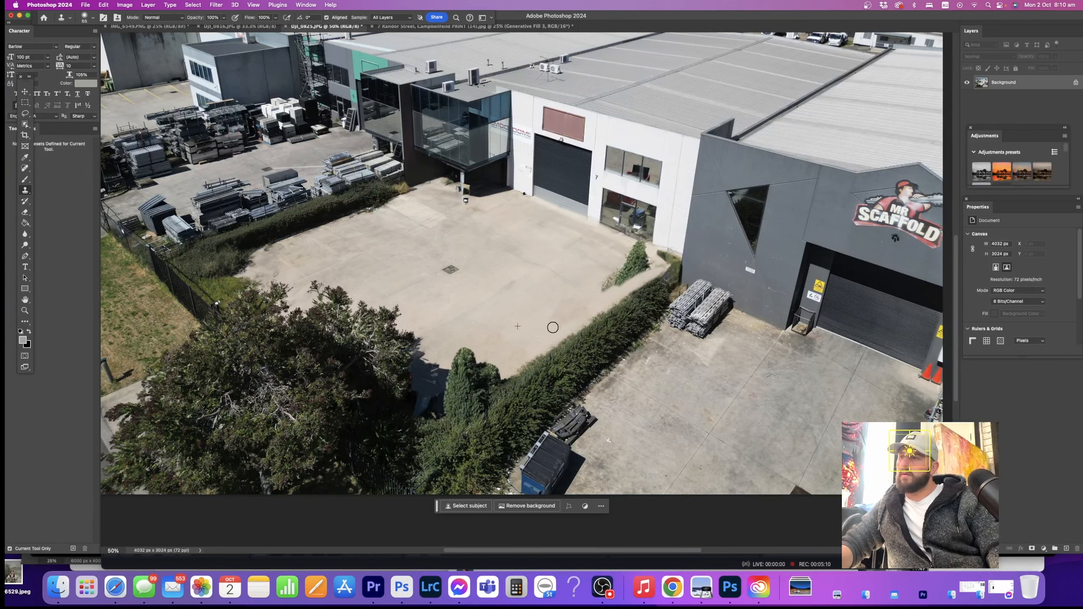
- Clone concrete and wall over the remaining conifer near the white building's corner and clean up the surrounding edge
{"action": "left_click", "coordinate": [585, 272], "text": "alt"}
{"action": "mouse_move", "coordinate": [607, 283]}
{"action": "left_mouse_down"}
{"action": "mouse_move", "coordinate": [640, 245]}
{"action": "mouse_move", "coordinate": [648, 264]}
{"action": "mouse_move", "coordinate": [623, 257]}
{"action": "mouse_move", "coordinate": [635, 268]}
{"action": "mouse_move", "coordinate": [600, 275]}
{"action": "left_mouse_up"}
{"action": "left_click", "coordinate": [591, 270], "text": "alt"}
{"action": "mouse_move", "coordinate": [626, 276]}
{"action": "left_mouse_down"}
{"action": "mouse_move", "coordinate": [617, 269]}
{"action": "mouse_move", "coordinate": [655, 265]}
{"action": "mouse_move", "coordinate": [636, 276]}
{"action": "mouse_move", "coordinate": [666, 232]}
{"action": "left_mouse_up"}
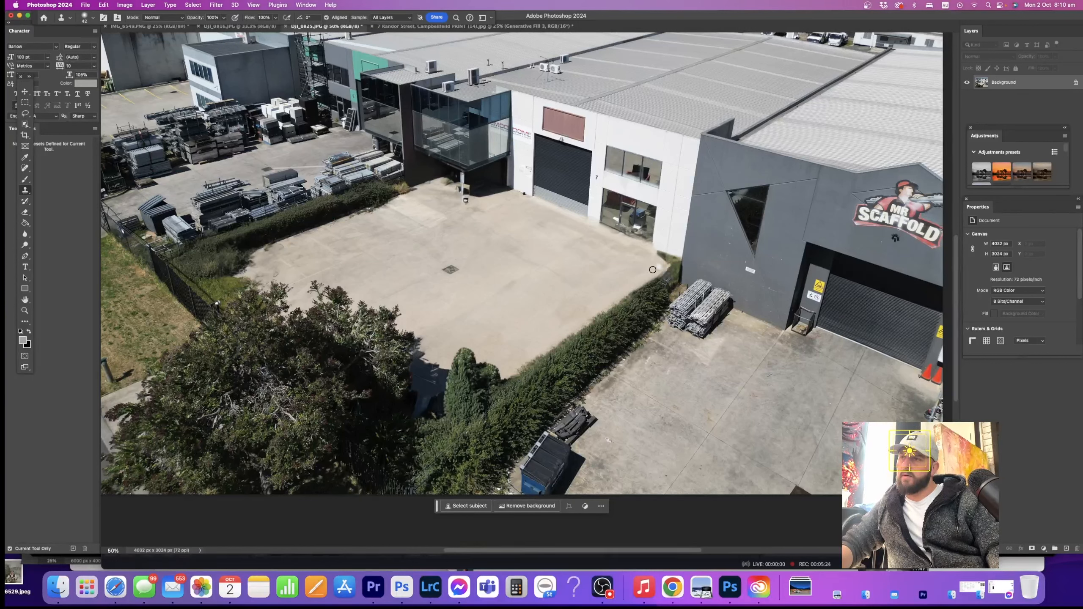
{"action": "mouse_move", "coordinate": [652, 270]}
{"action": "left_mouse_down"}
{"action": "mouse_move", "coordinate": [595, 323]}
{"action": "mouse_move", "coordinate": [654, 282]}
{"action": "mouse_move", "coordinate": [617, 308]}
{"action": "mouse_move", "coordinate": [636, 290]}
{"action": "mouse_move", "coordinate": [619, 282]}
{"action": "mouse_move", "coordinate": [639, 286]}
{"action": "mouse_move", "coordinate": [617, 278]}
{"action": "mouse_move", "coordinate": [653, 254]}
{"action": "left_mouse_up"}
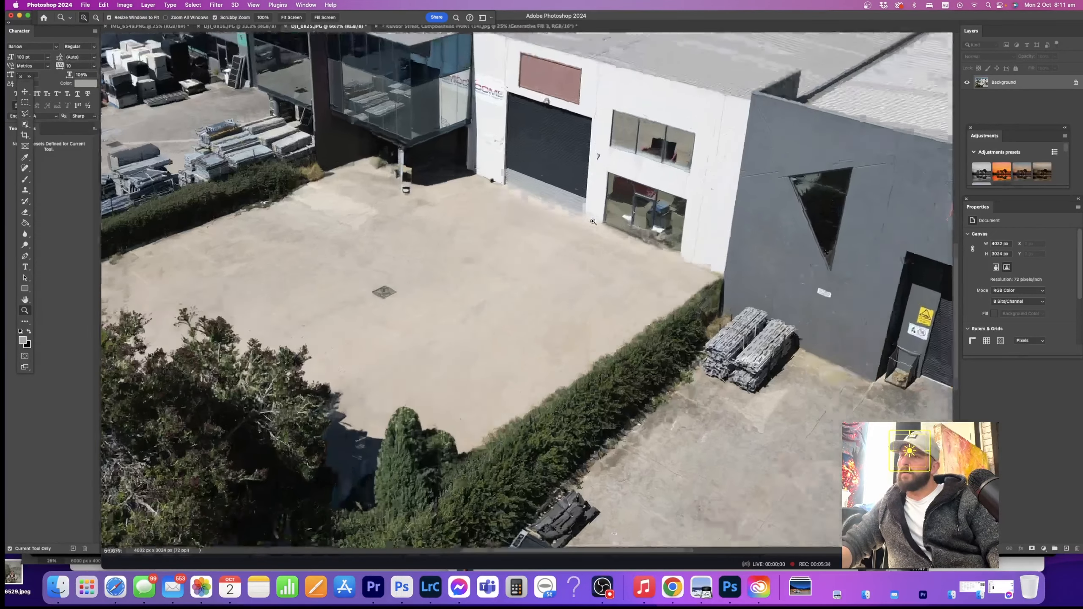
- Outline the lower part of the window left of the glass door and the adjoining wall with the Polygonal Lasso
{"action": "left_click", "coordinate": [679, 194]}
{"action": "left_click", "coordinate": [678, 194]}
{"action": "scroll", "coordinate": [678, 194], "scroll_direction": "down", "scroll_amount": 2}
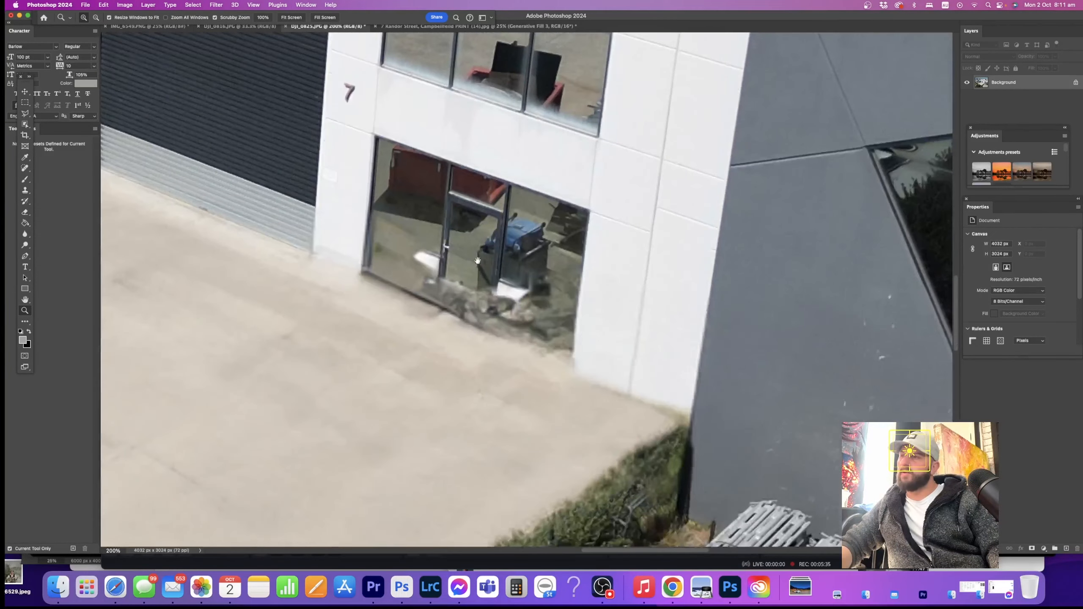
{"action": "scroll", "coordinate": [447, 329], "scroll_direction": "down", "scroll_amount": 3}
{"action": "scroll", "coordinate": [447, 329], "scroll_direction": "left", "scroll_amount": 2}
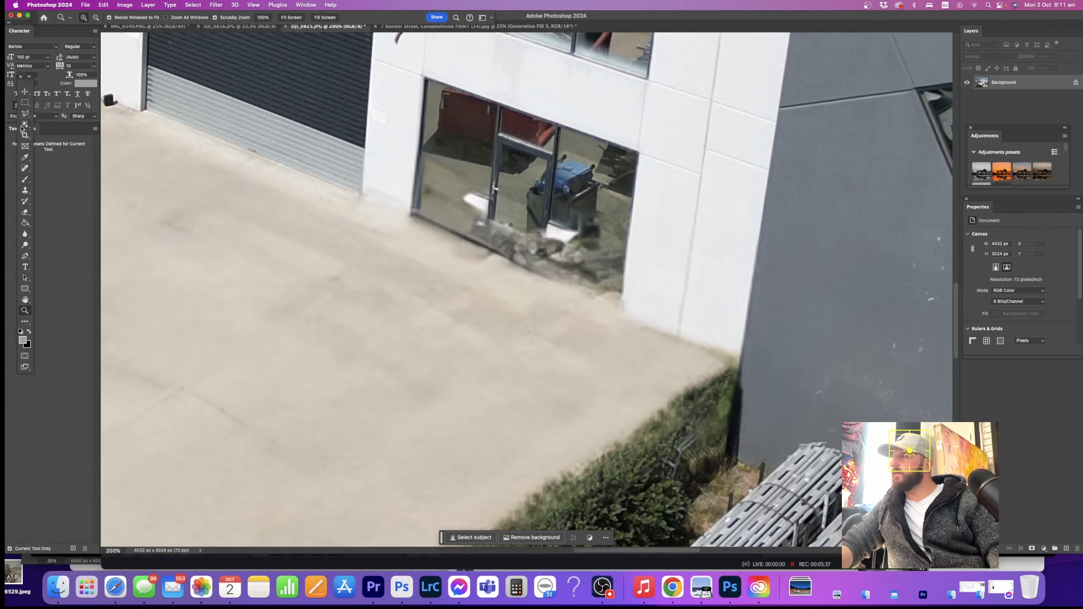
{"action": "key", "text": "l"}
{"action": "left_click", "coordinate": [410, 167]}
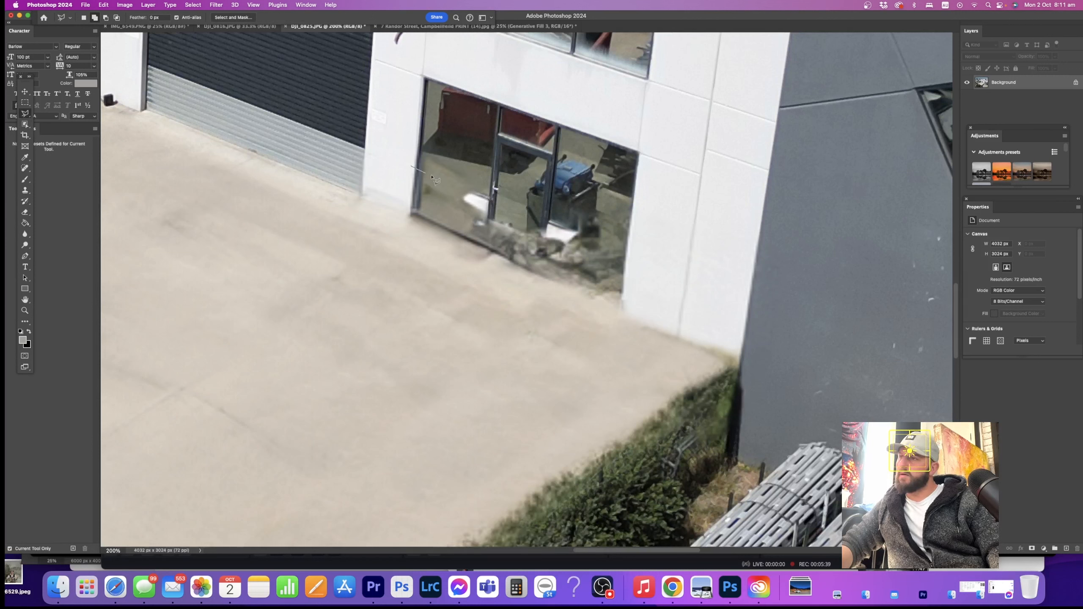
{"action": "left_click", "coordinate": [490, 198]}
{"action": "left_click", "coordinate": [487, 249]}
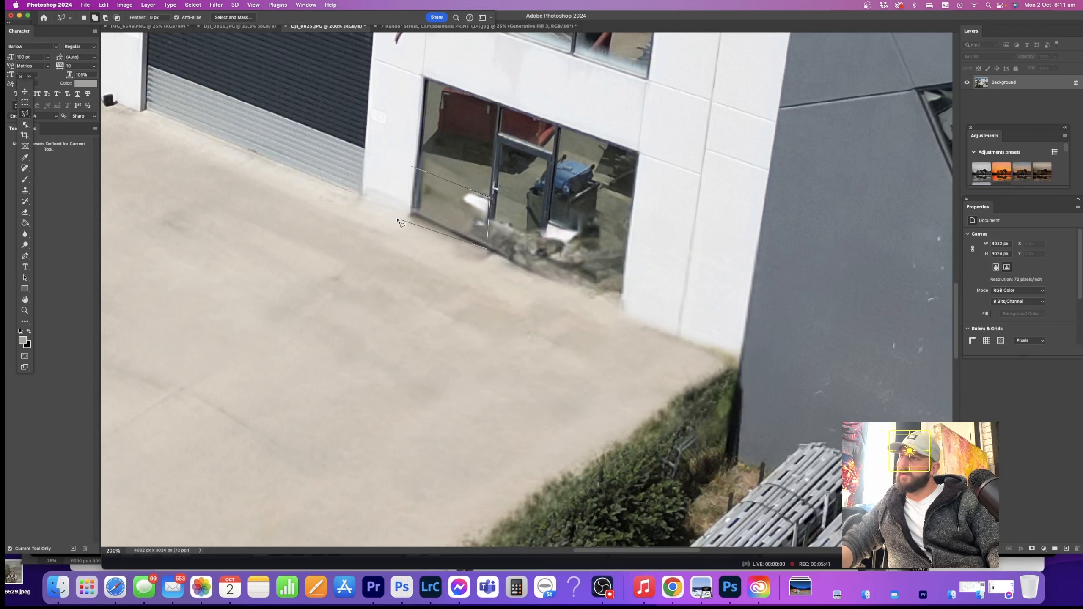
{"action": "double_click", "coordinate": [373, 164]}
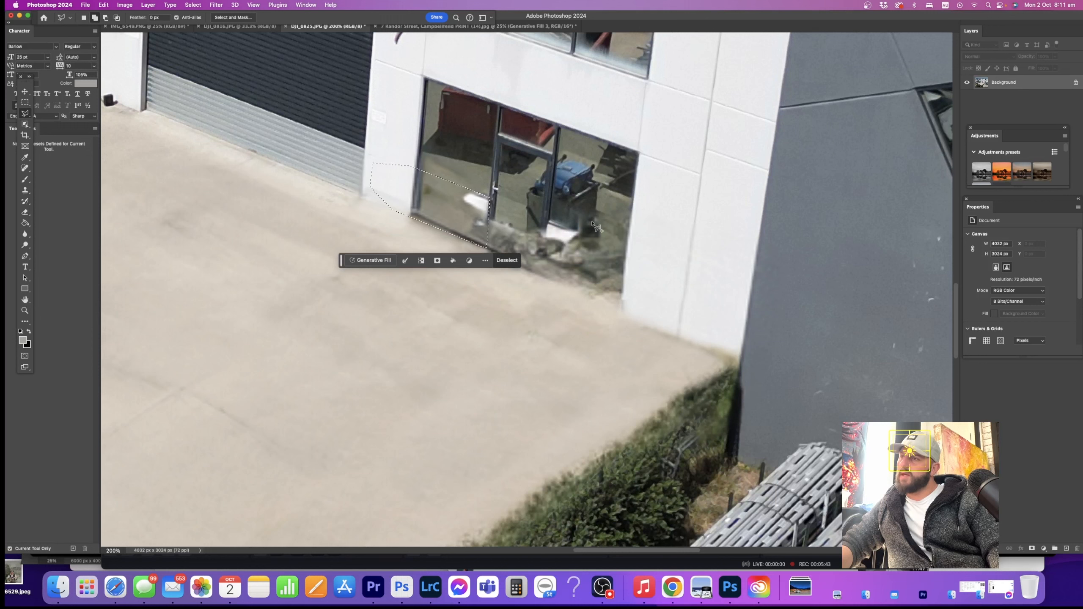
- Add the lower part of the window right of the door and the wall section beside it to the selection
{"action": "left_click", "coordinate": [549, 223], "text": "shift"}
{"action": "left_click", "coordinate": [634, 253]}
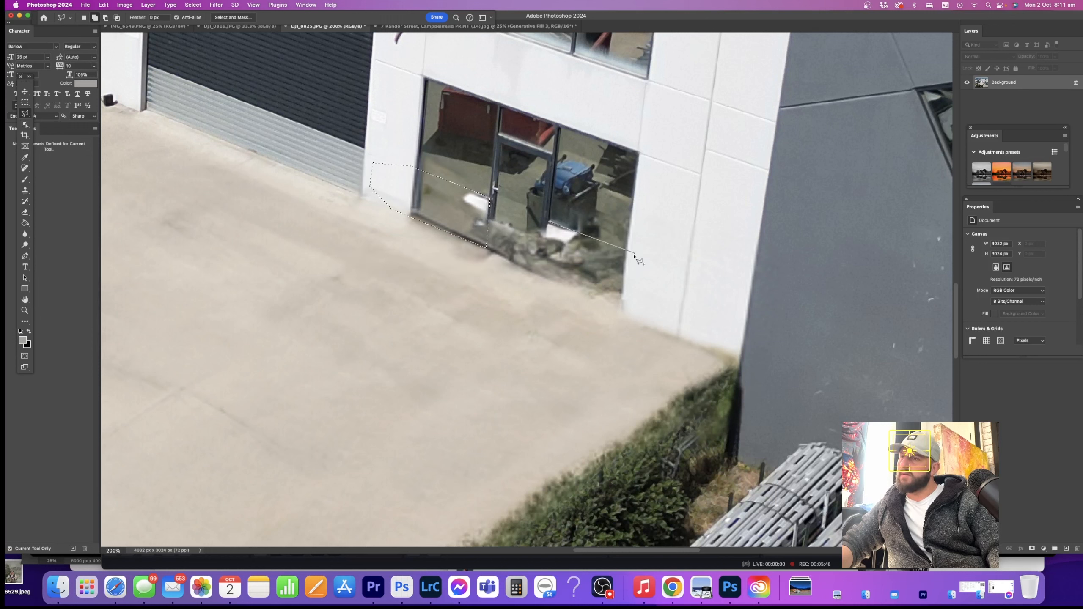
{"action": "left_click", "coordinate": [626, 315]}
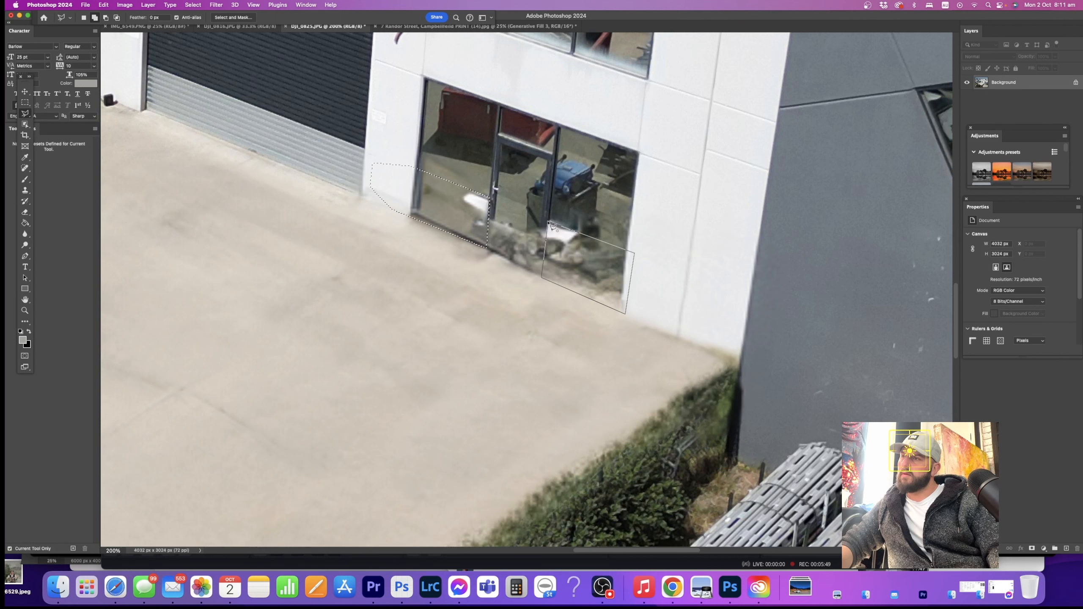
{"action": "left_click", "coordinate": [543, 224]}
{"action": "left_click", "coordinate": [543, 277], "text": "shift"}
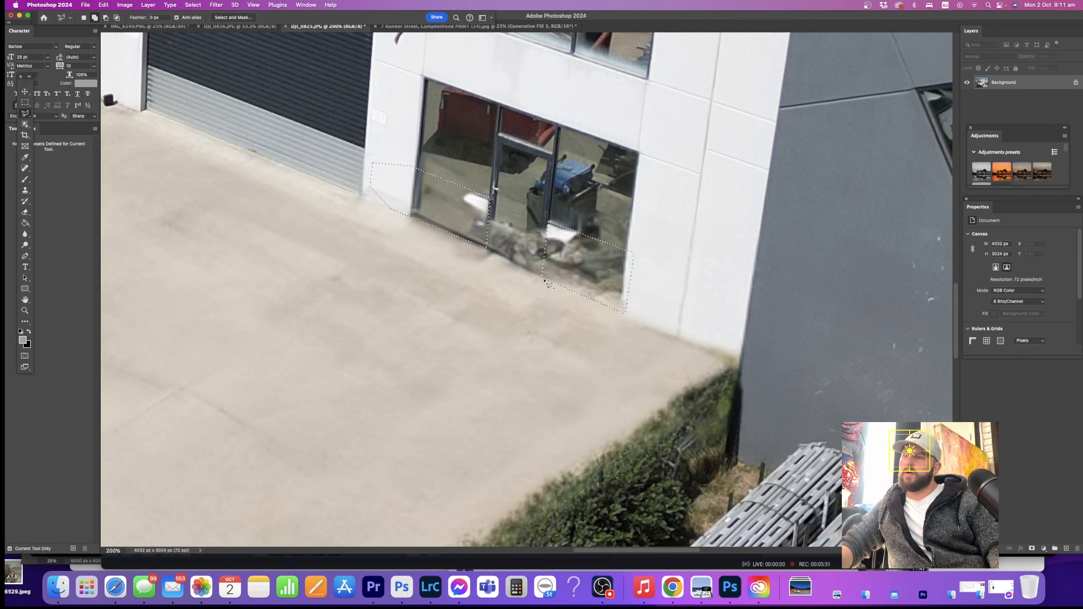
{"action": "left_click", "coordinate": [676, 336]}
{"action": "left_click", "coordinate": [682, 268]}
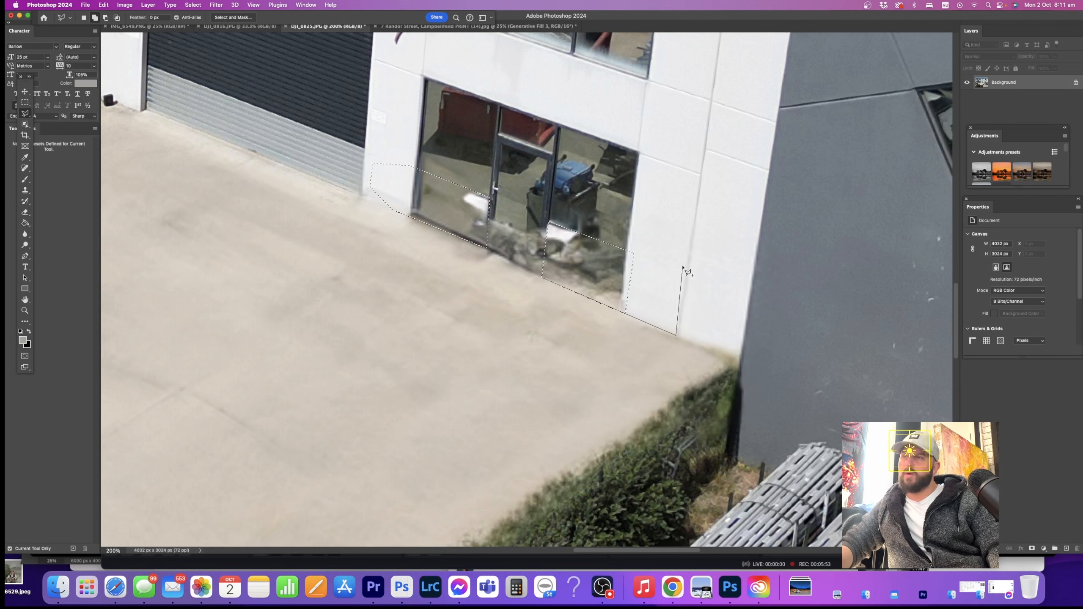
{"action": "double_click", "coordinate": [665, 259]}
- Sample the white wall colour, brush it over the selected areas below both windows, and deselect
{"action": "left_click", "coordinate": [24, 179]}
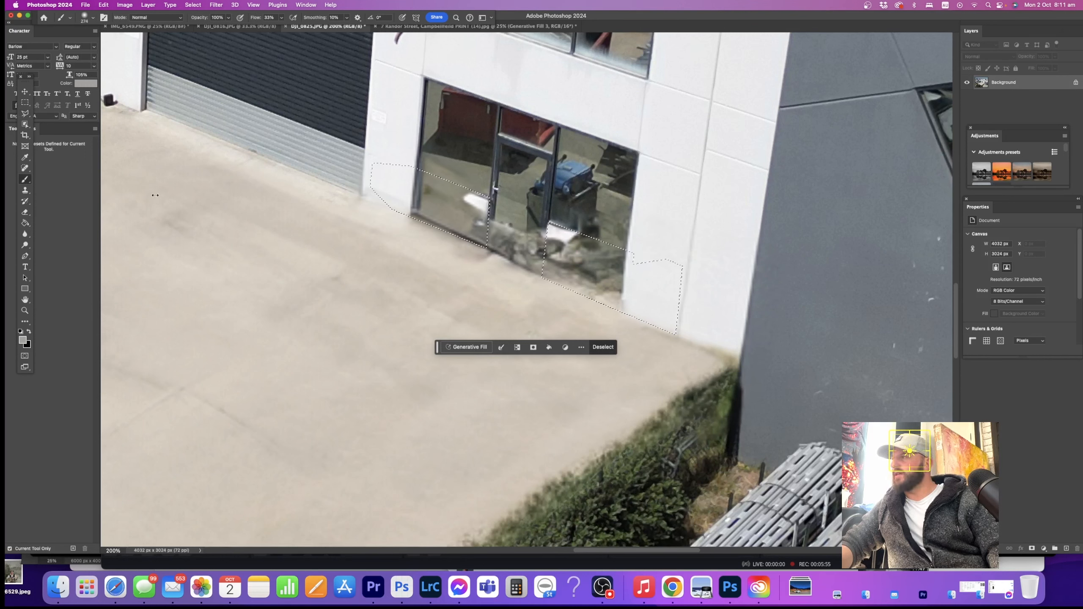
{"action": "left_click_drag", "start_coordinate": [645, 256], "coordinate": [518, 276]}
{"action": "left_click", "coordinate": [684, 242], "text": "alt"}
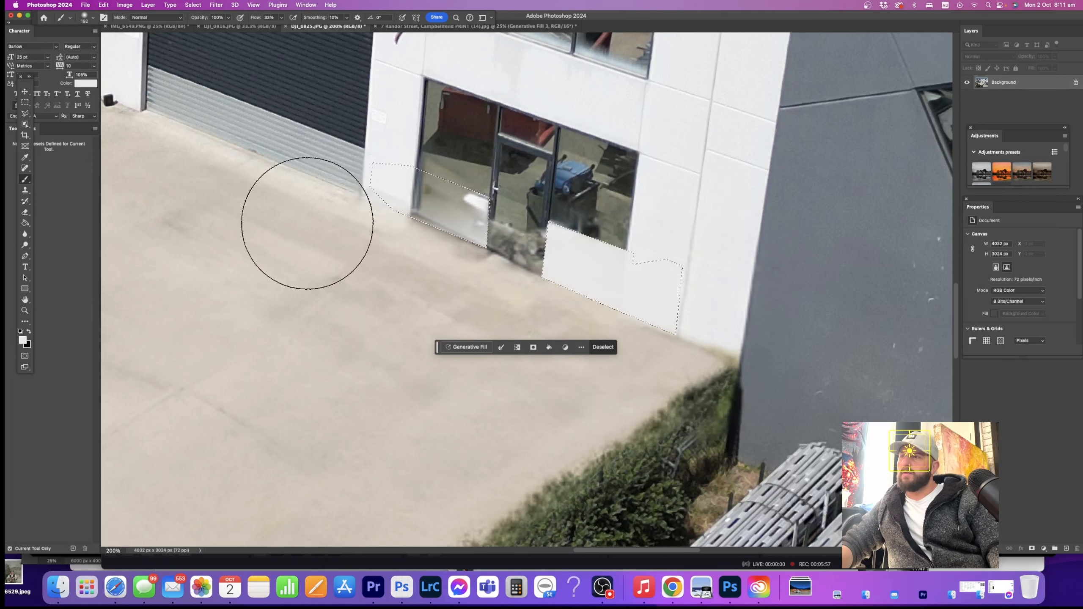
{"action": "mouse_move", "coordinate": [307, 217]}
{"action": "left_mouse_down"}
{"action": "mouse_move", "coordinate": [385, 211]}
{"action": "mouse_move", "coordinate": [575, 217]}
{"action": "left_mouse_up"}
{"action": "left_click", "coordinate": [25, 102]}
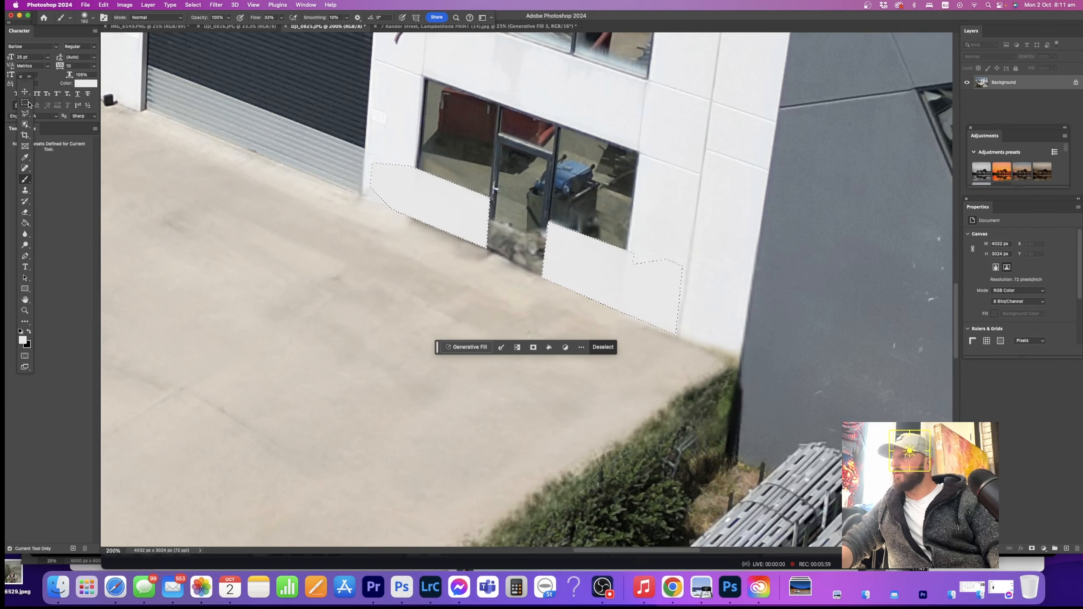
{"action": "left_click", "coordinate": [290, 129]}
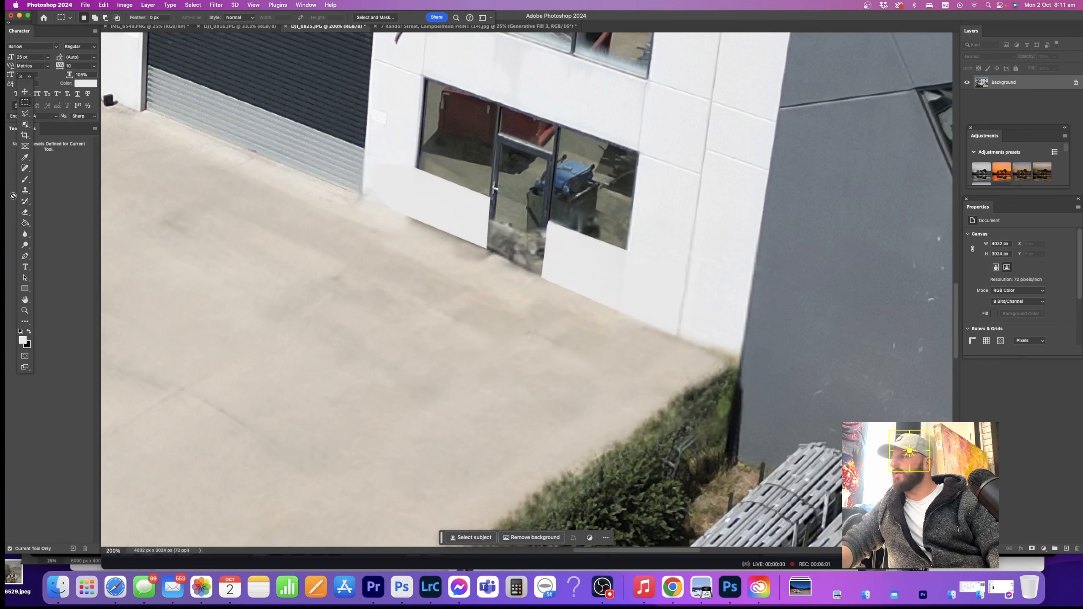
- Clone clean concrete along the base of the wall left of the door to tidy the ground edge
{"action": "left_click", "coordinate": [25, 190]}
{"action": "mouse_move", "coordinate": [460, 264]}
{"action": "left_mouse_down"}
{"action": "mouse_move", "coordinate": [409, 232]}
{"action": "mouse_move", "coordinate": [585, 300]}
{"action": "left_mouse_up"}
{"action": "left_click", "coordinate": [481, 274], "text": "alt"}
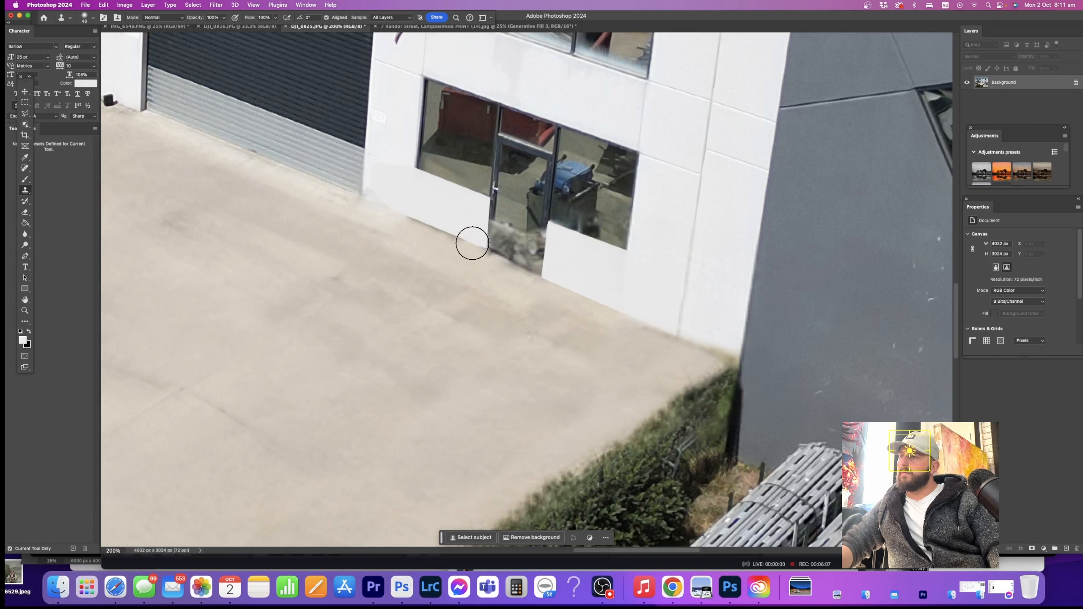
{"action": "mouse_move", "coordinate": [472, 243]}
{"action": "left_mouse_down"}
{"action": "mouse_move", "coordinate": [405, 225]}
{"action": "mouse_move", "coordinate": [430, 237]}
{"action": "mouse_move", "coordinate": [452, 233]}
{"action": "mouse_move", "coordinate": [384, 209]}
{"action": "left_mouse_up"}
{"action": "key", "text": "super+minus"}
{"action": "key", "text": "super+minus"}
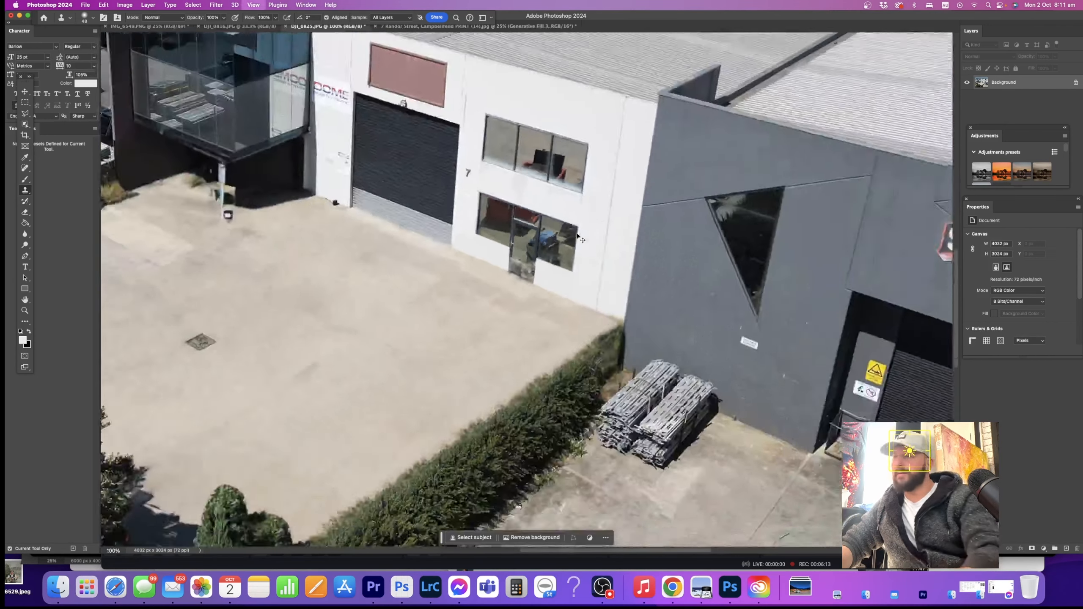
- Outline the glass of the ground-floor window left of the door with the Polygonal Lasso
{"action": "left_click_drag", "start_coordinate": [693, 227], "coordinate": [662, 234]}
{"action": "key", "text": "z"}
{"action": "left_click", "coordinate": [526, 287]}
{"action": "left_click", "coordinate": [526, 287]}
{"action": "left_click", "coordinate": [526, 287]}
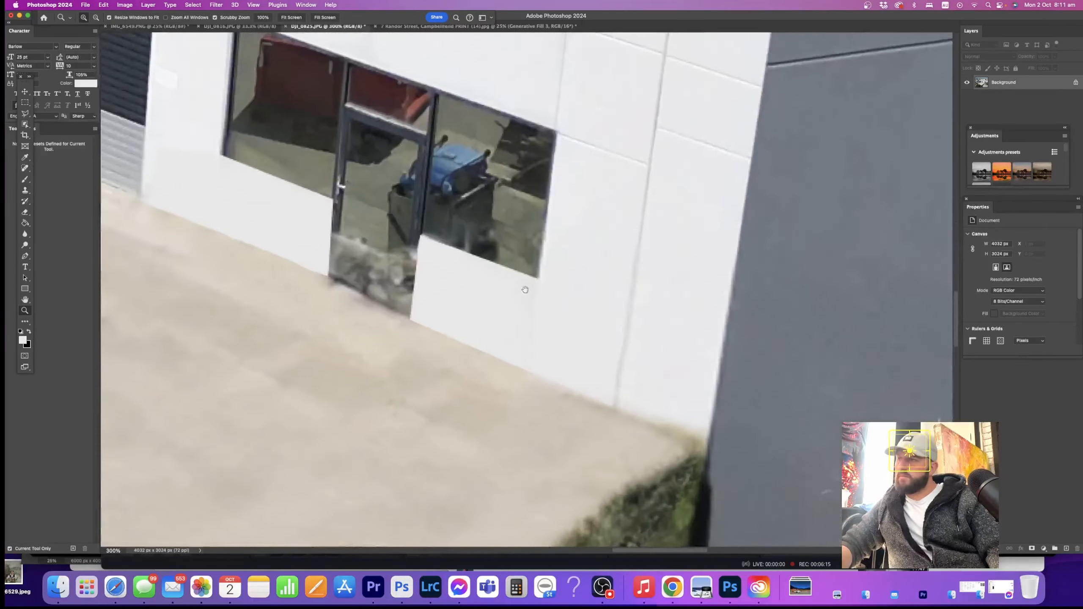
{"action": "scroll", "coordinate": [119, 236], "scroll_direction": "up", "scroll_amount": 3}
{"action": "scroll", "coordinate": [119, 236], "scroll_direction": "left", "scroll_amount": 5}
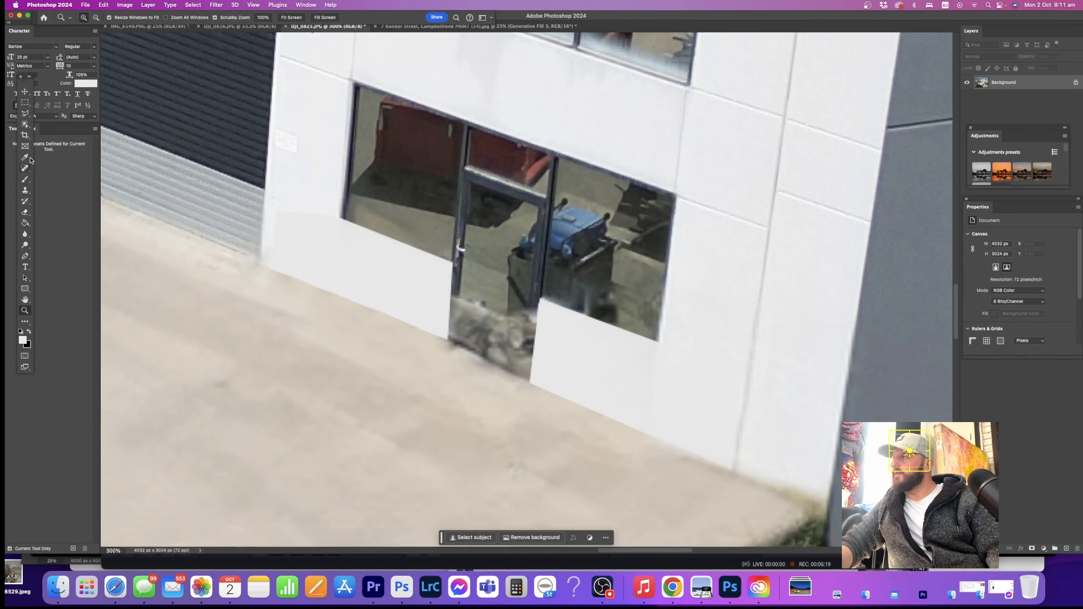
{"action": "left_click", "coordinate": [26, 116]}
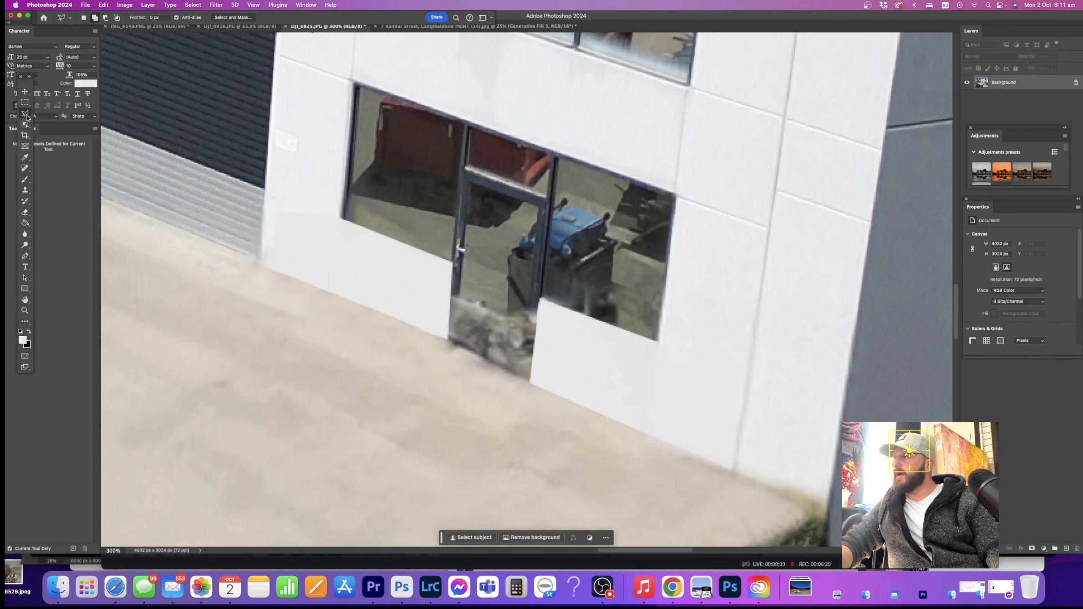
{"action": "left_click", "coordinate": [359, 88]}
{"action": "left_click", "coordinate": [463, 124]}
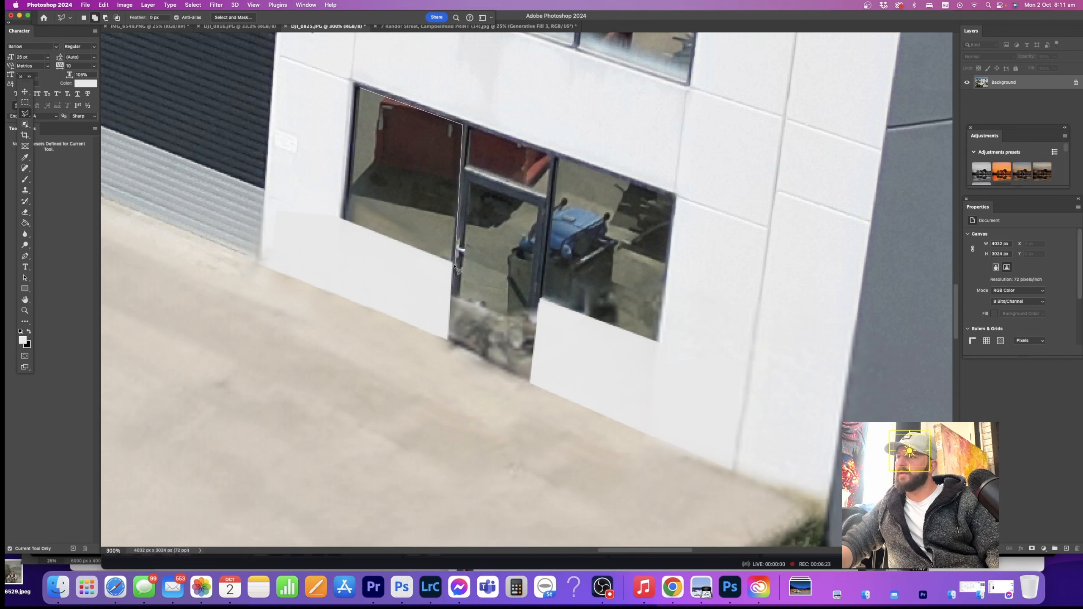
{"action": "left_click", "coordinate": [452, 259]}
{"action": "left_click", "coordinate": [350, 219]}
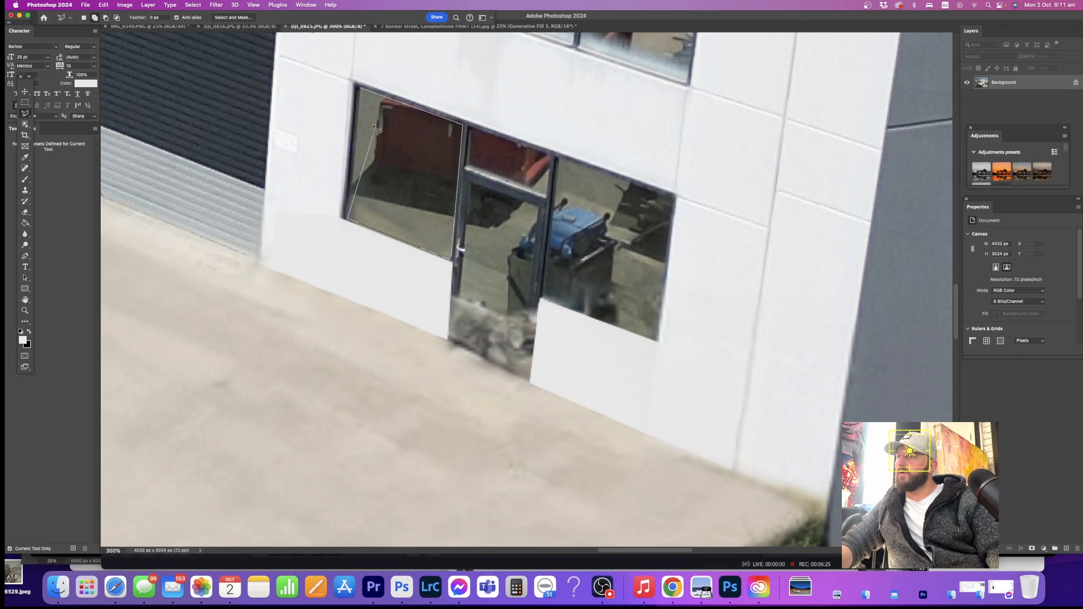
{"action": "left_click", "coordinate": [359, 88]}
- Add the small pane above the door and the window pane right of the door to the selection
{"action": "left_click", "coordinate": [467, 168]}
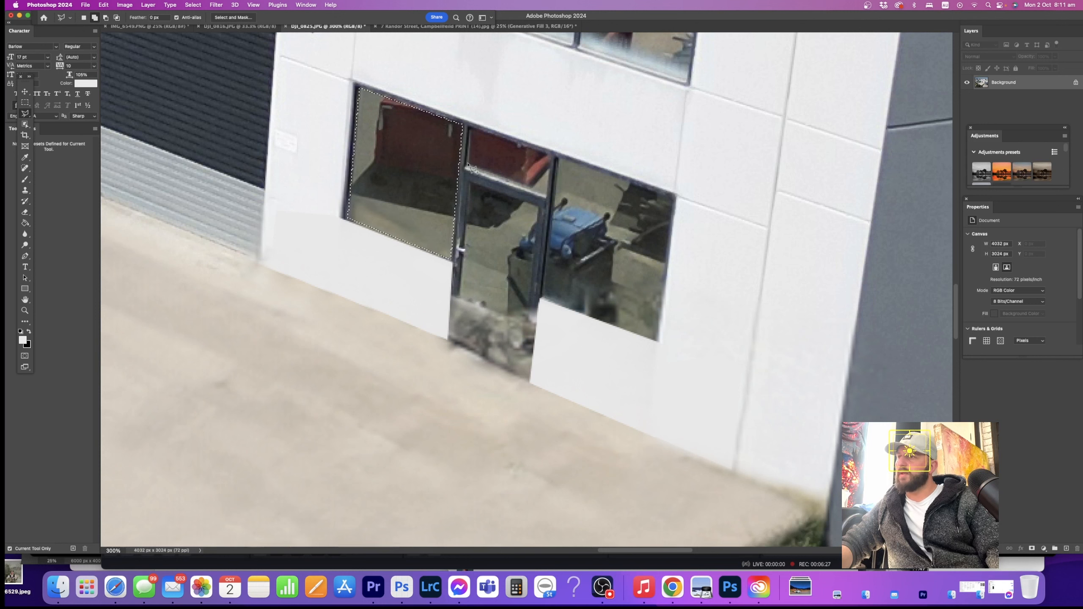
{"action": "left_click", "coordinate": [552, 156]}
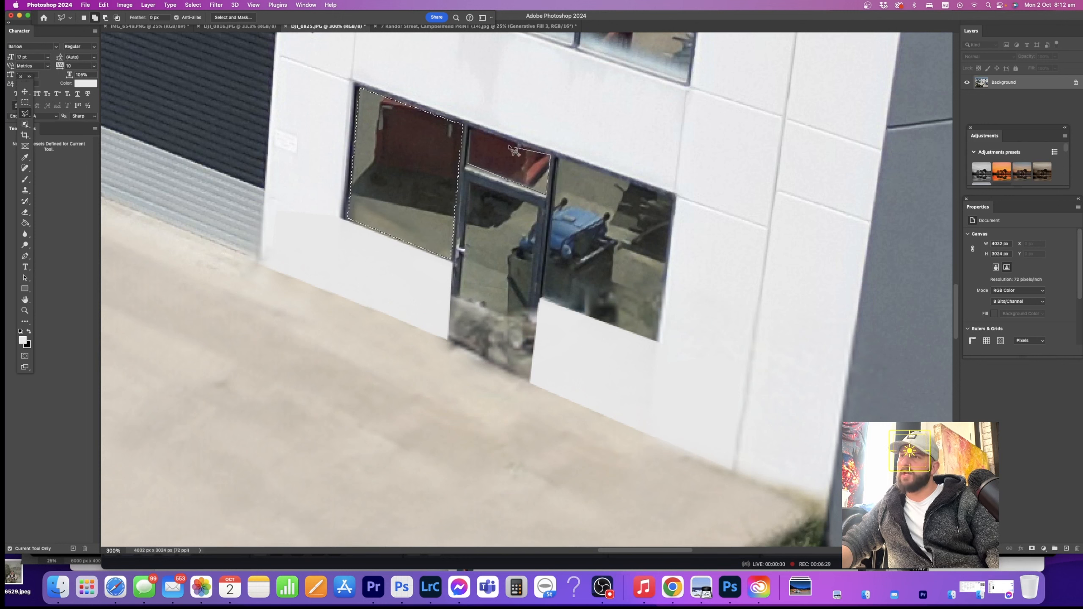
{"action": "left_click", "coordinate": [469, 129]}
{"action": "left_click", "coordinate": [468, 168]}
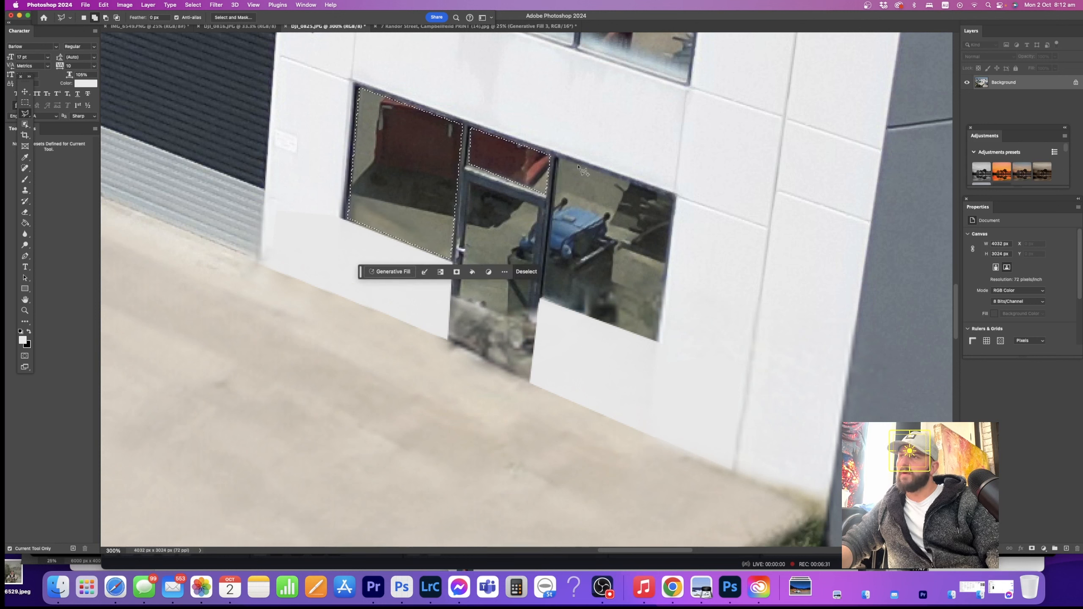
{"action": "left_click", "coordinate": [555, 159], "text": "shift"}
{"action": "left_click", "coordinate": [673, 197]}
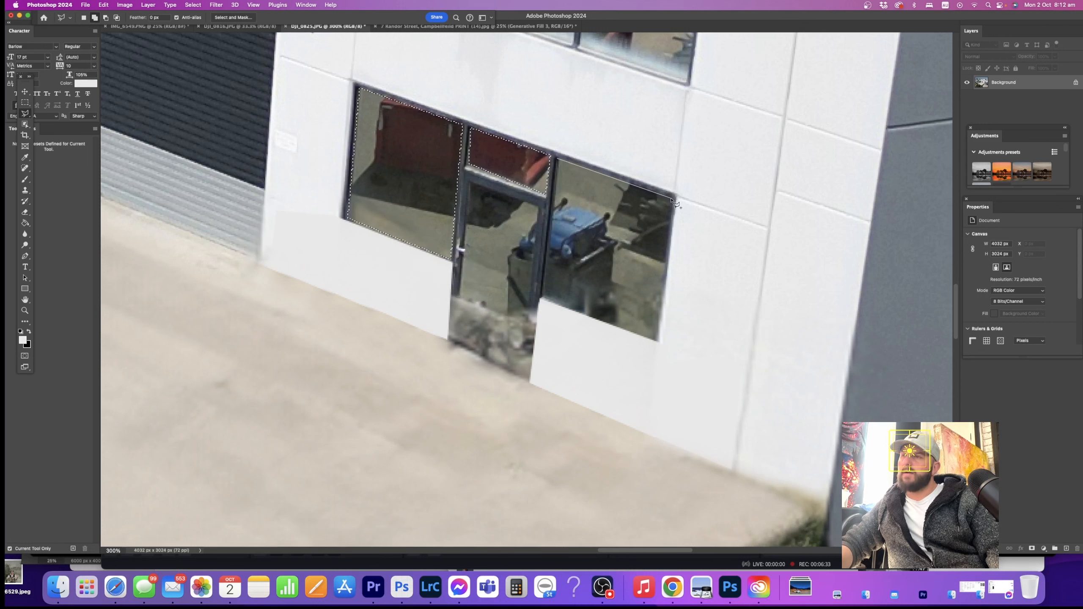
{"action": "left_click", "coordinate": [656, 338]}
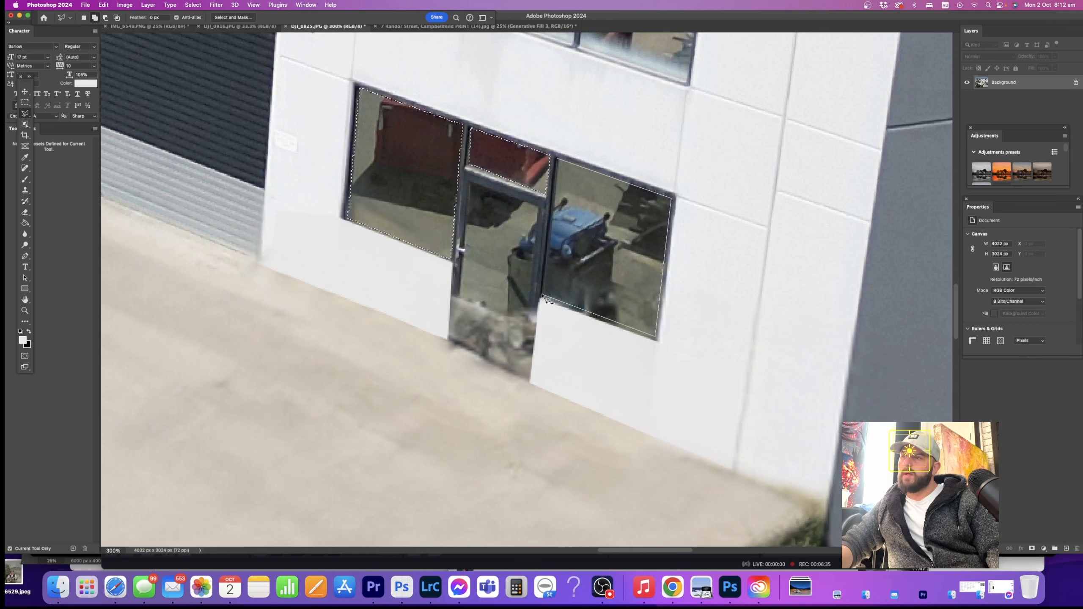
{"action": "left_click", "coordinate": [543, 297]}
{"action": "left_click", "coordinate": [556, 159]}
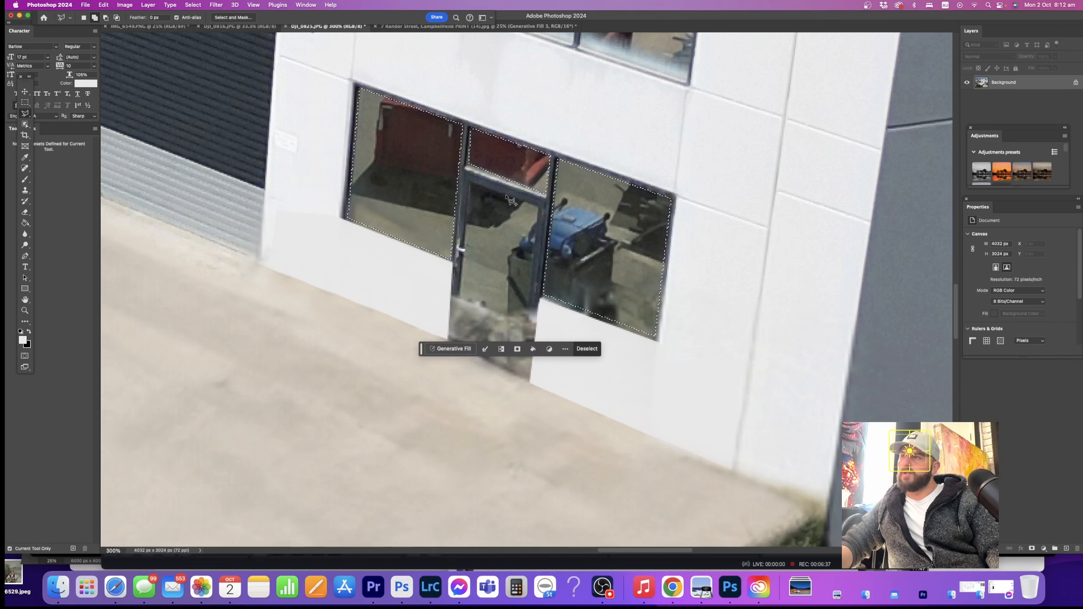
- Add the glass panel of the door, down to its blurred lower part, to the selection
{"action": "left_click", "coordinate": [469, 184], "text": "shift"}
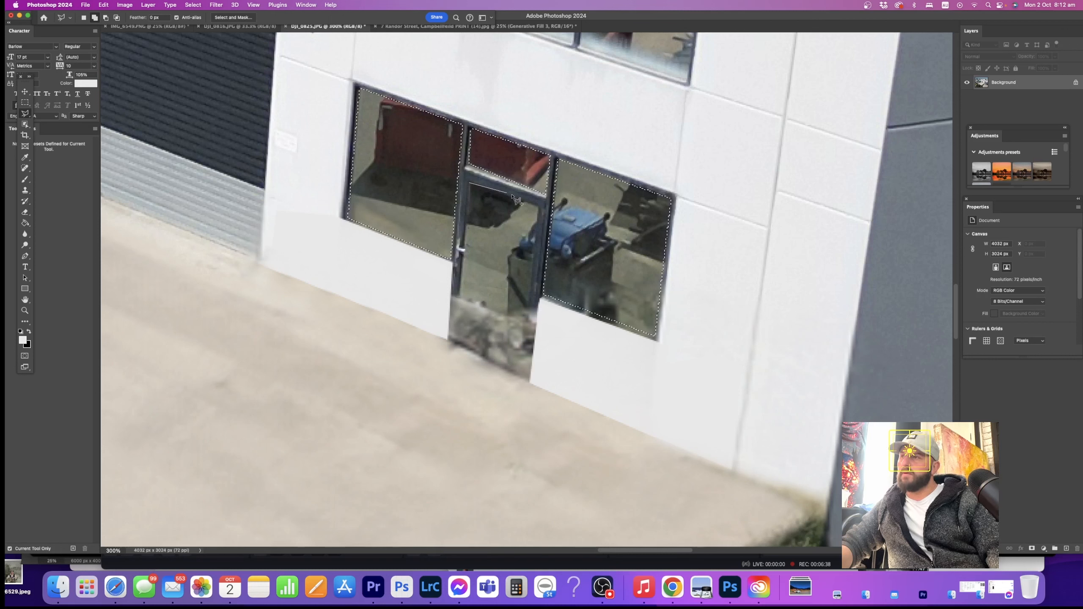
{"action": "left_click", "coordinate": [537, 207]}
{"action": "left_click", "coordinate": [523, 369]}
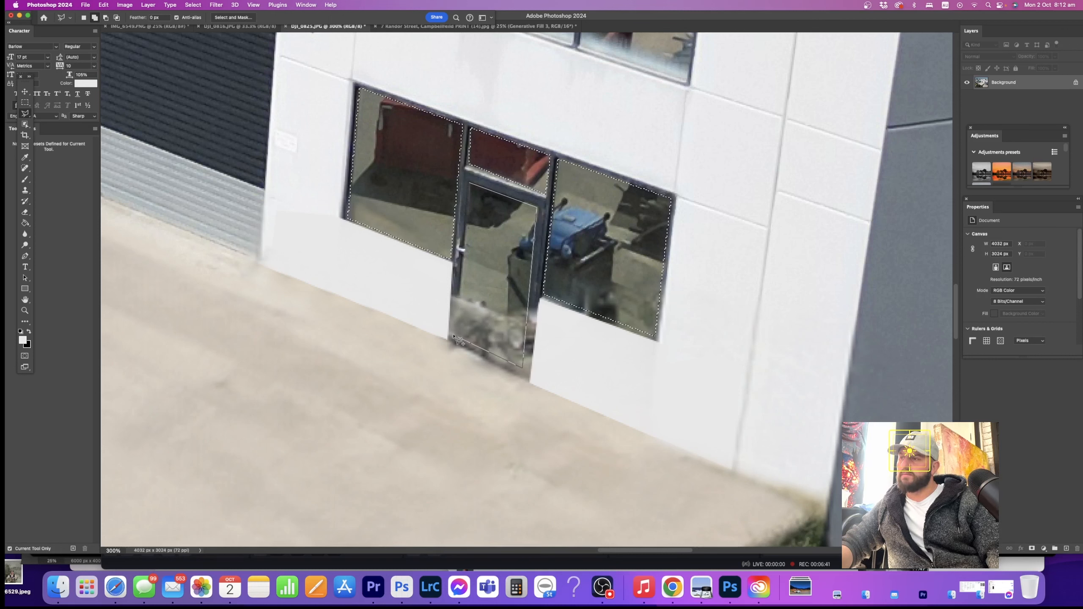
{"action": "left_click", "coordinate": [471, 185]}
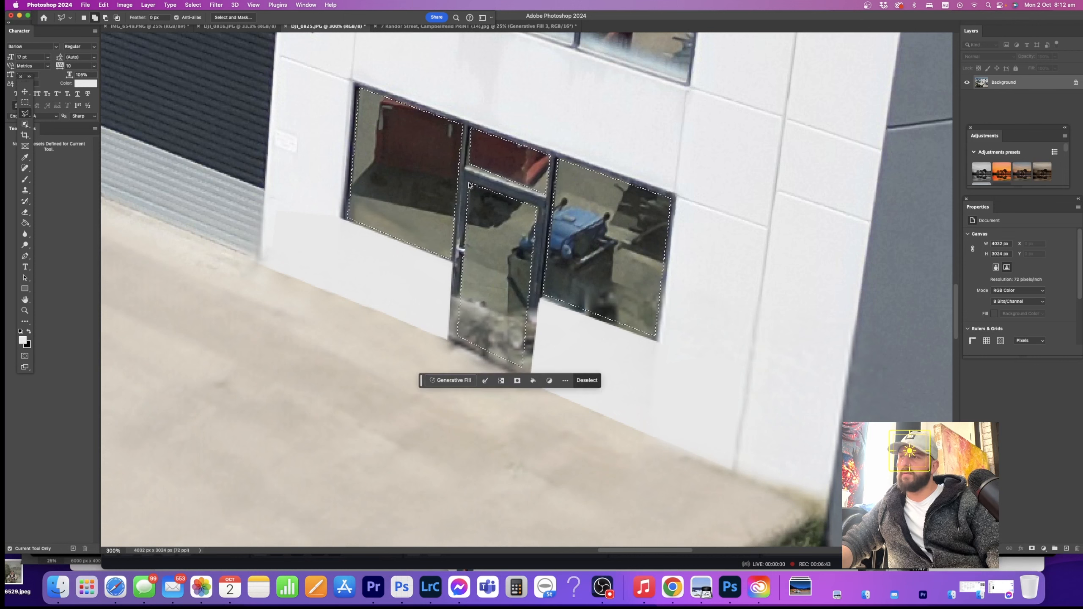
- Sample the grey-olive glass colour and brush it over all selected panes to cover the reflections and objects inside
{"action": "key", "text": "b"}
{"action": "left_click", "coordinate": [430, 224], "text": "alt"}
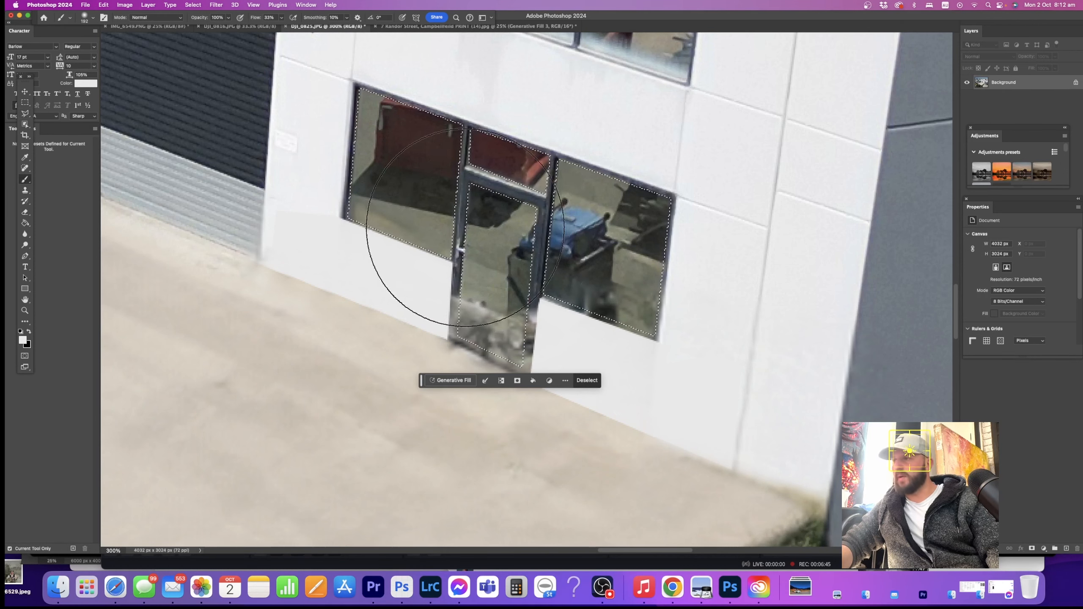
{"action": "mouse_move", "coordinate": [431, 224]}
{"action": "left_mouse_down"}
{"action": "mouse_move", "coordinate": [411, 181]}
{"action": "mouse_move", "coordinate": [398, 193]}
{"action": "left_mouse_up"}
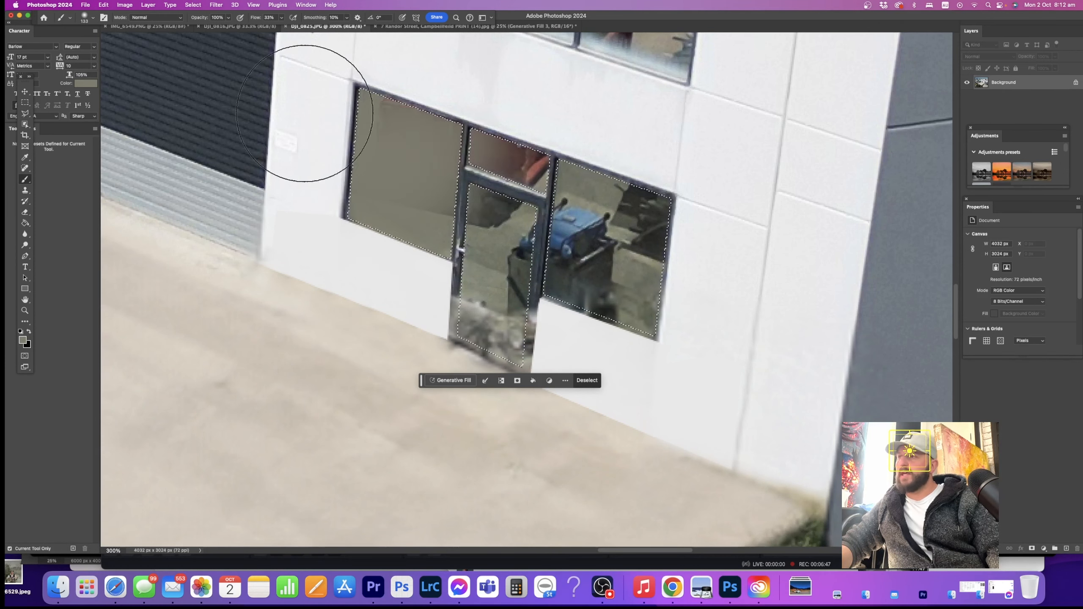
{"action": "left_click_drag", "start_coordinate": [686, 178], "coordinate": [725, 179], "text": "ctrl+alt"}
{"action": "mouse_move", "coordinate": [595, 237]}
{"action": "left_mouse_down"}
{"action": "mouse_move", "coordinate": [622, 239]}
{"action": "mouse_move", "coordinate": [550, 263]}
{"action": "mouse_move", "coordinate": [484, 151]}
{"action": "mouse_move", "coordinate": [533, 231]}
{"action": "mouse_move", "coordinate": [608, 231]}
{"action": "mouse_move", "coordinate": [357, 174]}
{"action": "mouse_move", "coordinate": [340, 203]}
{"action": "left_mouse_up"}
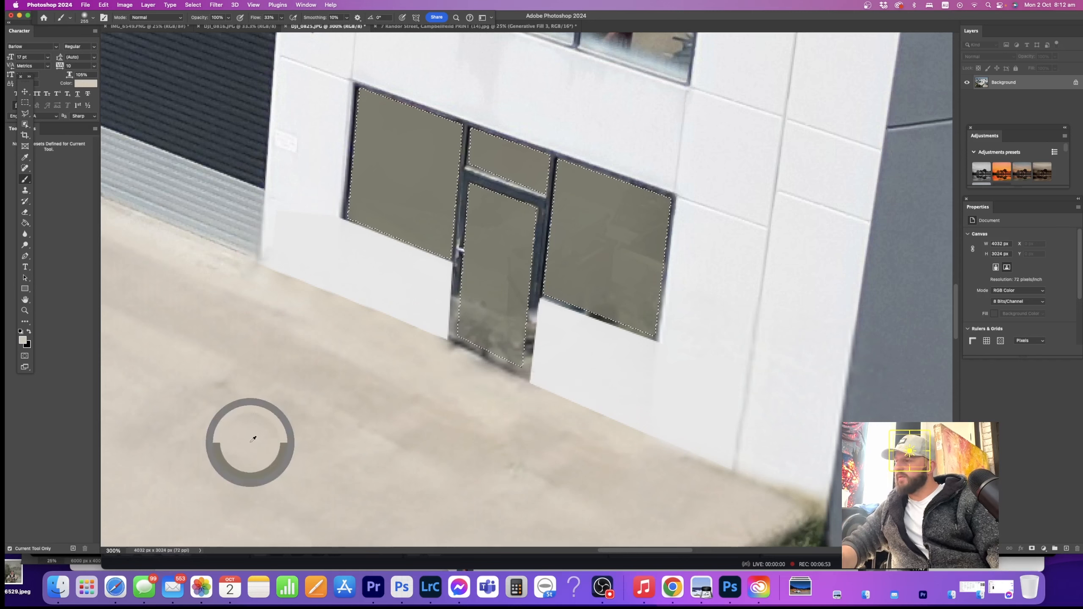
- Lighten the upper part of the panes with a larger brush in the sampled concrete colour, and deselect
{"action": "left_click_drag", "start_coordinate": [242, 446], "coordinate": [332, 464], "text": "ctrl+alt"}
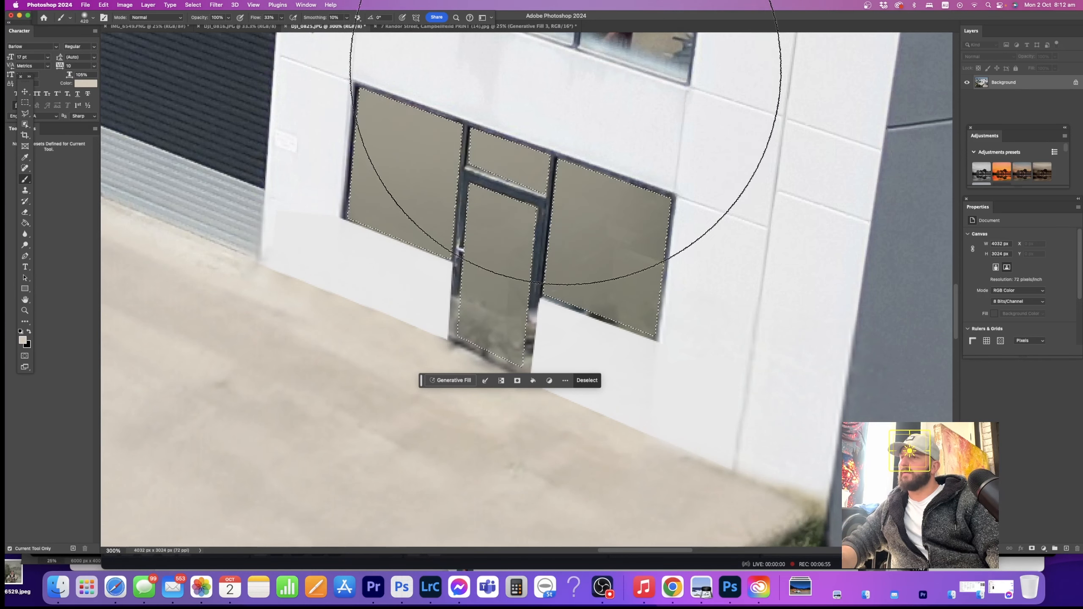
{"action": "left_click", "coordinate": [25, 103]}
{"action": "left_click", "coordinate": [219, 144]}
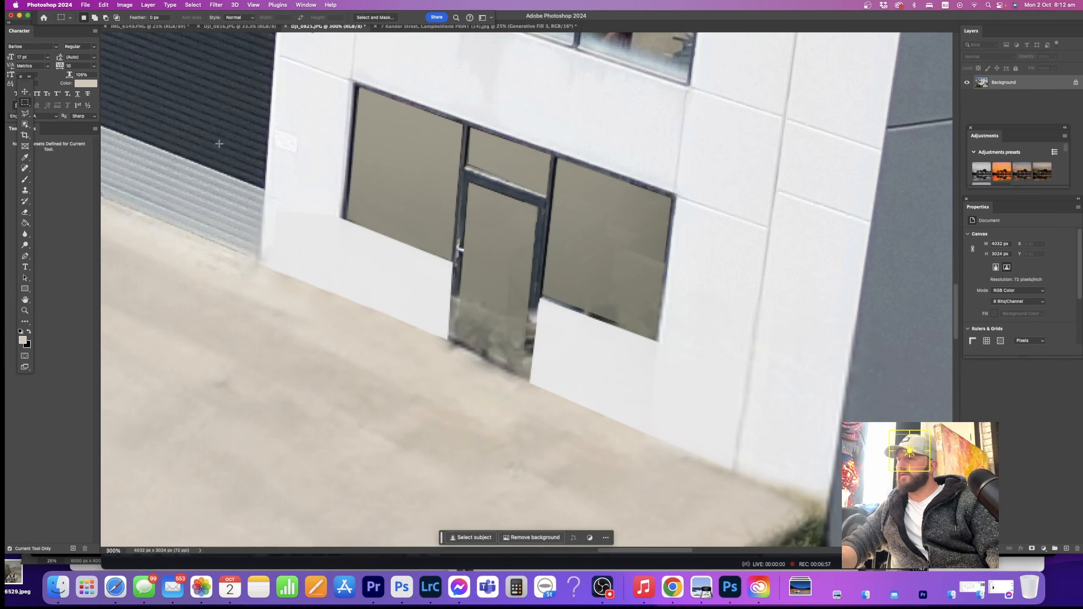
- Outline the damaged lower part of the door frame, both sides and the bottom rail, with the Polygonal Lasso
{"action": "left_click", "coordinate": [25, 114]}
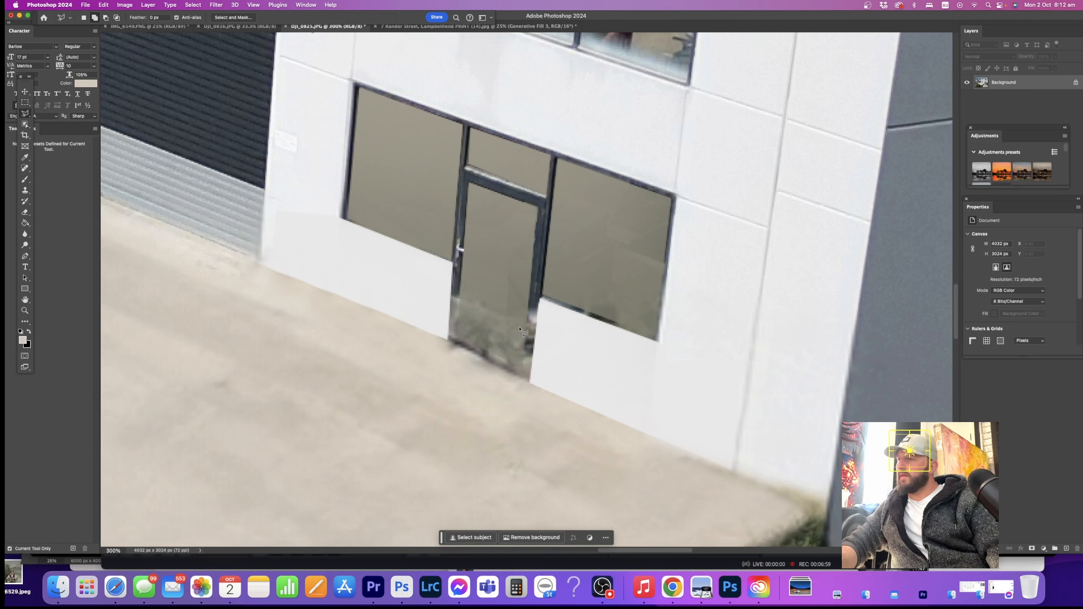
{"action": "left_click_drag", "start_coordinate": [462, 254], "coordinate": [459, 334]}
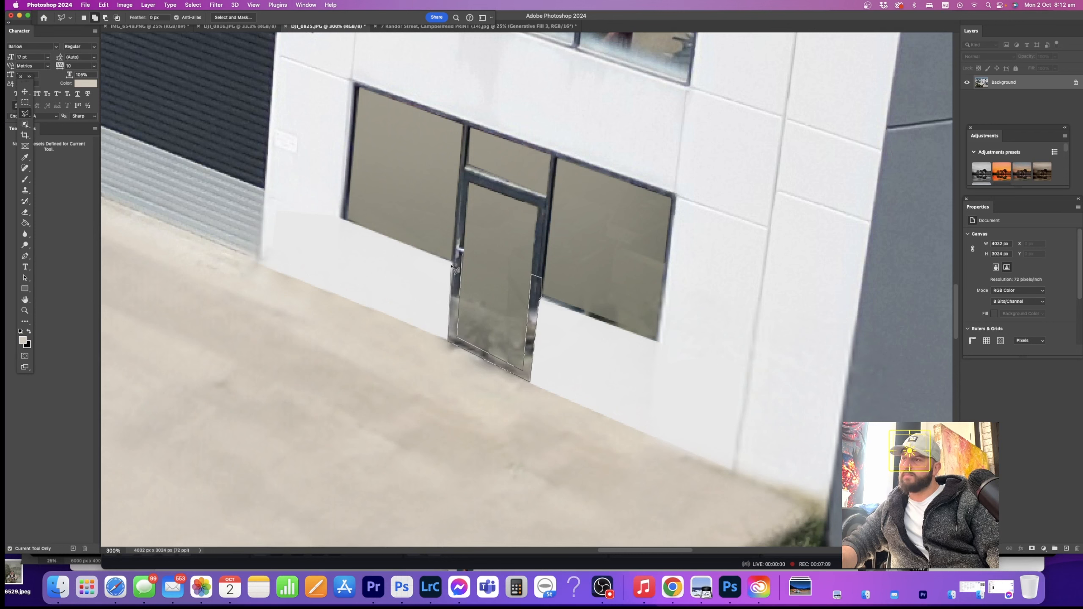
{"action": "left_click_drag", "start_coordinate": [452, 266], "coordinate": [454, 261]}
- Sample the dark frame colour, brush it over the selected lower door frame, and deselect
{"action": "left_click", "coordinate": [29, 183]}
{"action": "left_click_drag", "start_coordinate": [567, 305], "coordinate": [375, 323]}
{"action": "mouse_move", "coordinate": [555, 280]}
{"action": "left_mouse_down"}
{"action": "mouse_move", "coordinate": [528, 282]}
{"action": "mouse_move", "coordinate": [530, 358]}
{"action": "mouse_move", "coordinate": [445, 362]}
{"action": "left_mouse_up"}
{"action": "left_click", "coordinate": [539, 264], "text": "alt"}
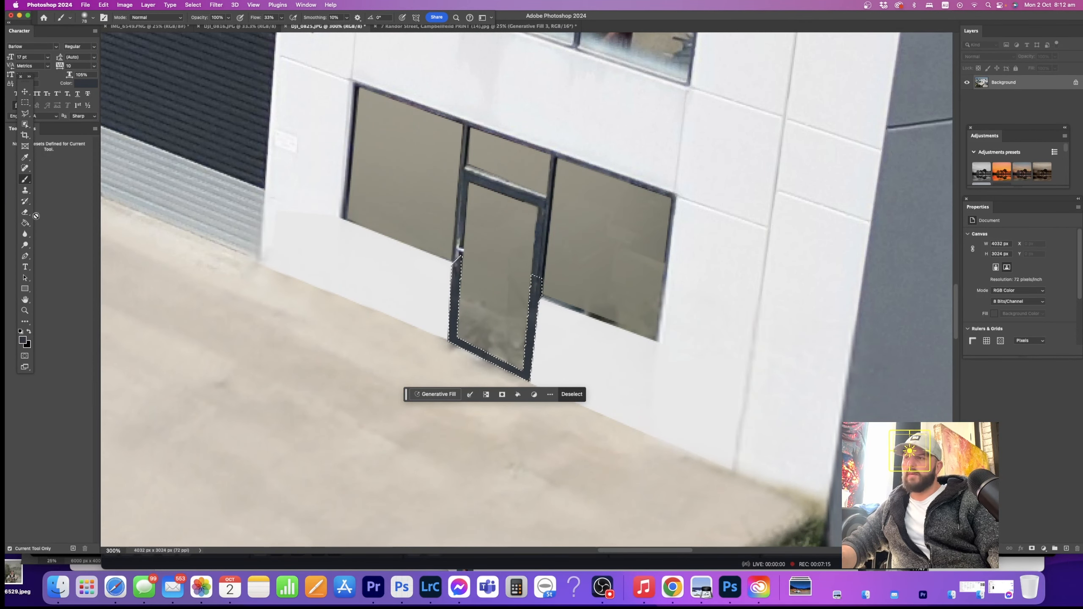
{"action": "key", "text": "m"}
{"action": "key", "text": "super+d"}
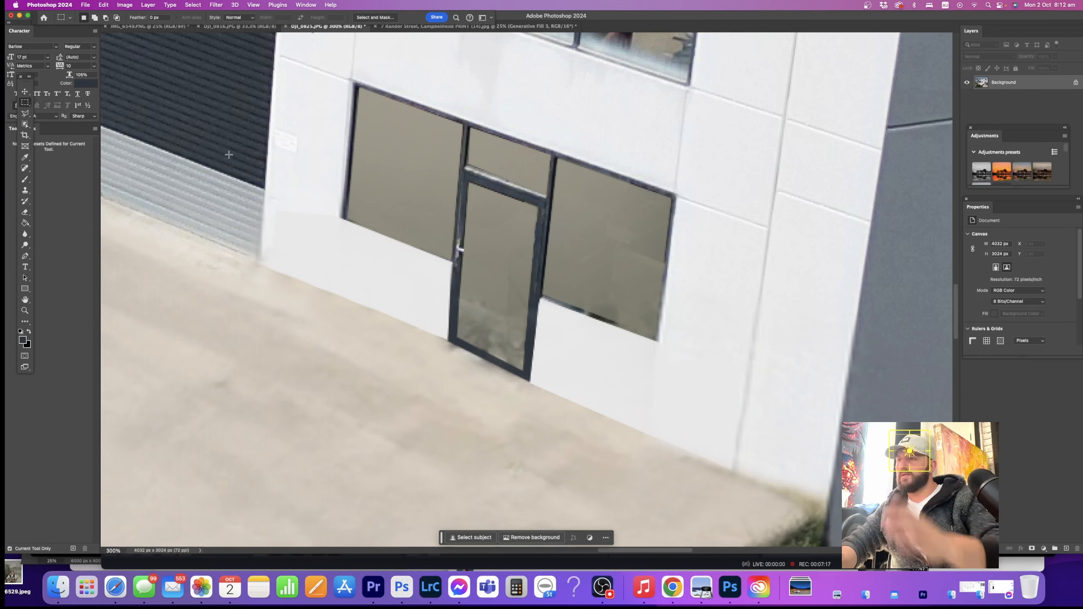
- Outline the left pane of the upper-floor window with the Polygonal Lasso
{"action": "key", "text": "super+minus"}
{"action": "key", "text": "super+minus"}
{"action": "key", "text": "super+minus"}
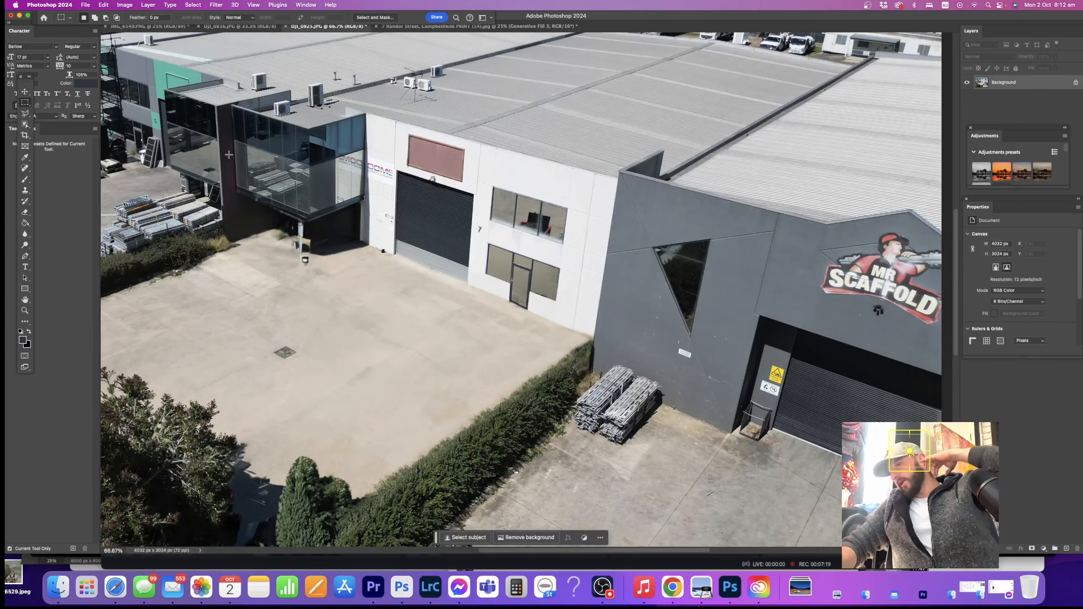
{"action": "key", "text": "z"}
{"action": "left_click", "coordinate": [535, 209]}
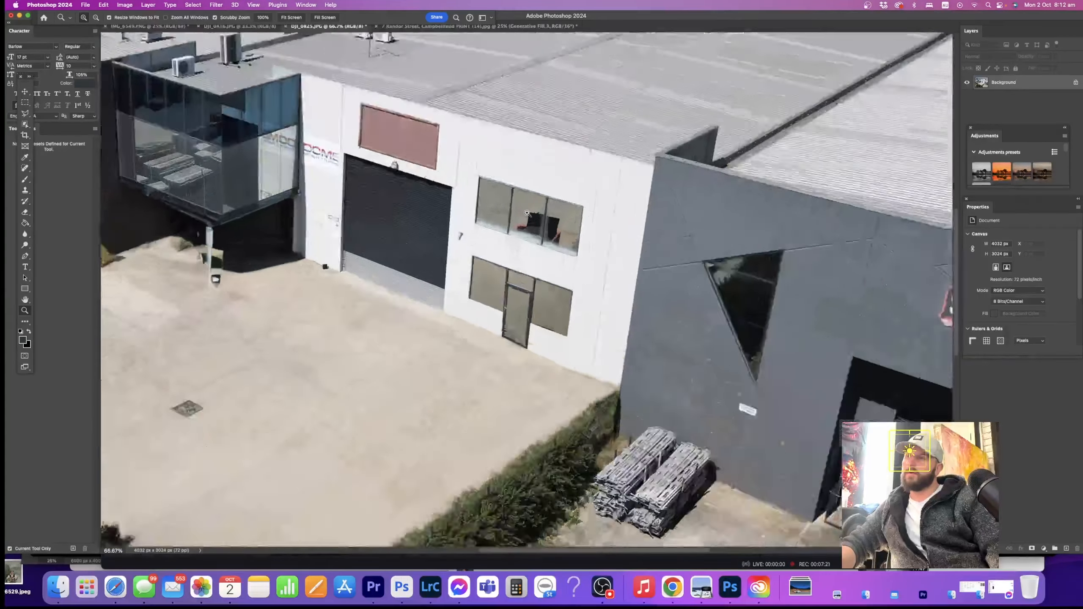
{"action": "left_click", "coordinate": [534, 209]}
{"action": "left_click", "coordinate": [25, 114]}
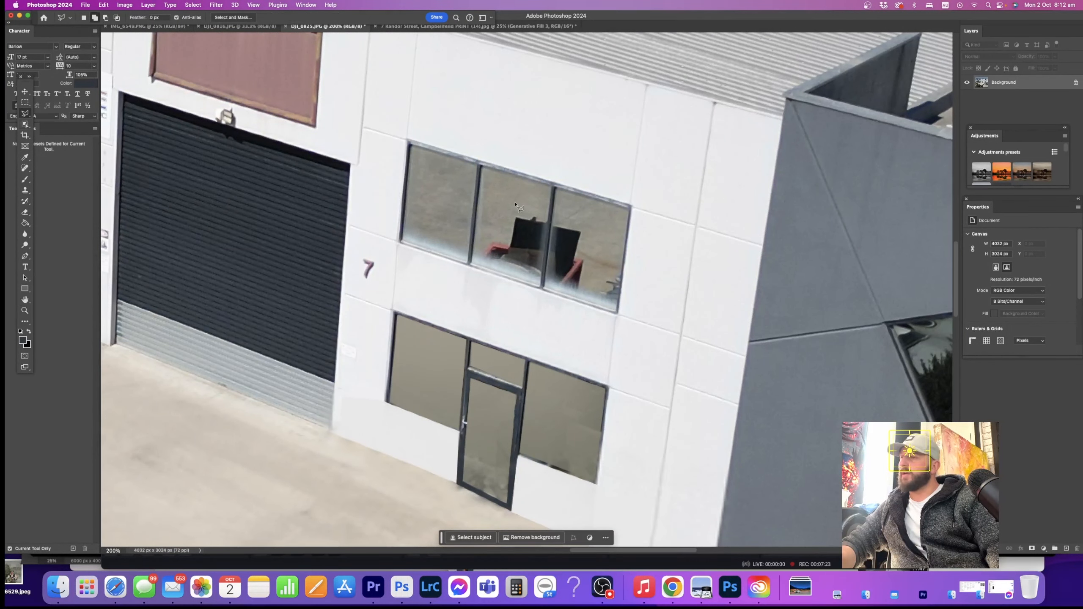
{"action": "left_click", "coordinate": [404, 242]}
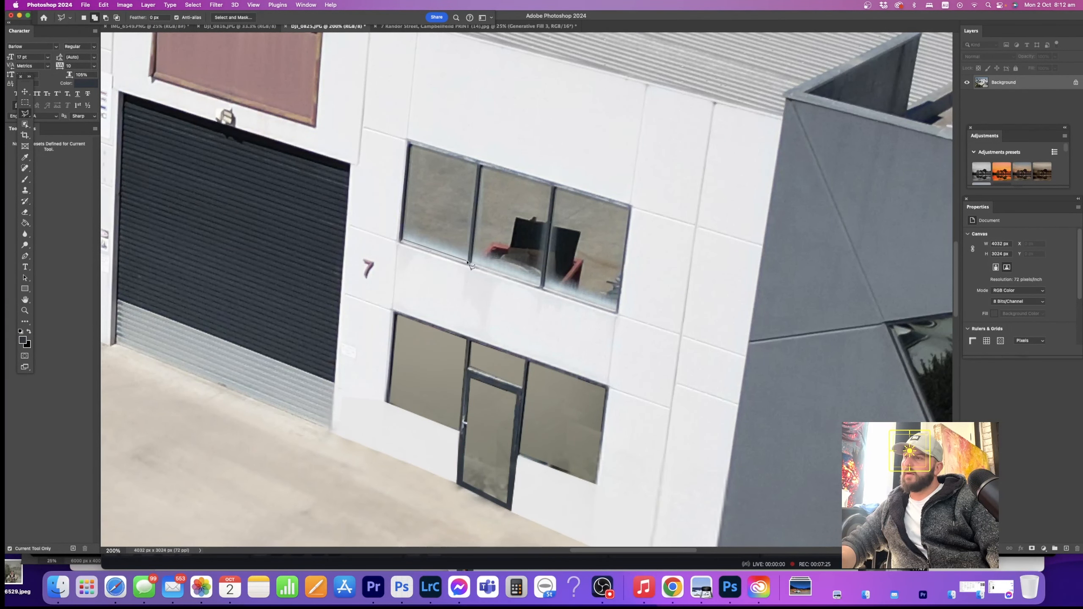
{"action": "left_click", "coordinate": [468, 263]}
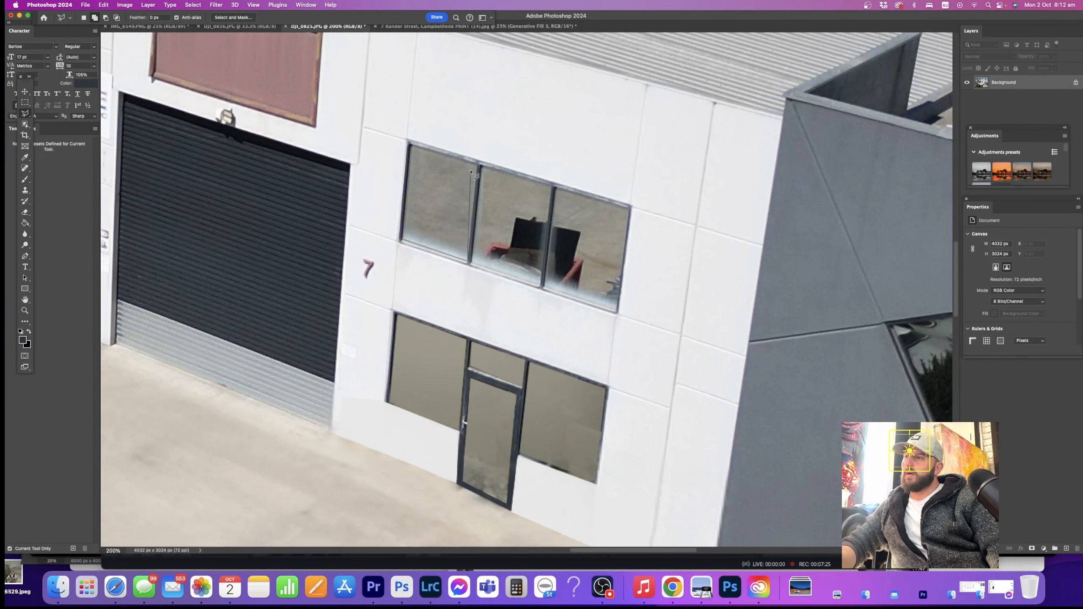
{"action": "left_click", "coordinate": [411, 146]}
{"action": "left_click", "coordinate": [404, 242]}
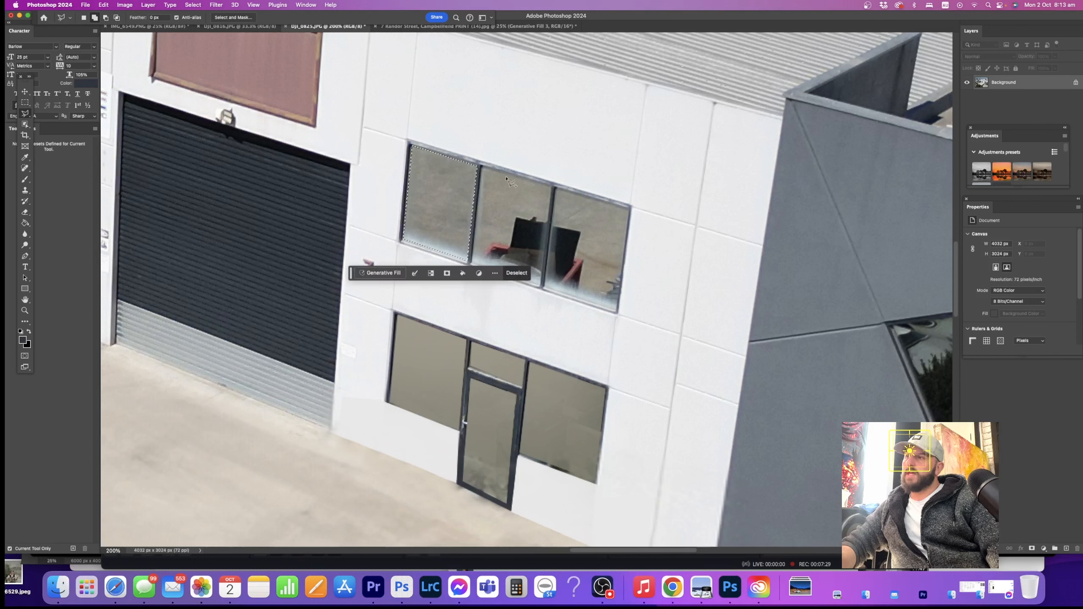
- Add the middle and right upper-floor panes to the selection and subtract the mullion between them
{"action": "left_click", "coordinate": [481, 167], "text": "shift"}
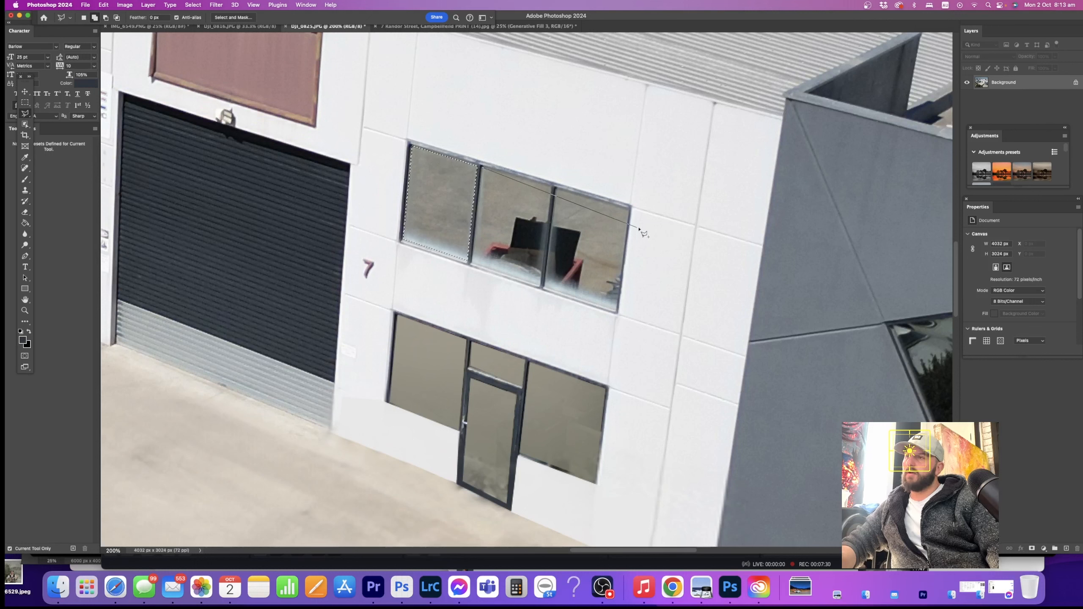
{"action": "left_click", "coordinate": [630, 207]}
{"action": "left_click", "coordinate": [617, 309]}
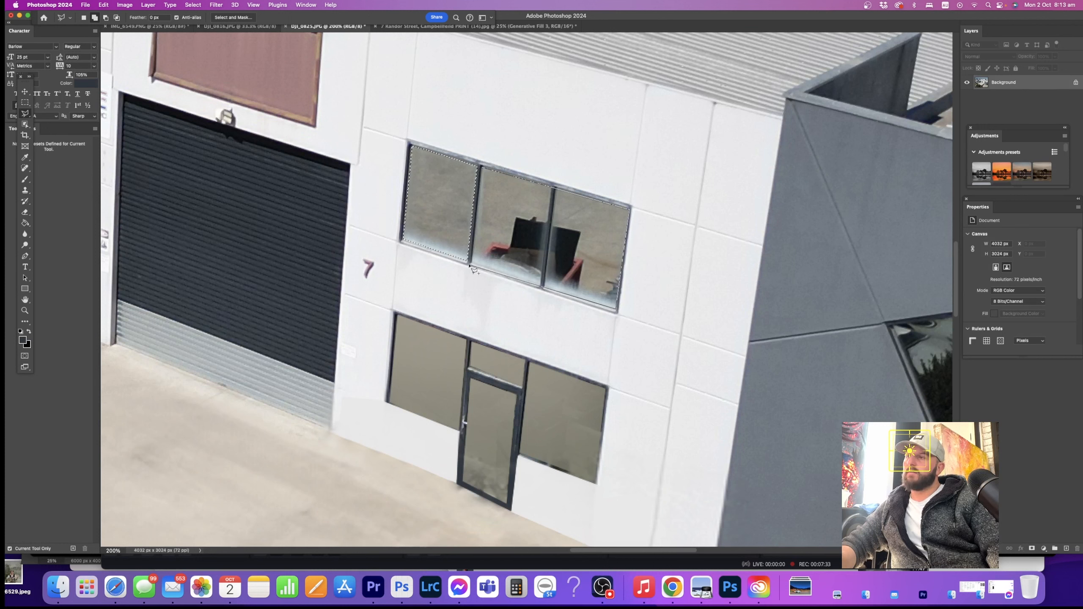
{"action": "left_click", "coordinate": [483, 167]}
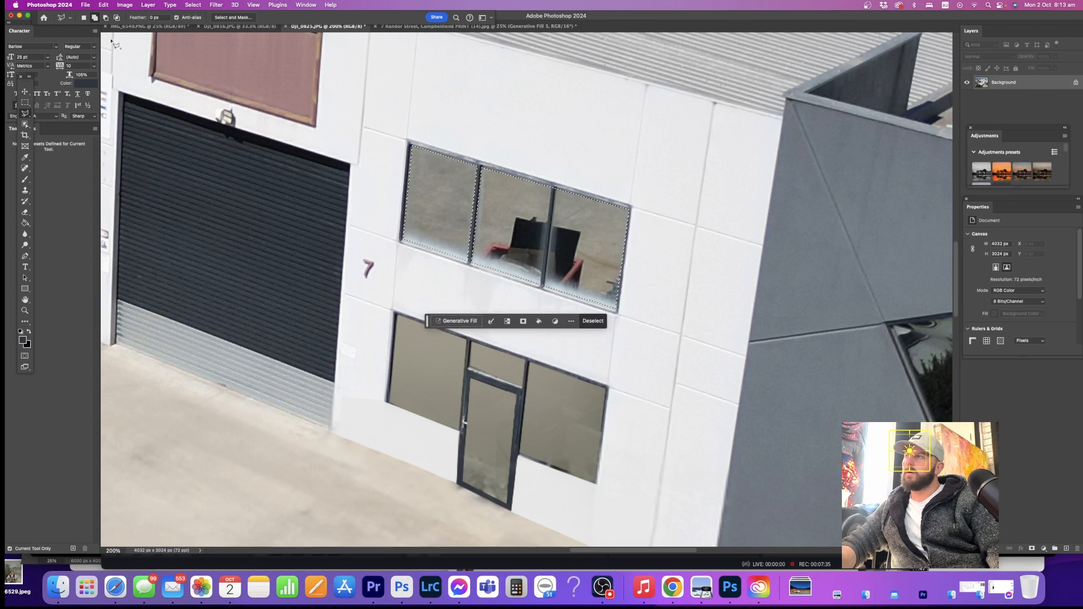
{"action": "left_click", "coordinate": [556, 181], "text": "alt"}
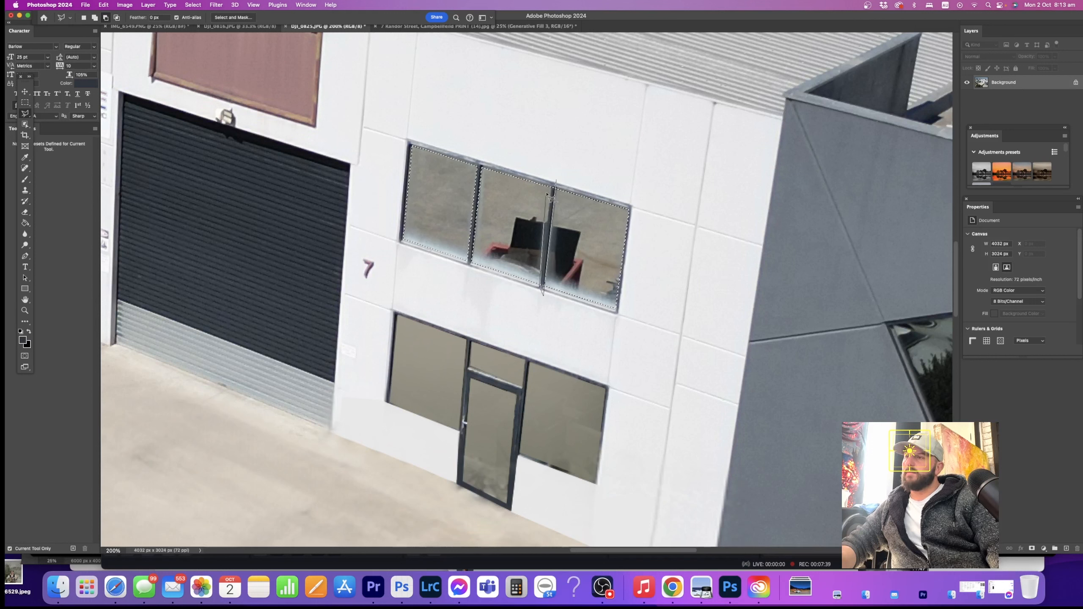
{"action": "left_click", "coordinate": [555, 182]}
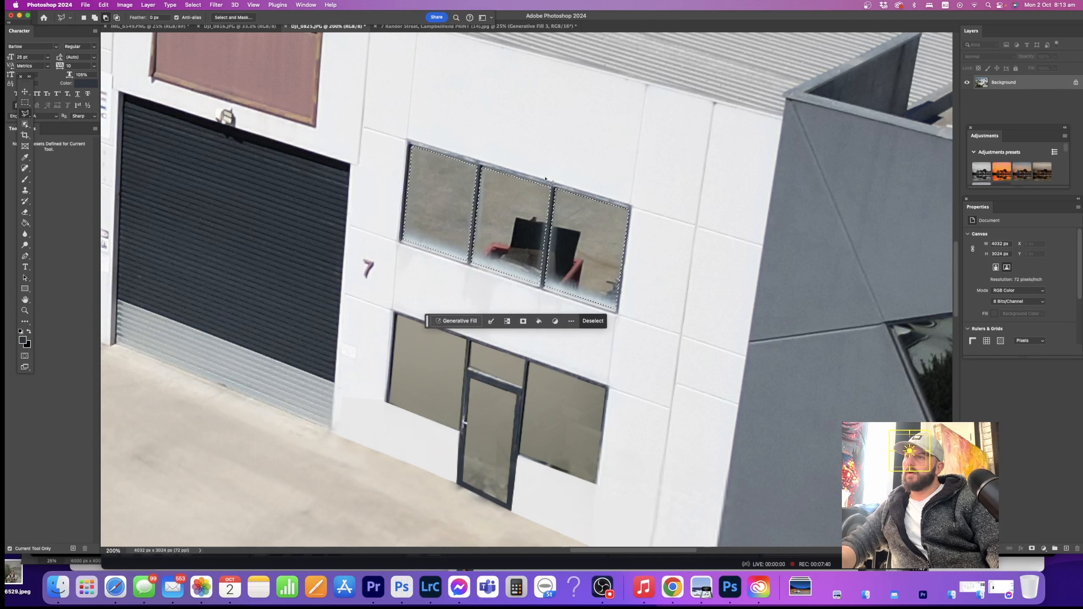
- Clone clean glass over the chair reflections in the selected middle pane of the upper-floor window
{"action": "left_click", "coordinate": [25, 190]}
{"action": "left_click", "coordinate": [514, 255]}
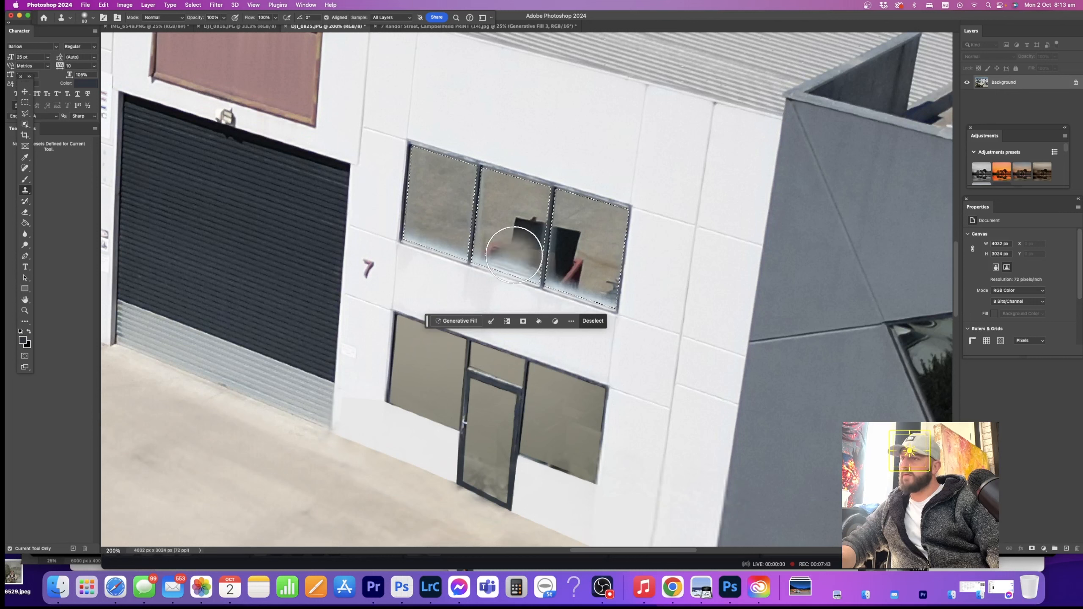
{"action": "mouse_move", "coordinate": [514, 255]}
{"action": "left_mouse_down"}
{"action": "mouse_move", "coordinate": [501, 254]}
{"action": "mouse_move", "coordinate": [515, 259]}
{"action": "mouse_move", "coordinate": [530, 238]}
{"action": "mouse_move", "coordinate": [515, 245]}
{"action": "mouse_move", "coordinate": [532, 273]}
{"action": "mouse_move", "coordinate": [538, 223]}
{"action": "mouse_move", "coordinate": [530, 237]}
{"action": "mouse_move", "coordinate": [518, 210]}
{"action": "mouse_move", "coordinate": [525, 218]}
{"action": "left_mouse_up"}
{"action": "left_click", "coordinate": [493, 256], "text": "alt"}
{"action": "left_click", "coordinate": [493, 252], "text": "alt"}
{"action": "left_click", "coordinate": [495, 266], "text": "alt"}
- Clone clean glass over the dark and red reflections in the right upper-floor pane, and deselect
{"action": "mouse_move", "coordinate": [561, 284]}
{"action": "left_mouse_down"}
{"action": "mouse_move", "coordinate": [547, 293]}
{"action": "mouse_move", "coordinate": [580, 294]}
{"action": "mouse_move", "coordinate": [563, 277]}
{"action": "mouse_move", "coordinate": [576, 263]}
{"action": "mouse_move", "coordinate": [573, 235]}
{"action": "mouse_move", "coordinate": [607, 282]}
{"action": "left_mouse_up"}
{"action": "left_click", "coordinate": [566, 272], "text": "alt"}
{"action": "left_click", "coordinate": [580, 253], "text": "alt"}
{"action": "key", "text": "super+minus"}
{"action": "key", "text": "super+minus"}
{"action": "key", "text": "super+minus"}
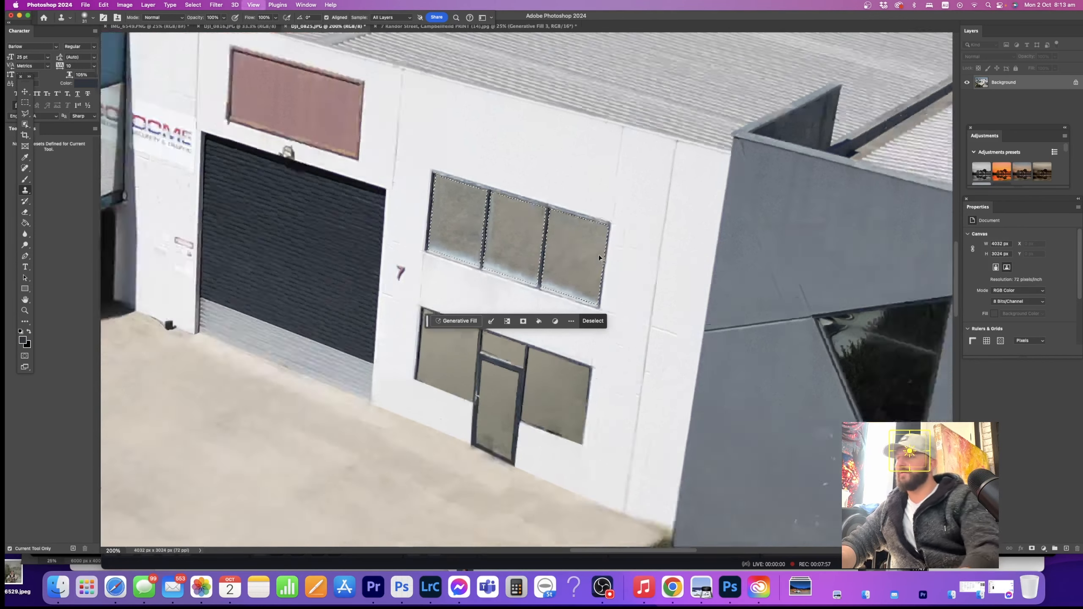
{"action": "left_click", "coordinate": [25, 103]}
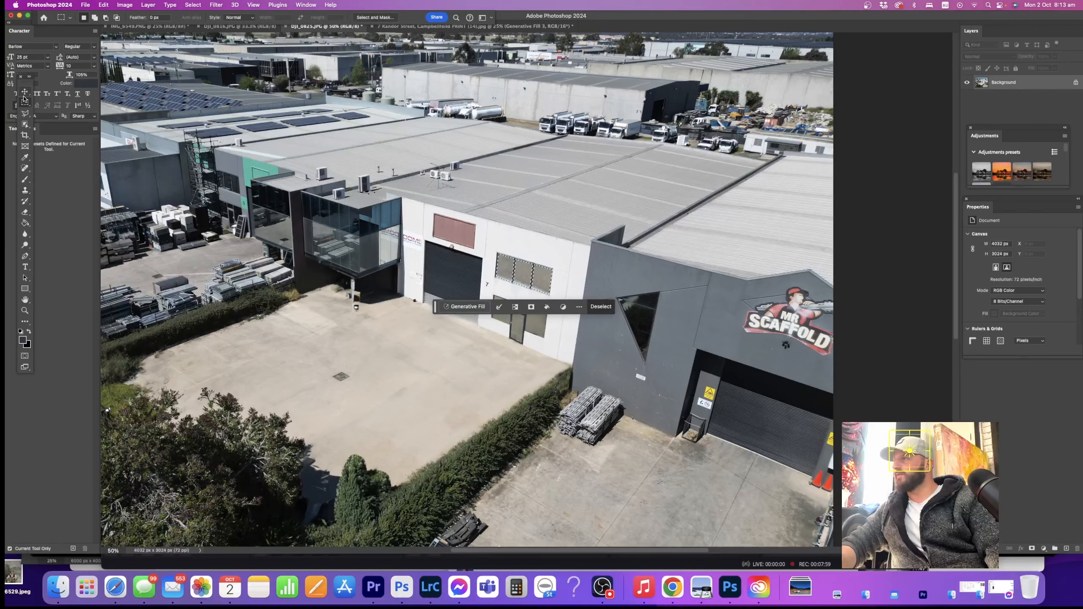
{"action": "key", "text": "super+d"}
{"action": "key", "text": "super+minus"}
{"action": "left_click_drag", "start_coordinate": [489, 375], "coordinate": [462, 354]}
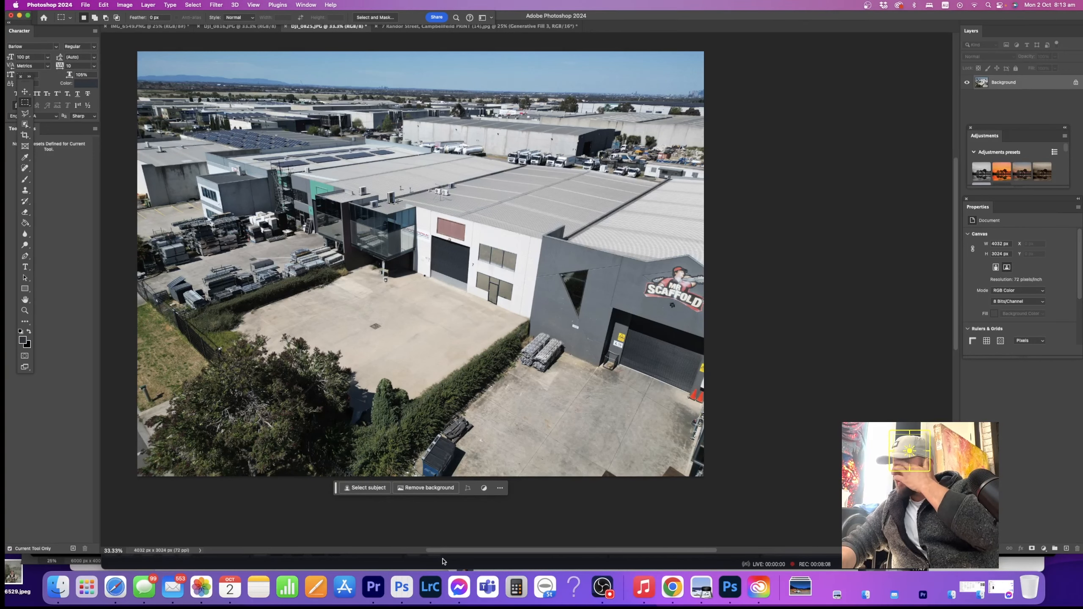
- Outline the support post under the glass overhang with the Polygonal Lasso, adding its second side to the selection
{"action": "key", "text": "z"}
{"action": "triple_click", "coordinate": [345, 300]}
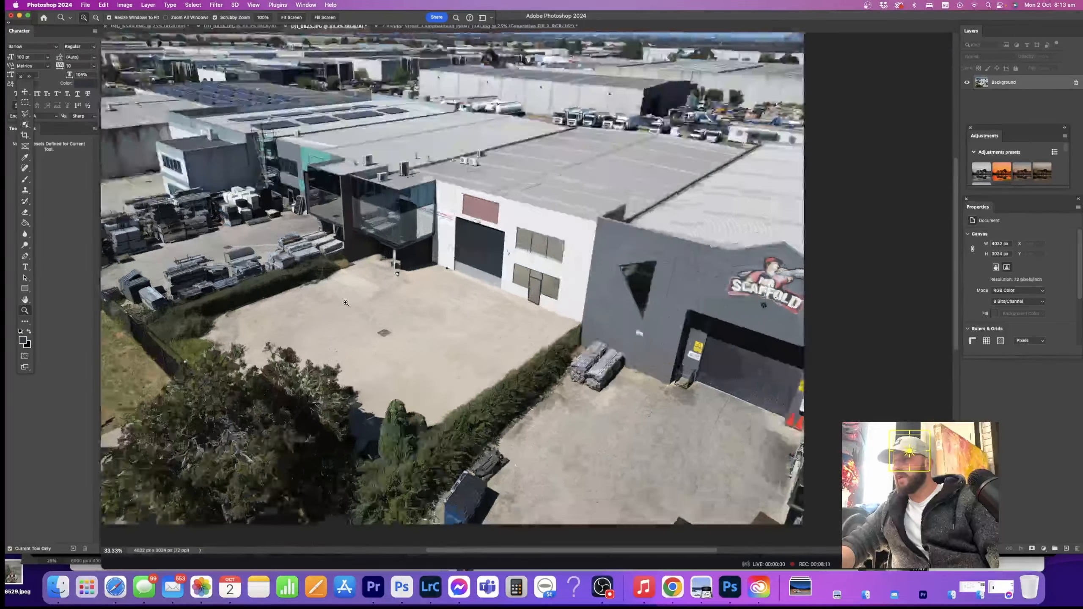
{"action": "left_click_drag", "start_coordinate": [345, 301], "coordinate": [369, 277]}
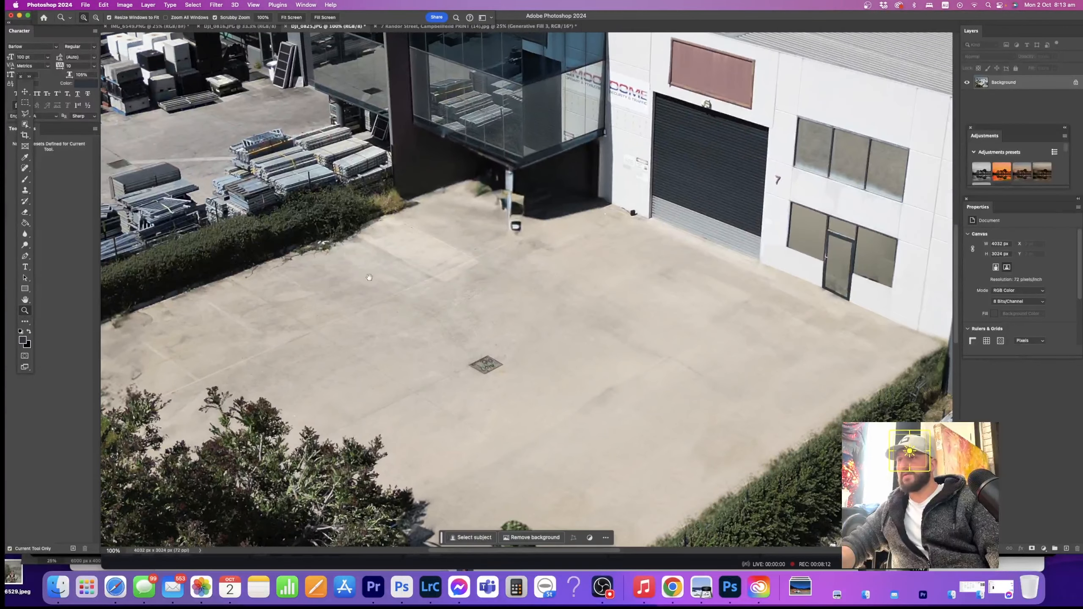
{"action": "left_click", "coordinate": [26, 114]}
{"action": "left_click", "coordinate": [506, 170]}
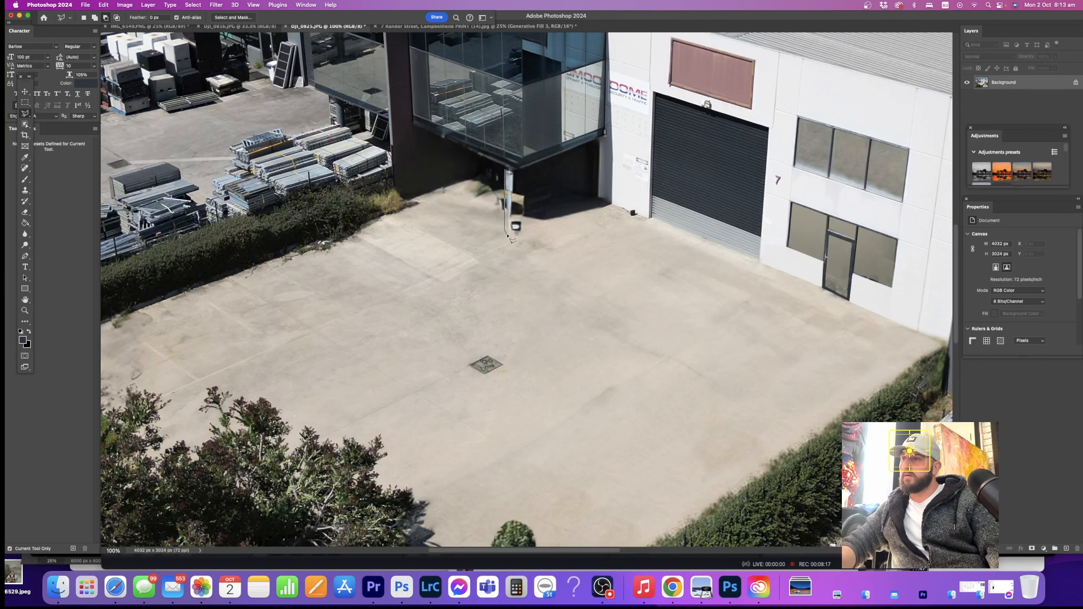
{"action": "left_click_drag", "start_coordinate": [512, 237], "coordinate": [516, 210]}
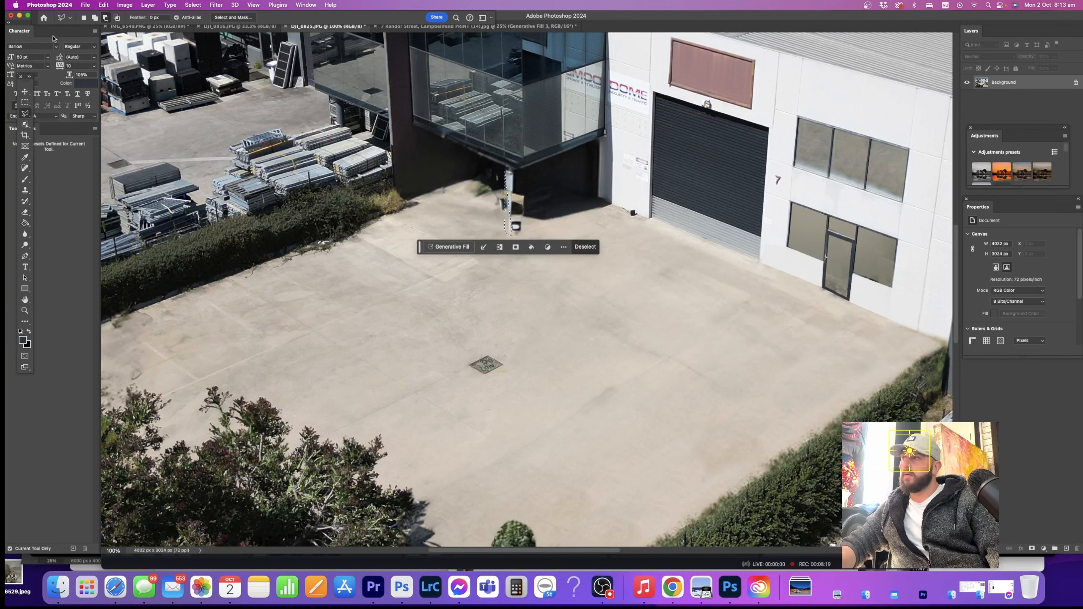
{"action": "left_click", "coordinate": [506, 169], "text": "shift"}
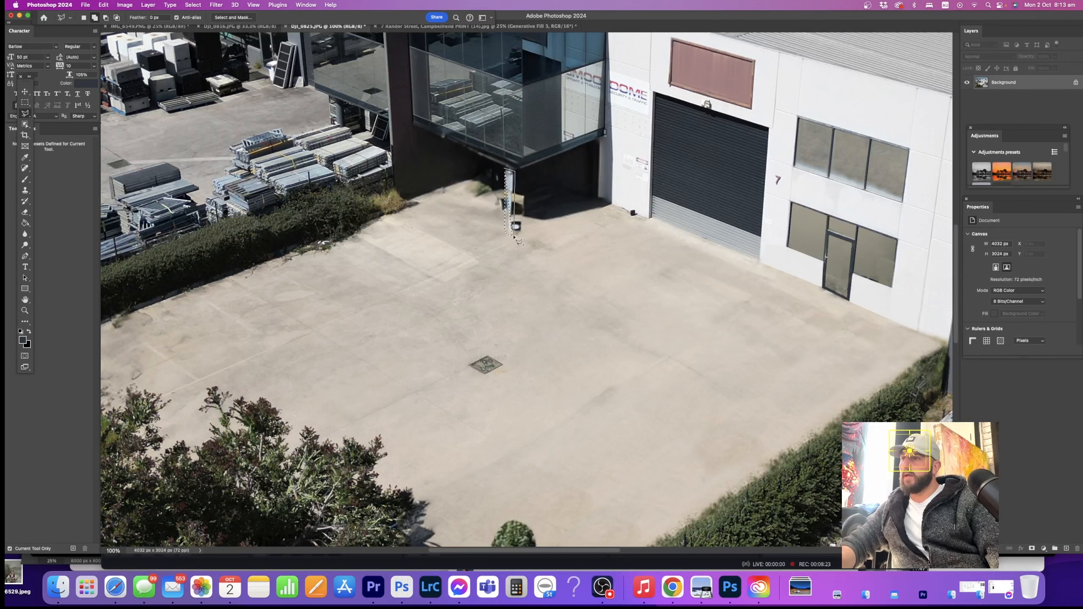
{"action": "left_click_drag", "start_coordinate": [513, 237], "coordinate": [514, 238]}
- Brush the selected support post with the sampled window grey, and shade it with the dark tone sampled from the wall behind
{"action": "key", "text": "b"}
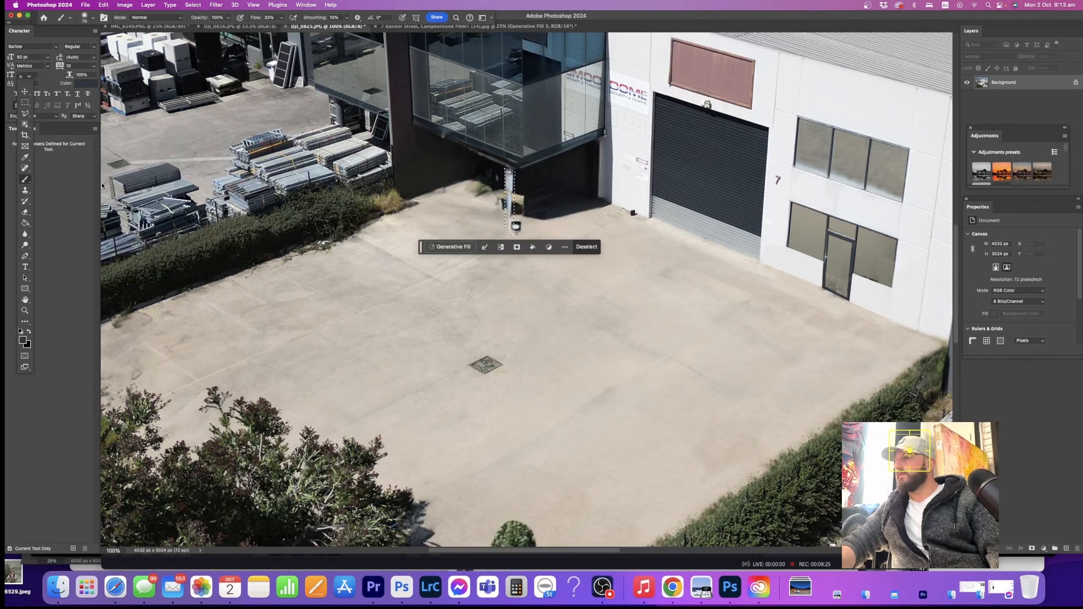
{"action": "left_click_drag", "start_coordinate": [560, 175], "coordinate": [517, 239]}
{"action": "key", "text": "x"}
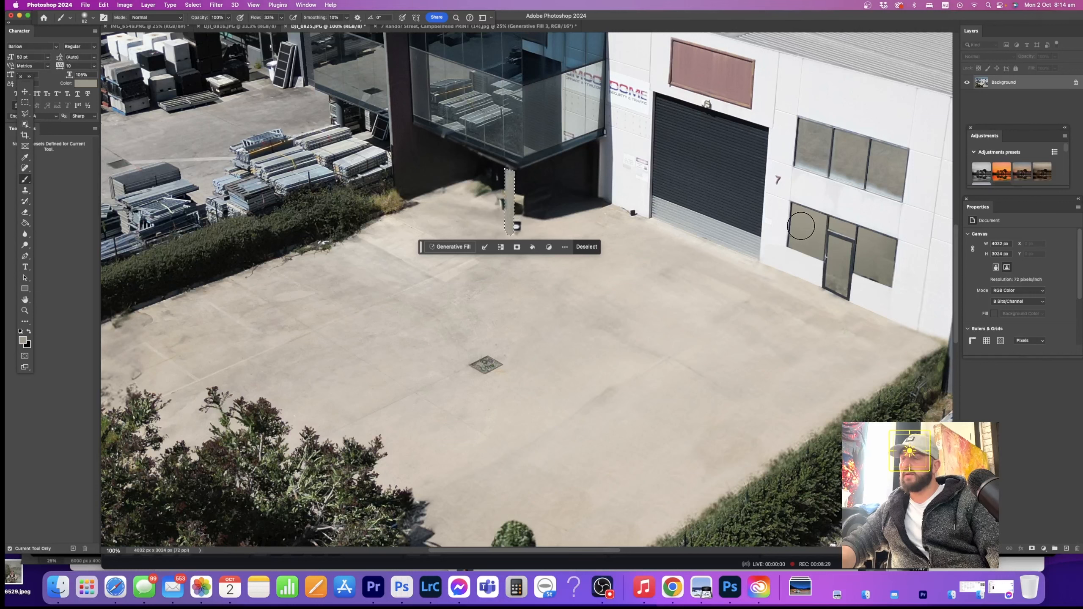
{"action": "left_click_drag", "start_coordinate": [851, 208], "coordinate": [846, 208]}
{"action": "left_click", "coordinate": [821, 147], "text": "alt"}
{"action": "left_click_drag", "start_coordinate": [561, 184], "coordinate": [555, 181]}
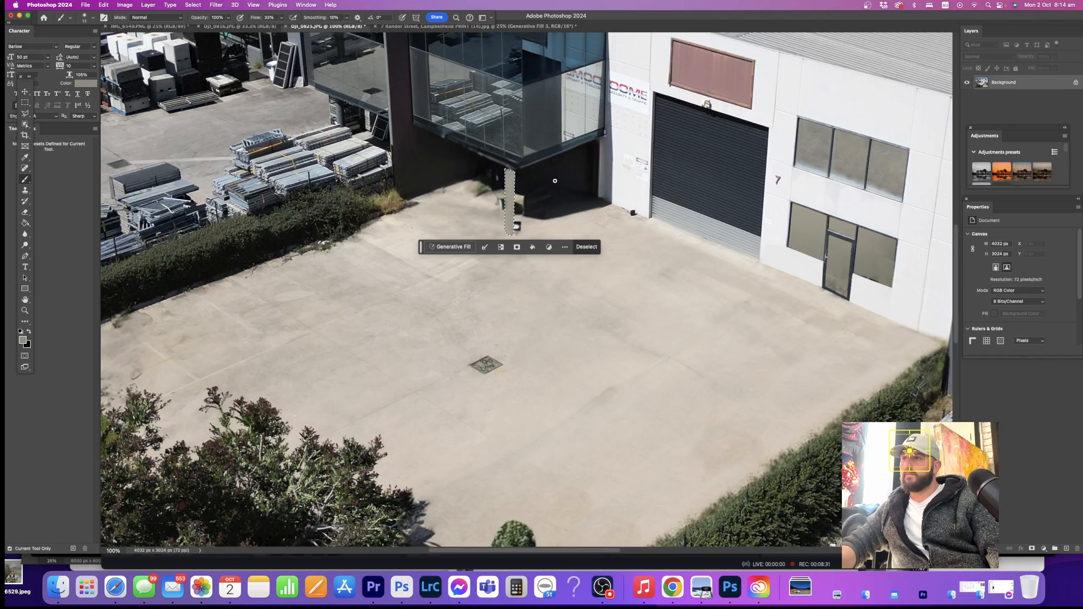
{"action": "left_click_drag", "start_coordinate": [453, 209], "coordinate": [471, 209]}
{"action": "left_click", "coordinate": [422, 177], "text": "alt"}
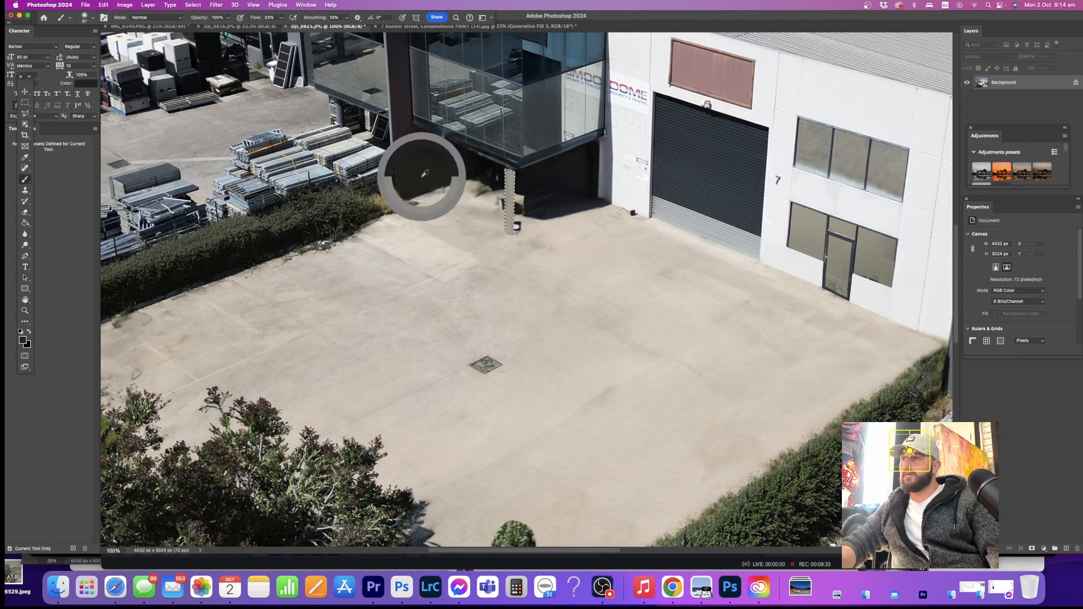
{"action": "left_click_drag", "start_coordinate": [490, 167], "coordinate": [490, 244]}
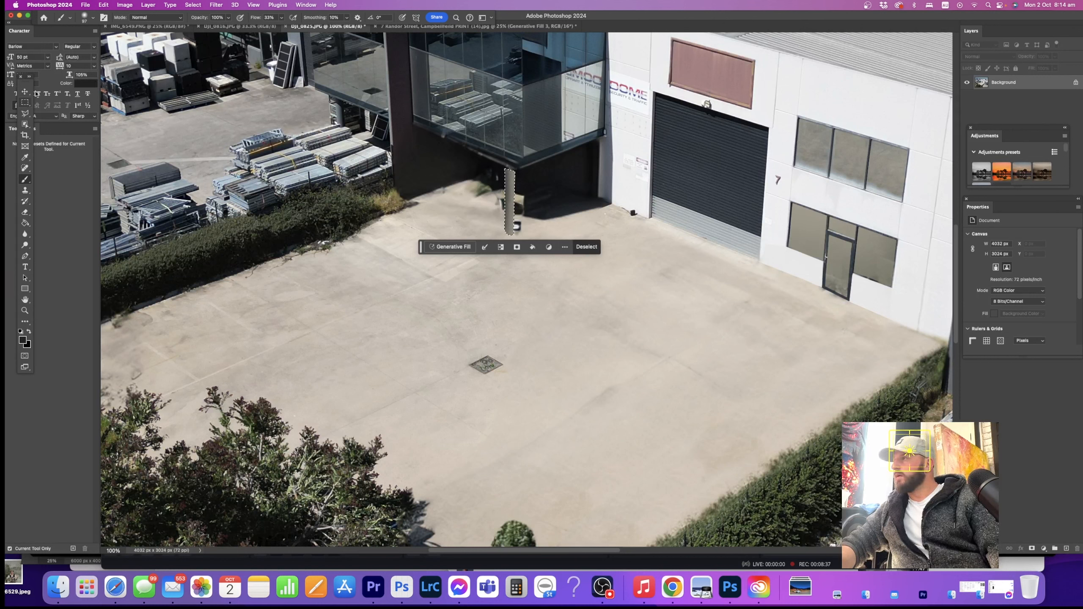
- Invert the post selection, sample the dark shadow colour, and brush it over the clutter around the post
{"action": "left_click", "coordinate": [193, 5]}
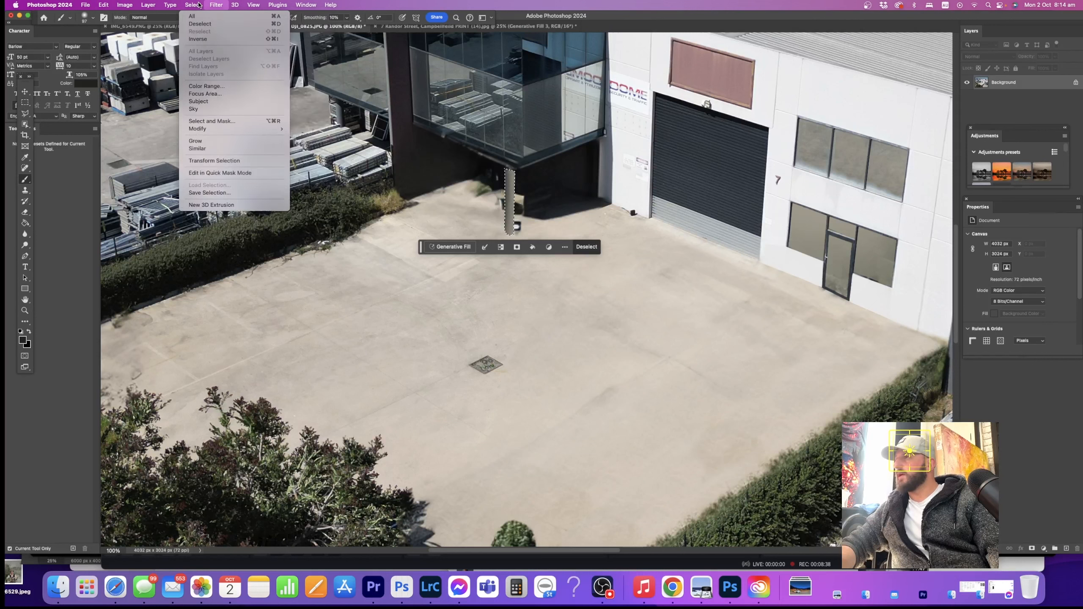
{"action": "left_click", "coordinate": [197, 38]}
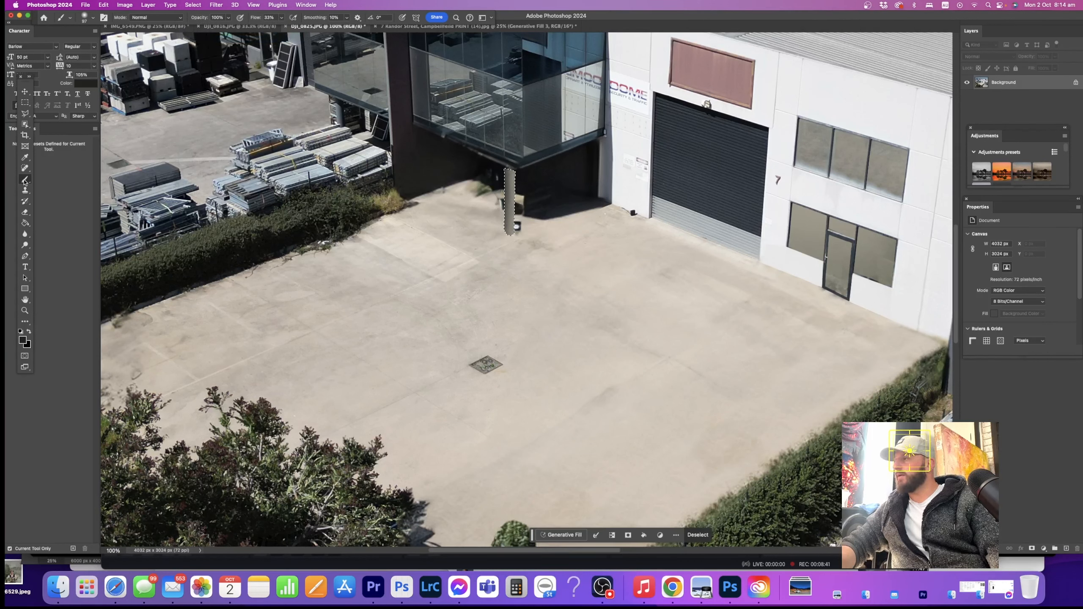
{"action": "left_click_drag", "start_coordinate": [549, 205], "coordinate": [535, 206]}
{"action": "left_click", "coordinate": [550, 188], "text": "alt"}
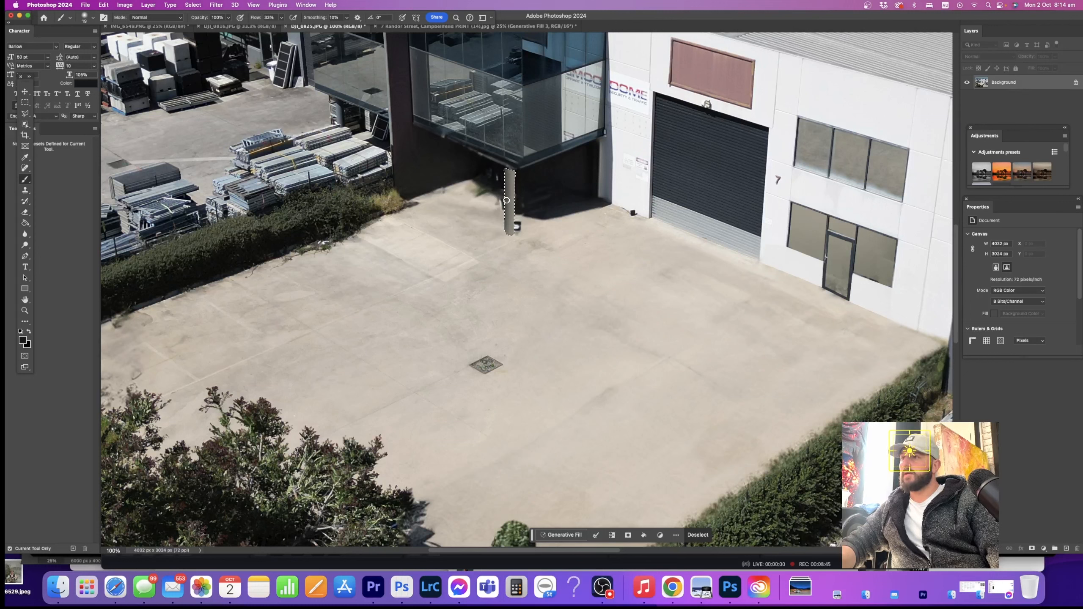
{"action": "left_click_drag", "start_coordinate": [470, 185], "coordinate": [478, 190]}
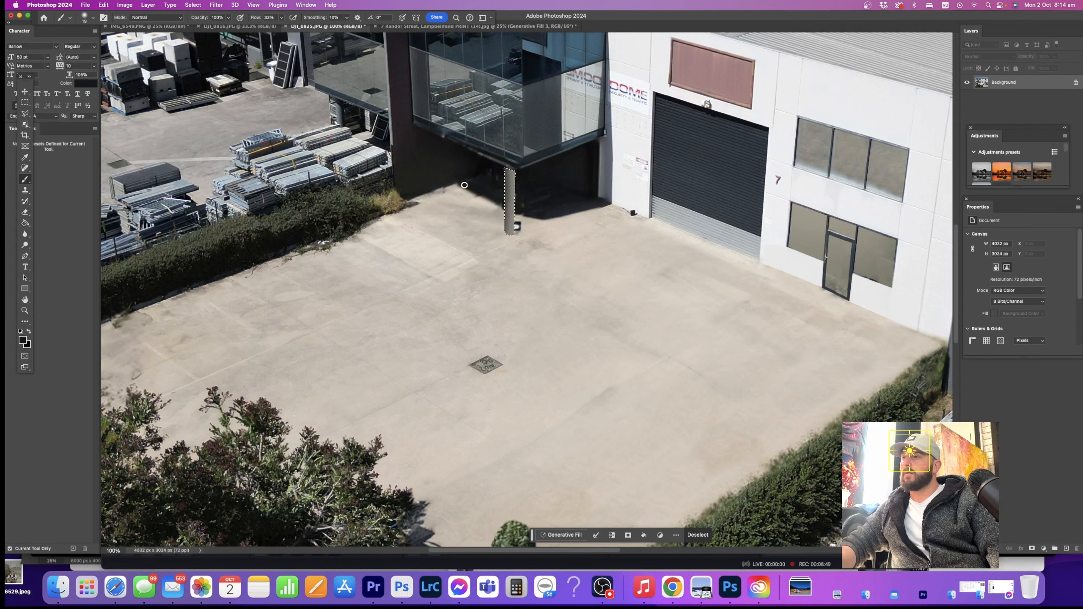
- Paint out the object at the post's base with sampled concrete and shadow colours, and deselect
{"action": "left_click", "coordinate": [548, 227], "text": "alt"}
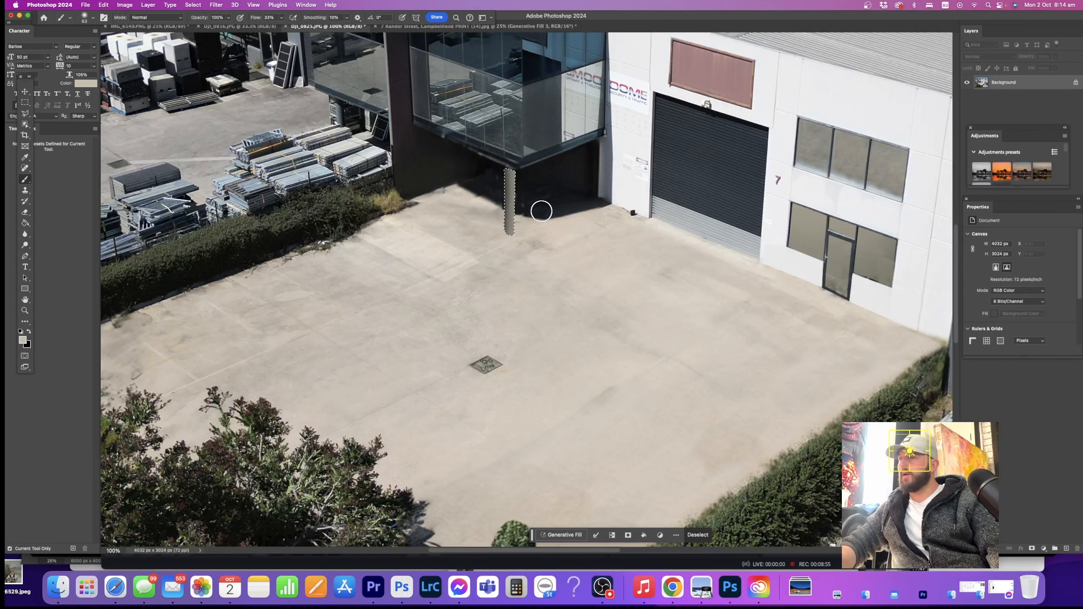
{"action": "left_click", "coordinate": [525, 206], "text": "alt"}
{"action": "key", "text": "bracketleft"}
{"action": "key", "text": "bracketleft"}
{"action": "key", "text": "bracketleft"}
{"action": "key", "text": "bracketleft"}
{"action": "key", "text": "bracketleft"}
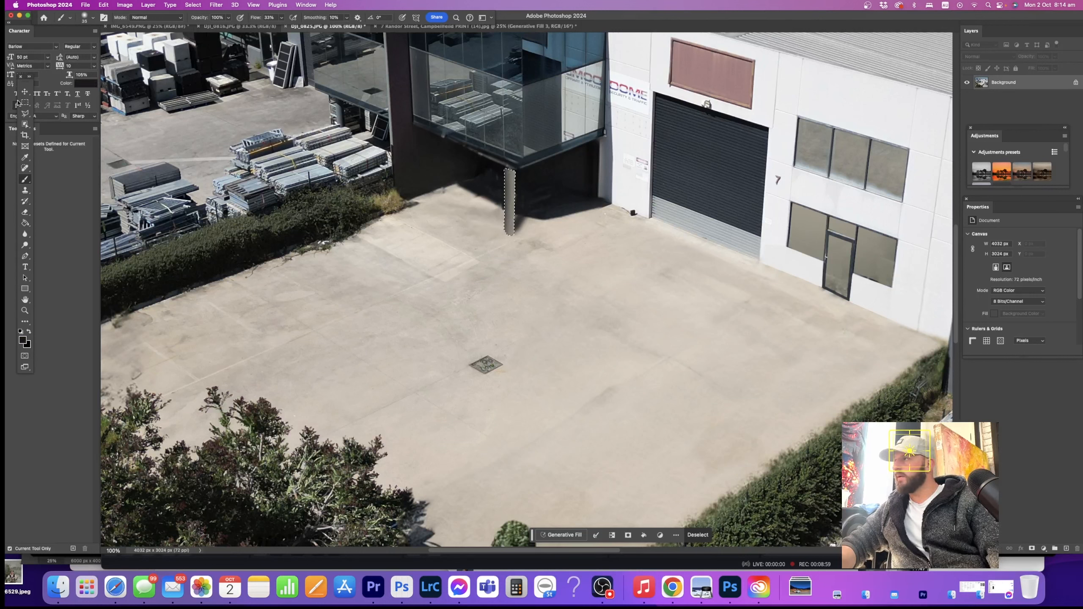
{"action": "key", "text": "m"}
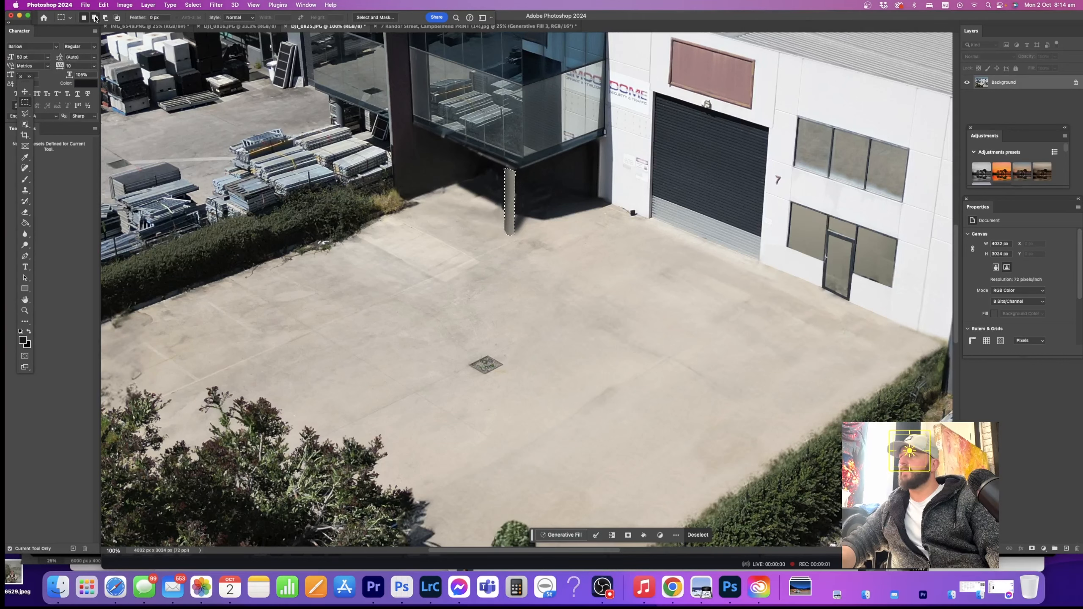
{"action": "left_click", "coordinate": [84, 18]}
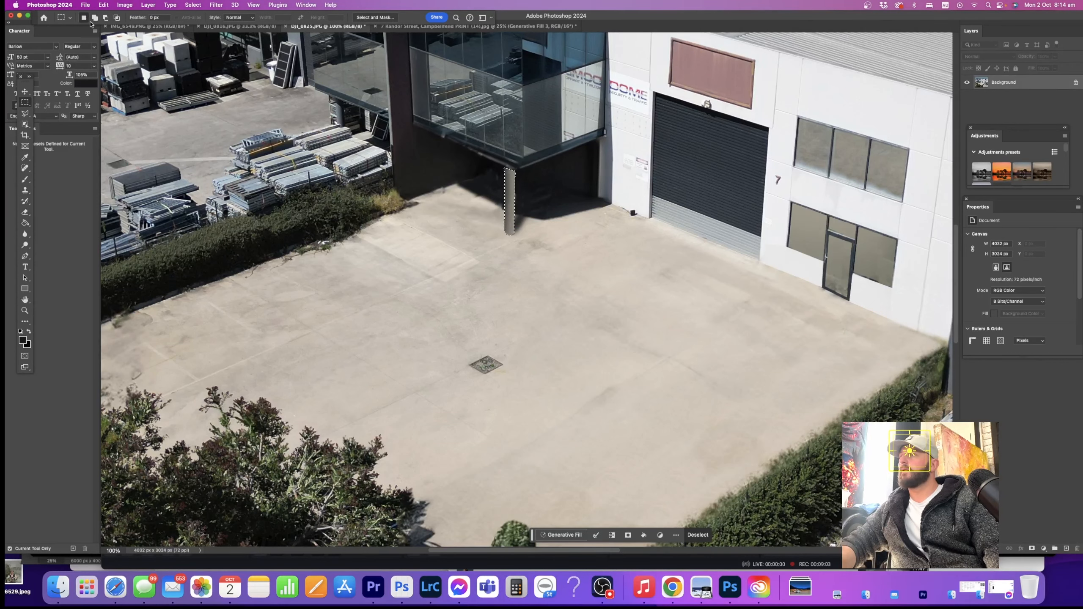
{"action": "left_click", "coordinate": [214, 92]}
- Clone the hedge's straight concrete edge along the overgrown hedge end near the fence, using a larger brush
{"action": "key", "text": "super+minus"}
{"action": "key", "text": "super+minus"}
{"action": "key", "text": "super+minus"}
{"action": "scroll", "coordinate": [622, 245], "scroll_direction": "right", "scroll_amount": 3}
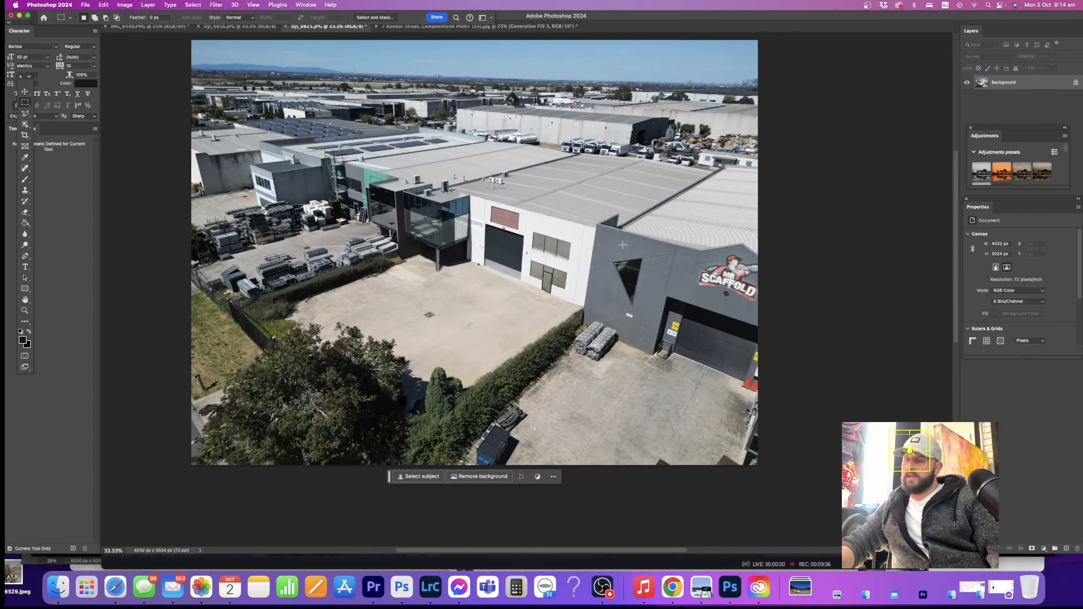
{"action": "key", "text": "z"}
{"action": "left_click", "coordinate": [248, 330]}
{"action": "left_click", "coordinate": [248, 330]}
{"action": "left_click", "coordinate": [248, 330]}
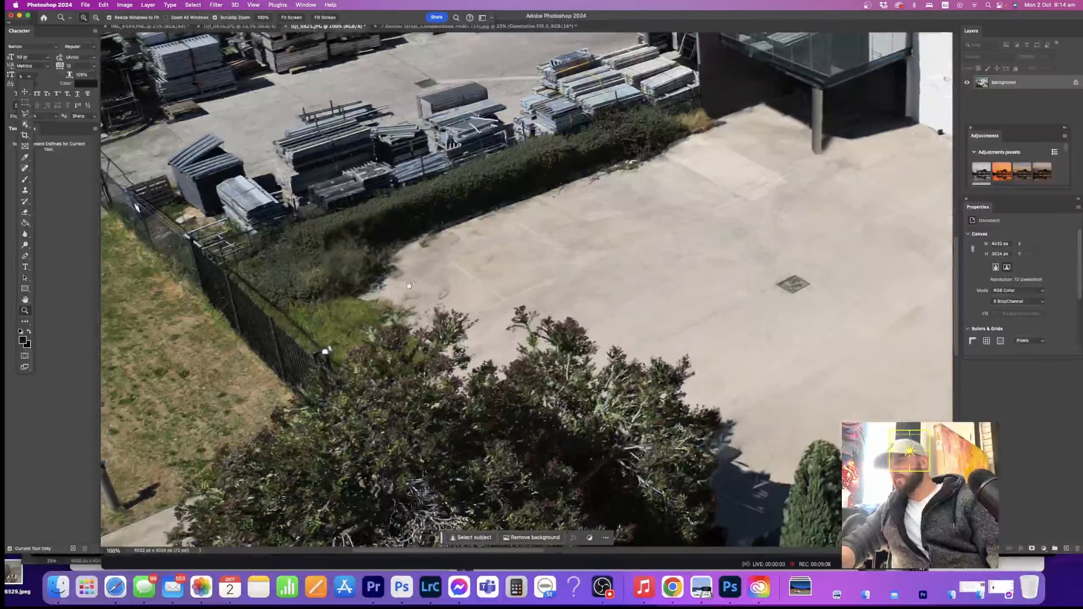
{"action": "left_click", "coordinate": [25, 190]}
{"action": "left_click_drag", "start_coordinate": [469, 217], "coordinate": [537, 234]}
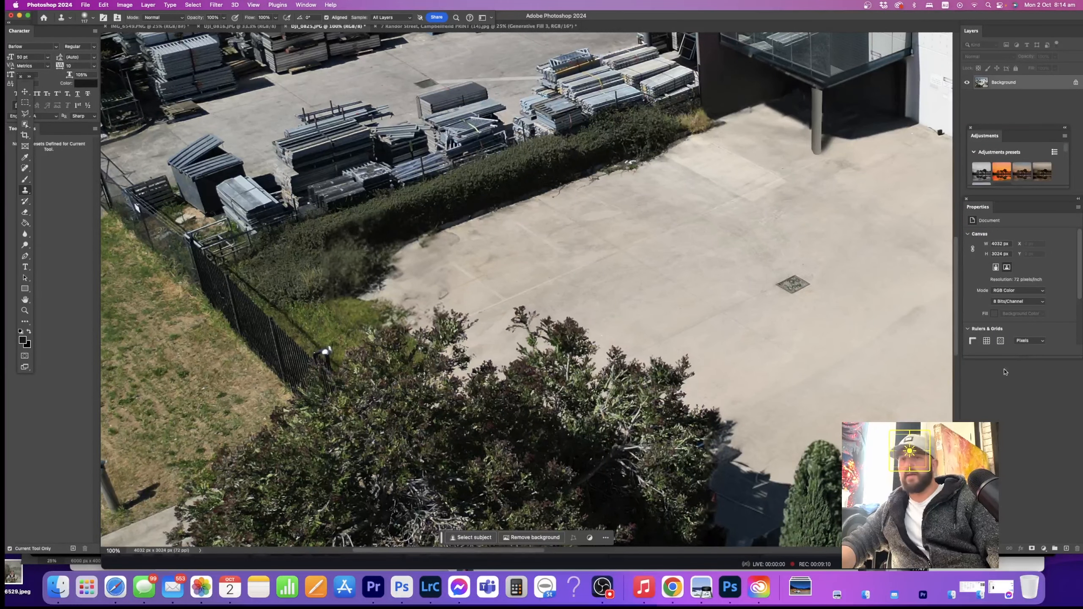
{"action": "key", "text": "bracketright"}
{"action": "left_click", "coordinate": [430, 234]}
{"action": "left_click", "coordinate": [407, 245]}
{"action": "left_click", "coordinate": [371, 261]}
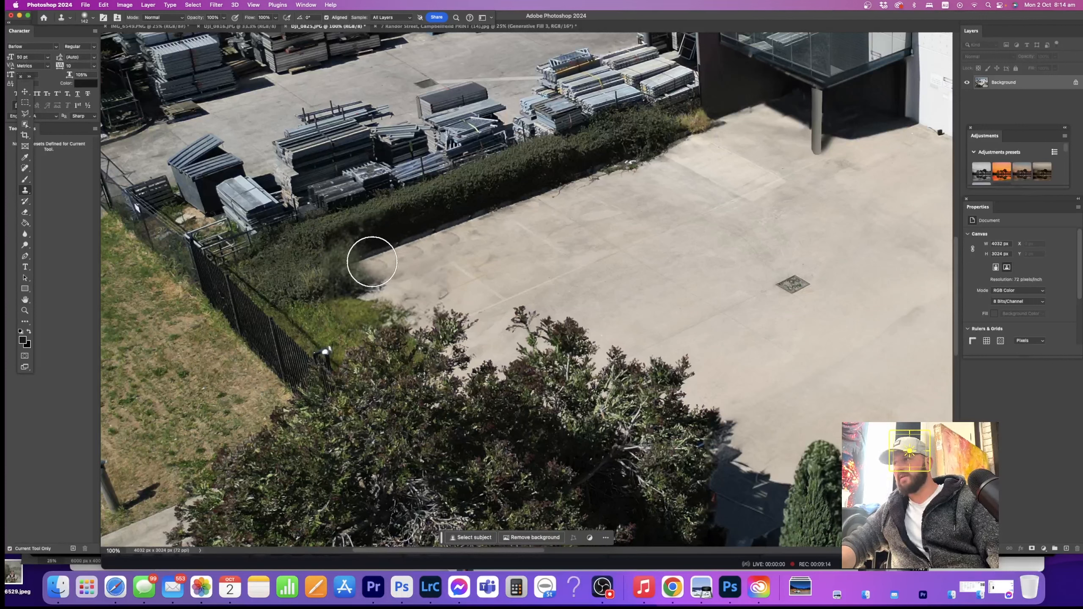
- Extend the cloned driveway corner over the remaining hedge end and the adjoining strip of grass
{"action": "left_click", "coordinate": [362, 272]}
{"action": "left_click_drag", "start_coordinate": [387, 269], "coordinate": [359, 270]}
{"action": "mouse_move", "coordinate": [420, 237]}
{"action": "left_mouse_down"}
{"action": "mouse_move", "coordinate": [369, 258]}
{"action": "mouse_move", "coordinate": [423, 240]}
{"action": "left_mouse_up"}
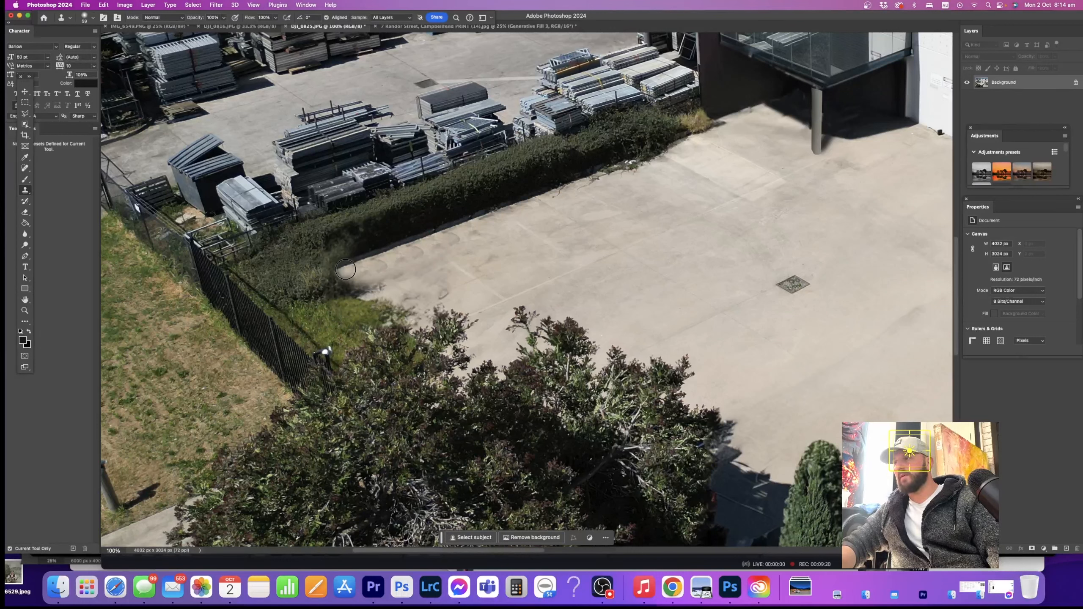
{"action": "mouse_move", "coordinate": [348, 266]}
{"action": "left_mouse_down"}
{"action": "mouse_move", "coordinate": [349, 289]}
{"action": "mouse_move", "coordinate": [326, 276]}
{"action": "mouse_move", "coordinate": [336, 290]}
{"action": "mouse_move", "coordinate": [375, 306]}
{"action": "mouse_move", "coordinate": [405, 296]}
{"action": "left_mouse_up"}
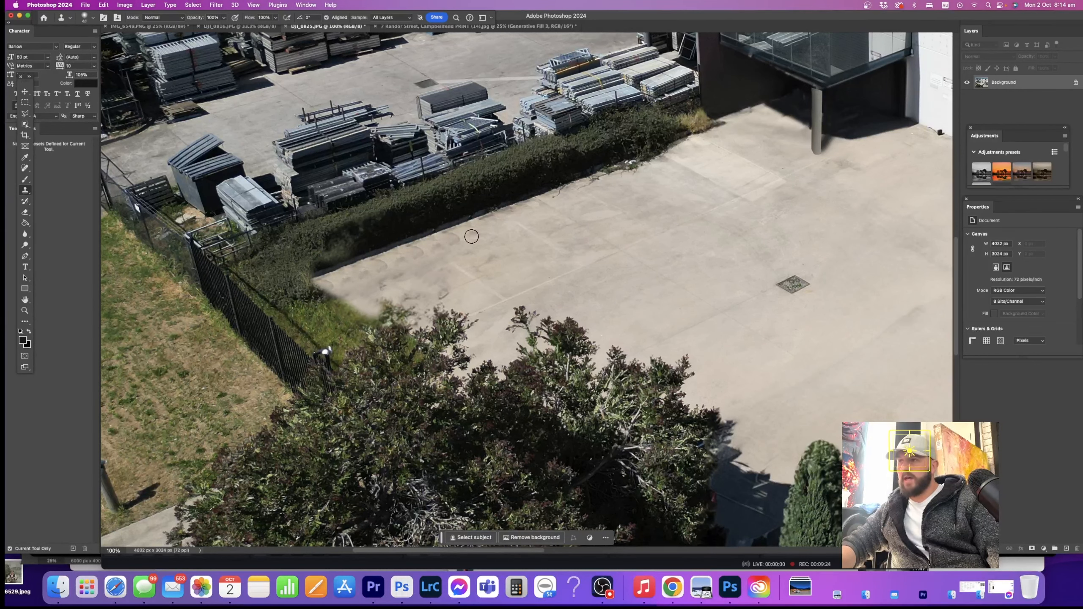
- Clone clean concrete over the repeated stain patches along the hedge edge of the driveway
{"action": "key", "text": "z"}
{"action": "left_click_drag", "start_coordinate": [414, 249], "coordinate": [667, 170]}
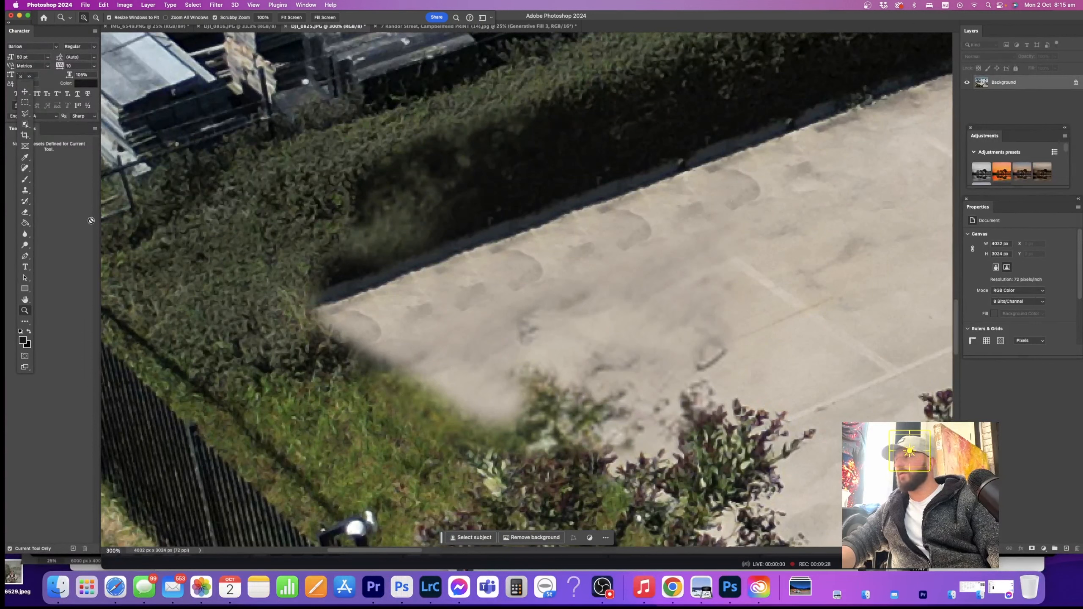
{"action": "left_click", "coordinate": [26, 191]}
{"action": "left_click_drag", "start_coordinate": [780, 270], "coordinate": [766, 270]}
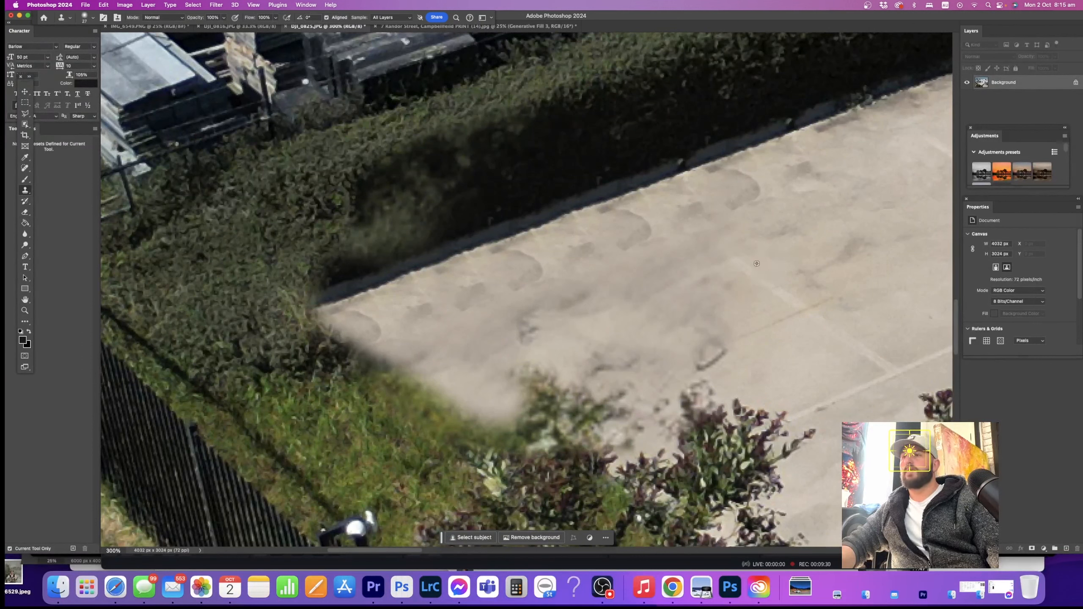
{"action": "left_click", "coordinate": [766, 243], "text": "alt"}
{"action": "left_click", "coordinate": [745, 199]}
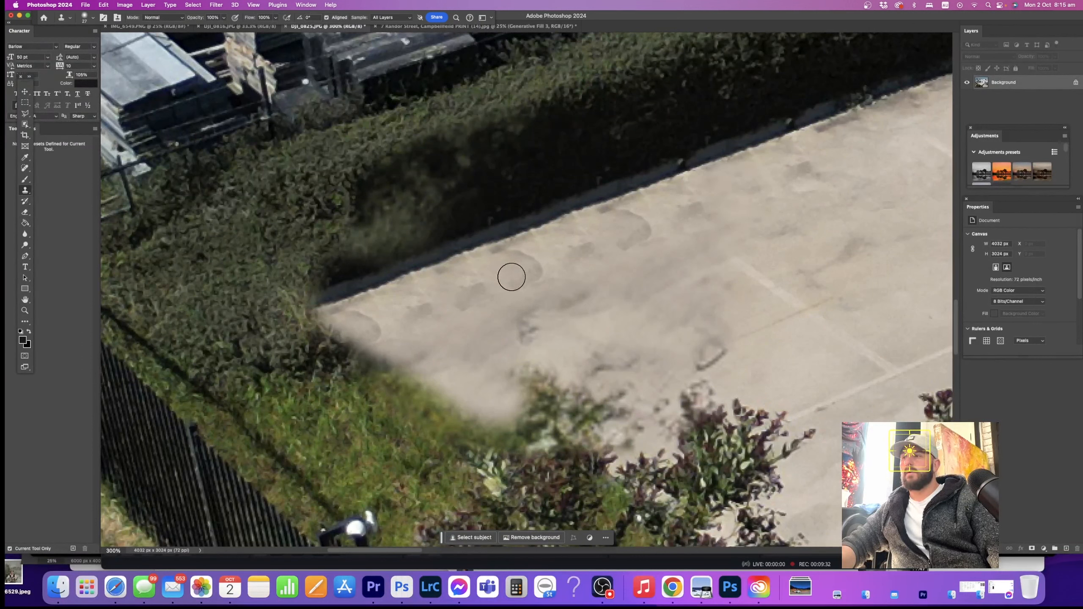
{"action": "mouse_move", "coordinate": [510, 274]}
{"action": "left_mouse_down"}
{"action": "mouse_move", "coordinate": [531, 263]}
{"action": "mouse_move", "coordinate": [455, 307]}
{"action": "left_mouse_up"}
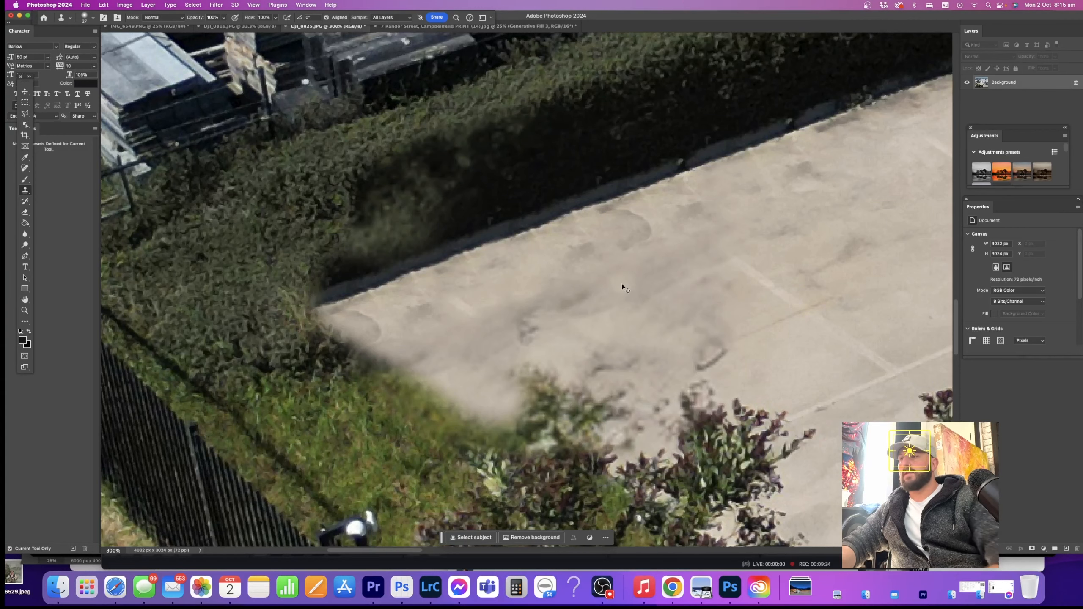
- Sample clean concrete and clone it over the dark marks in the driveway corner above the tree
{"action": "key", "text": "super+minus"}
{"action": "key", "text": "super+minus"}
{"action": "scroll", "coordinate": [703, 296], "scroll_direction": "right", "scroll_amount": 2}
{"action": "mouse_move", "coordinate": [590, 305]}
{"action": "left_mouse_down"}
{"action": "mouse_move", "coordinate": [572, 313]}
{"action": "mouse_move", "coordinate": [618, 314]}
{"action": "left_mouse_up"}
{"action": "left_click", "coordinate": [599, 308], "text": "alt"}
{"action": "left_click", "coordinate": [637, 272], "text": "alt"}
- Clone concrete over the blurred foliage tips where the driveway corner meets the grass, undoing one stroke and redoing it
{"action": "left_click_drag", "start_coordinate": [522, 317], "coordinate": [520, 323]}
{"action": "left_click_drag", "start_coordinate": [520, 320], "coordinate": [493, 320]}
{"action": "key", "text": "super+z"}
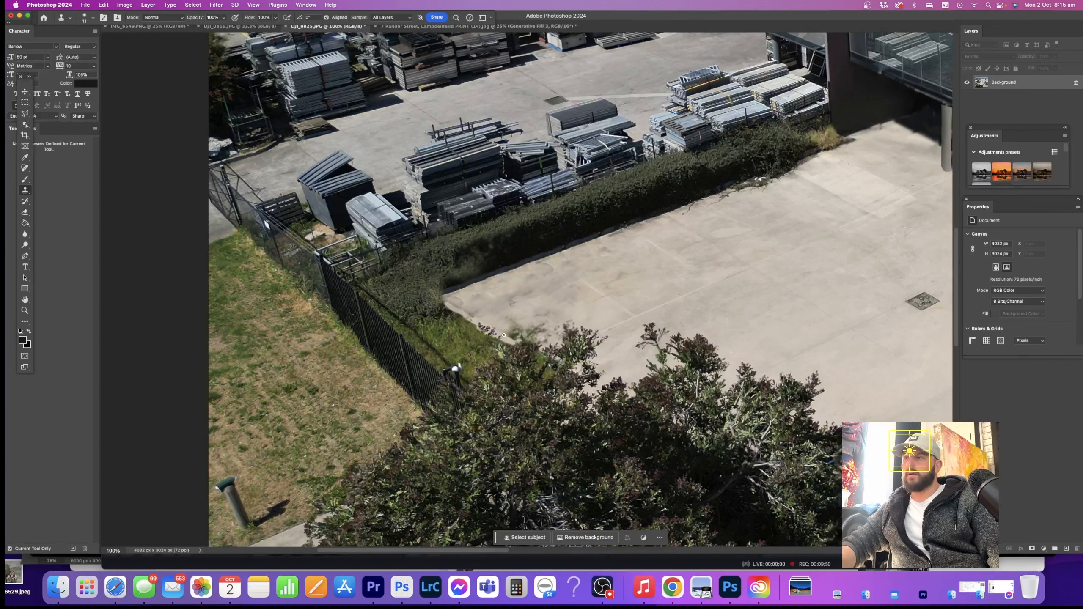
{"action": "mouse_move", "coordinate": [498, 333]}
{"action": "left_mouse_down"}
{"action": "mouse_move", "coordinate": [551, 328]}
{"action": "mouse_move", "coordinate": [504, 328]}
{"action": "left_mouse_up"}
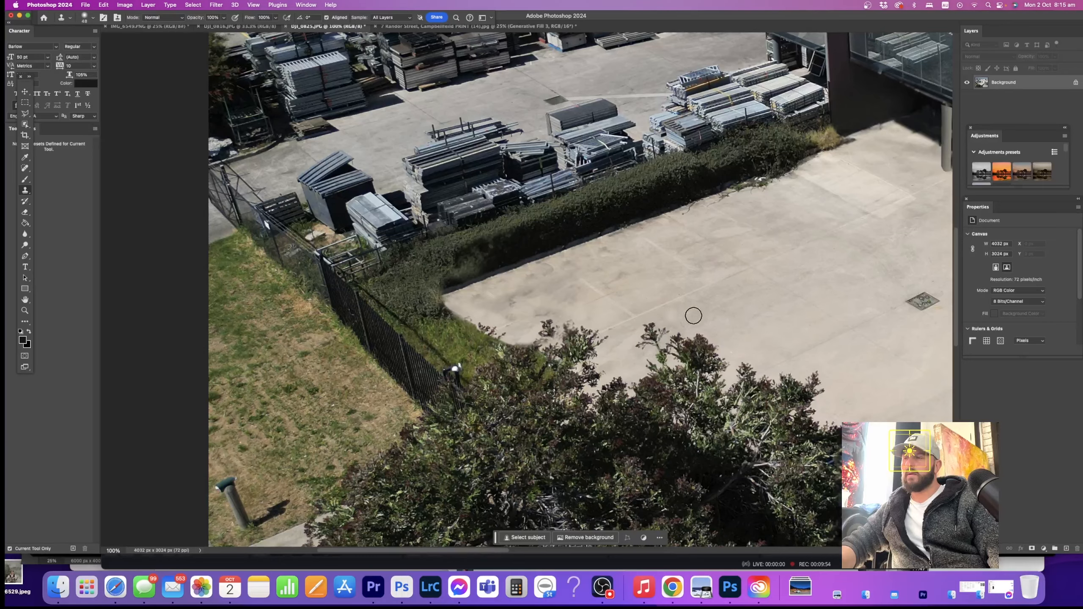
{"action": "key", "text": "super+minus"}
{"action": "key", "text": "super+minus"}
{"action": "key", "text": "super+minus"}
{"action": "mouse_move", "coordinate": [550, 252]}
{"action": "left_mouse_down"}
{"action": "mouse_move", "coordinate": [405, 237]}
{"action": "mouse_move", "coordinate": [419, 240]}
{"action": "left_mouse_up"}
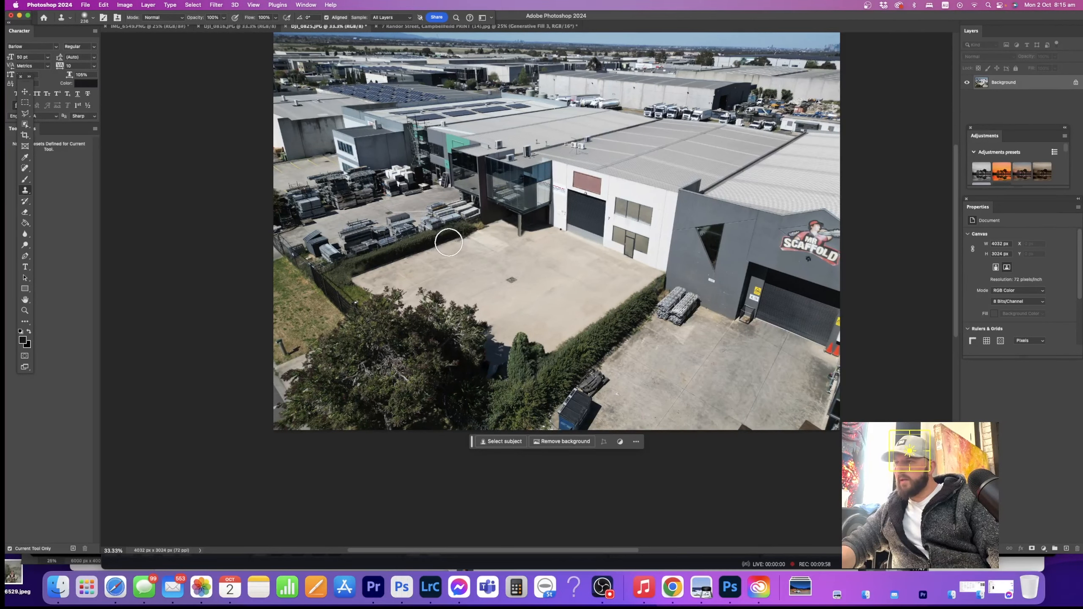
{"action": "left_click_drag", "start_coordinate": [579, 302], "coordinate": [570, 300]}
{"action": "left_click_drag", "start_coordinate": [472, 276], "coordinate": [376, 275]}
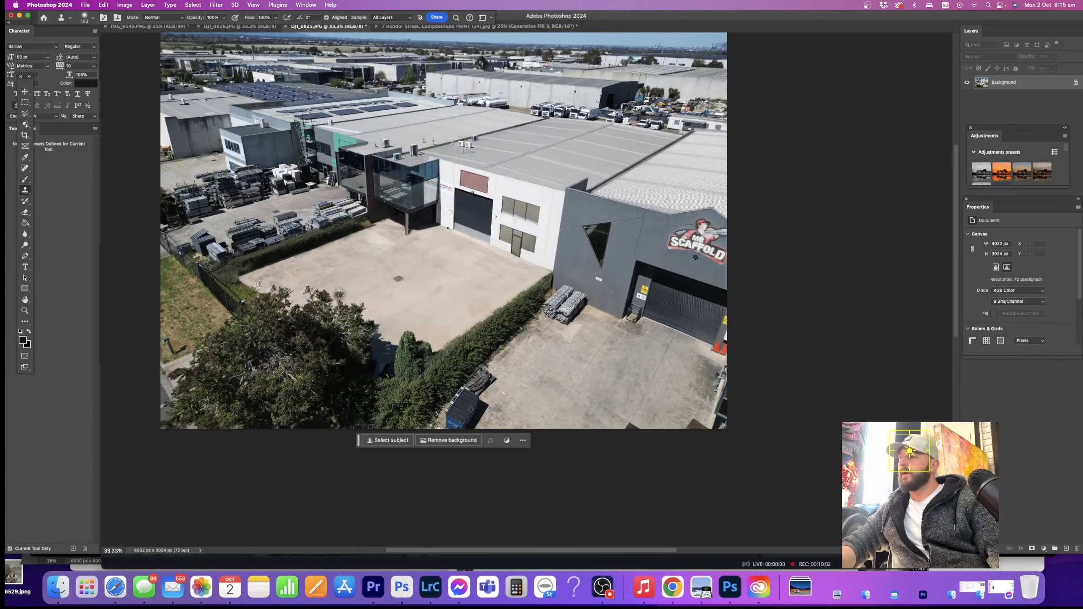
{"action": "key", "text": "super+minus"}
{"action": "scroll", "coordinate": [332, 287], "scroll_direction": "up", "scroll_amount": 3}
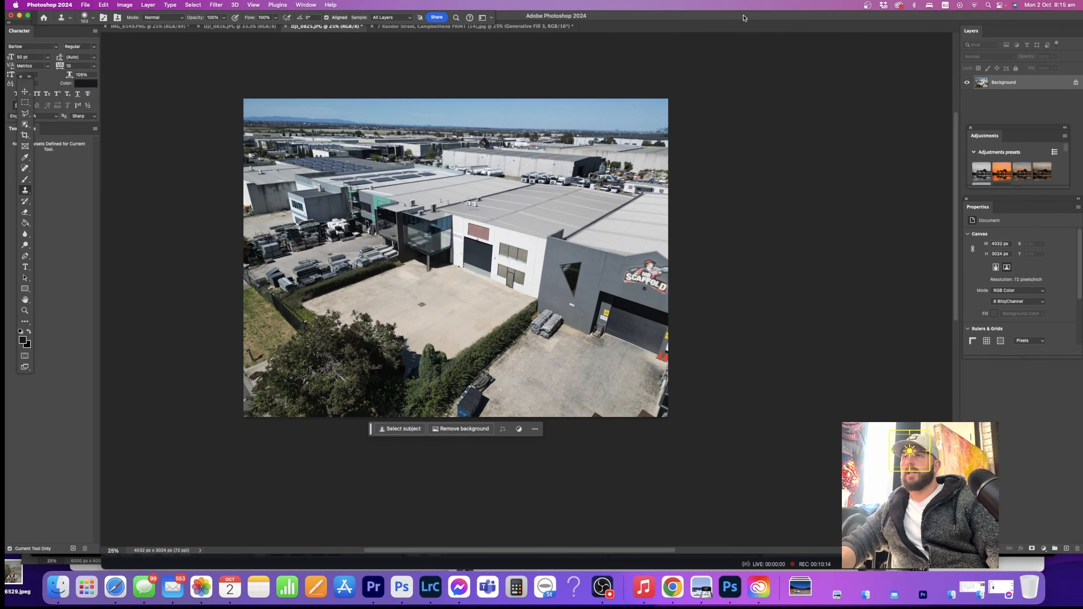
{"action": "left_click_drag", "start_coordinate": [744, 17], "coordinate": [745, 19]}
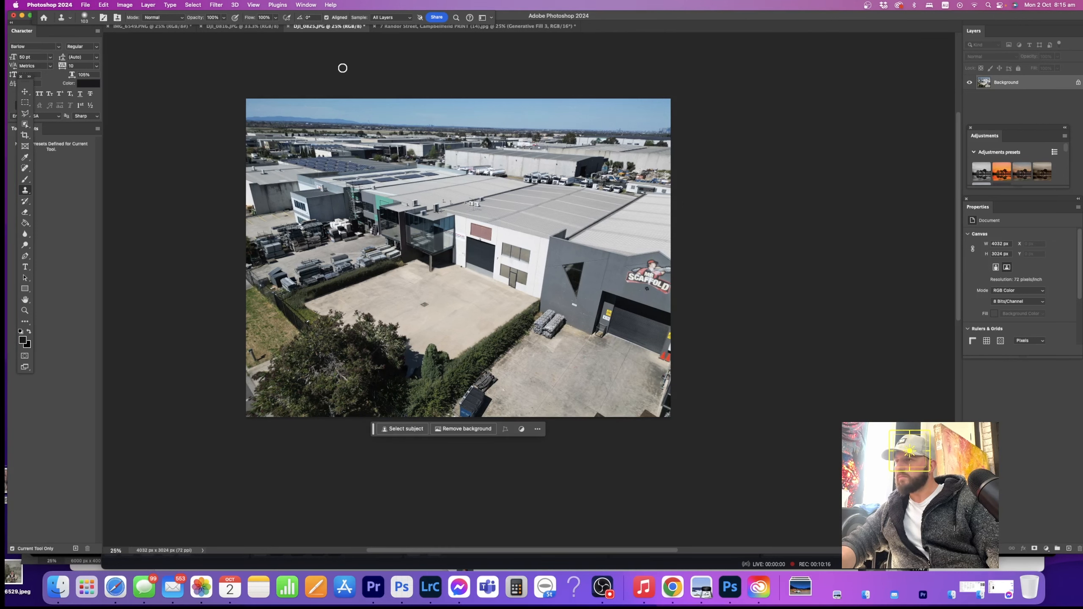
- Outline the property with the Polygonal Lasso, enclosing the building, roof, driveway, hedges and front tree down to the photo's lower edge
{"action": "left_click", "coordinate": [25, 102]}
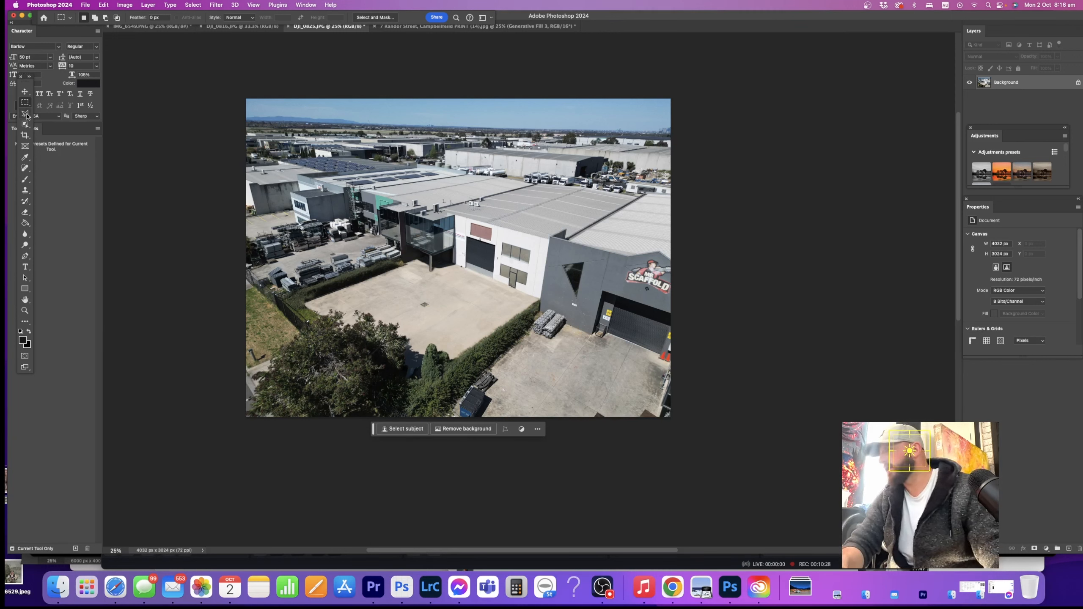
{"action": "key", "text": "l"}
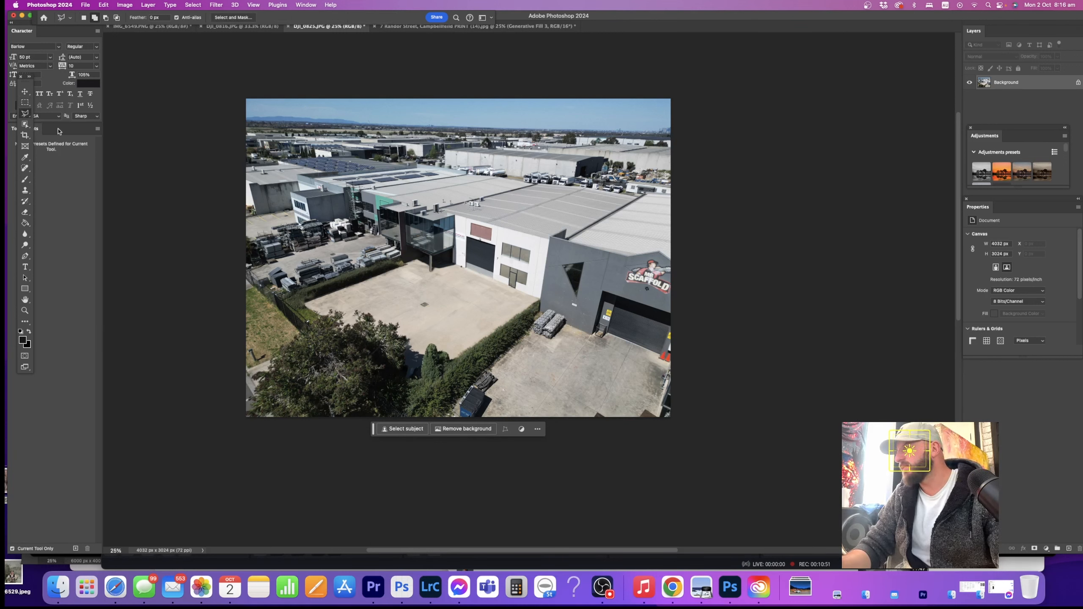
{"action": "left_click", "coordinate": [277, 296]}
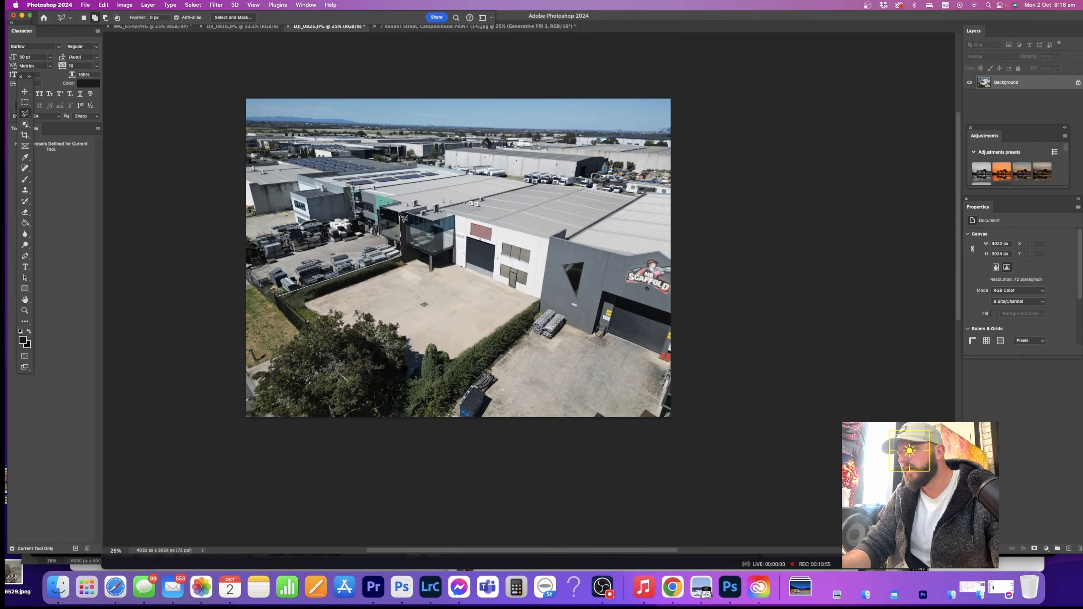
{"action": "left_click", "coordinate": [434, 212]}
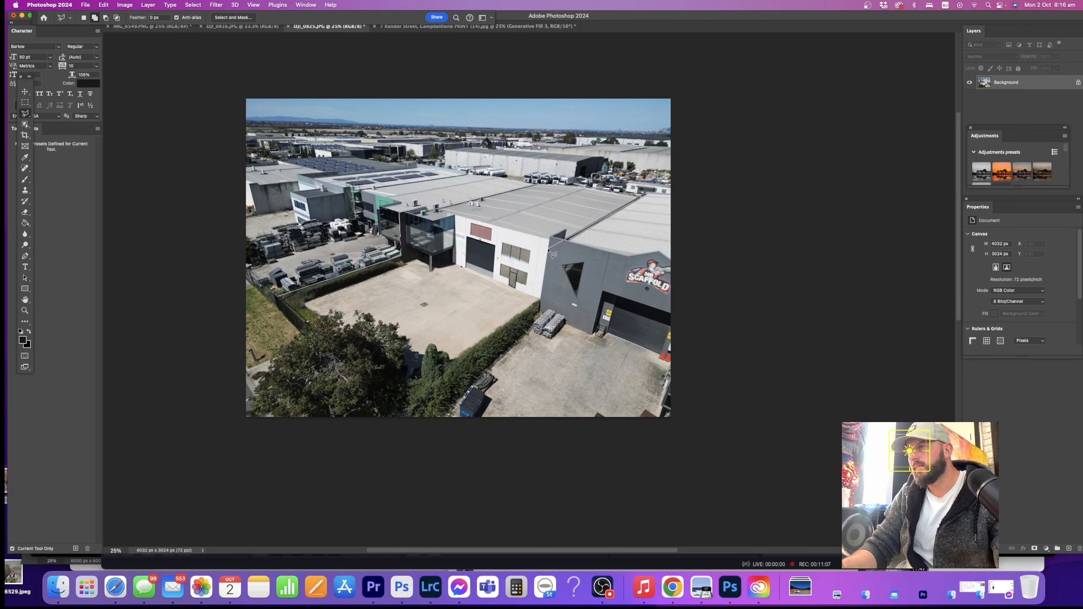
{"action": "left_click", "coordinate": [539, 311]}
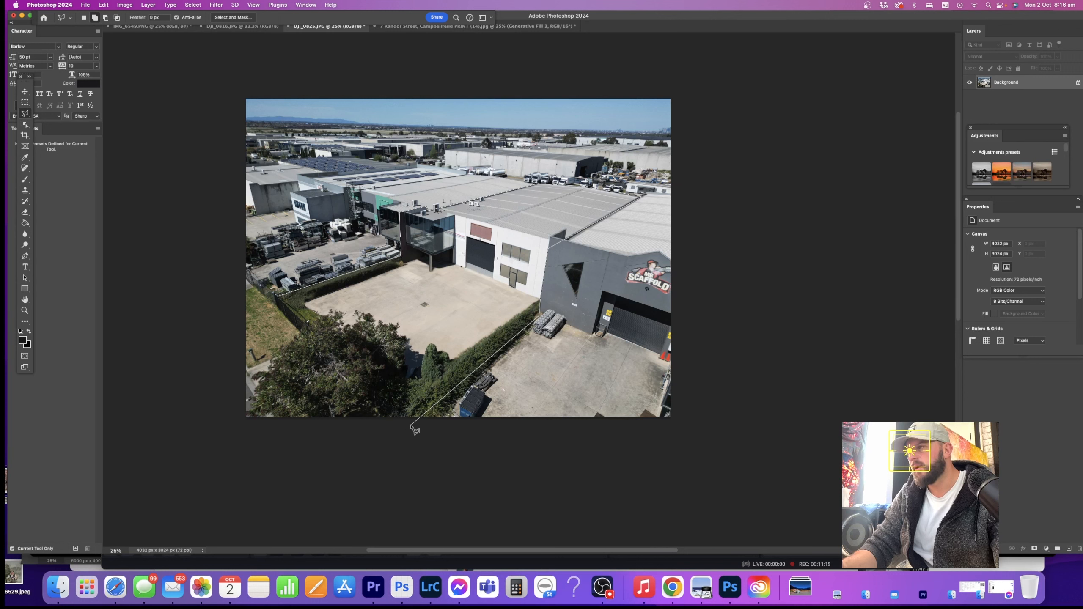
{"action": "left_click", "coordinate": [412, 427]}
{"action": "left_click", "coordinate": [290, 429]}
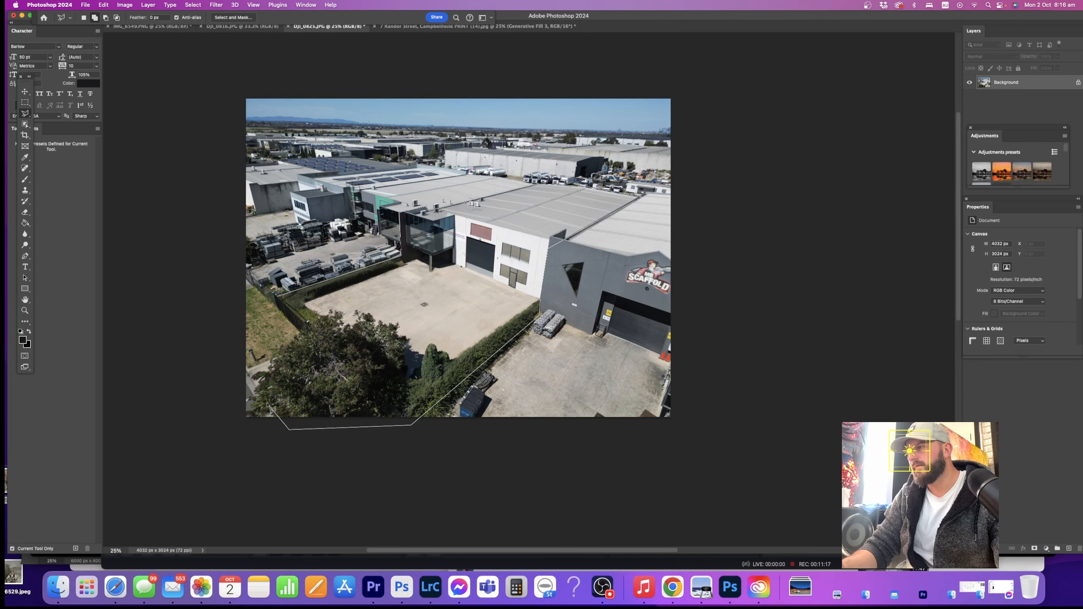
{"action": "left_click", "coordinate": [236, 356]}
{"action": "left_click", "coordinate": [240, 313]}
{"action": "left_click", "coordinate": [282, 301]}
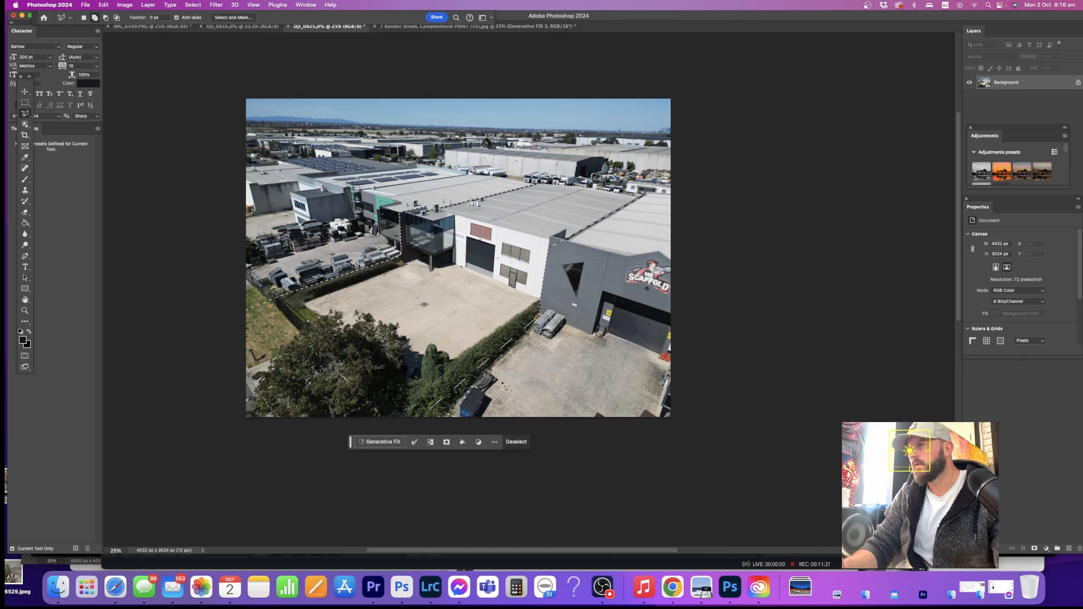
- Copy the selected property onto two stacked layers and give the lower copy a white Outer Glow
{"action": "key", "text": "super+j"}
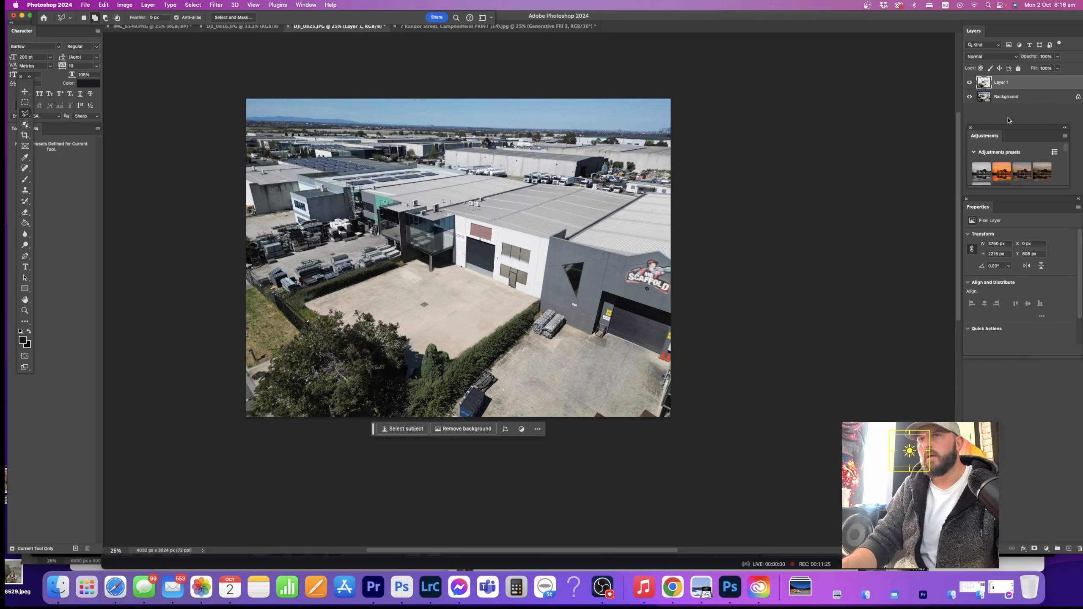
{"action": "key", "text": "super+j"}
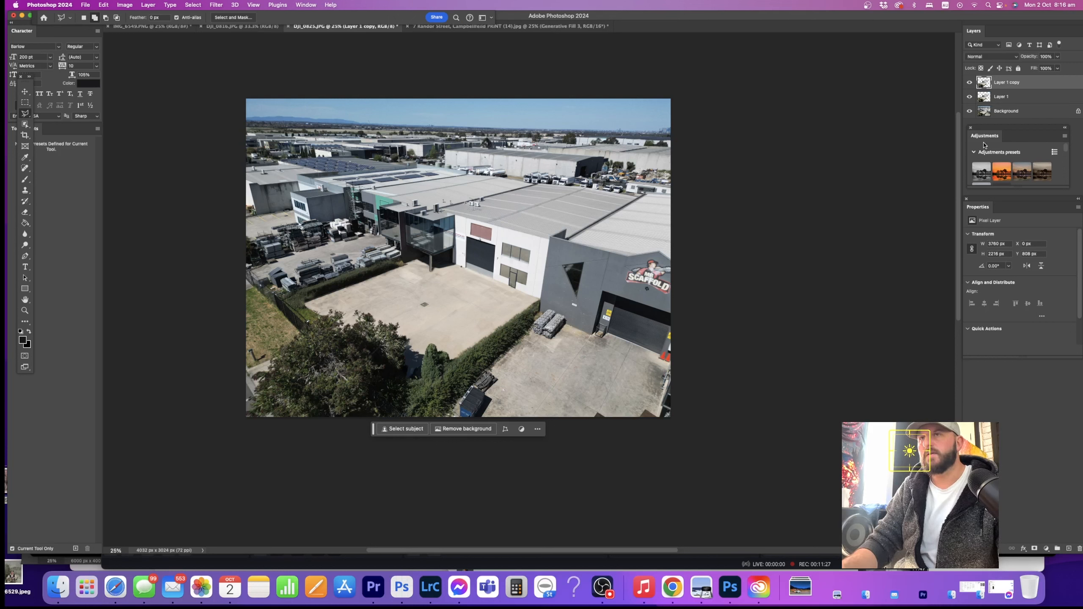
{"action": "double_click", "coordinate": [1026, 101]}
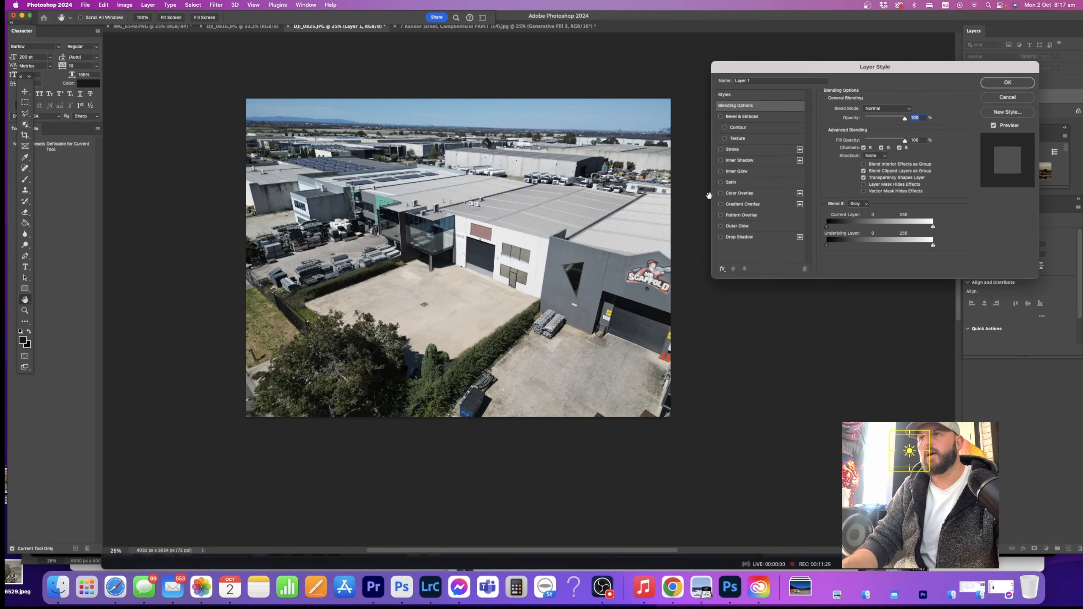
{"action": "left_click", "coordinate": [741, 226]}
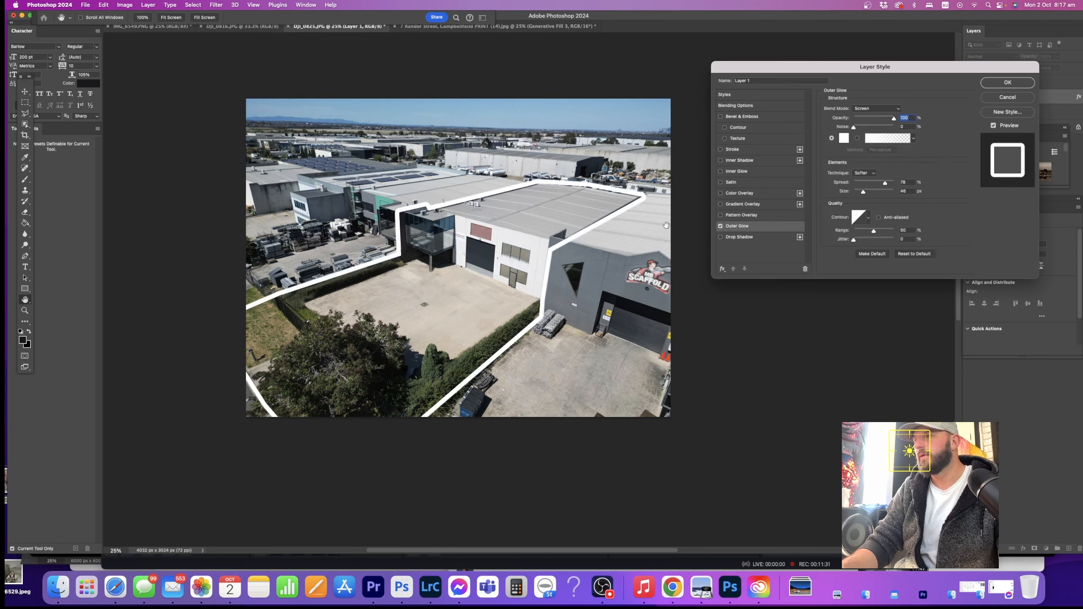
{"action": "left_click", "coordinate": [1007, 83]}
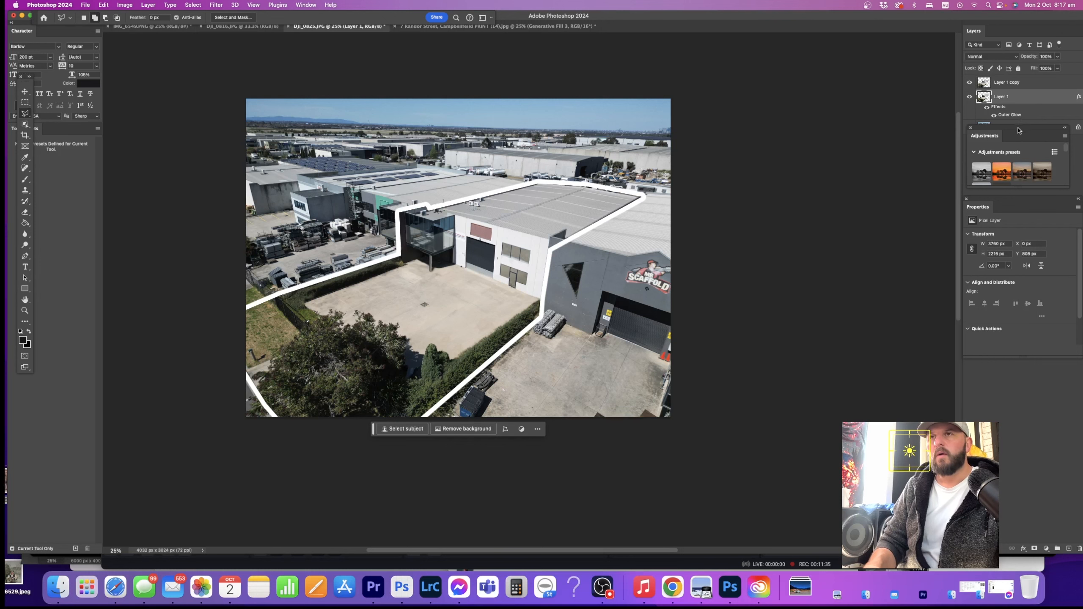
- Apply a Gaussian Blur with a radius of 10.1 pixels to the Background layer
{"action": "left_click_drag", "start_coordinate": [1018, 131], "coordinate": [1015, 375]}
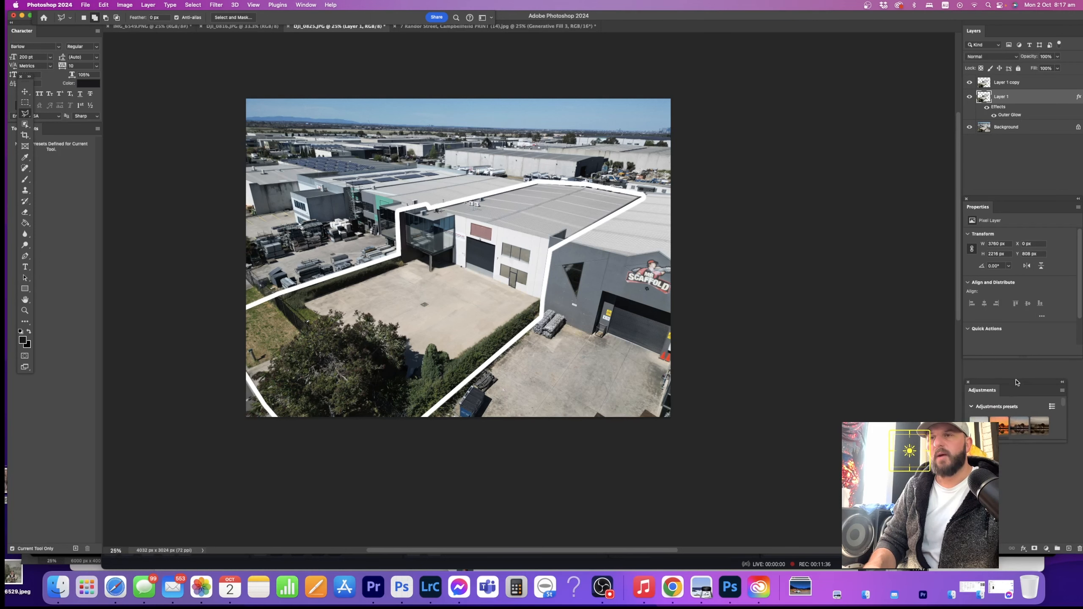
{"action": "left_click", "coordinate": [986, 130]}
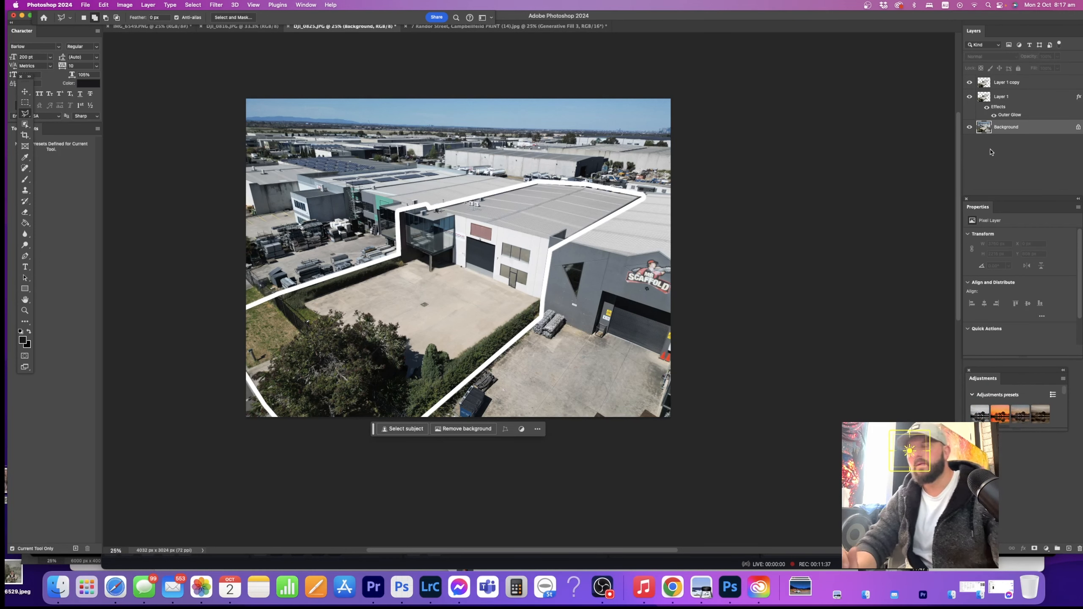
{"action": "left_click", "coordinate": [106, 4]}
{"action": "mouse_move", "coordinate": [221, 7]}
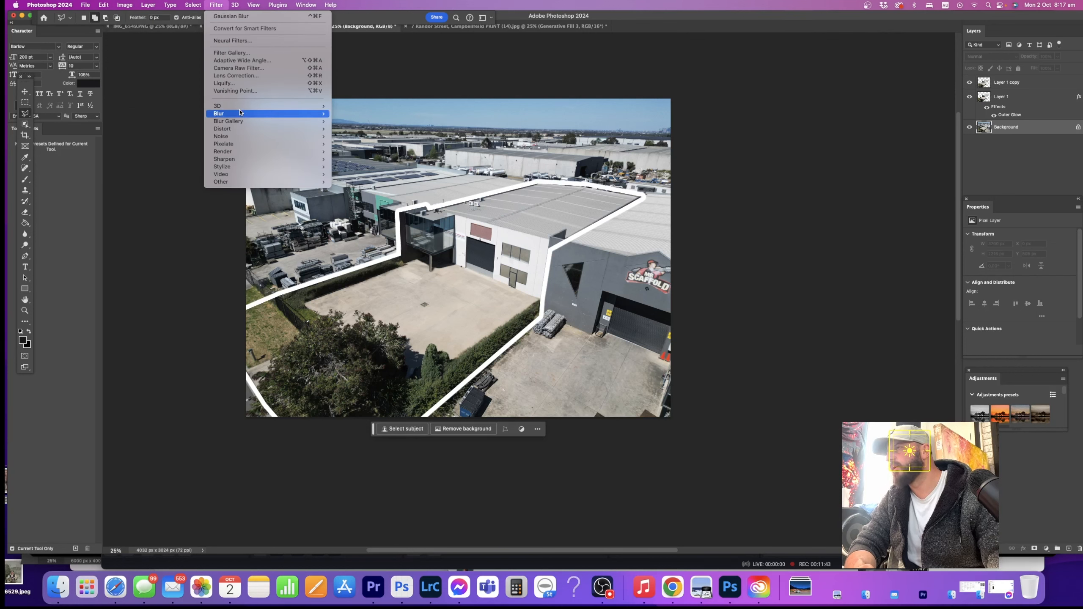
{"action": "mouse_move", "coordinate": [239, 113]}
{"action": "left_click", "coordinate": [382, 147]}
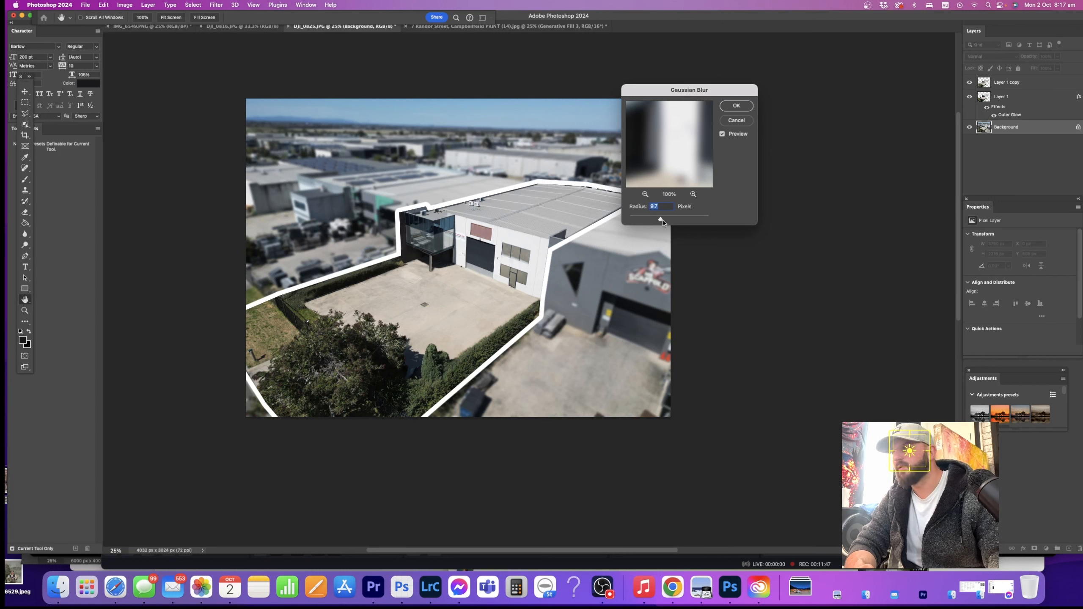
{"action": "left_click_drag", "start_coordinate": [662, 220], "coordinate": [661, 219]}
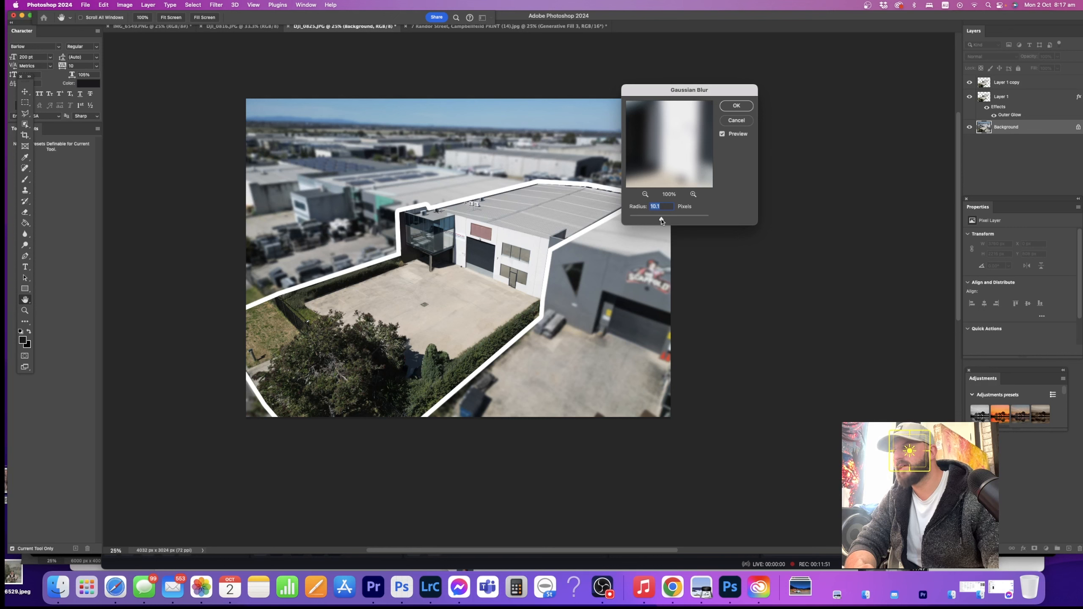
{"action": "left_click", "coordinate": [737, 106]}
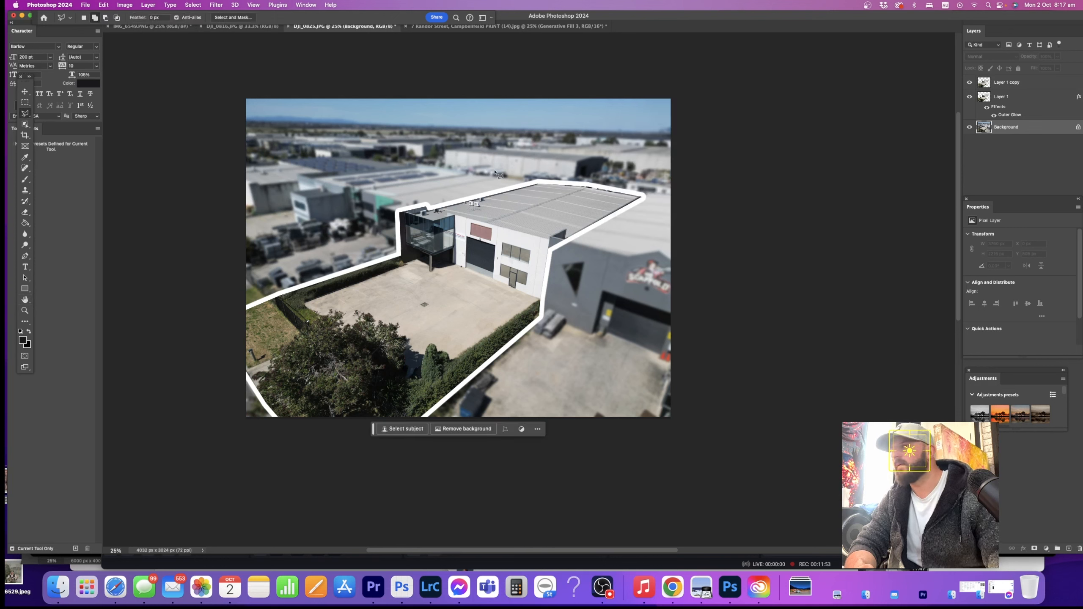
- Darken the Background layer by setting its brightness to -83
{"action": "left_click", "coordinate": [103, 5]}
{"action": "mouse_move", "coordinate": [124, 5]}
{"action": "mouse_move", "coordinate": [137, 28]}
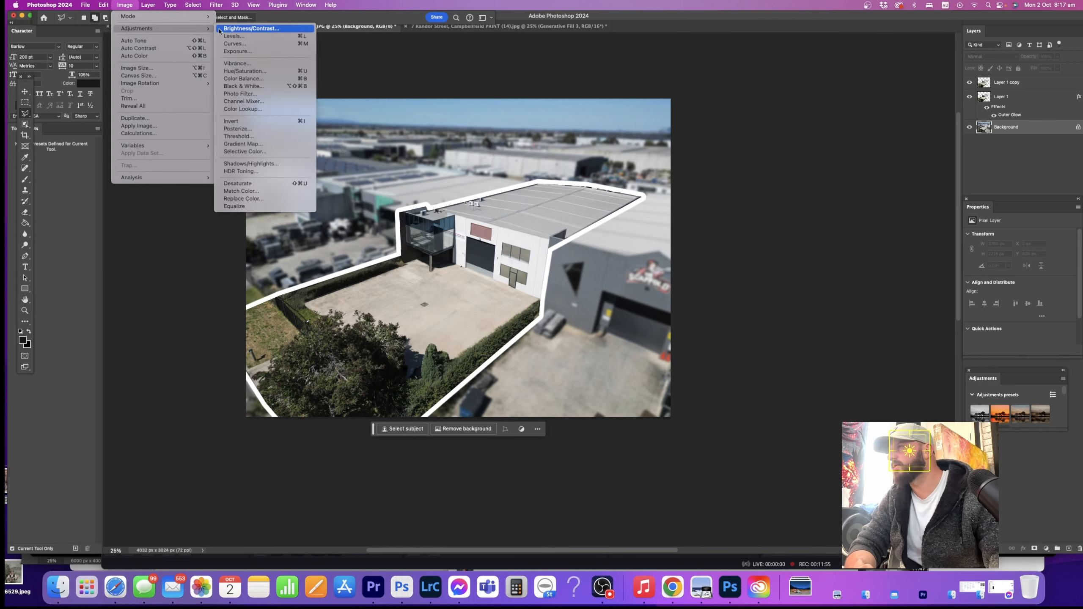
{"action": "left_click", "coordinate": [252, 28]}
{"action": "left_click_drag", "start_coordinate": [477, 75], "coordinate": [455, 75]}
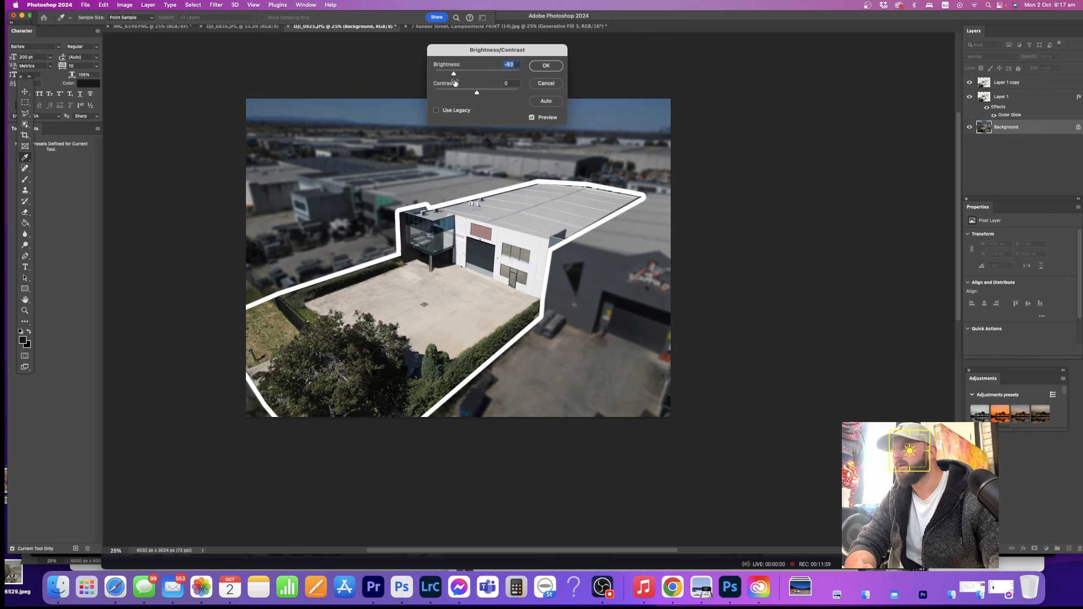
{"action": "left_click", "coordinate": [546, 66]}
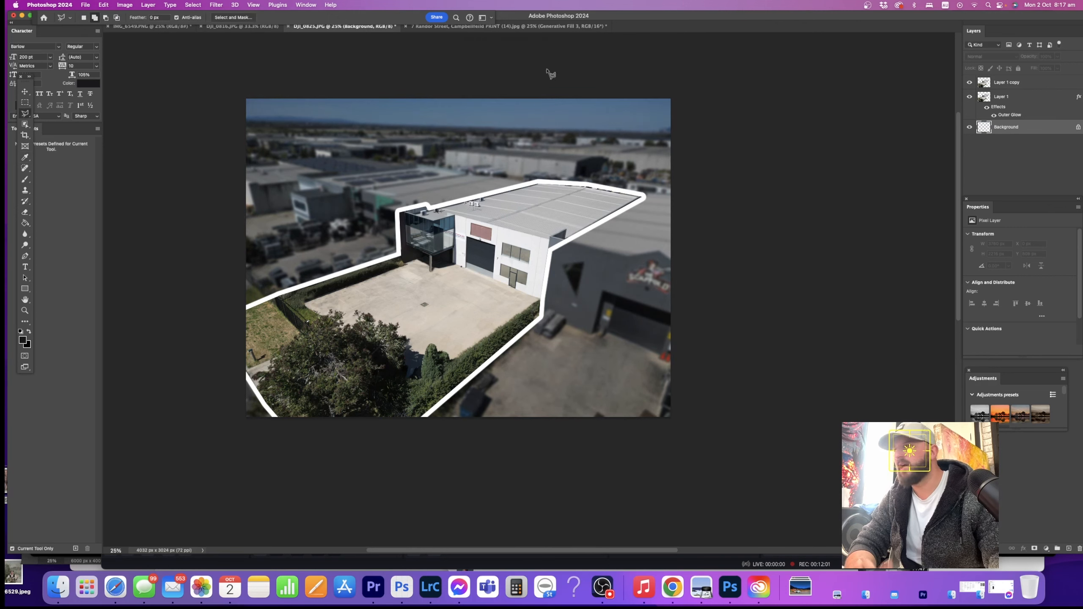
- Merge all visible layers and save the photo as a JPEG at maximum quality 12
{"action": "left_click", "coordinate": [25, 105]}
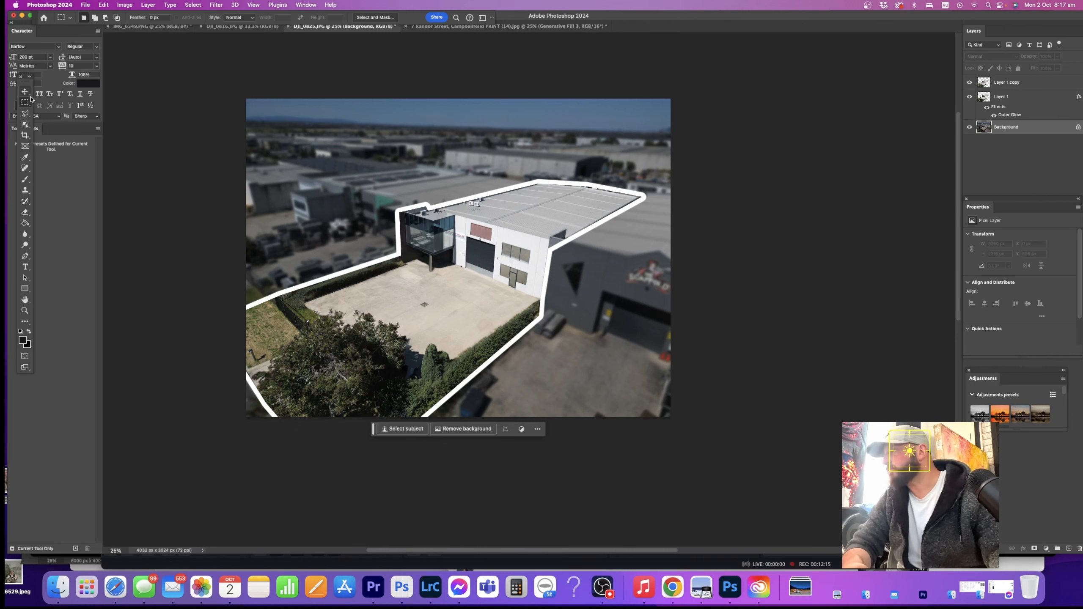
{"action": "left_click", "coordinate": [148, 5]}
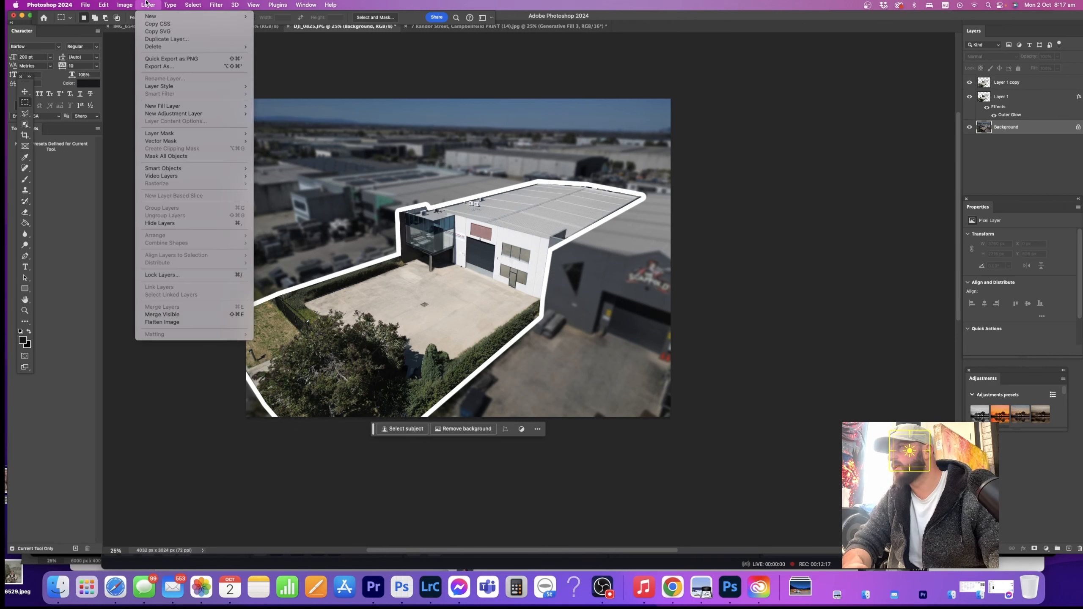
{"action": "left_click", "coordinate": [181, 314]}
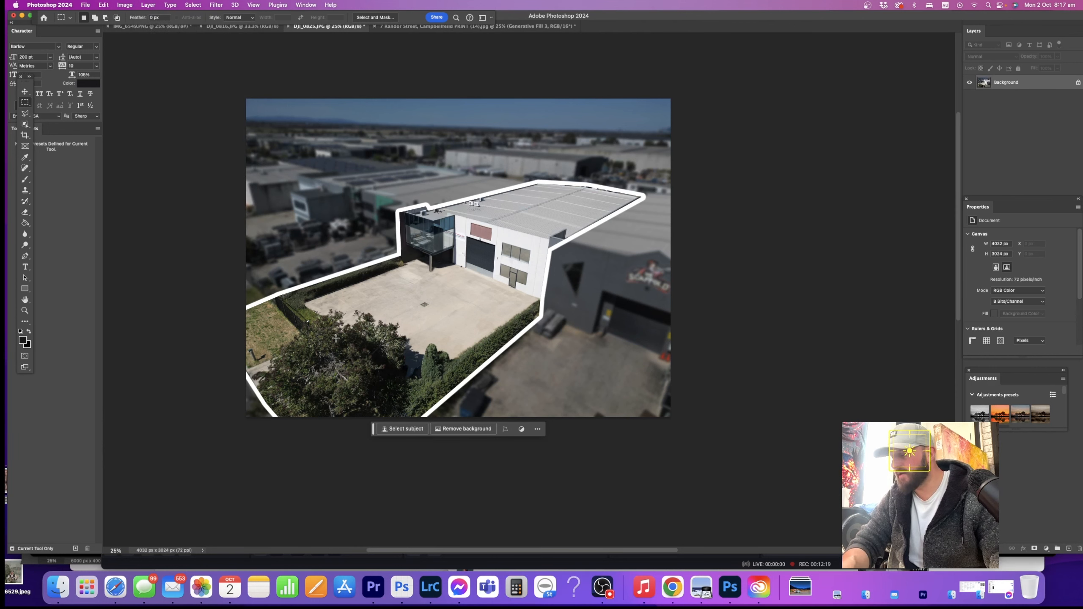
{"action": "key", "text": "super+s"}
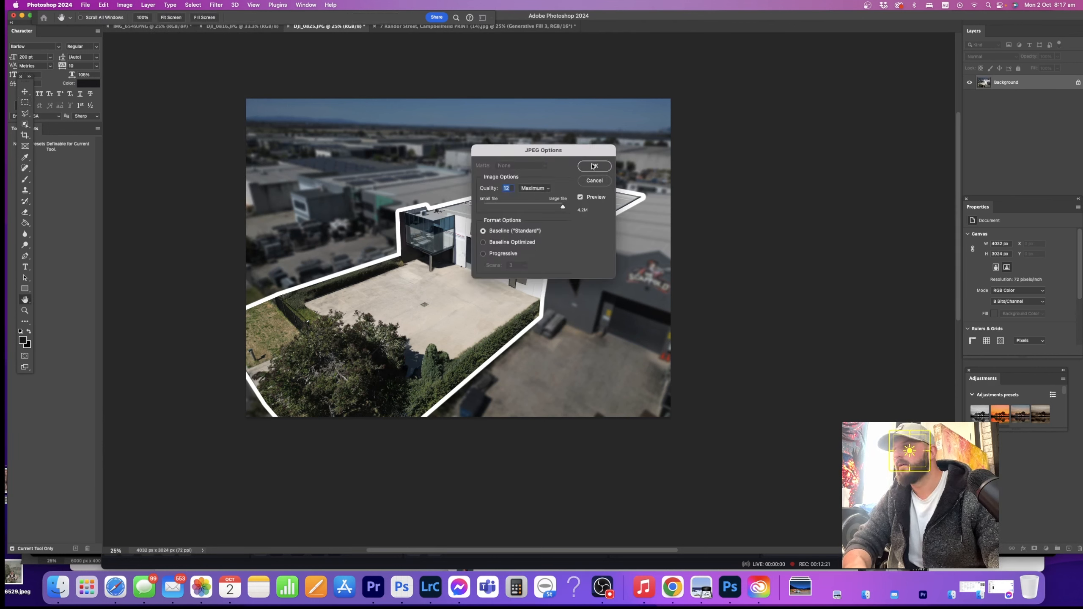
{"action": "left_click", "coordinate": [594, 165]}
{"action": "key", "text": "m"}
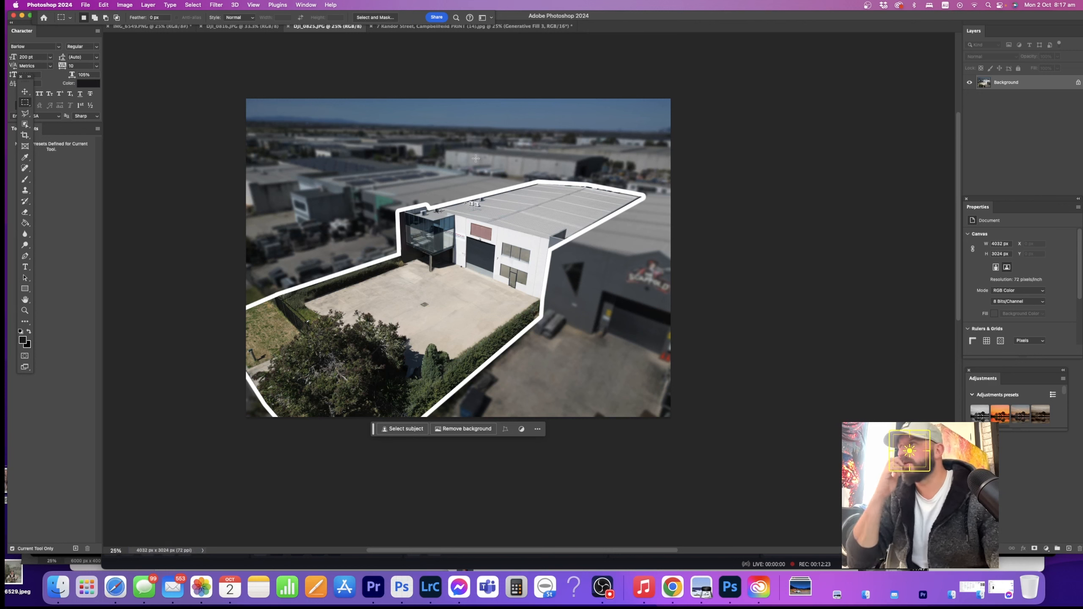
- In the overhead photo DJI_0816, unlock the background layer, then enlarge it to about 120% and reposition it within the canvas
{"action": "left_click", "coordinate": [252, 28]}
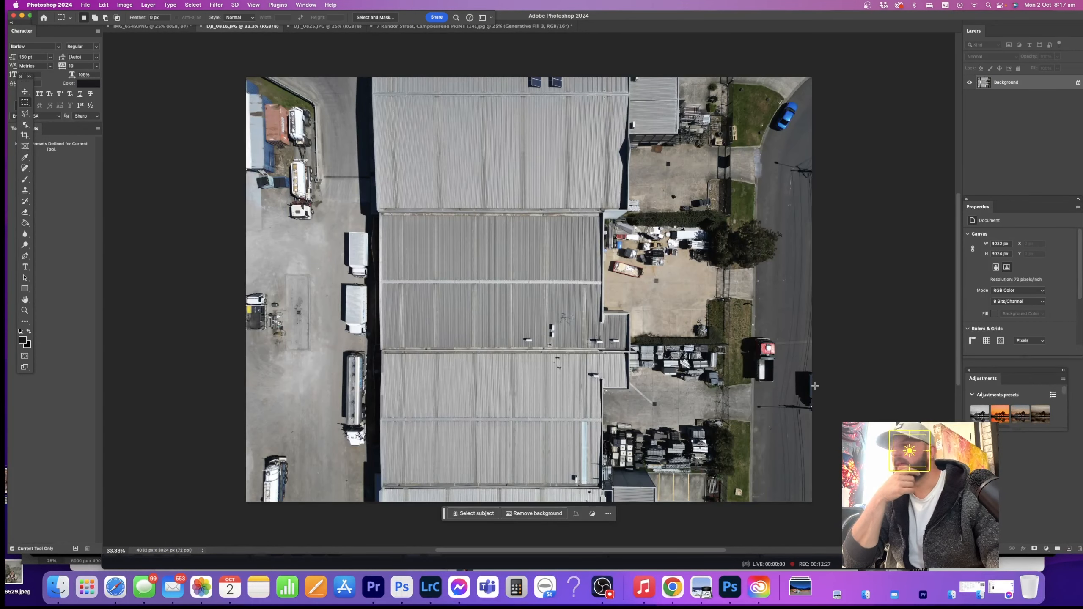
{"action": "left_click", "coordinate": [30, 93]}
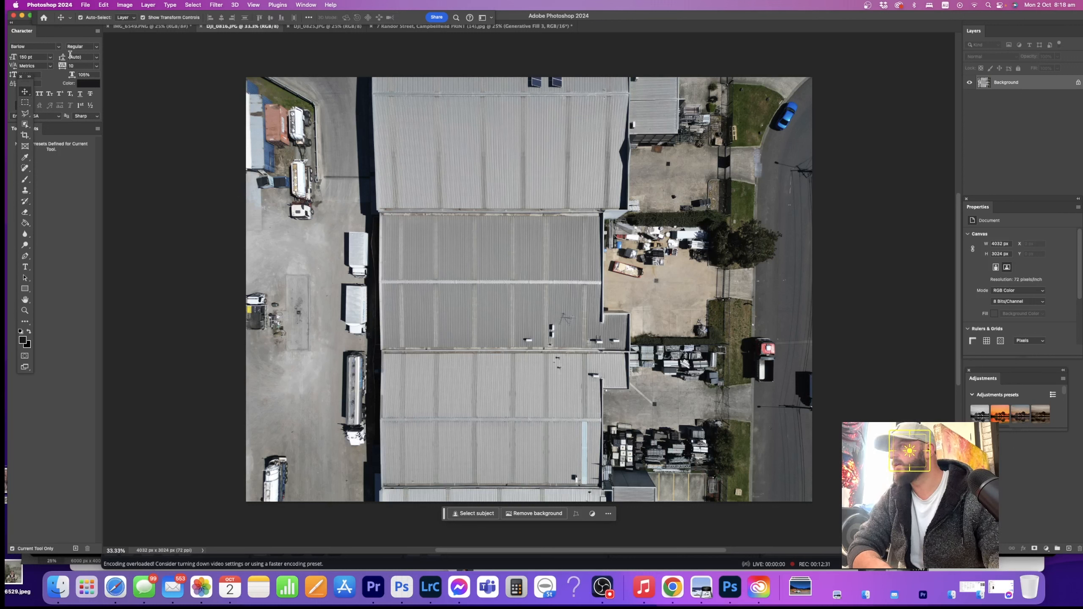
{"action": "left_click", "coordinate": [1077, 83]}
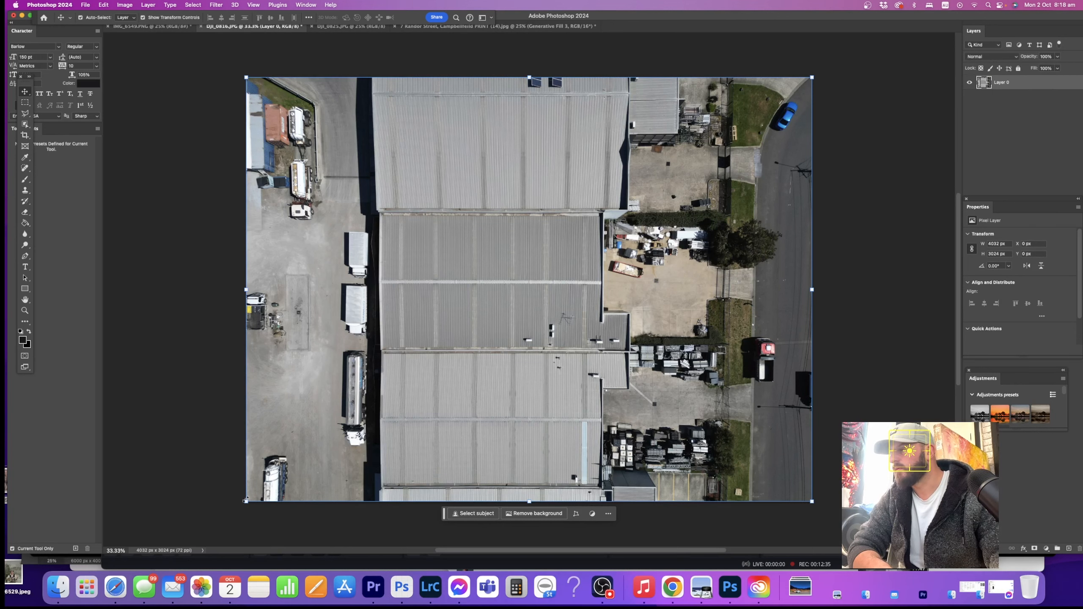
{"action": "left_click_drag", "start_coordinate": [245, 499], "coordinate": [181, 550]}
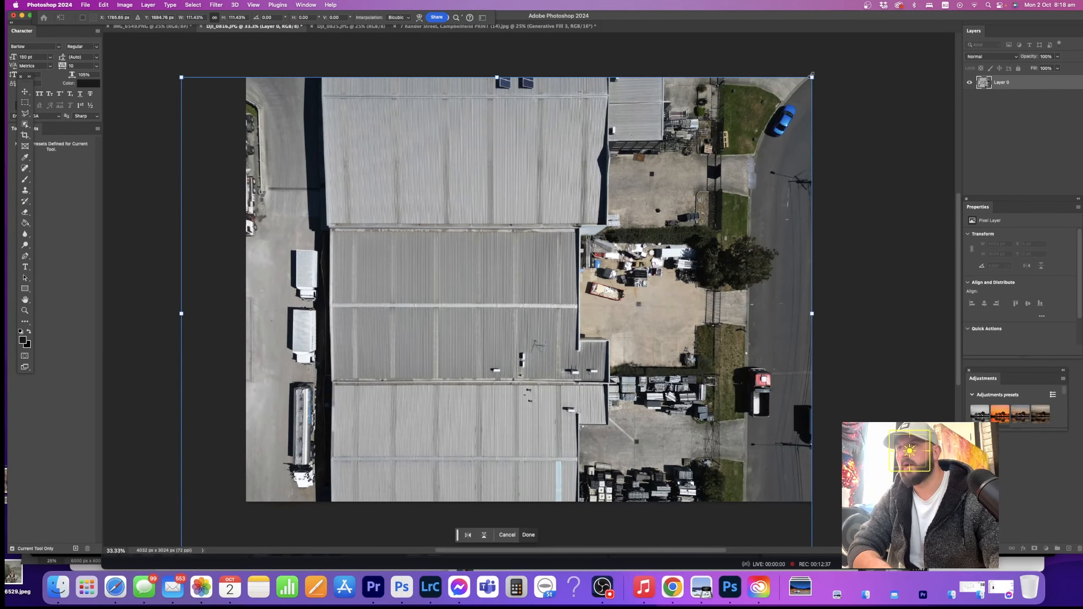
{"action": "left_click_drag", "start_coordinate": [812, 76], "coordinate": [859, 41]}
{"action": "left_click_drag", "start_coordinate": [643, 248], "coordinate": [615, 271]}
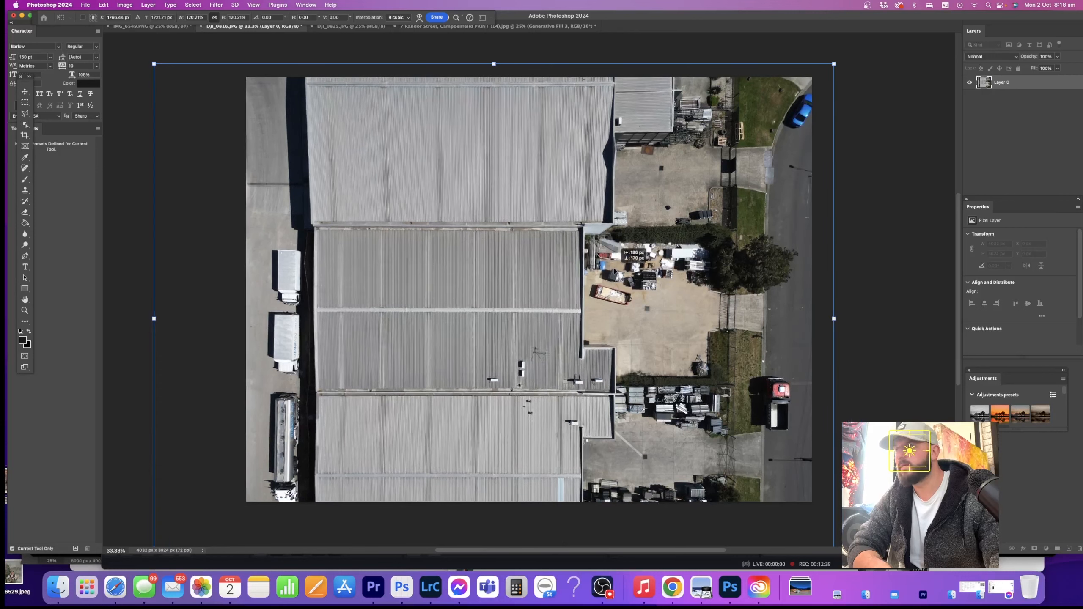
{"action": "key", "text": "Return"}
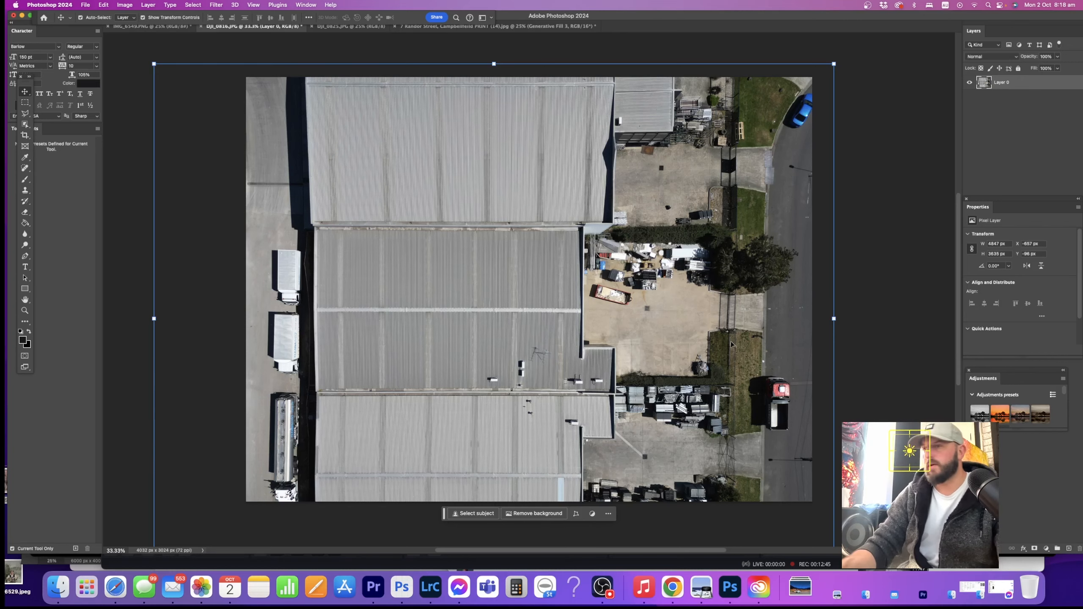
- Draw a freehand lasso selection around the stored materials and red skip bin along the yard's upper hedge
{"action": "key", "text": "z"}
{"action": "left_click", "coordinate": [686, 342]}
{"action": "left_click", "coordinate": [686, 341]}
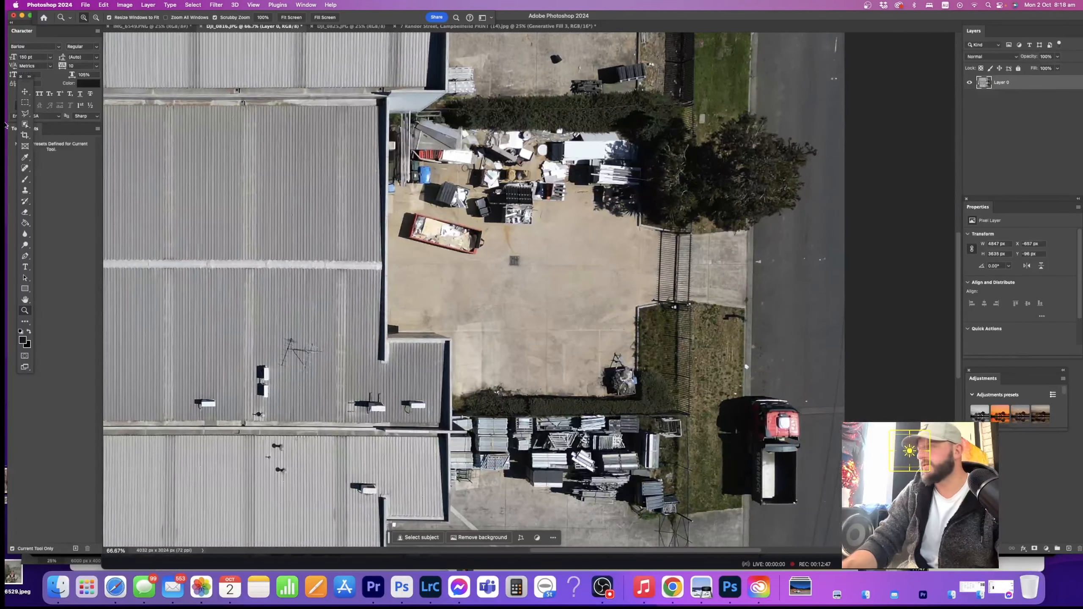
{"action": "left_click", "coordinate": [26, 114]}
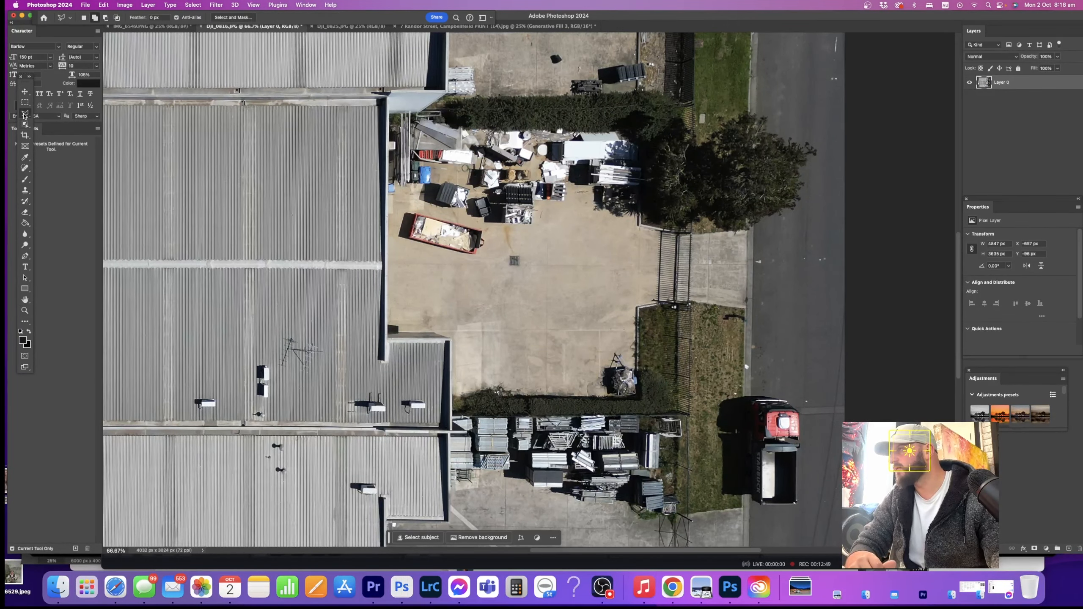
{"action": "left_click", "coordinate": [57, 113]}
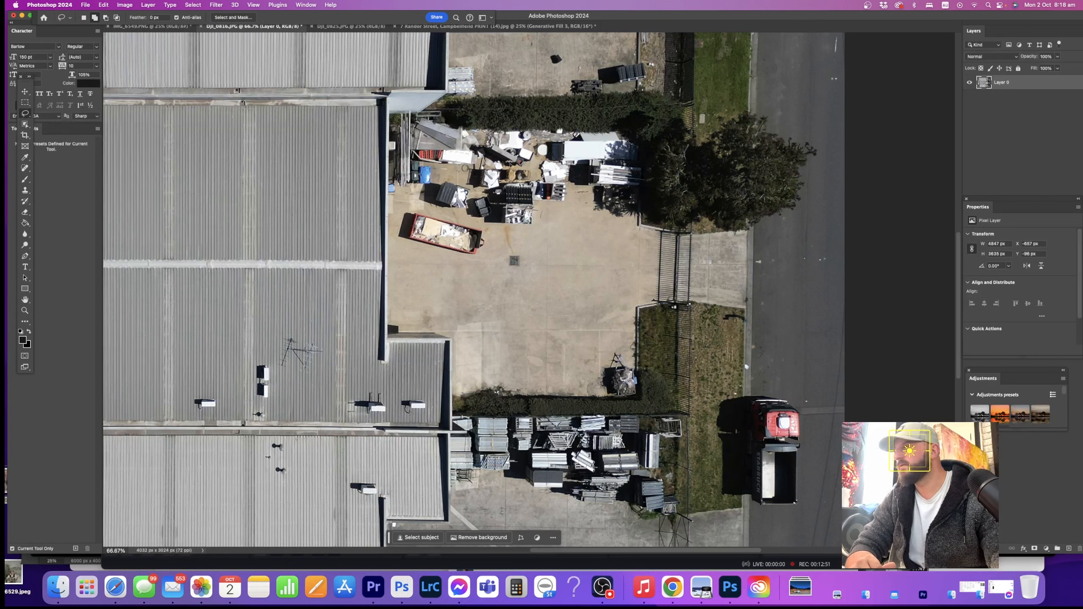
{"action": "left_click_drag", "start_coordinate": [483, 127], "coordinate": [437, 122]}
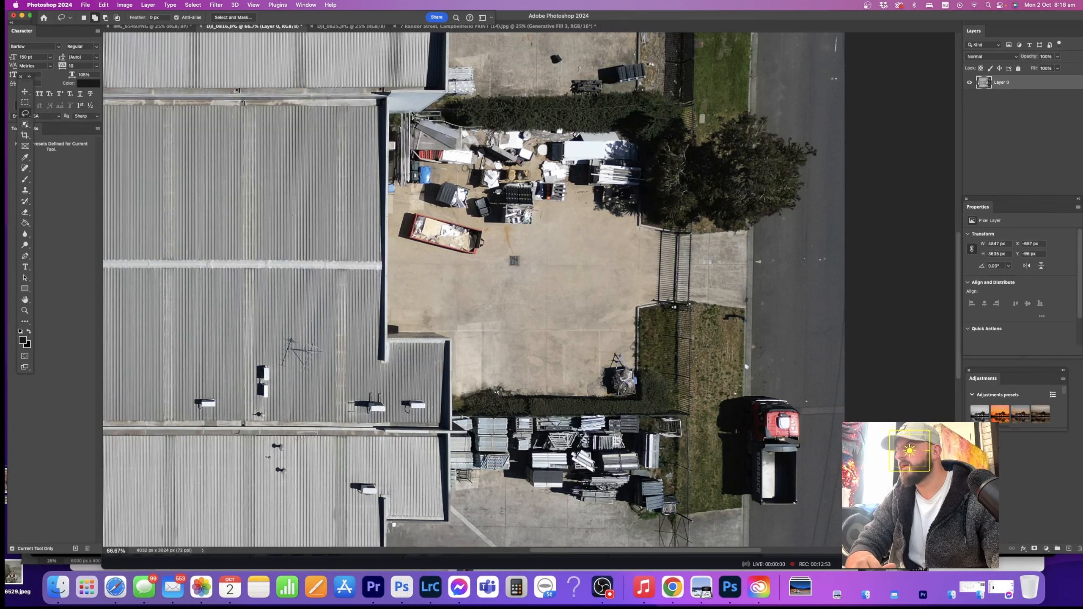
{"action": "left_click_drag", "start_coordinate": [391, 147], "coordinate": [391, 182]}
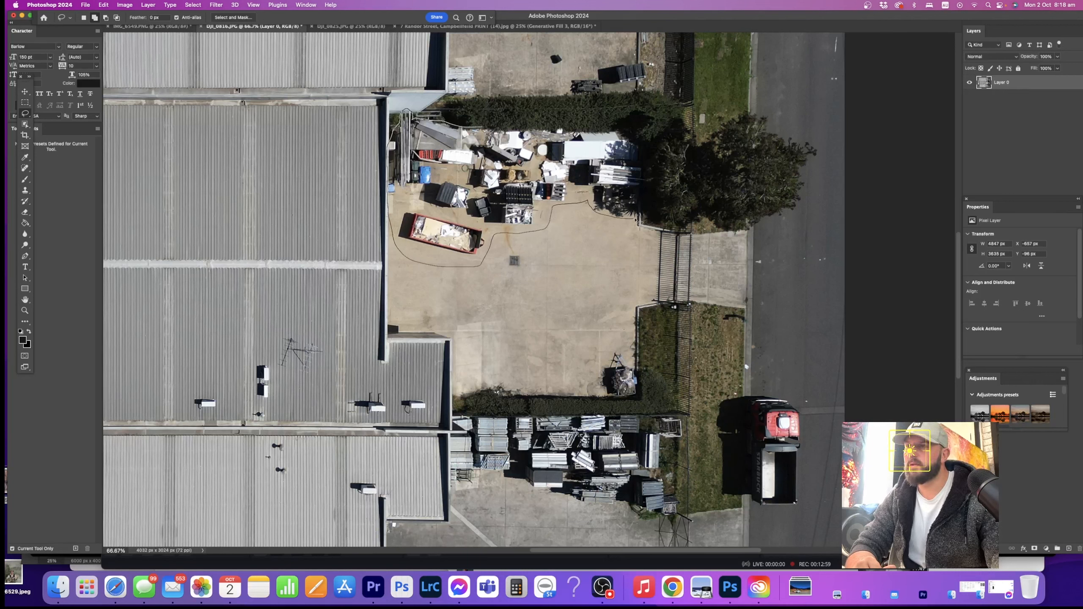
{"action": "mouse_move", "coordinate": [636, 220]}
{"action": "left_mouse_down"}
{"action": "mouse_move", "coordinate": [640, 138]}
{"action": "mouse_move", "coordinate": [566, 133]}
{"action": "left_mouse_up"}
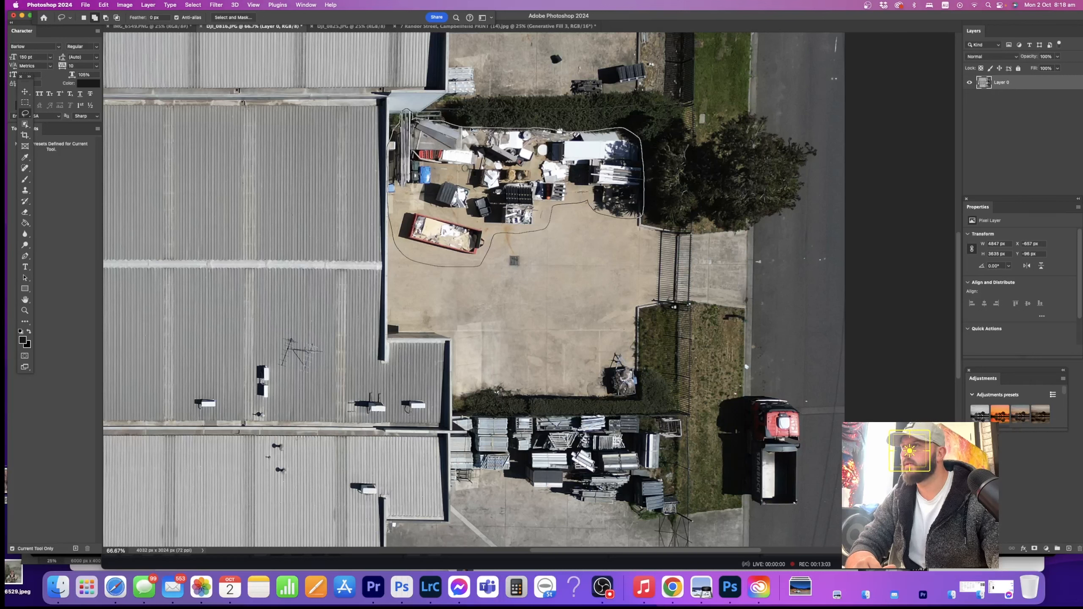
{"action": "left_click_drag", "start_coordinate": [627, 216], "coordinate": [637, 219]}
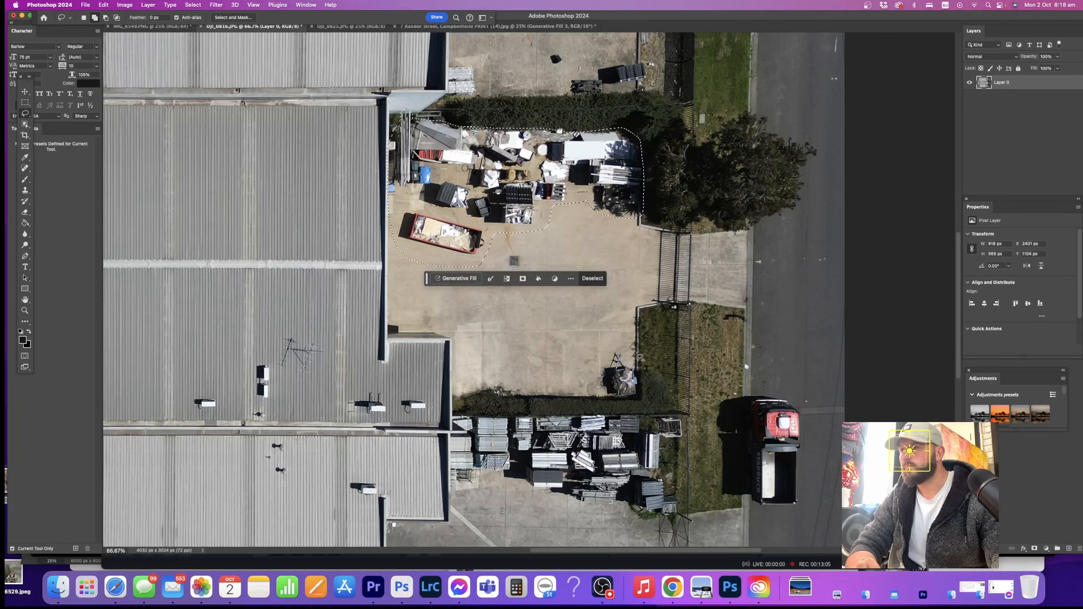
- Add the pile in the yard's lower corner and the parked truck to the selection, and replace everything selected using Generative Fill without a prompt
{"action": "mouse_move", "coordinate": [594, 360]}
{"action": "left_mouse_down"}
{"action": "mouse_move", "coordinate": [614, 398]}
{"action": "mouse_move", "coordinate": [628, 400]}
{"action": "mouse_move", "coordinate": [643, 392]}
{"action": "mouse_move", "coordinate": [613, 348]}
{"action": "left_mouse_up"}
{"action": "mouse_move", "coordinate": [791, 387]}
{"action": "left_mouse_down"}
{"action": "mouse_move", "coordinate": [743, 391]}
{"action": "mouse_move", "coordinate": [714, 450]}
{"action": "mouse_move", "coordinate": [746, 508]}
{"action": "mouse_move", "coordinate": [808, 508]}
{"action": "mouse_move", "coordinate": [808, 408]}
{"action": "mouse_move", "coordinate": [791, 389]}
{"action": "left_mouse_up"}
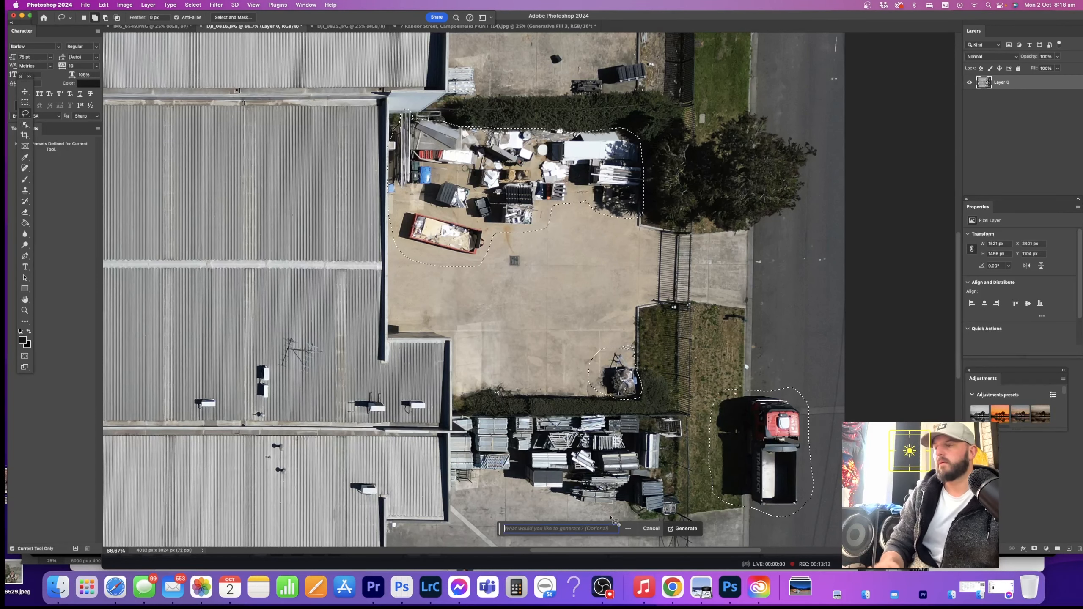
{"action": "left_click", "coordinate": [682, 528]}
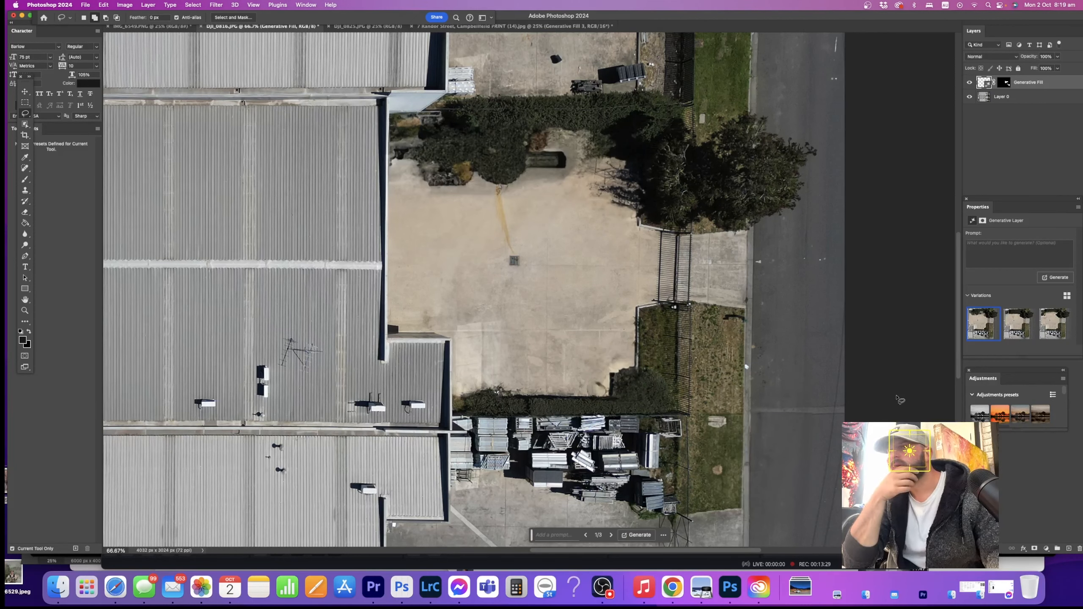
- Compare the Generative Fill variations and keep the second one
{"action": "left_click", "coordinate": [1014, 332]}
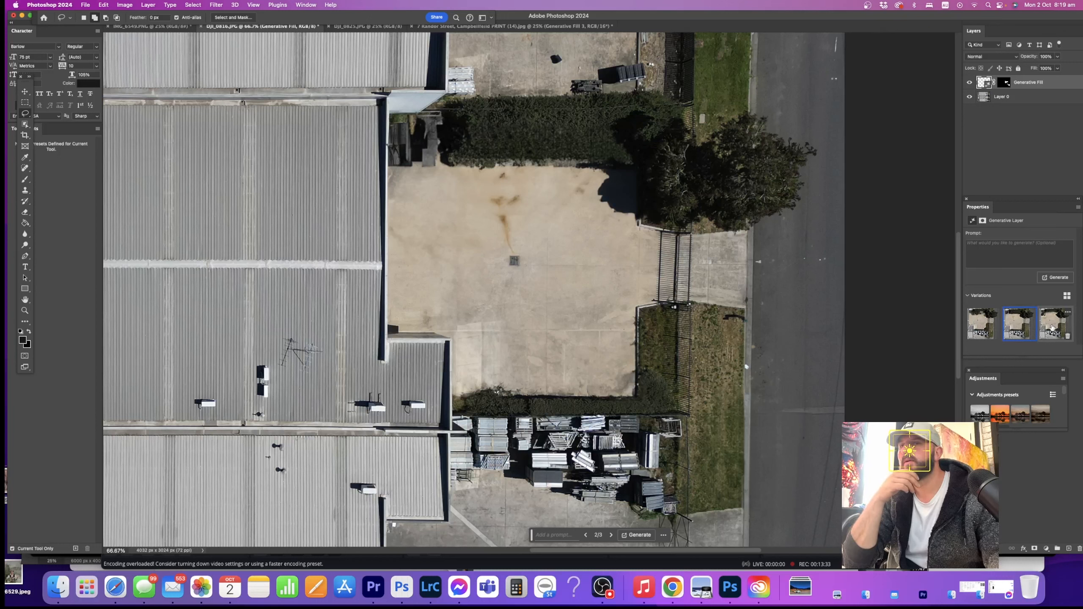
{"action": "left_click", "coordinate": [1052, 327]}
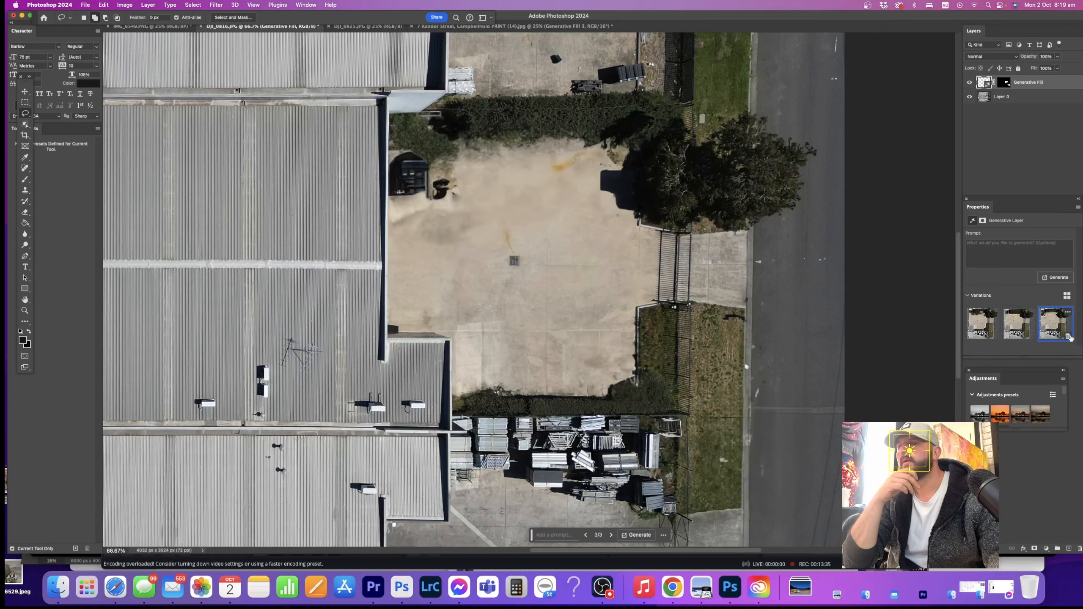
{"action": "left_click", "coordinate": [1022, 332]}
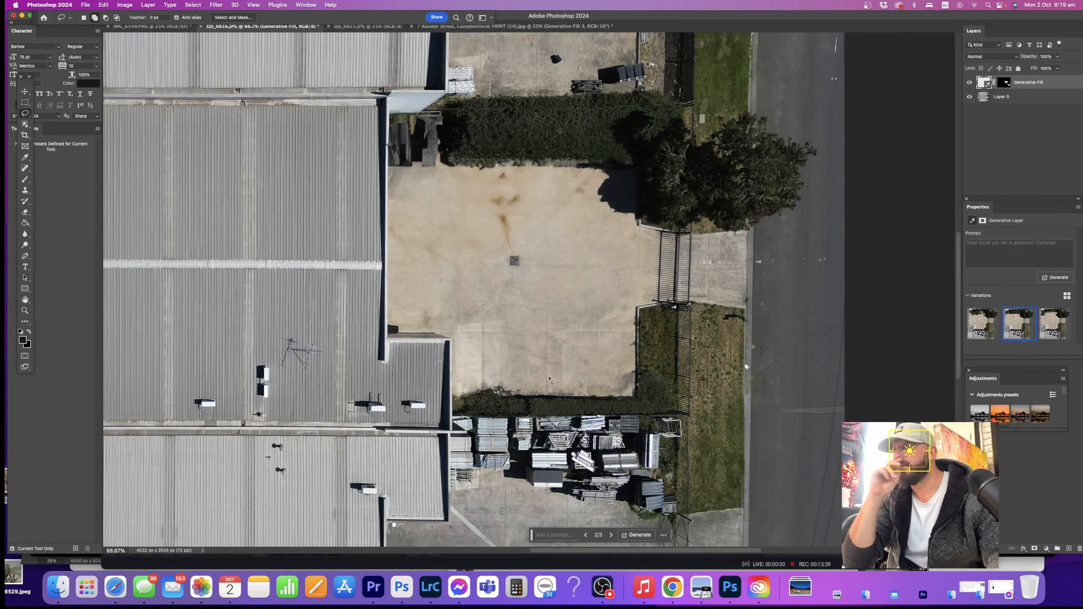
{"action": "left_click", "coordinate": [1052, 334]}
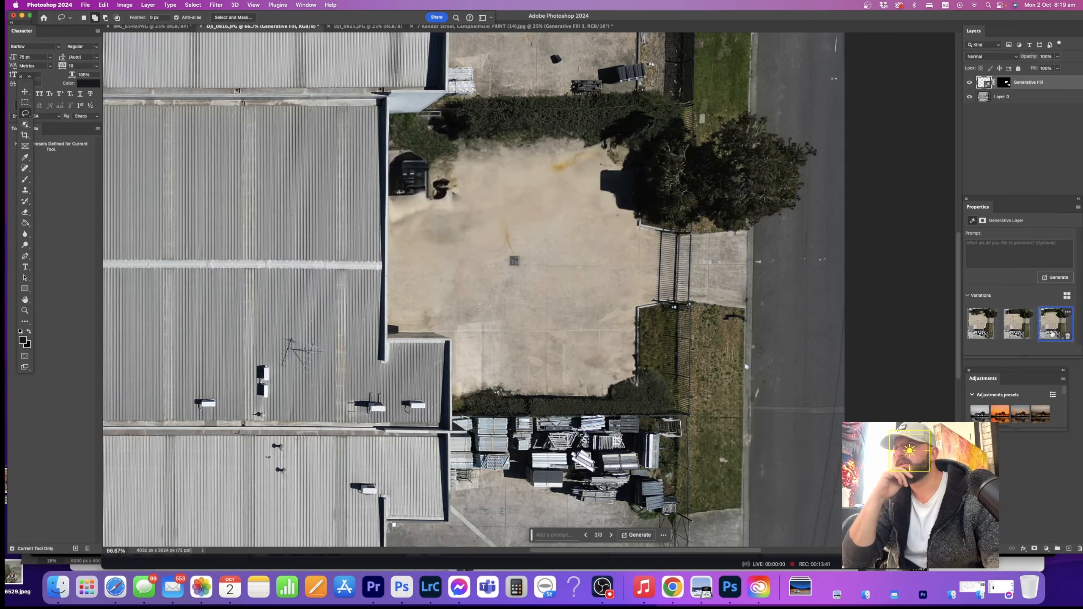
{"action": "left_click", "coordinate": [1022, 333]}
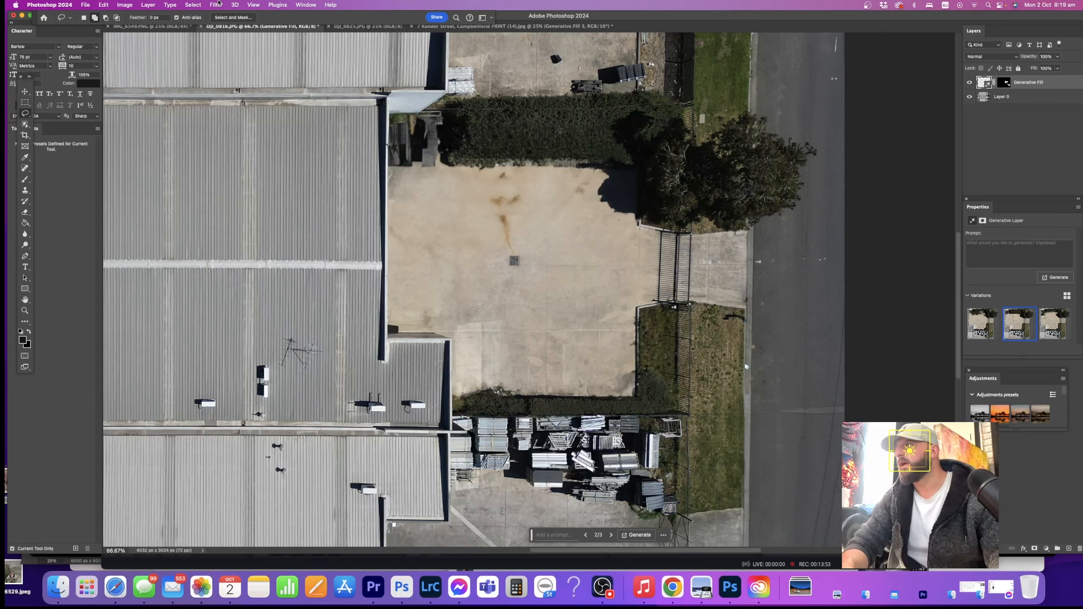
- Merge all visible layers into a single layer
{"action": "left_click", "coordinate": [170, 5]}
{"action": "mouse_move", "coordinate": [149, 5]}
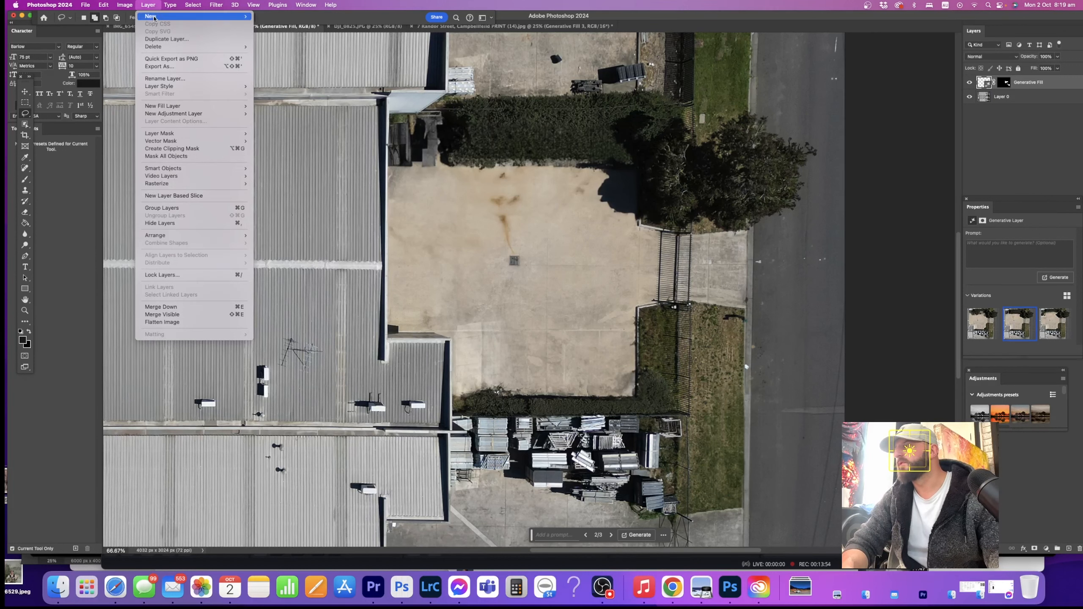
{"action": "left_click", "coordinate": [192, 323]}
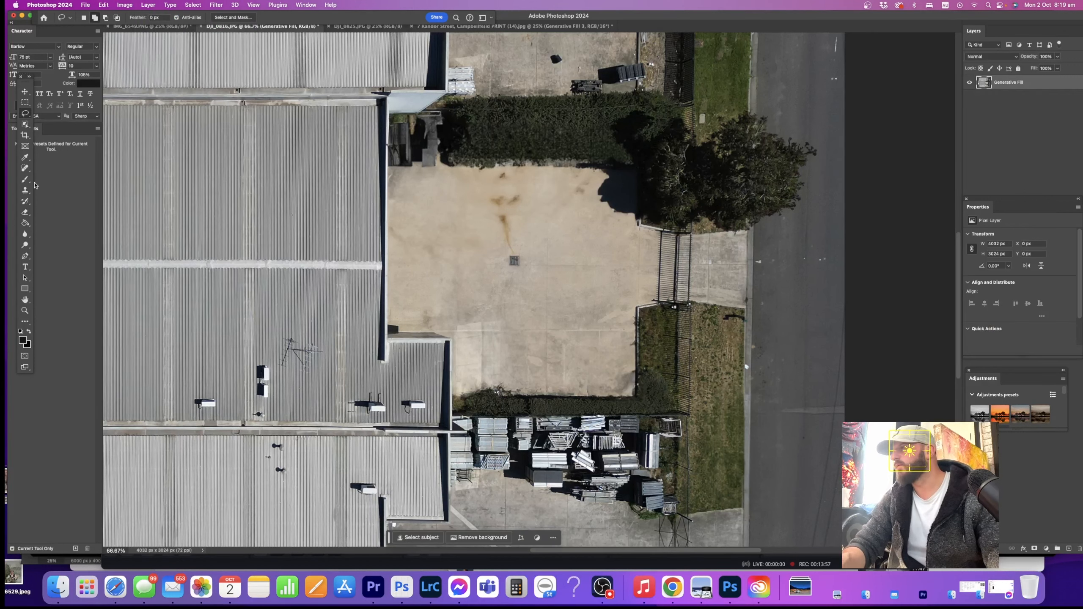
- Remove the brown stains from the upper part of the yard by cloning clean concrete over them with the Clone Stamp
{"action": "key", "text": "s"}
{"action": "mouse_move", "coordinate": [568, 191]}
{"action": "left_mouse_down"}
{"action": "mouse_move", "coordinate": [490, 204]}
{"action": "mouse_move", "coordinate": [500, 203]}
{"action": "mouse_move", "coordinate": [512, 247]}
{"action": "left_mouse_up"}
{"action": "left_click", "coordinate": [541, 204], "text": "alt"}
{"action": "left_click", "coordinate": [451, 208], "text": "alt"}
{"action": "left_click_drag", "start_coordinate": [530, 198], "coordinate": [505, 176]}
{"action": "left_click", "coordinate": [517, 198], "text": "alt"}
{"action": "left_click", "coordinate": [546, 195], "text": "alt"}
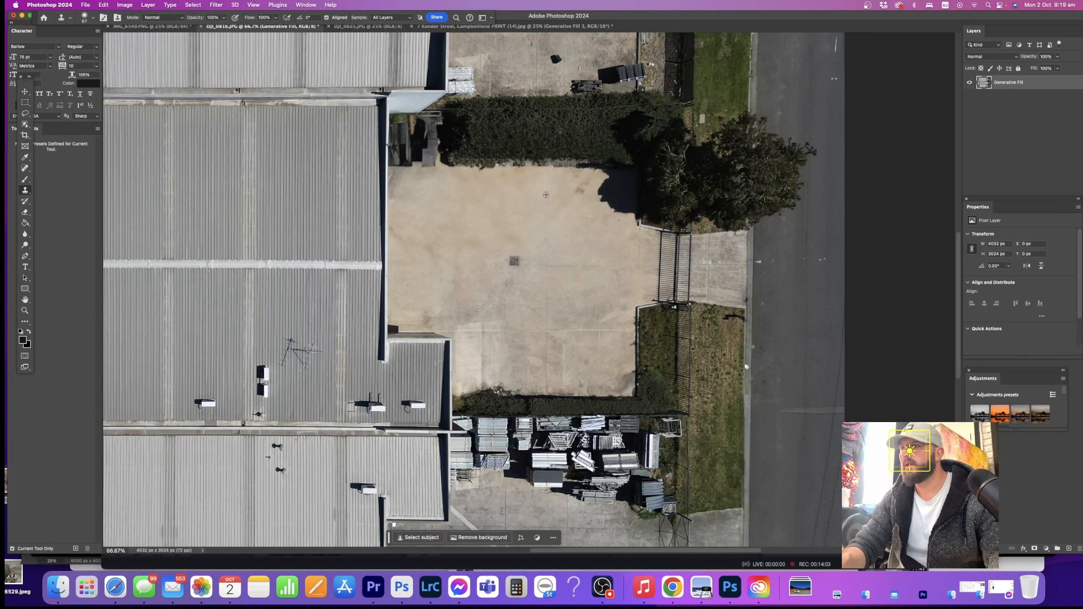
{"action": "left_click_drag", "start_coordinate": [580, 189], "coordinate": [590, 182]}
{"action": "left_click_drag", "start_coordinate": [524, 197], "coordinate": [529, 196]}
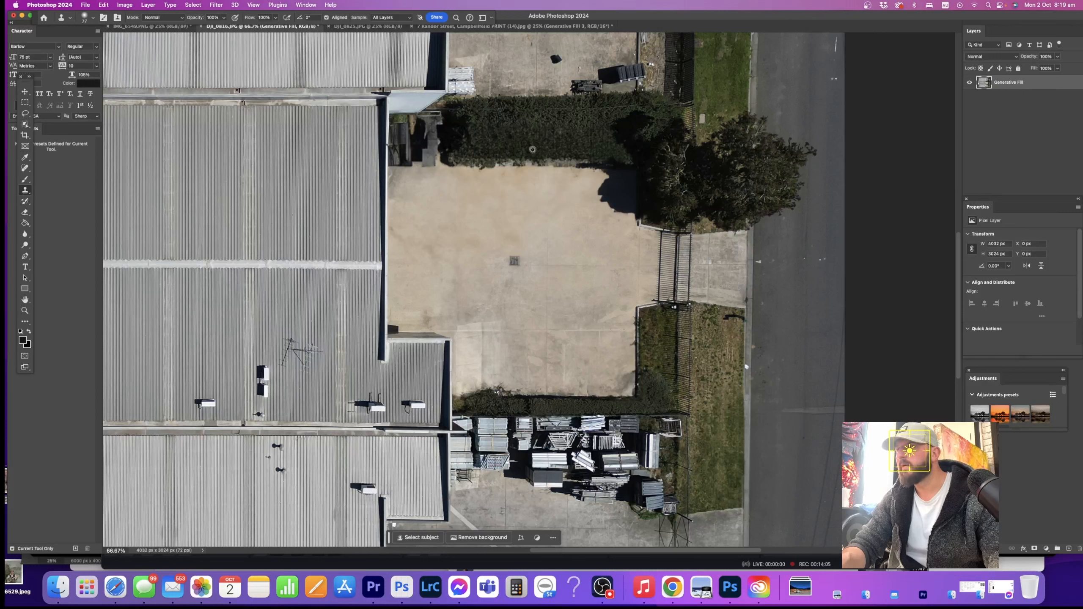
- Clone clean concrete over the hedge's lower part, the tree shadow and the dark objects in the yard's upper corner beside the building
{"action": "left_click", "coordinate": [533, 150], "text": "alt"}
{"action": "mouse_move", "coordinate": [529, 134]}
{"action": "left_mouse_down"}
{"action": "mouse_move", "coordinate": [468, 134]}
{"action": "mouse_move", "coordinate": [615, 137]}
{"action": "mouse_move", "coordinate": [570, 146]}
{"action": "mouse_move", "coordinate": [575, 160]}
{"action": "mouse_move", "coordinate": [454, 170]}
{"action": "mouse_move", "coordinate": [551, 161]}
{"action": "mouse_move", "coordinate": [457, 154]}
{"action": "mouse_move", "coordinate": [500, 150]}
{"action": "mouse_move", "coordinate": [450, 148]}
{"action": "mouse_move", "coordinate": [468, 142]}
{"action": "mouse_move", "coordinate": [451, 138]}
{"action": "mouse_move", "coordinate": [540, 141]}
{"action": "mouse_move", "coordinate": [473, 148]}
{"action": "left_mouse_up"}
{"action": "mouse_move", "coordinate": [565, 166]}
{"action": "left_mouse_down"}
{"action": "mouse_move", "coordinate": [540, 171]}
{"action": "mouse_move", "coordinate": [593, 179]}
{"action": "left_mouse_up"}
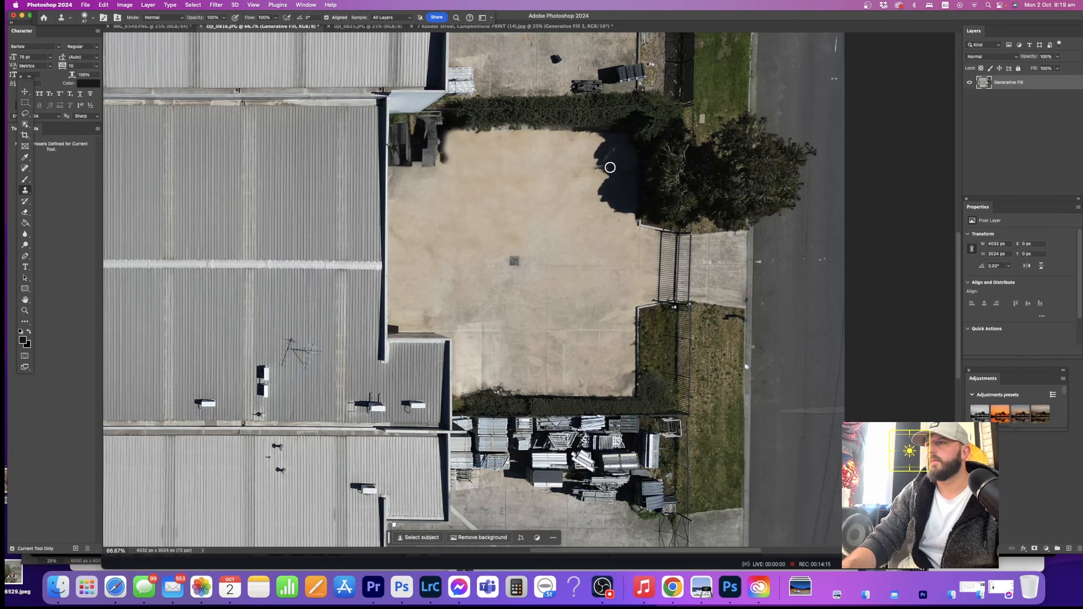
{"action": "mouse_move", "coordinate": [610, 160]}
{"action": "left_mouse_down"}
{"action": "mouse_move", "coordinate": [616, 204]}
{"action": "mouse_move", "coordinate": [626, 194]}
{"action": "mouse_move", "coordinate": [611, 210]}
{"action": "mouse_move", "coordinate": [596, 202]}
{"action": "mouse_move", "coordinate": [600, 162]}
{"action": "left_mouse_up"}
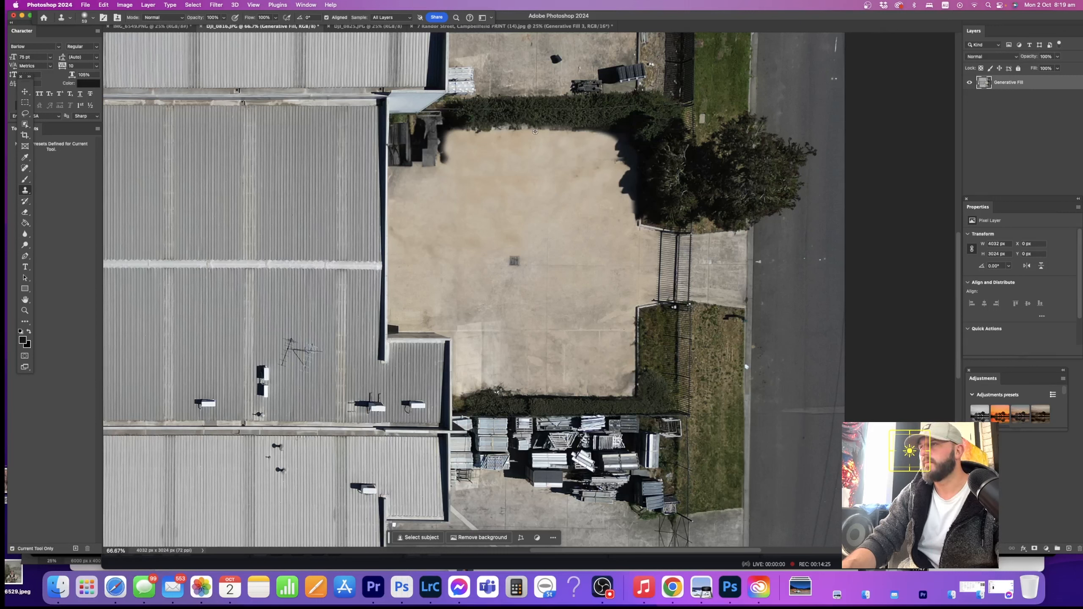
{"action": "mouse_move", "coordinate": [487, 133]}
{"action": "left_mouse_down"}
{"action": "mouse_move", "coordinate": [426, 130]}
{"action": "mouse_move", "coordinate": [441, 163]}
{"action": "mouse_move", "coordinate": [406, 155]}
{"action": "mouse_move", "coordinate": [401, 169]}
{"action": "mouse_move", "coordinate": [403, 132]}
{"action": "mouse_move", "coordinate": [449, 130]}
{"action": "left_mouse_up"}
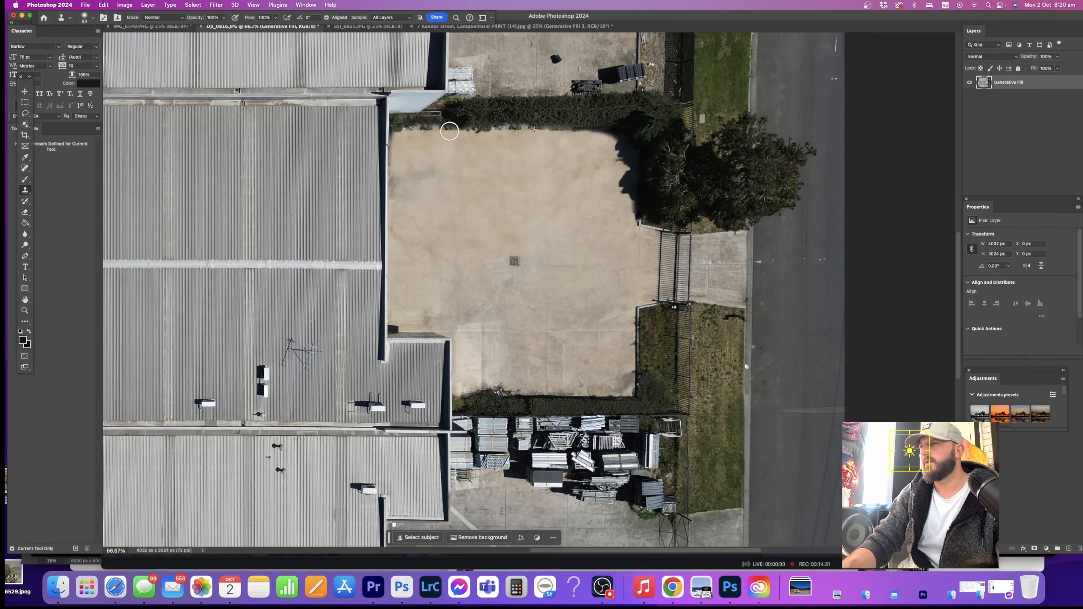
- Resize the Clone Stamp brush and clean up the yard surface along the building wall
{"action": "left_click_drag", "start_coordinate": [500, 164], "coordinate": [472, 162], "text": "ctrl+alt"}
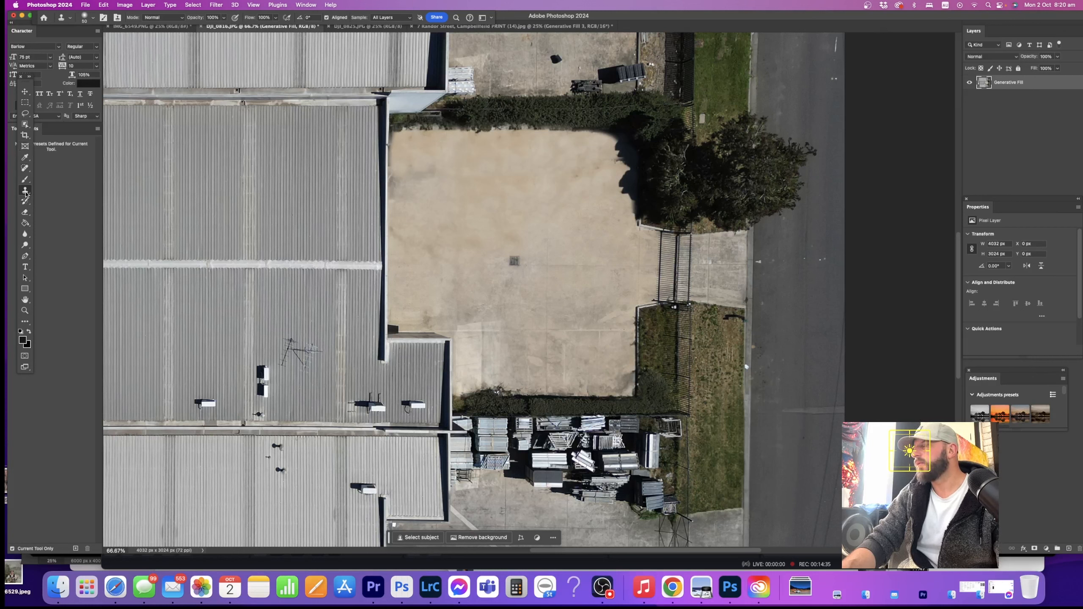
{"action": "left_click", "coordinate": [27, 223]}
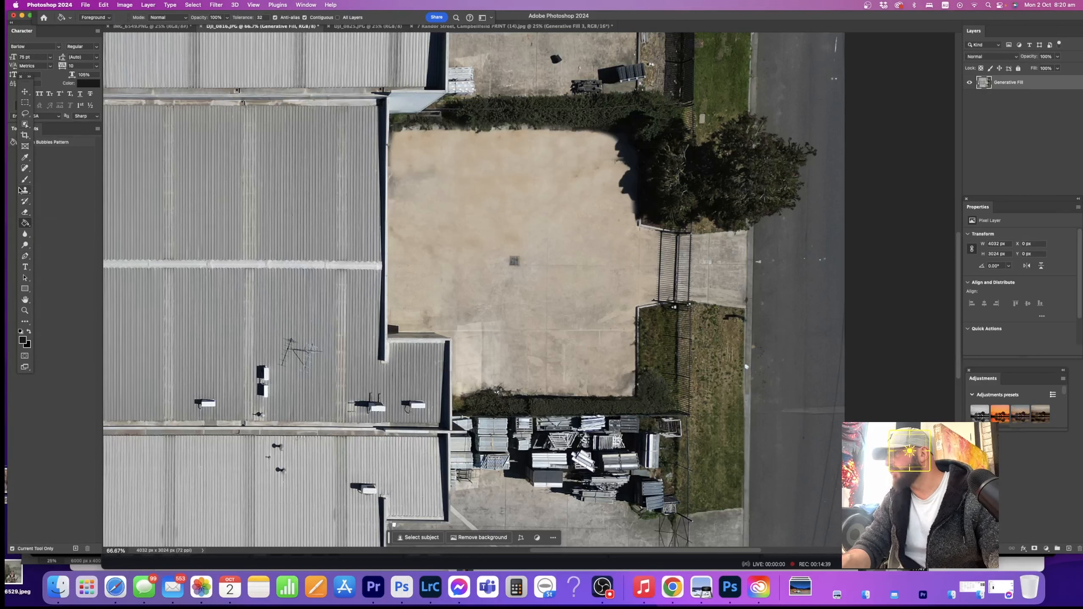
{"action": "left_click", "coordinate": [25, 191]}
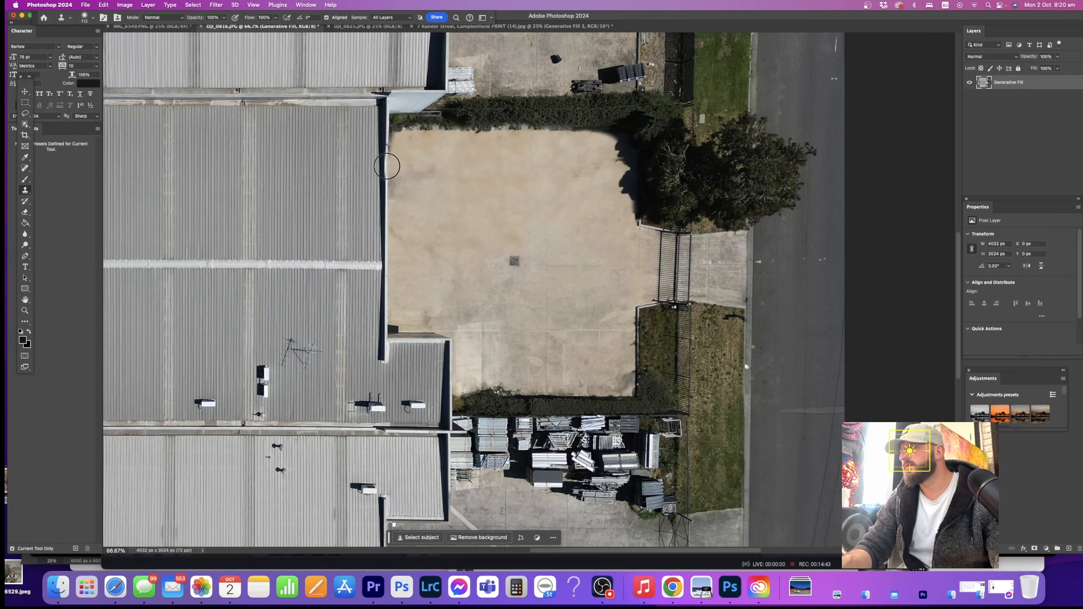
{"action": "left_click_drag", "start_coordinate": [388, 165], "coordinate": [392, 147]}
{"action": "left_click_drag", "start_coordinate": [432, 195], "coordinate": [427, 195]}
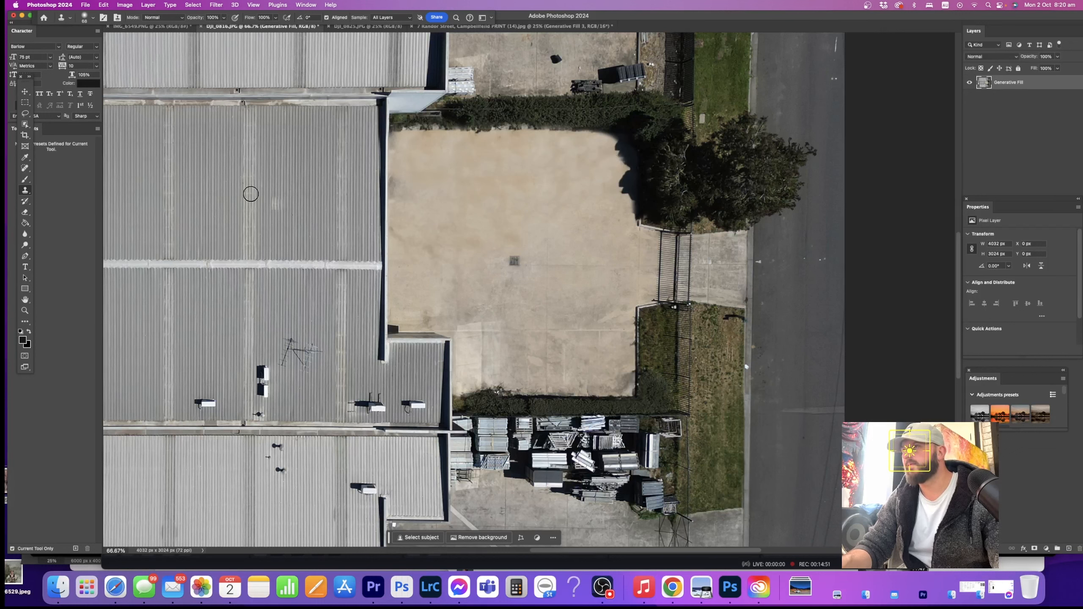
- Tidy the edge between the yard and the lower hedge with the Clone Stamp
{"action": "left_click", "coordinate": [25, 102]}
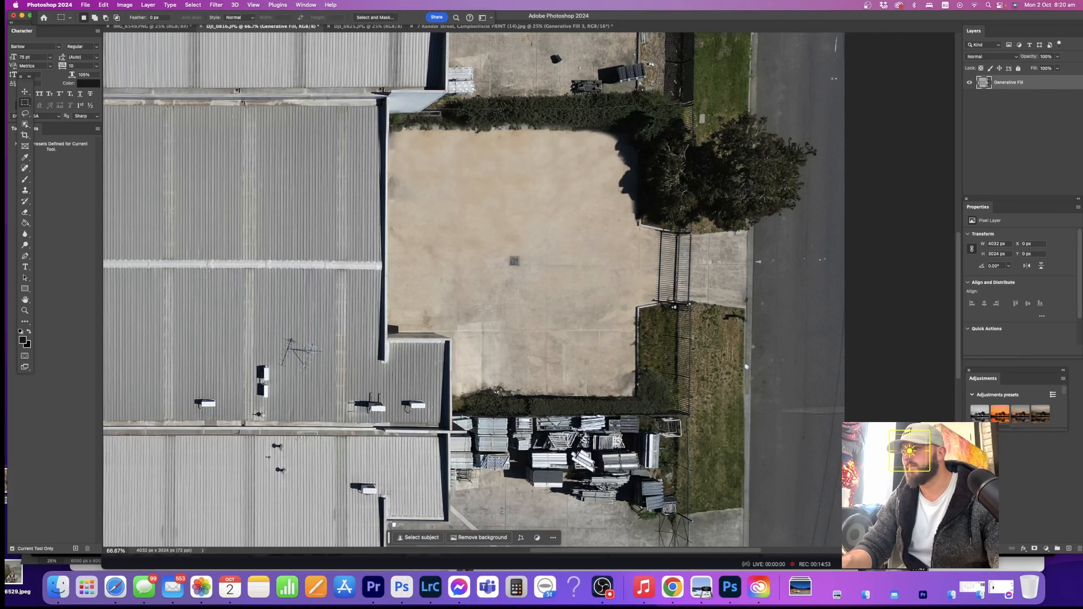
{"action": "left_click", "coordinate": [25, 190]}
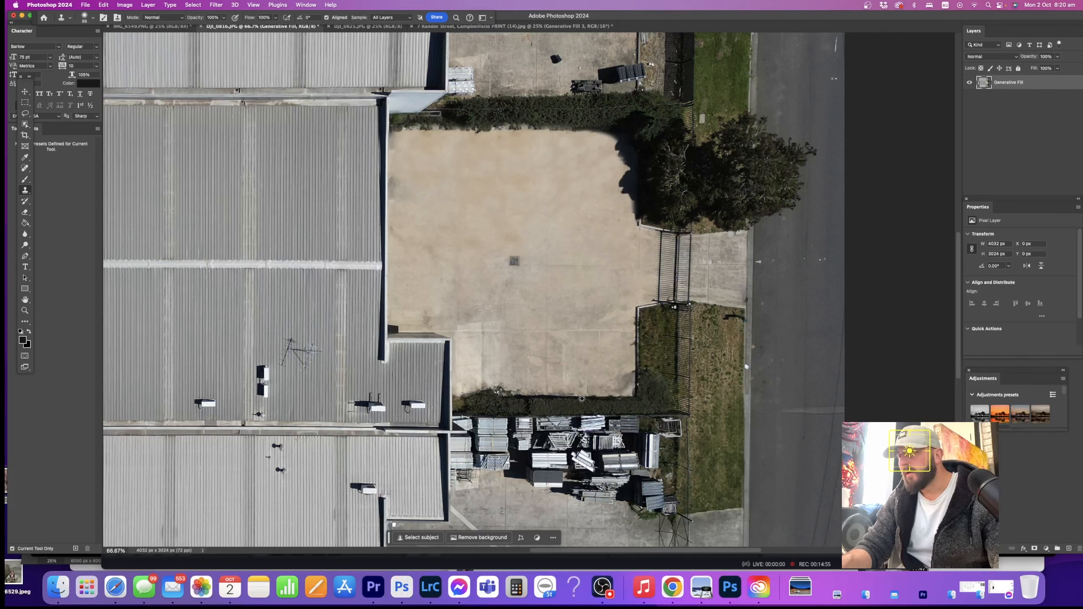
{"action": "left_click_drag", "start_coordinate": [531, 399], "coordinate": [495, 397]}
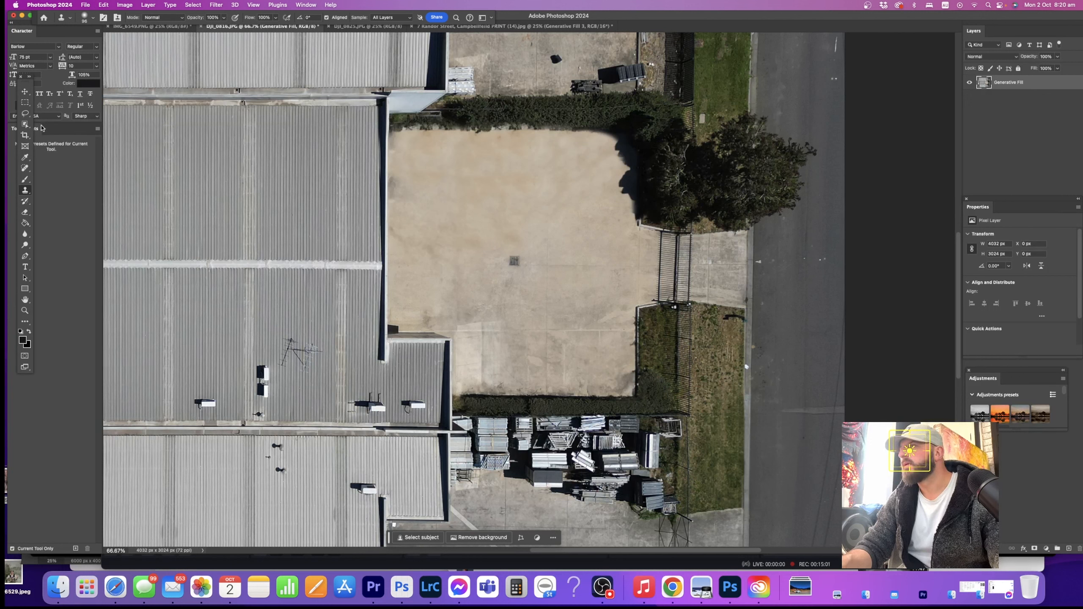
{"action": "left_click", "coordinate": [24, 179]}
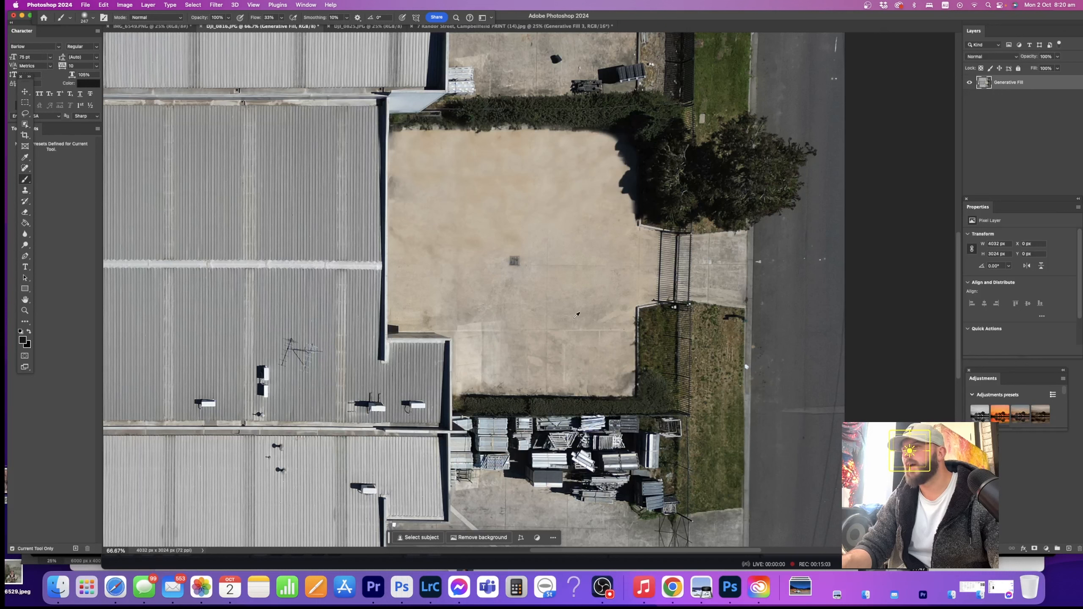
{"action": "left_click_drag", "start_coordinate": [560, 328], "coordinate": [580, 341]}
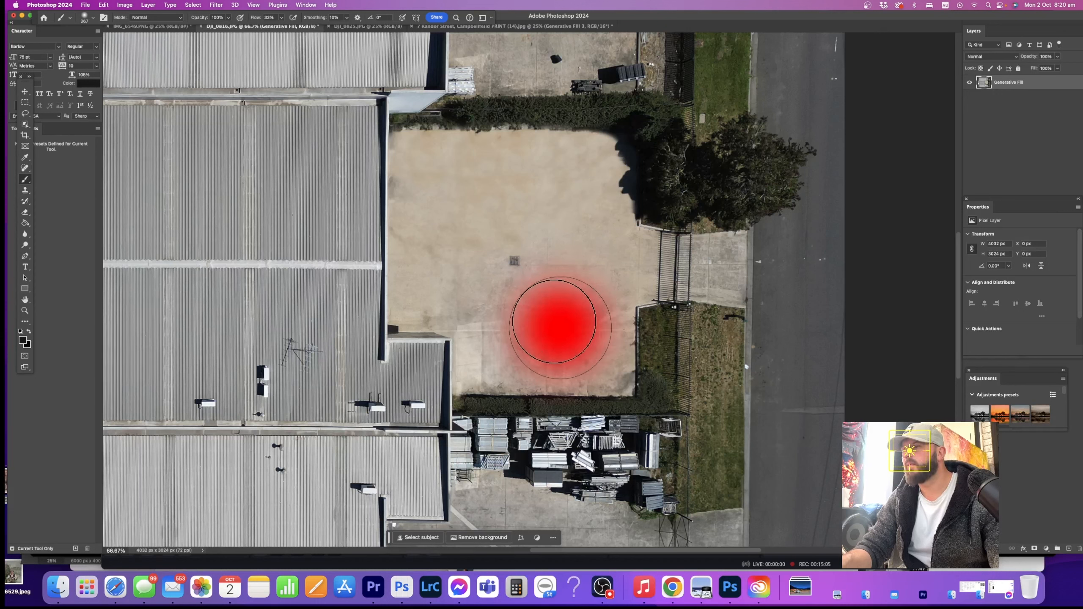
{"action": "left_click", "coordinate": [544, 327], "text": "alt"}
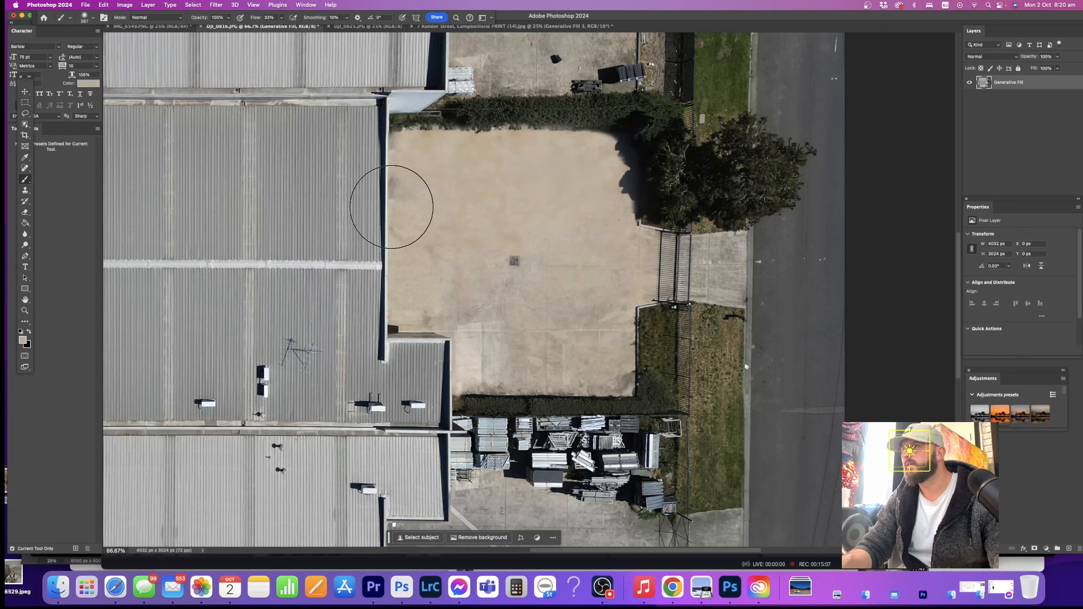
- Flatten the retouched overhead photo into a single background layer
{"action": "left_click", "coordinate": [25, 104]}
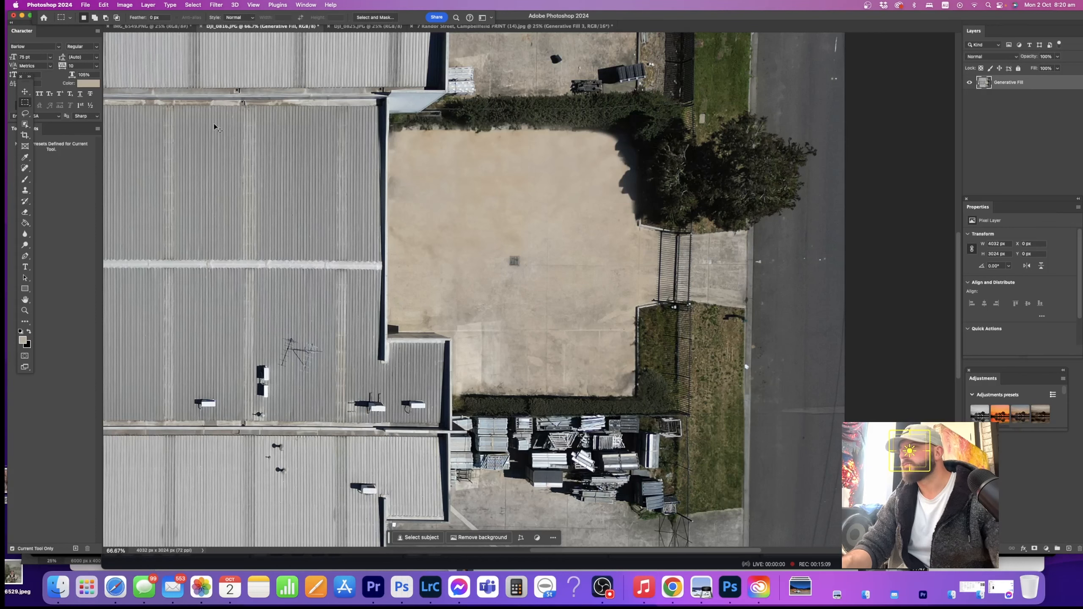
{"action": "key", "text": "super+minus"}
{"action": "key", "text": "super+minus"}
{"action": "key", "text": "super+minus"}
{"action": "left_click_drag", "start_coordinate": [371, 329], "coordinate": [379, 305]}
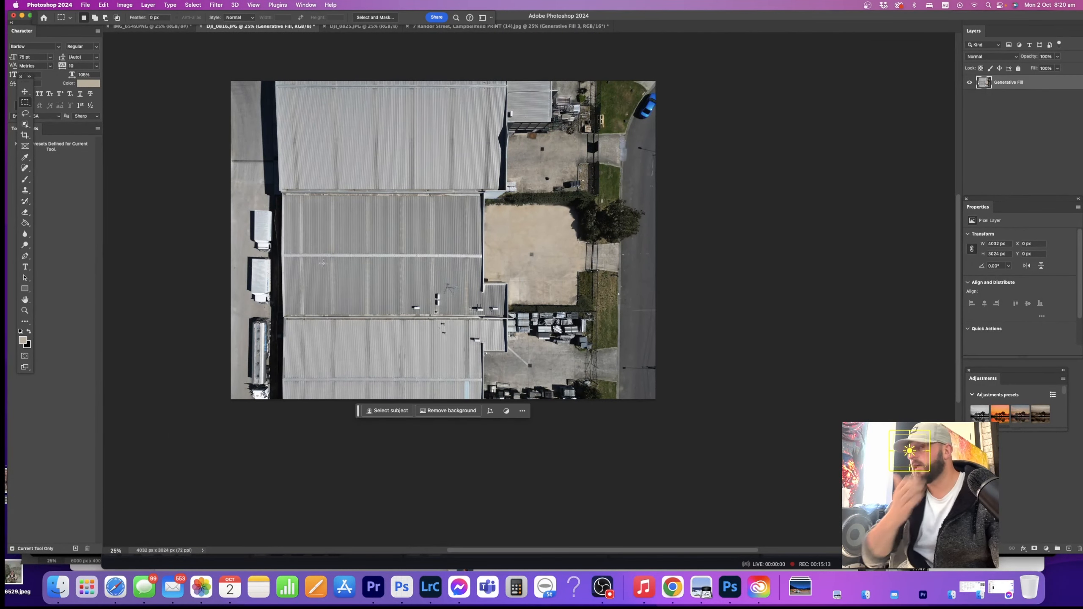
{"action": "left_click", "coordinate": [192, 5]}
{"action": "mouse_move", "coordinate": [148, 5]}
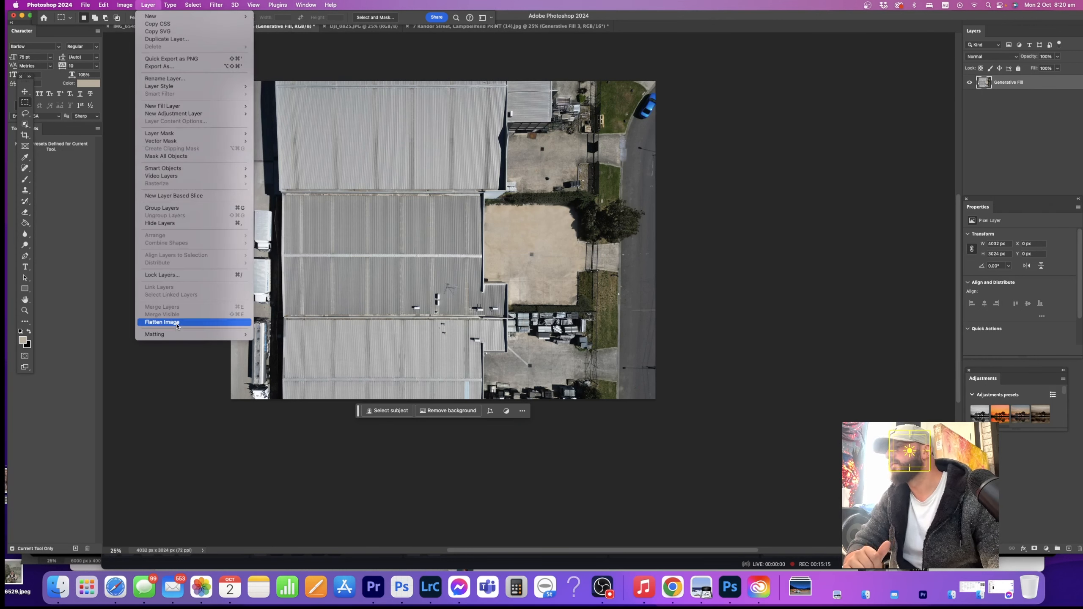
{"action": "left_click", "coordinate": [162, 322]}
- Outline the middle property from its roof to the road edge with the Polygonal Lasso and copy it to a new layer
{"action": "left_click", "coordinate": [25, 113]}
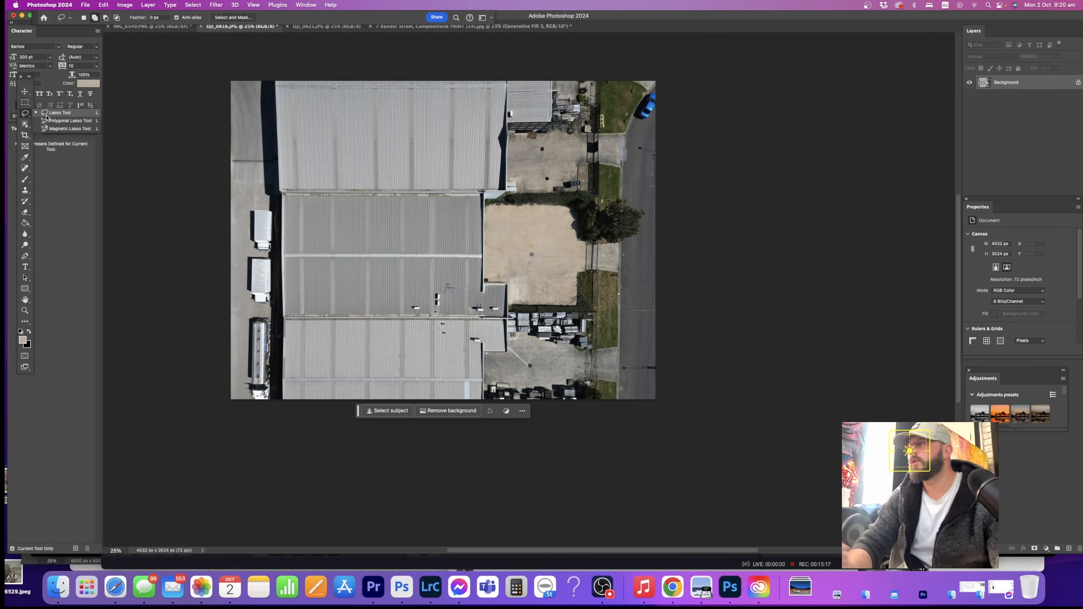
{"action": "left_click", "coordinate": [67, 120]}
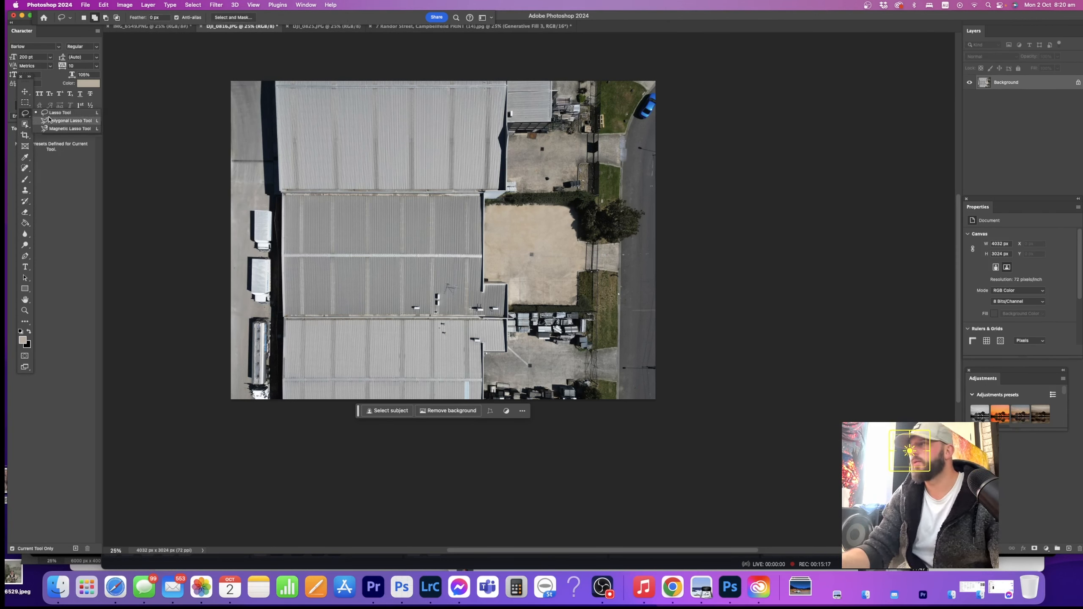
{"action": "left_click", "coordinate": [283, 194]}
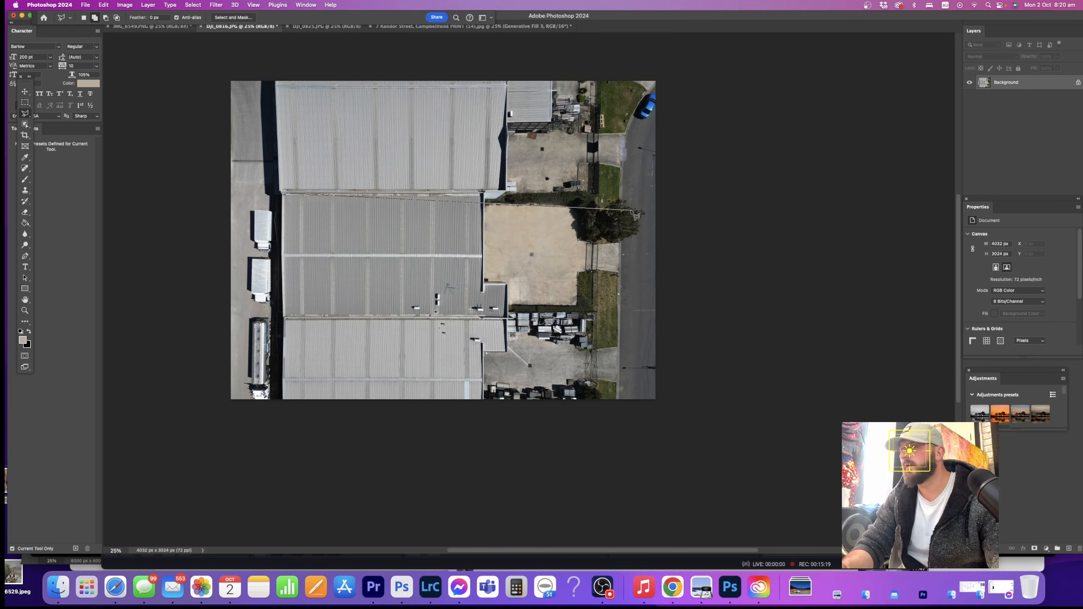
{"action": "left_click", "coordinate": [622, 191]}
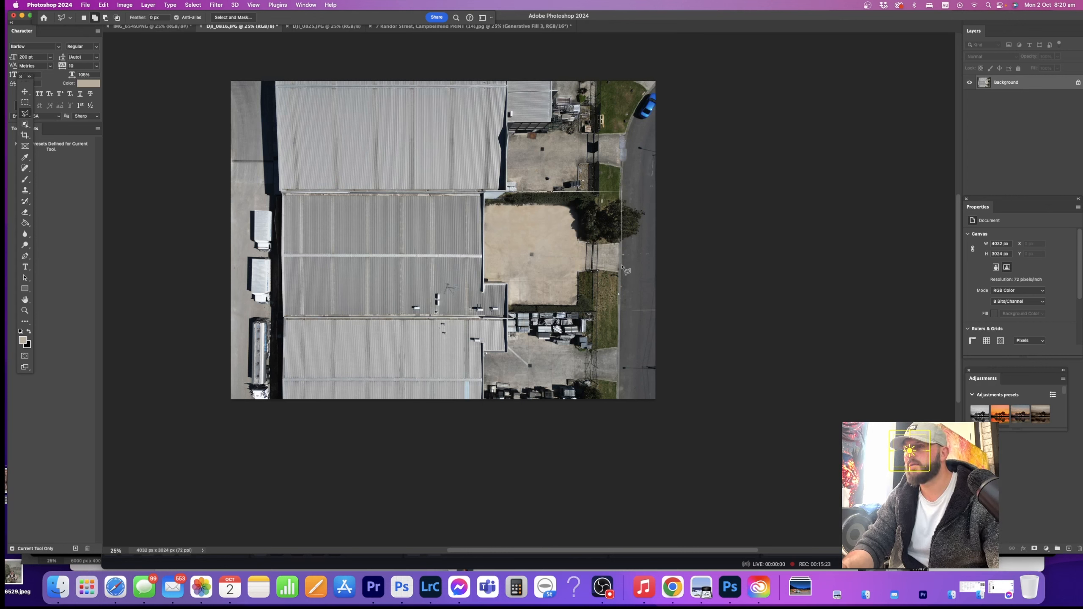
{"action": "left_click", "coordinate": [620, 316]}
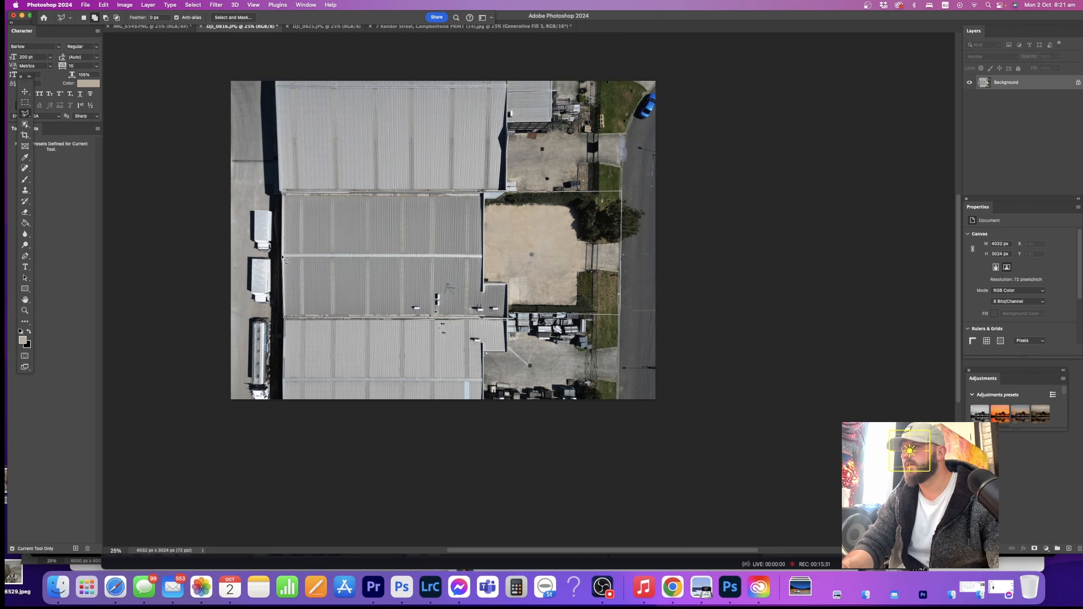
{"action": "left_click", "coordinate": [282, 194]}
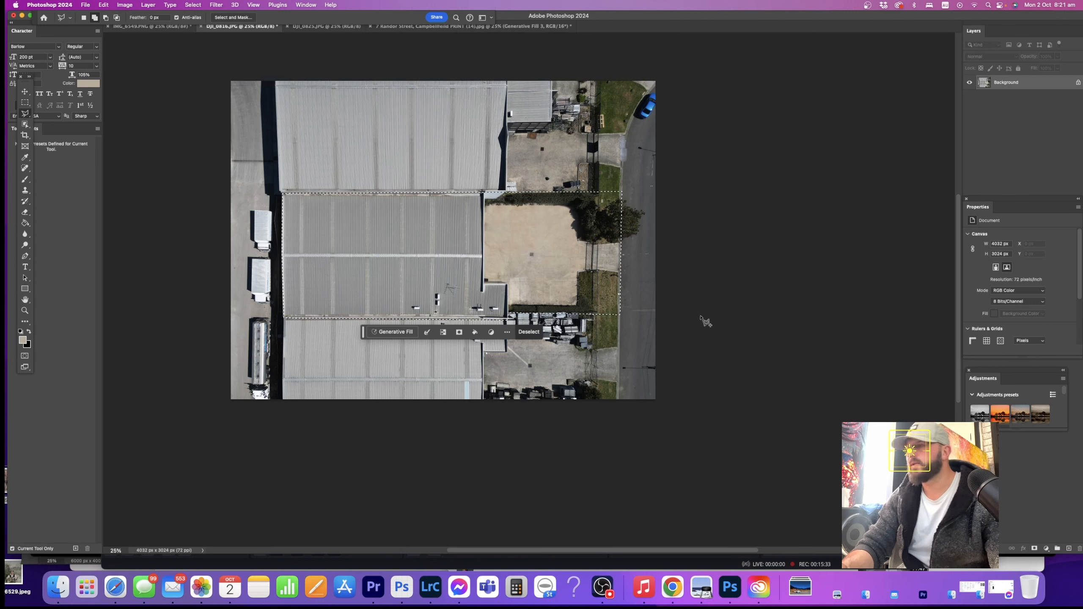
{"action": "key", "text": "super+j"}
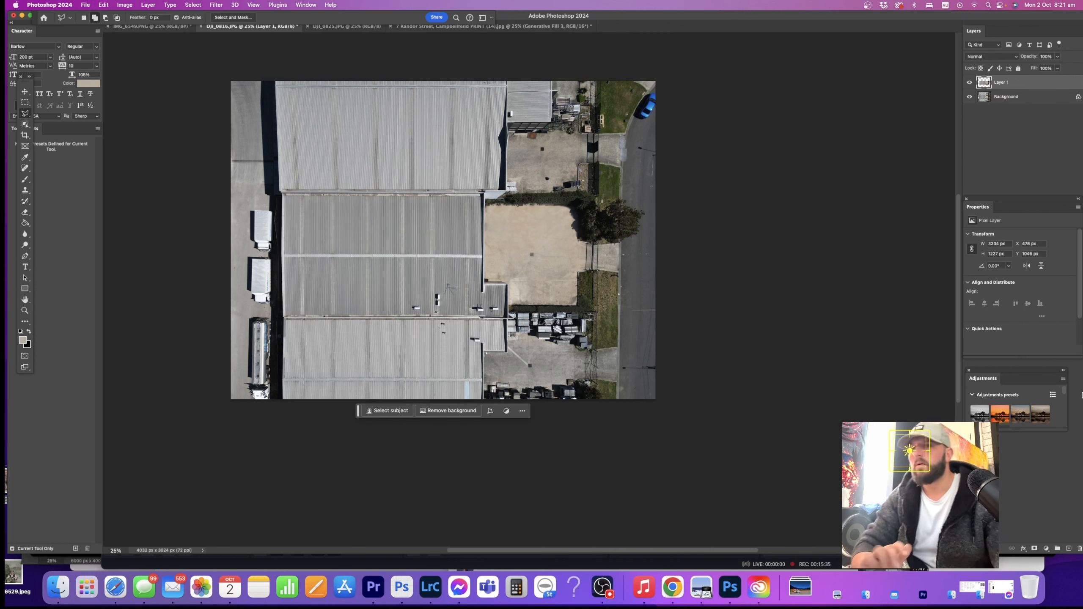
- Apply the Drop Shadow and white Outer Glow layer styles to the copied property layer
{"action": "double_click", "coordinate": [1077, 85]}
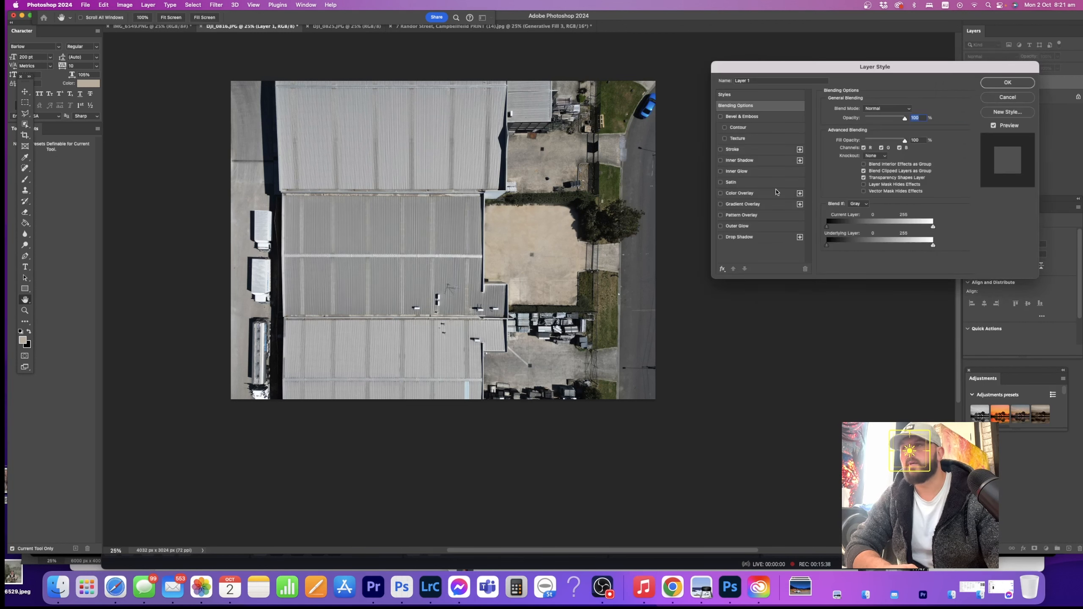
{"action": "left_click", "coordinate": [745, 238]}
{"action": "left_click", "coordinate": [743, 226]}
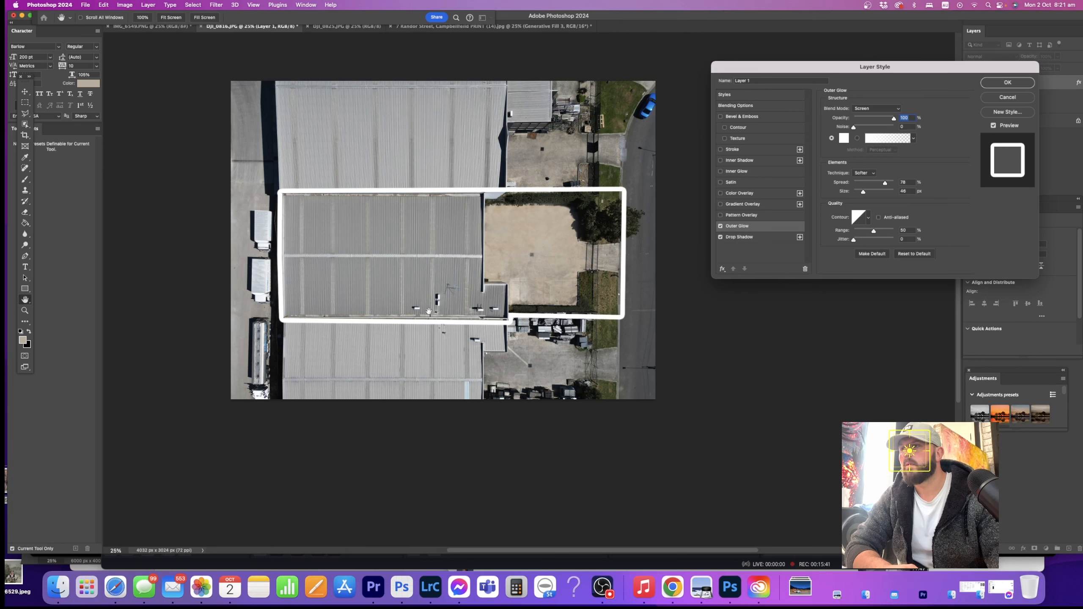
{"action": "left_click", "coordinate": [1016, 86]}
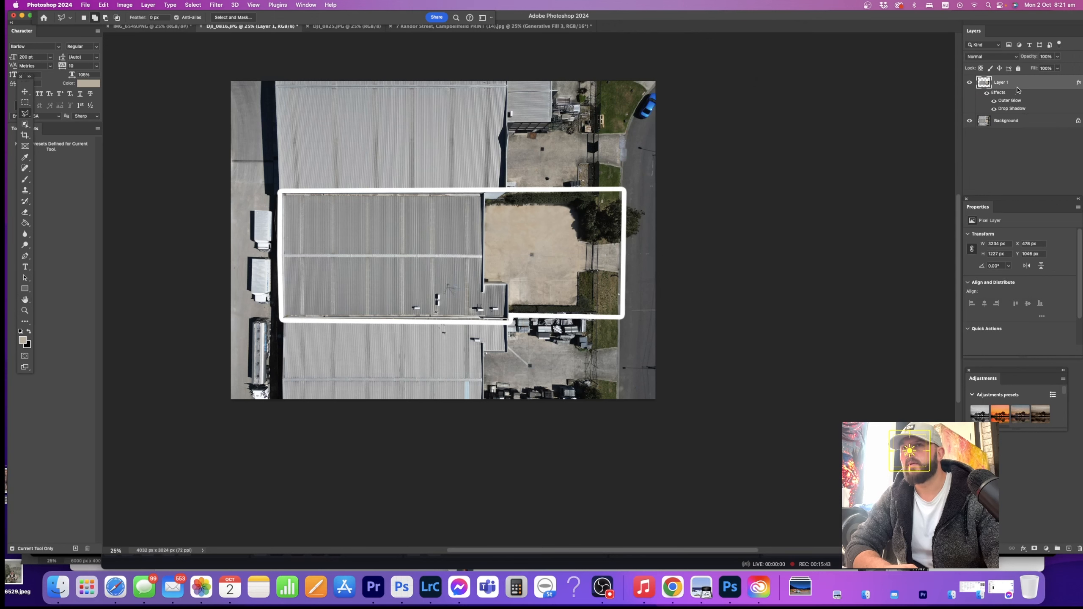
- Blur the background layer by reapplying the last used filter
{"action": "left_click", "coordinate": [1004, 120]}
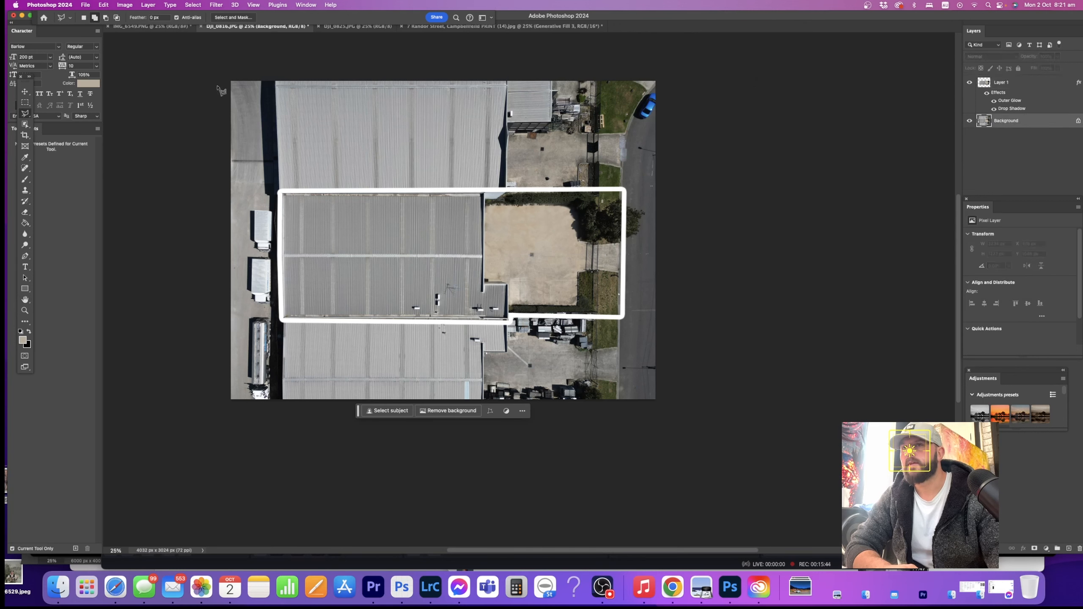
{"action": "left_click", "coordinate": [148, 4]}
{"action": "left_click", "coordinate": [226, 16]}
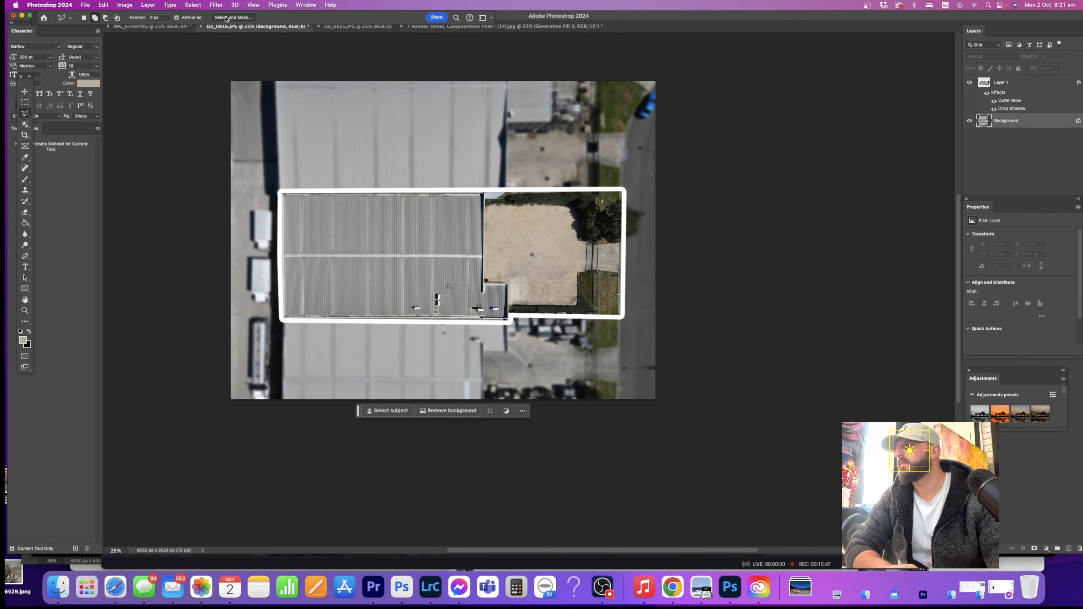
- Darken the blurred background layer by setting its brightness to -73
{"action": "left_click", "coordinate": [151, 5]}
{"action": "mouse_move", "coordinate": [125, 4]}
{"action": "mouse_move", "coordinate": [137, 28]}
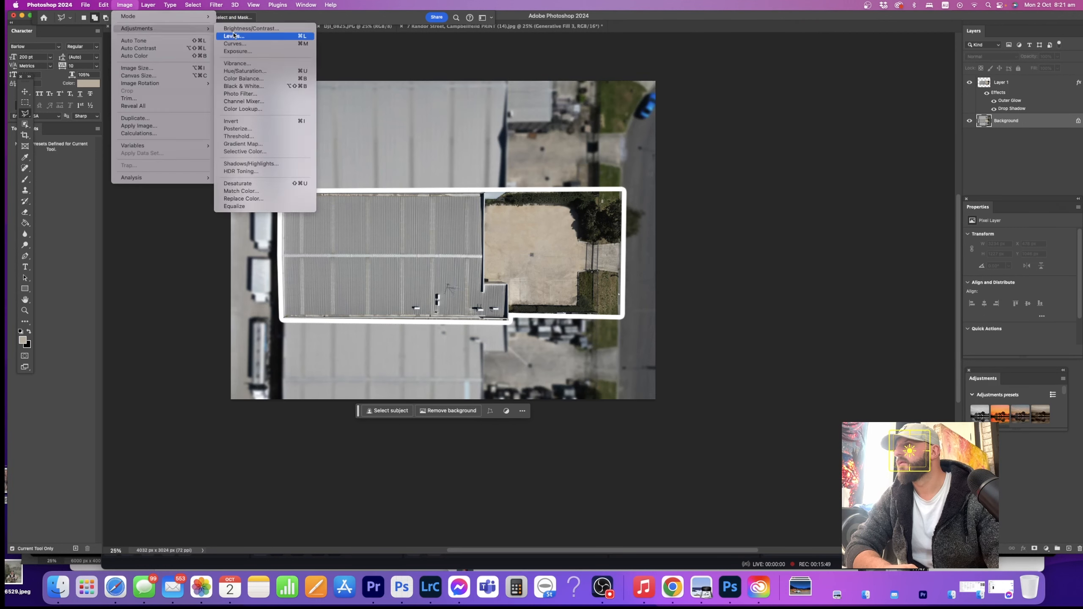
{"action": "left_click", "coordinate": [256, 28]}
{"action": "left_click_drag", "start_coordinate": [476, 75], "coordinate": [459, 76]}
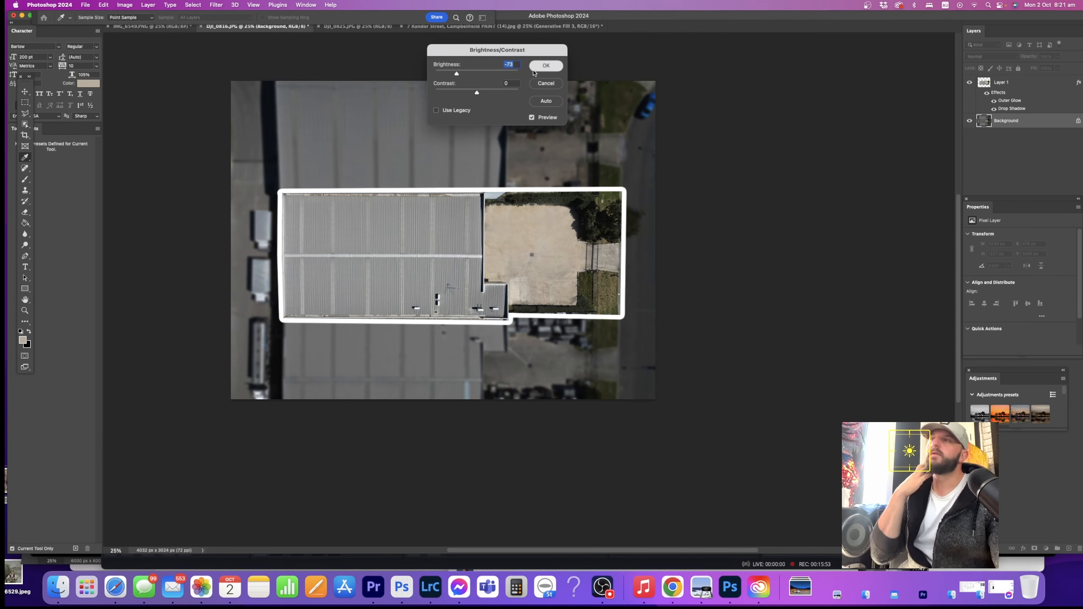
{"action": "key", "text": "Return"}
- Flatten the highlighted overhead photo and save it
{"action": "left_click", "coordinate": [149, 4]}
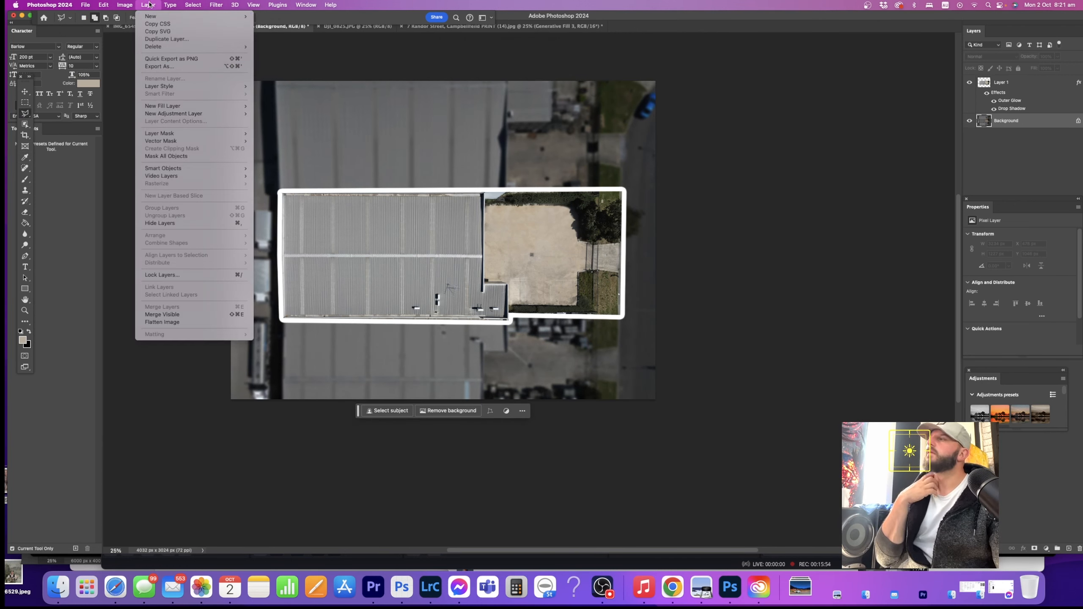
{"action": "left_click", "coordinate": [193, 322]}
{"action": "key", "text": "super+s"}
{"action": "left_click", "coordinate": [600, 166]}
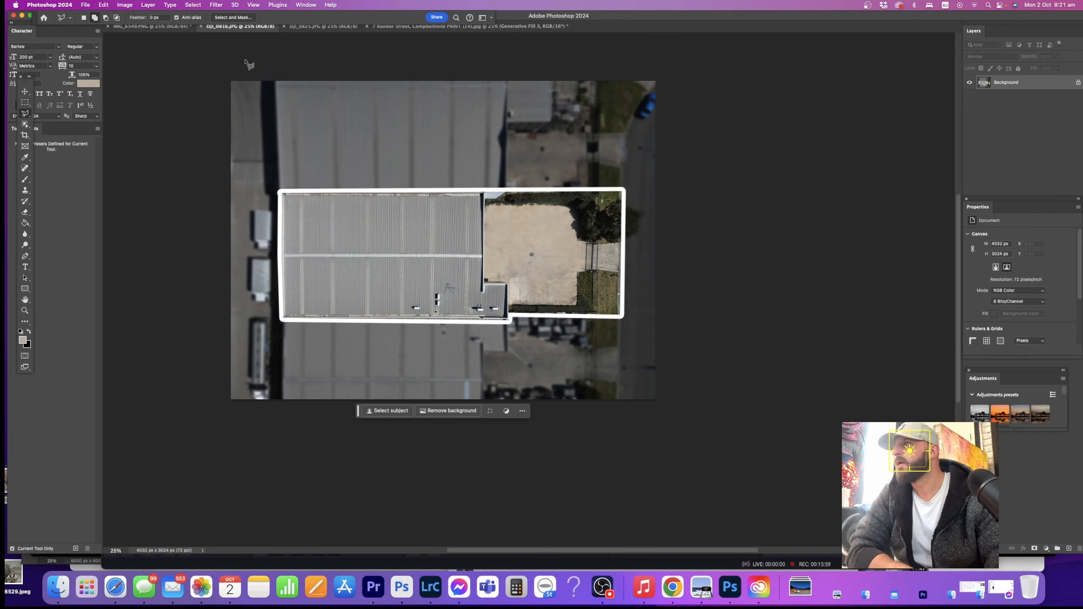
- Close the finished DJI_0816 and DJI_0825 photos and bring up the warehouse interior photo PRINT (14)
{"action": "left_click", "coordinate": [202, 28]}
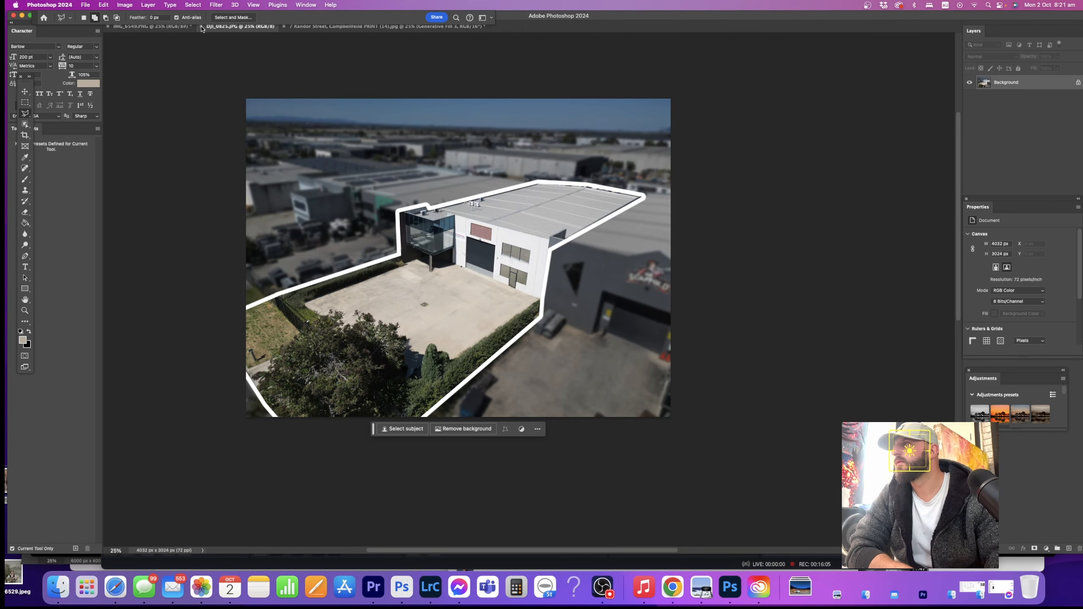
{"action": "left_click", "coordinate": [201, 27]}
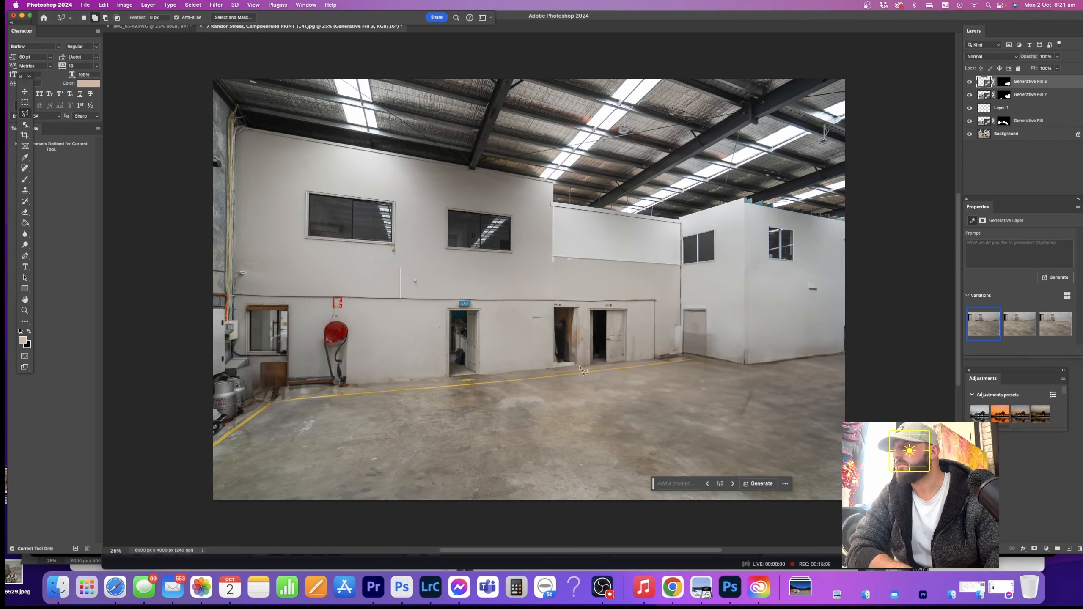
{"action": "left_click", "coordinate": [149, 26]}
{"action": "left_click", "coordinate": [244, 28]}
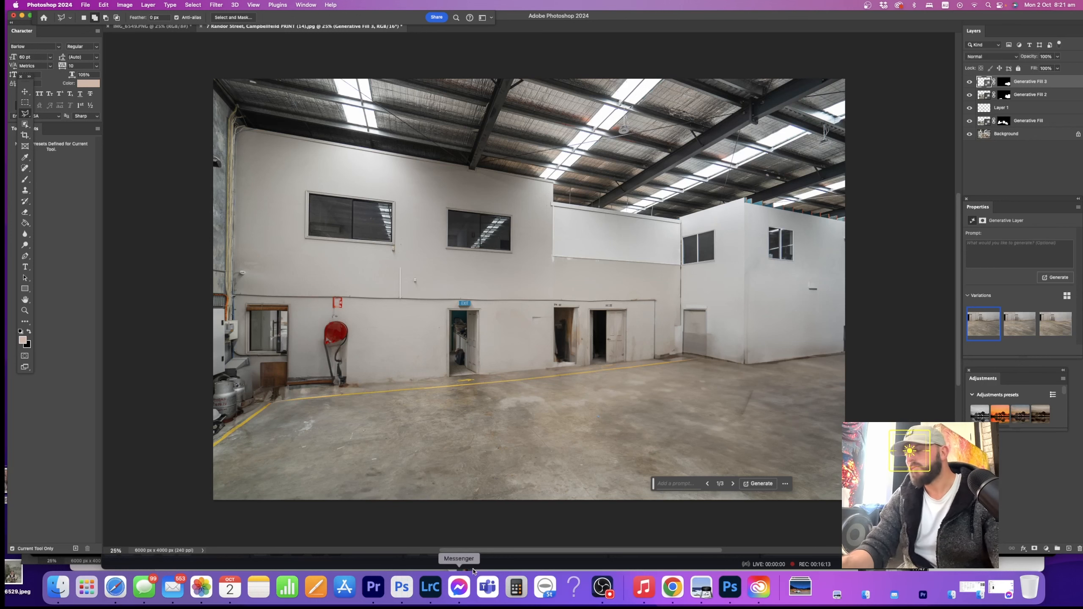
{"action": "left_click", "coordinate": [162, 30]}
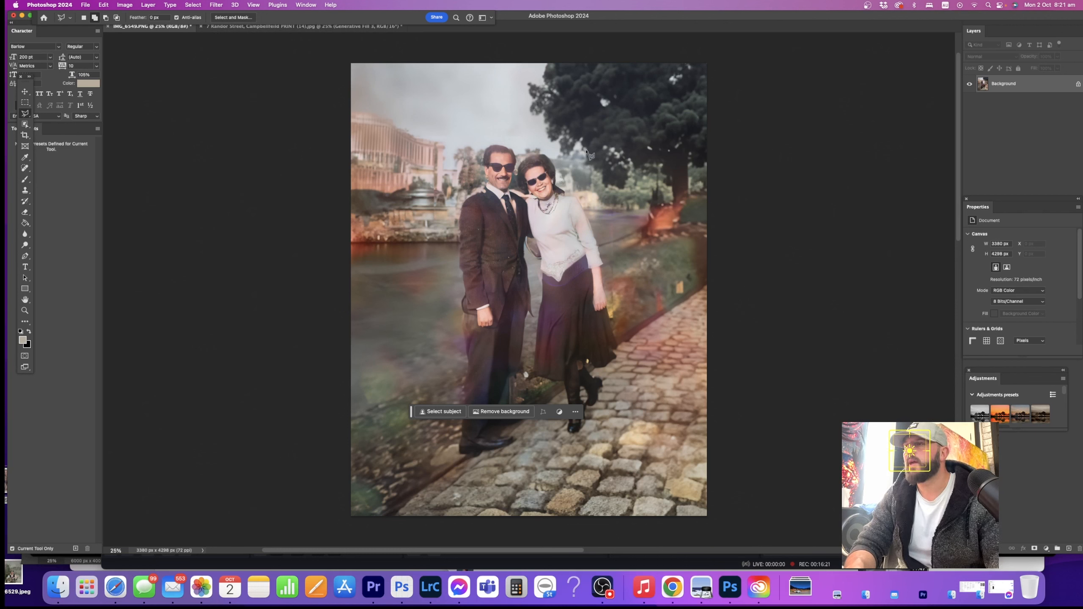
{"action": "left_click", "coordinate": [274, 27]}
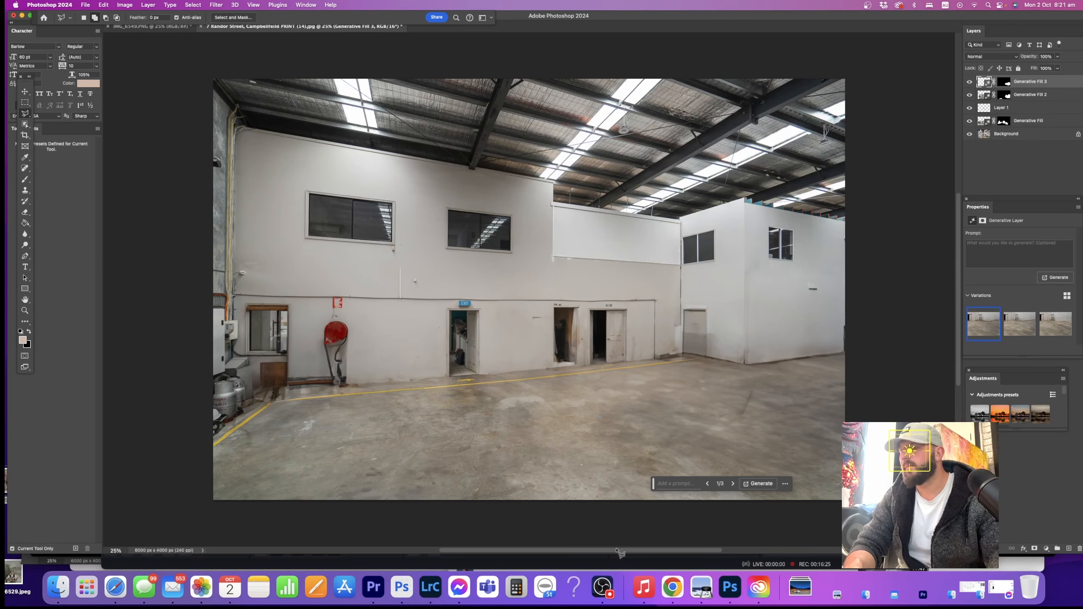
- Compare the original PRINT (14) warehouse photo in Lightroom Classic with the retouched version in Photoshop
{"action": "left_click", "coordinate": [431, 588]}
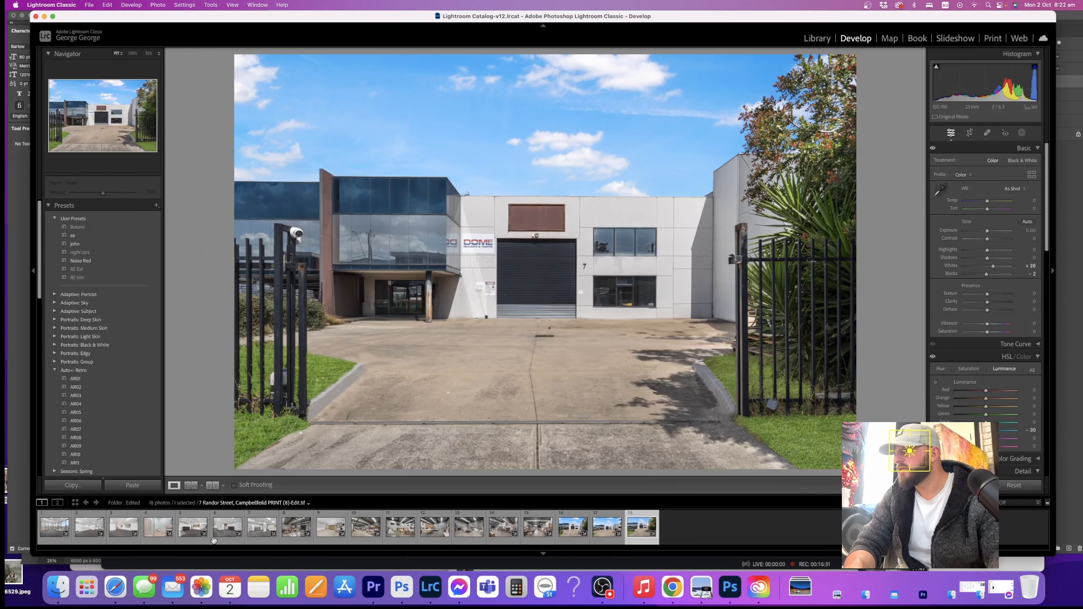
{"action": "left_click", "coordinate": [411, 540]}
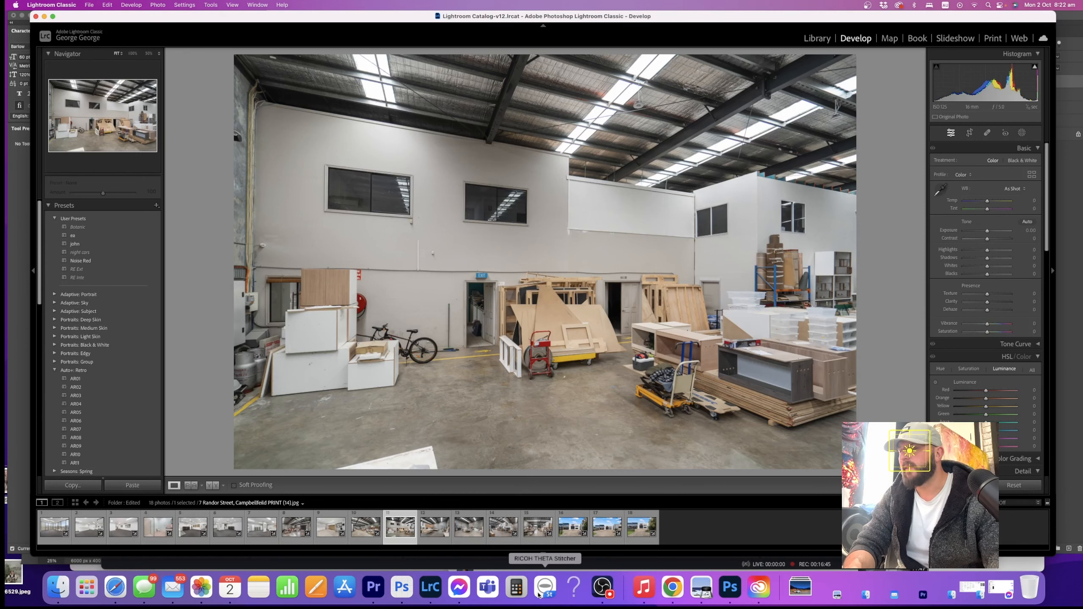
{"action": "left_click", "coordinate": [726, 594]}
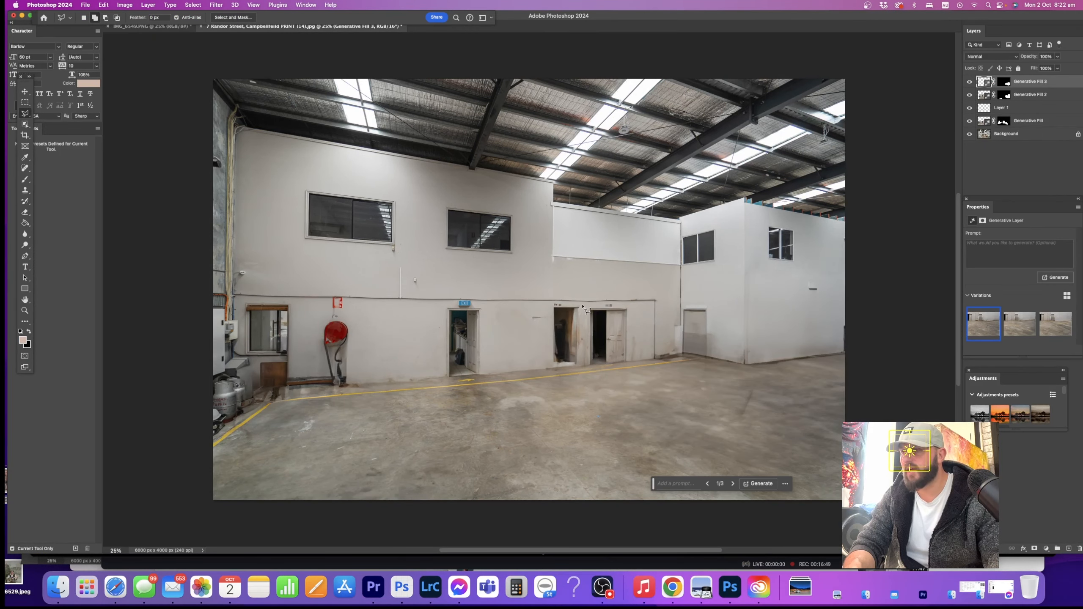
{"action": "left_click", "coordinate": [429, 594]}
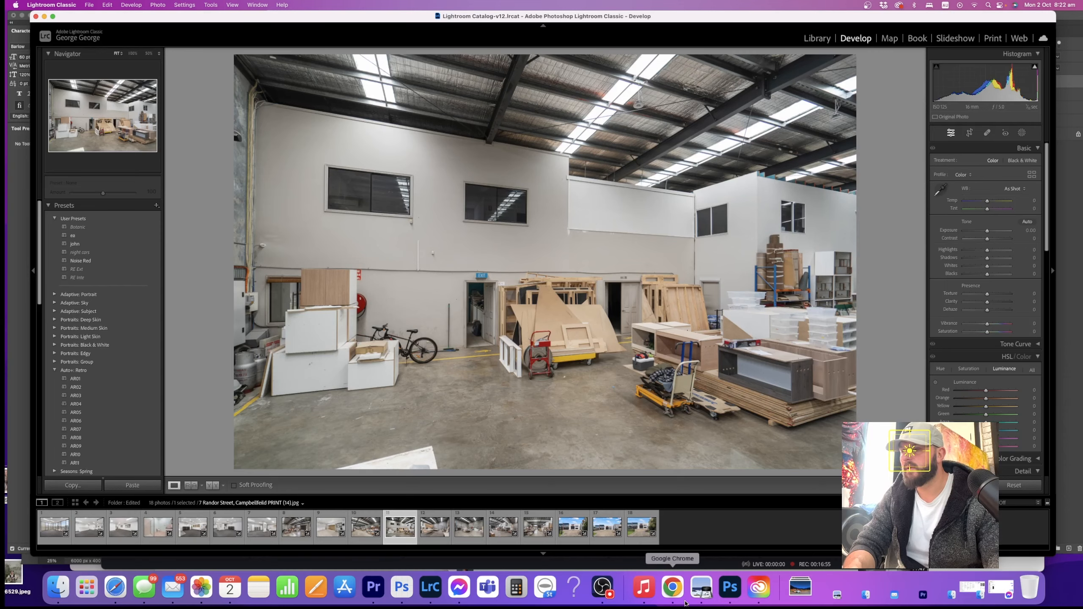
{"action": "left_click", "coordinate": [730, 587]}
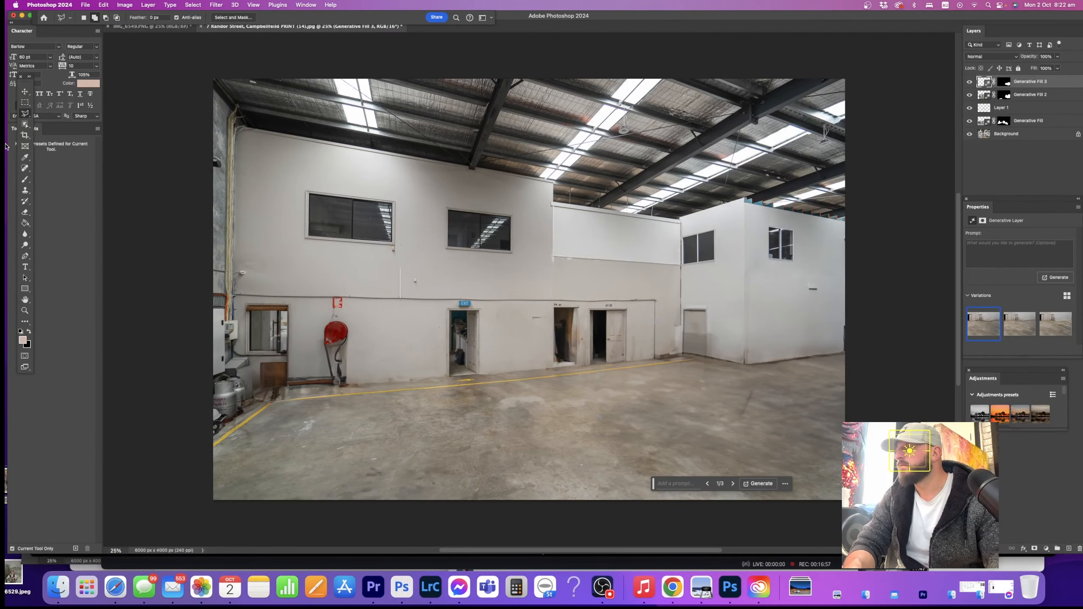
- Remove the narrow damaged doorway beside the open panelled door by lassoing it and running Generative Fill without a prompt
{"action": "left_click", "coordinate": [569, 304]}
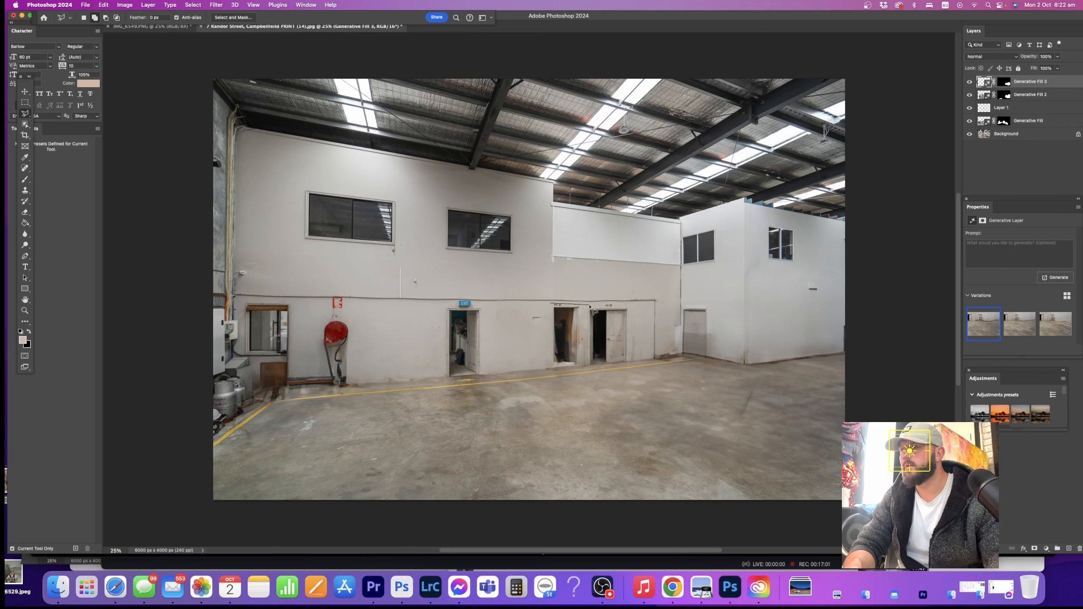
{"action": "left_click", "coordinate": [588, 304]}
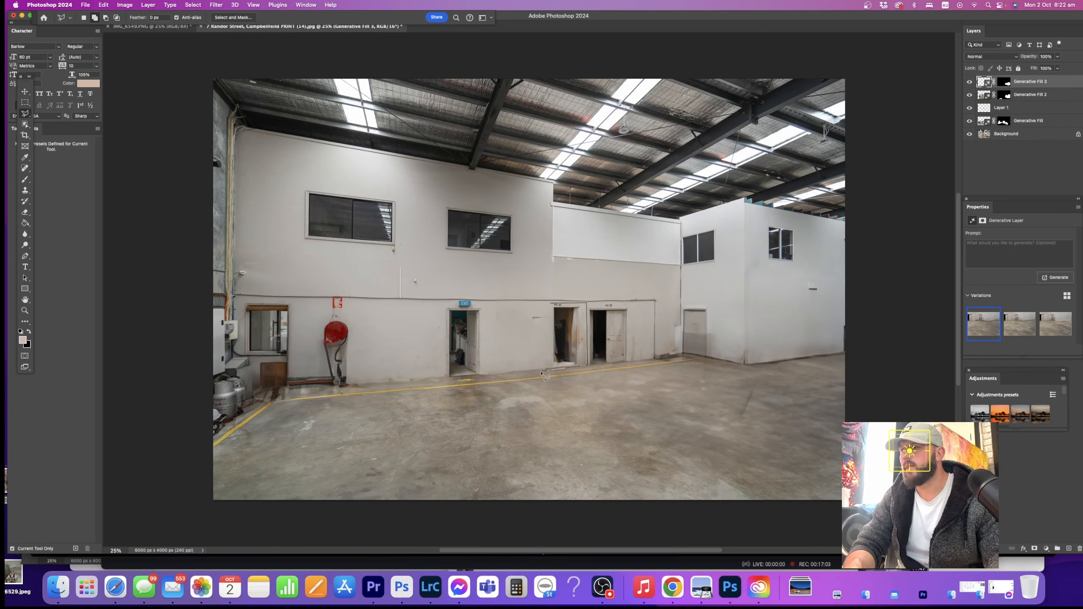
{"action": "left_click", "coordinate": [536, 306]}
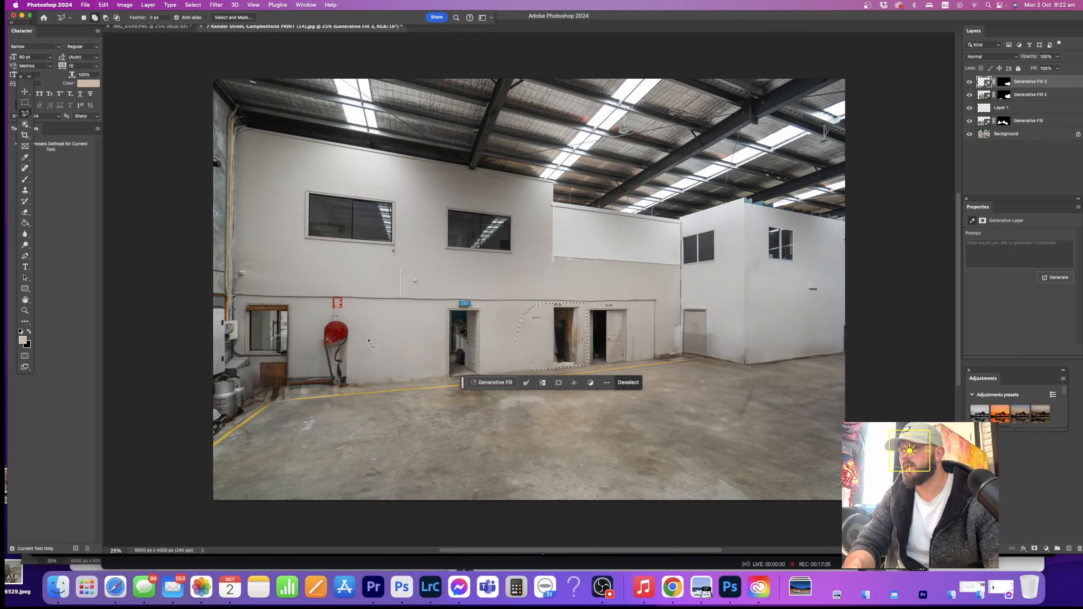
{"action": "left_click", "coordinate": [493, 383]}
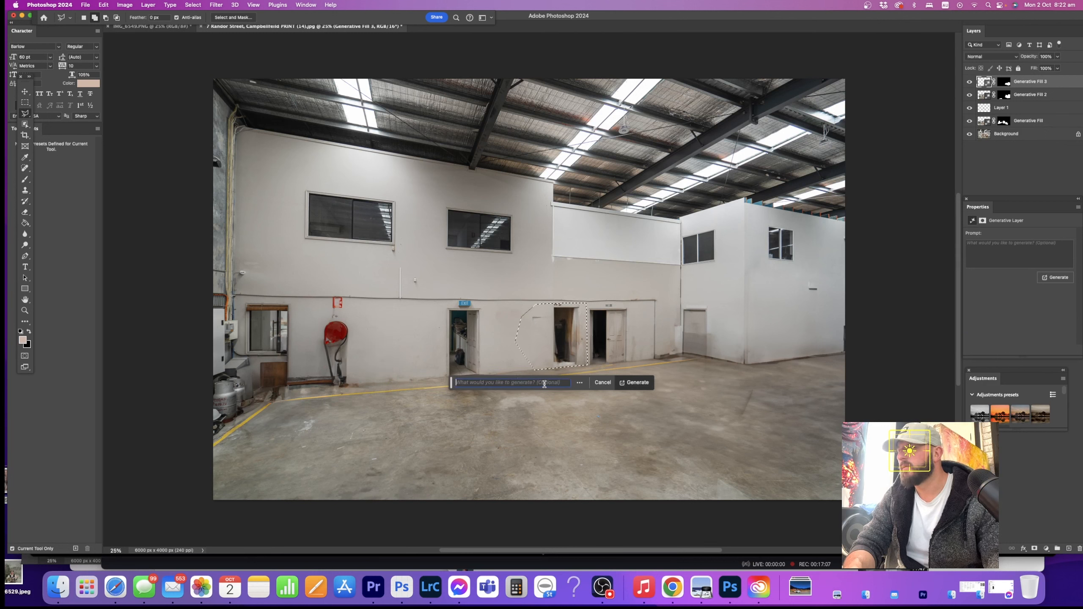
{"action": "left_click", "coordinate": [638, 382]}
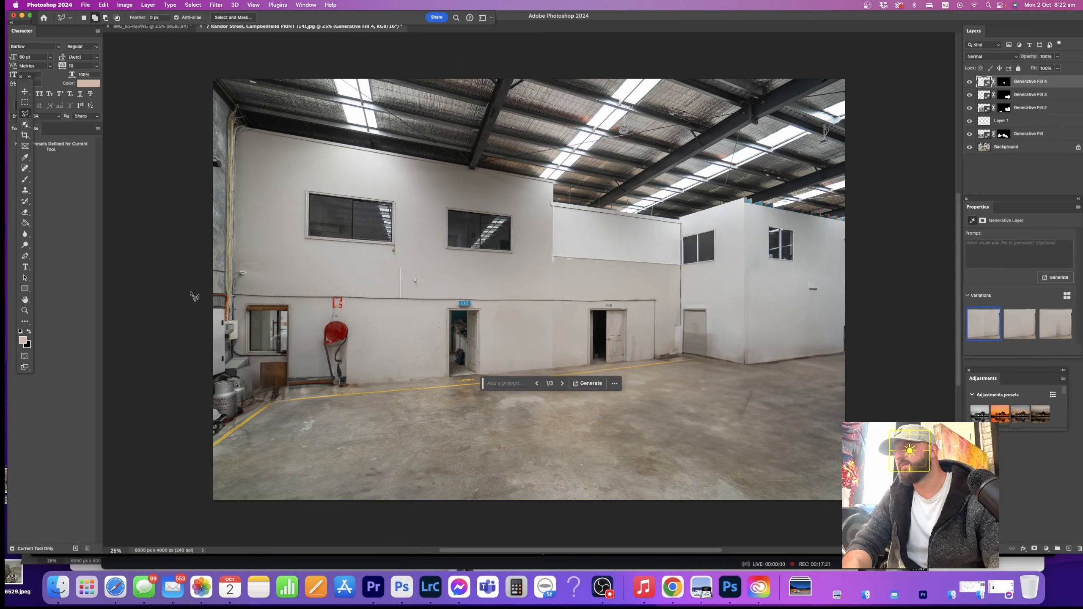
- Rasterize the top generative layer for Clone Stamp retouching of the small closed door and flatten the image
{"action": "key", "text": "m"}
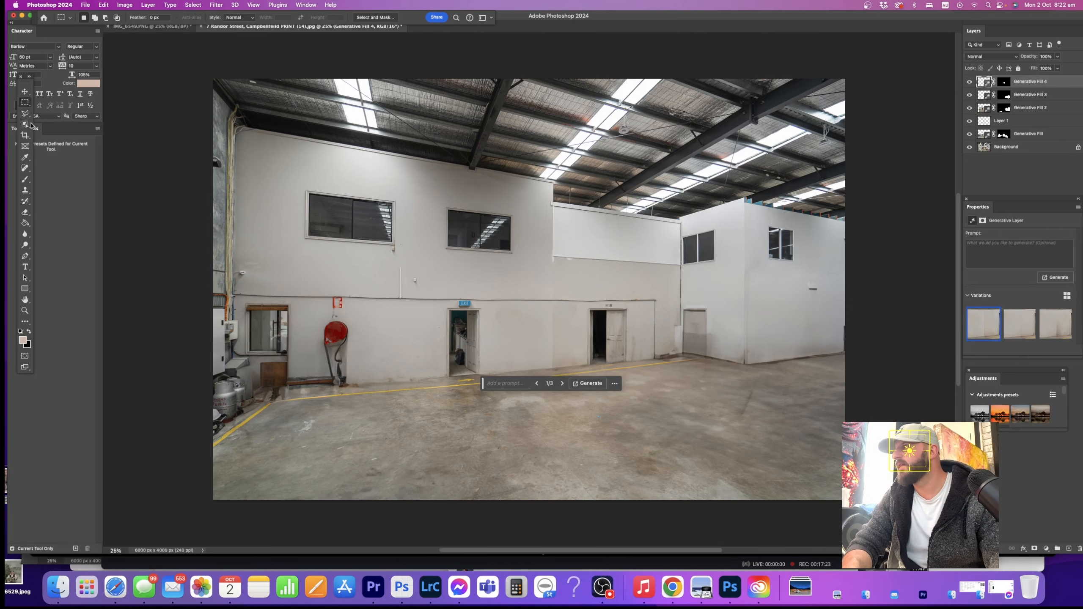
{"action": "key", "text": "z"}
{"action": "left_click", "coordinate": [709, 354]}
{"action": "left_click", "coordinate": [708, 354]}
{"action": "left_click", "coordinate": [709, 353]}
{"action": "left_click_drag", "start_coordinate": [741, 338], "coordinate": [714, 337]}
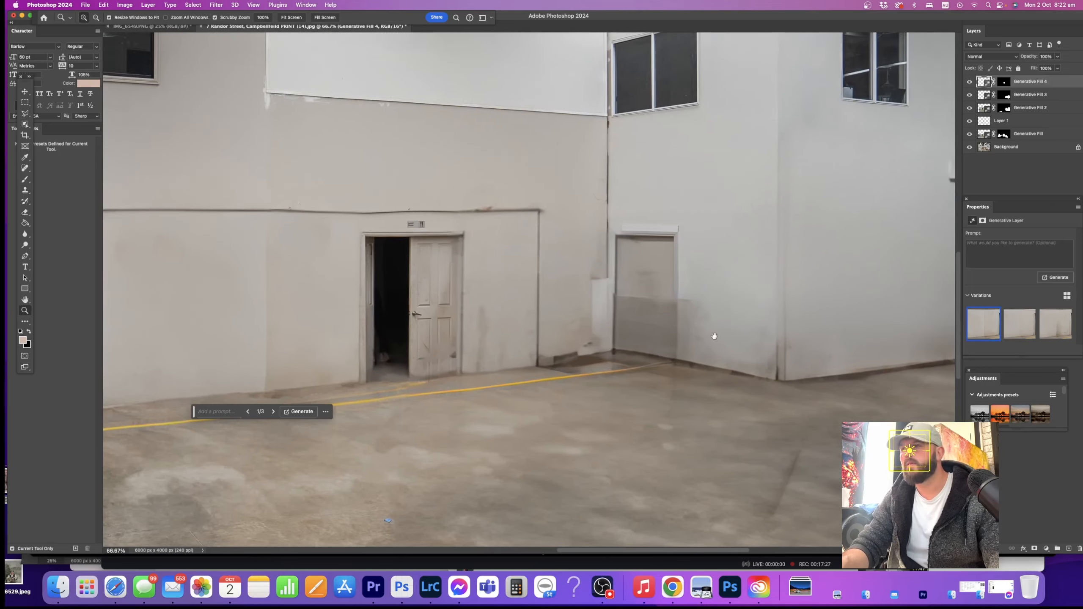
{"action": "left_click", "coordinate": [26, 190]}
{"action": "left_click", "coordinate": [668, 308], "text": "alt"}
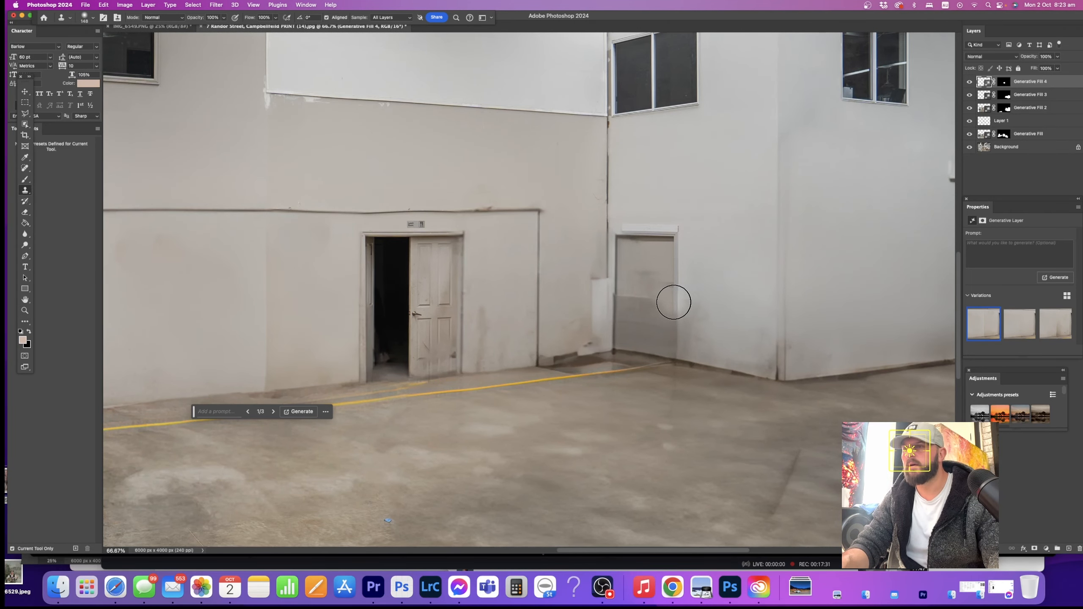
{"action": "left_click_drag", "start_coordinate": [674, 302], "coordinate": [671, 299]}
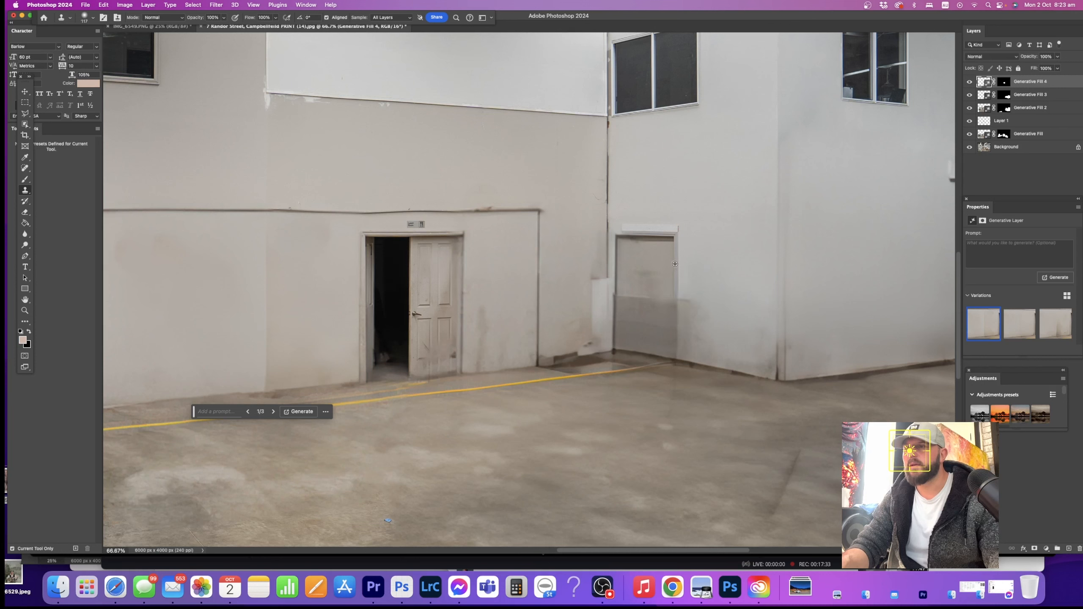
{"action": "left_click", "coordinate": [675, 299]}
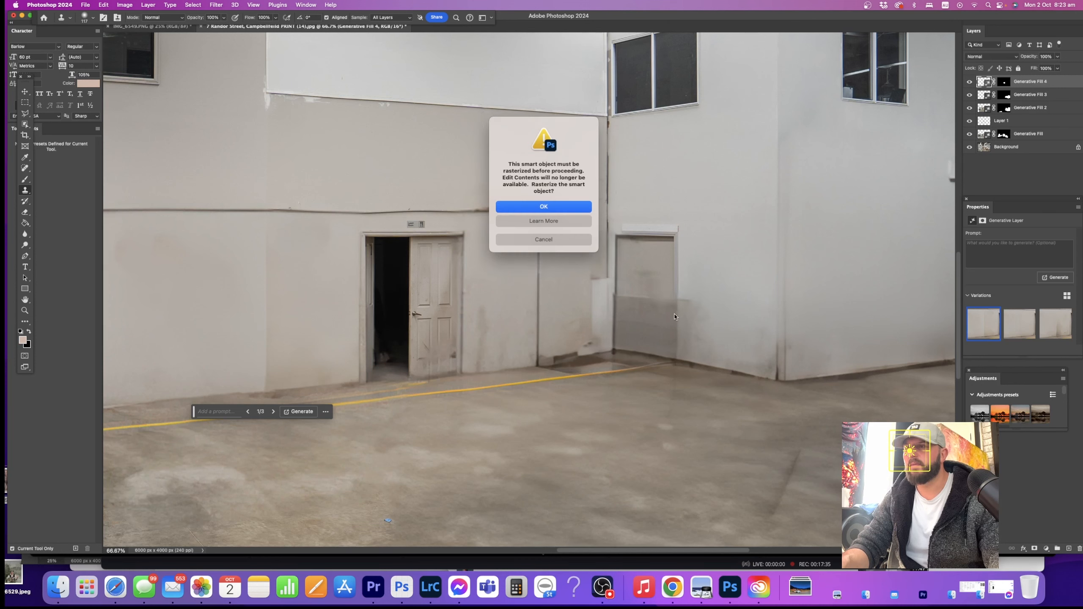
{"action": "left_click", "coordinate": [570, 209]}
{"action": "left_click", "coordinate": [56, 5]}
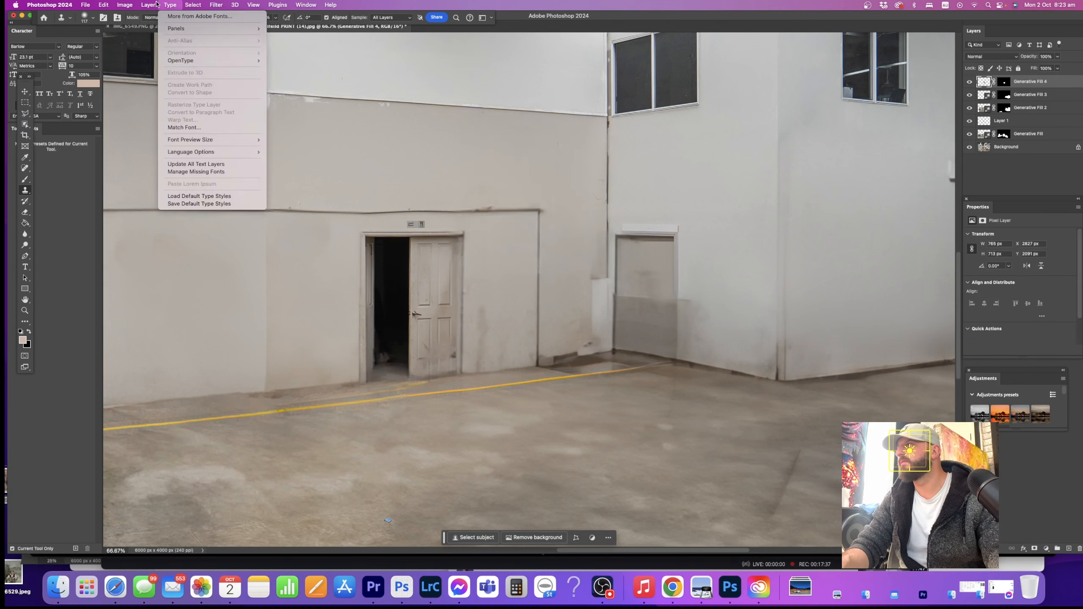
{"action": "mouse_move", "coordinate": [148, 6]}
{"action": "left_click", "coordinate": [164, 322]}
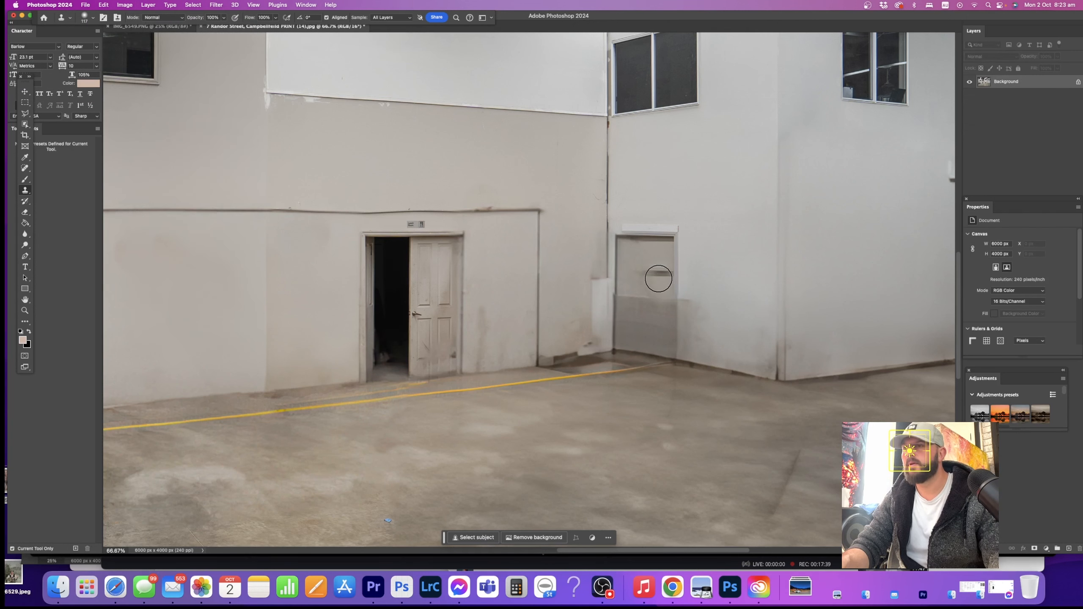
- Even out the dark lower half of the small closed door with Clone Stamp and a brush in the sampled door colour
{"action": "left_click_drag", "start_coordinate": [682, 277], "coordinate": [671, 346]}
{"action": "mouse_move", "coordinate": [636, 338]}
{"action": "left_mouse_down"}
{"action": "mouse_move", "coordinate": [658, 322]}
{"action": "mouse_move", "coordinate": [632, 316]}
{"action": "mouse_move", "coordinate": [617, 295]}
{"action": "mouse_move", "coordinate": [617, 337]}
{"action": "left_mouse_up"}
{"action": "left_click", "coordinate": [616, 261], "text": "alt"}
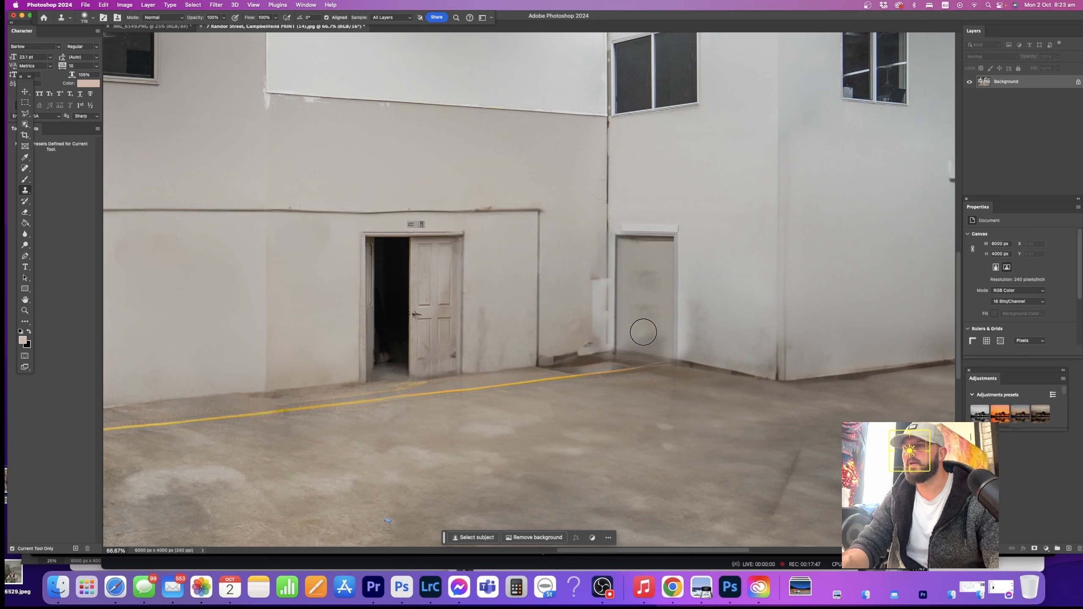
{"action": "key", "text": "b"}
{"action": "left_click_drag", "start_coordinate": [675, 315], "coordinate": [660, 322]}
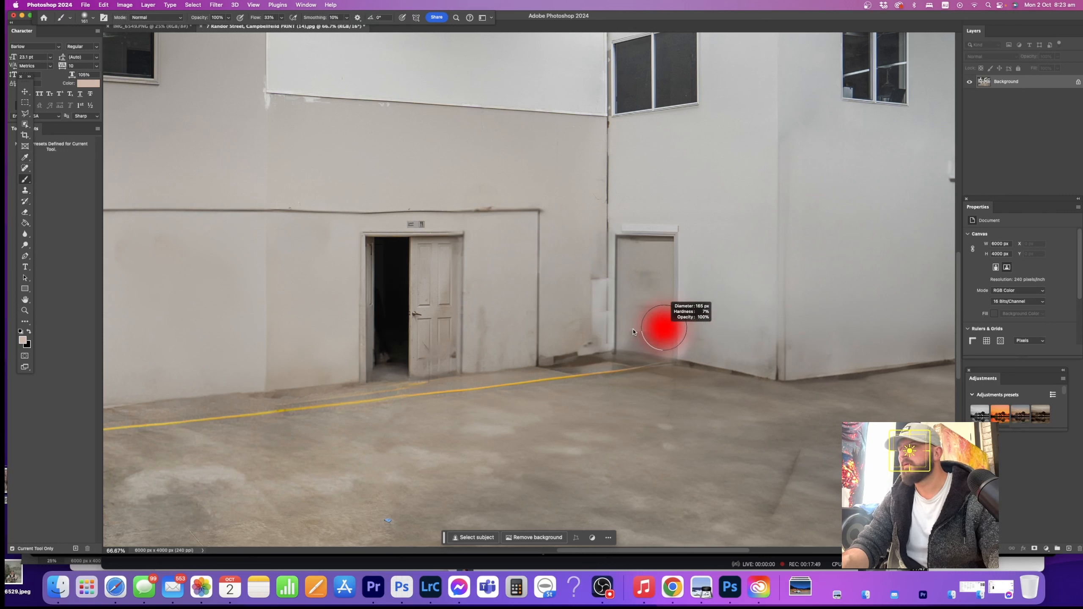
{"action": "left_click", "coordinate": [641, 300], "text": "alt"}
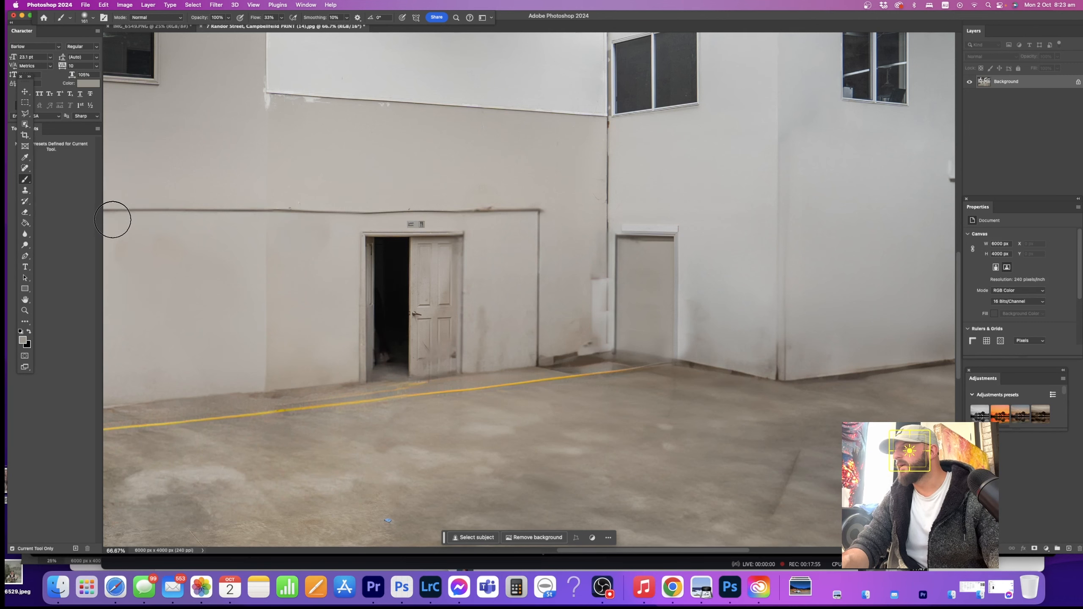
- Remove the dark timber strip along the wall base beside the red hose reel with Clone Stamp
{"action": "key", "text": "super+minus"}
{"action": "key", "text": "super+minus"}
{"action": "key", "text": "super+minus"}
{"action": "key", "text": "super+minus"}
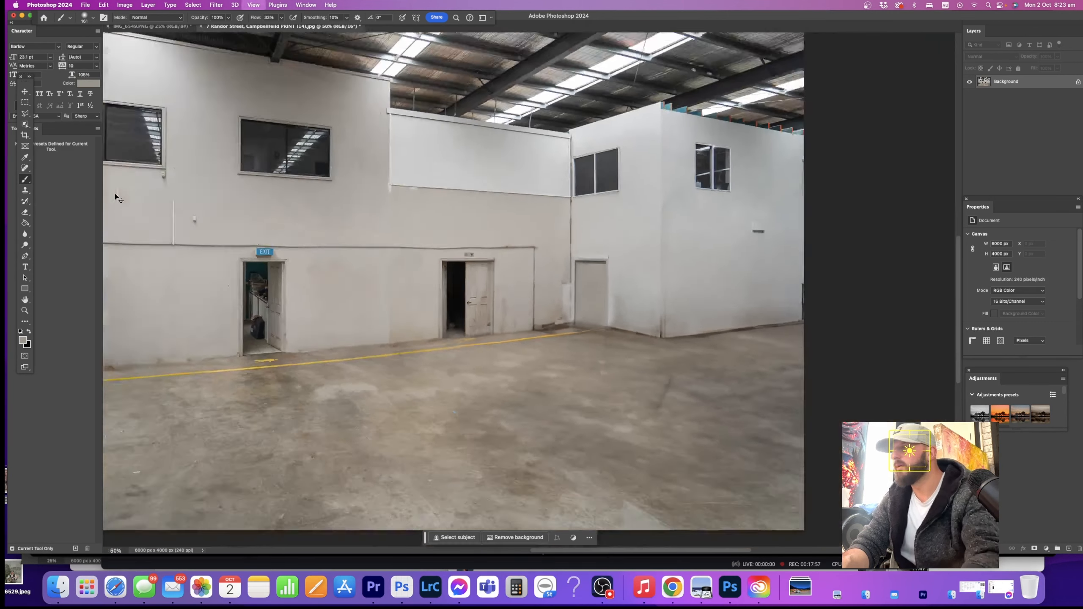
{"action": "key", "text": "z"}
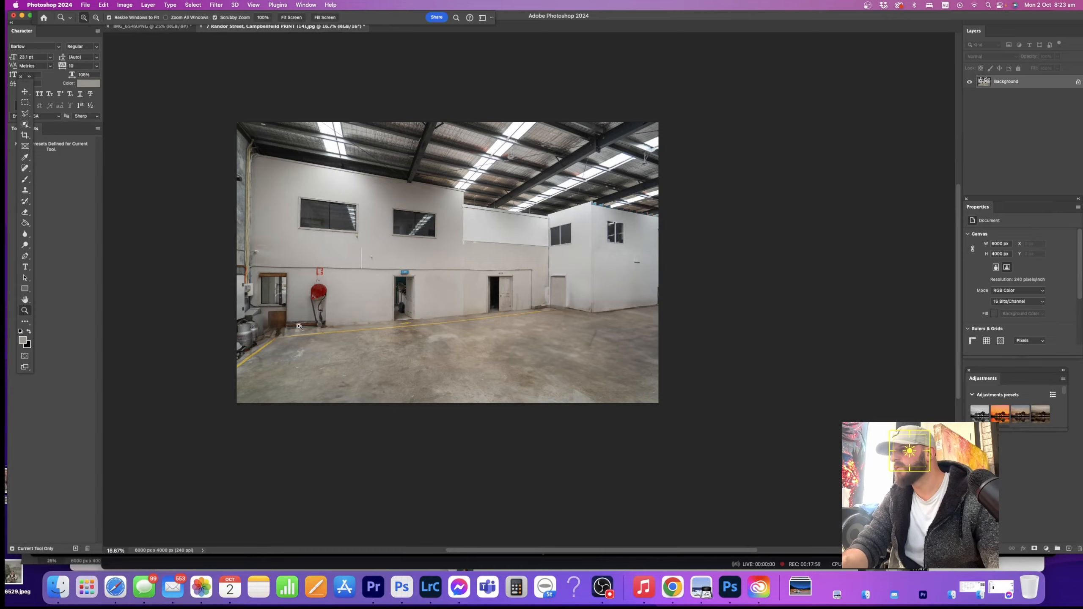
{"action": "left_click_drag", "start_coordinate": [298, 327], "coordinate": [406, 316]}
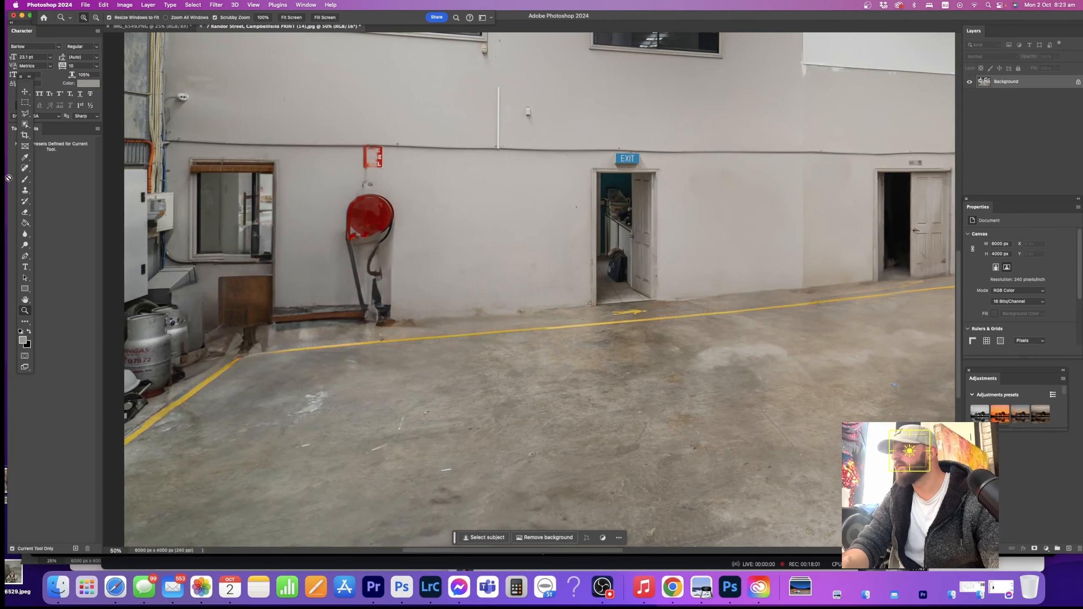
{"action": "left_click", "coordinate": [25, 190]}
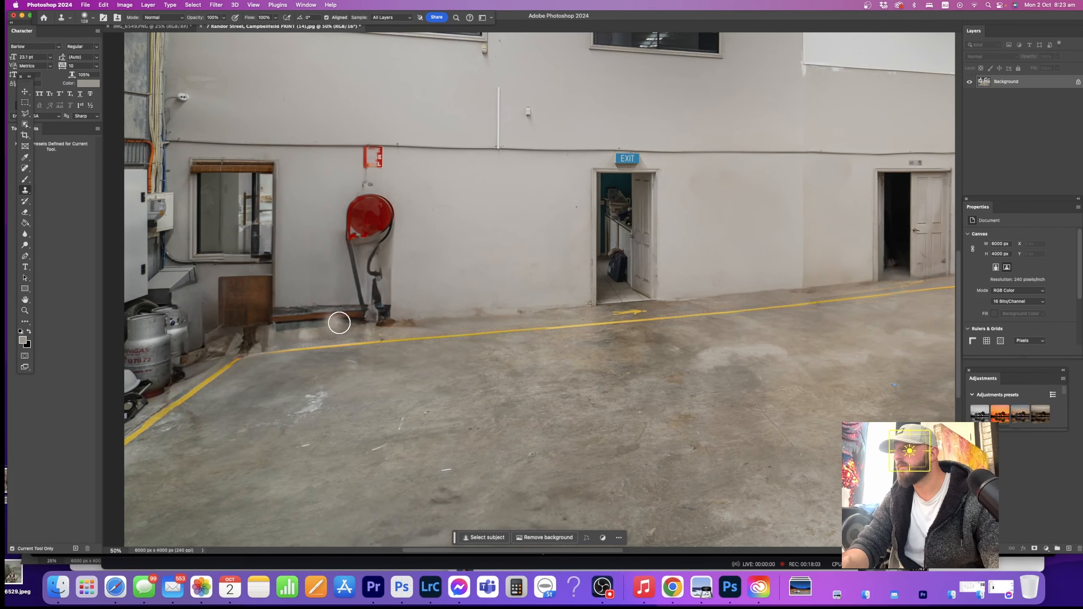
{"action": "mouse_move", "coordinate": [339, 322]}
{"action": "left_mouse_down"}
{"action": "mouse_move", "coordinate": [353, 319]}
{"action": "mouse_move", "coordinate": [281, 321]}
{"action": "mouse_move", "coordinate": [338, 311]}
{"action": "mouse_move", "coordinate": [292, 309]}
{"action": "mouse_move", "coordinate": [333, 317]}
{"action": "mouse_move", "coordinate": [326, 321]}
{"action": "left_mouse_up"}
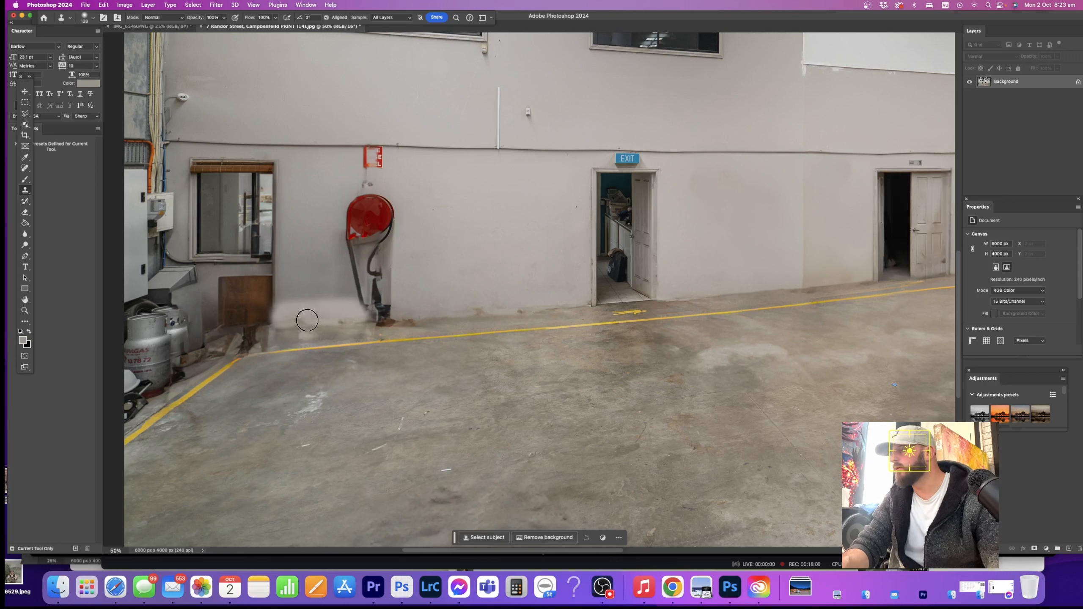
- Brush sampled wall colour over the patchy wall base between the brown panel and the hose reel
{"action": "key", "text": "super+minus"}
{"action": "scroll", "coordinate": [308, 321], "scroll_direction": "right", "scroll_amount": 3}
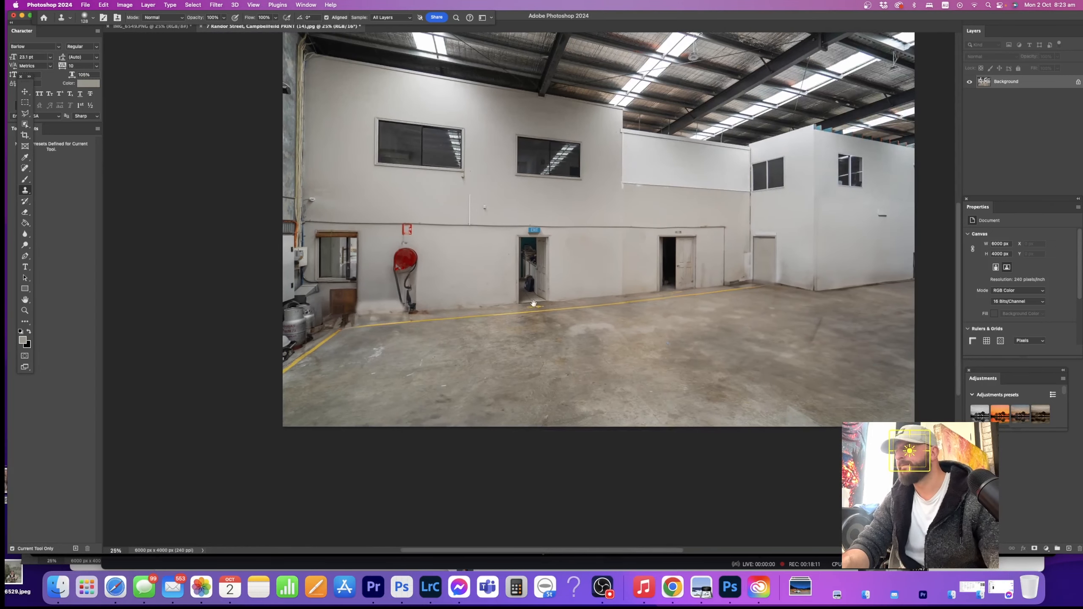
{"action": "left_click", "coordinate": [24, 180]}
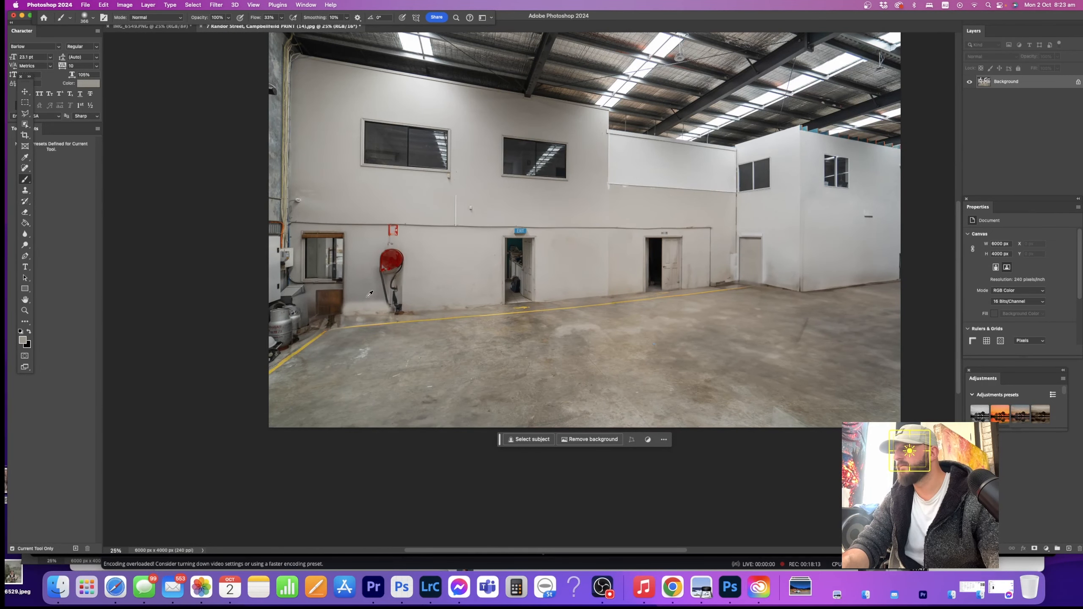
{"action": "mouse_move", "coordinate": [377, 301]}
{"action": "left_mouse_down"}
{"action": "mouse_move", "coordinate": [360, 307]}
{"action": "mouse_move", "coordinate": [382, 307]}
{"action": "left_mouse_up"}
{"action": "left_click_drag", "start_coordinate": [381, 305], "coordinate": [365, 305]}
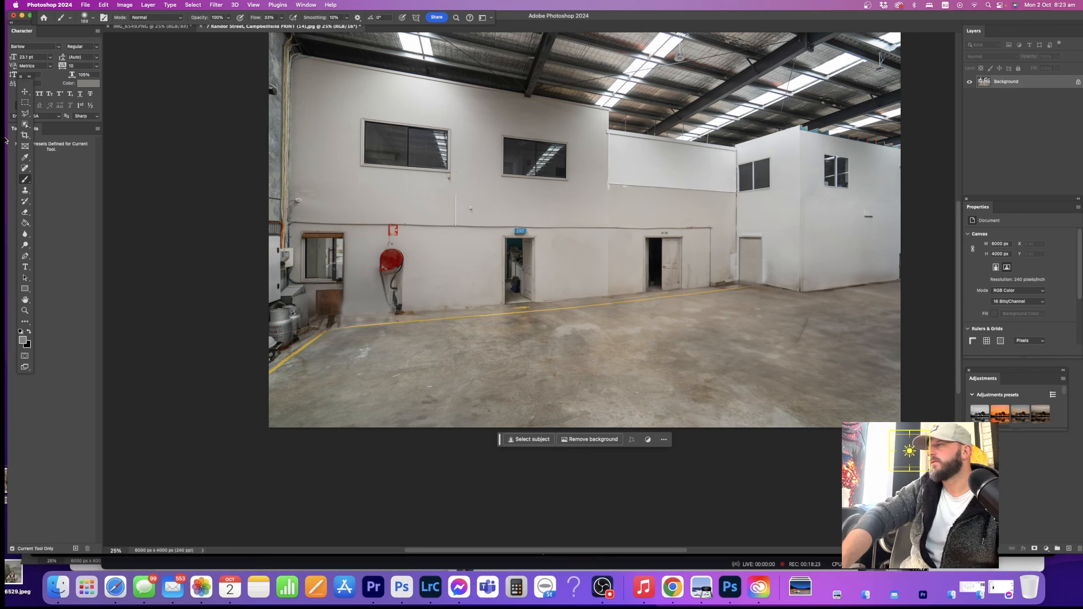
- Remove the brown panel below the window by lassoing it and running Generative Fill without a prompt
{"action": "left_click", "coordinate": [25, 116]}
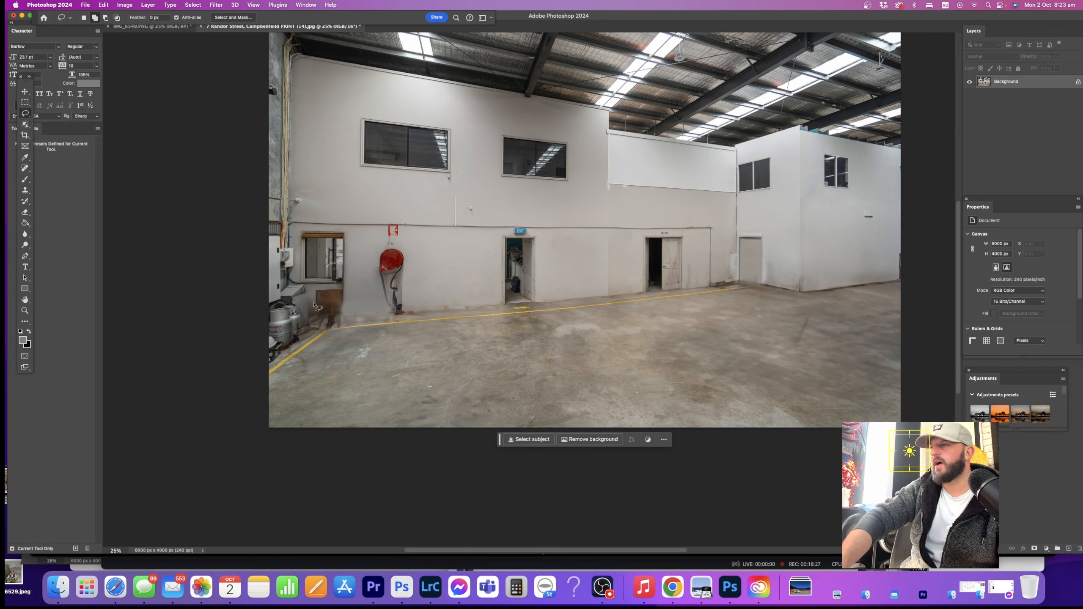
{"action": "mouse_move", "coordinate": [349, 289]}
{"action": "left_mouse_down"}
{"action": "mouse_move", "coordinate": [311, 291]}
{"action": "mouse_move", "coordinate": [308, 334]}
{"action": "mouse_move", "coordinate": [343, 330]}
{"action": "mouse_move", "coordinate": [346, 294]}
{"action": "left_mouse_up"}
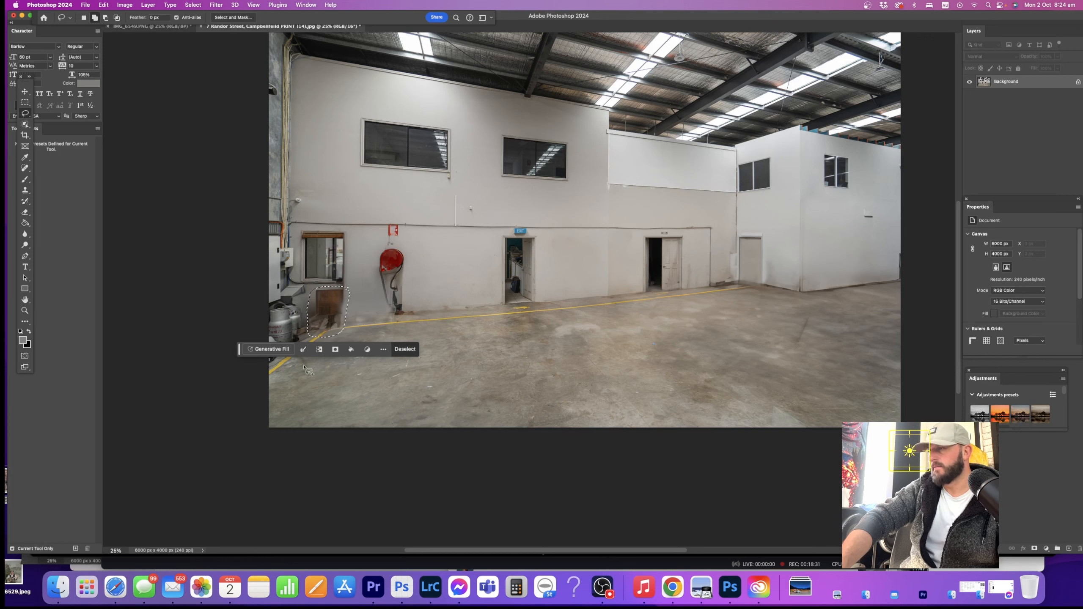
{"action": "left_click", "coordinate": [265, 349]}
{"action": "left_click", "coordinate": [424, 351]}
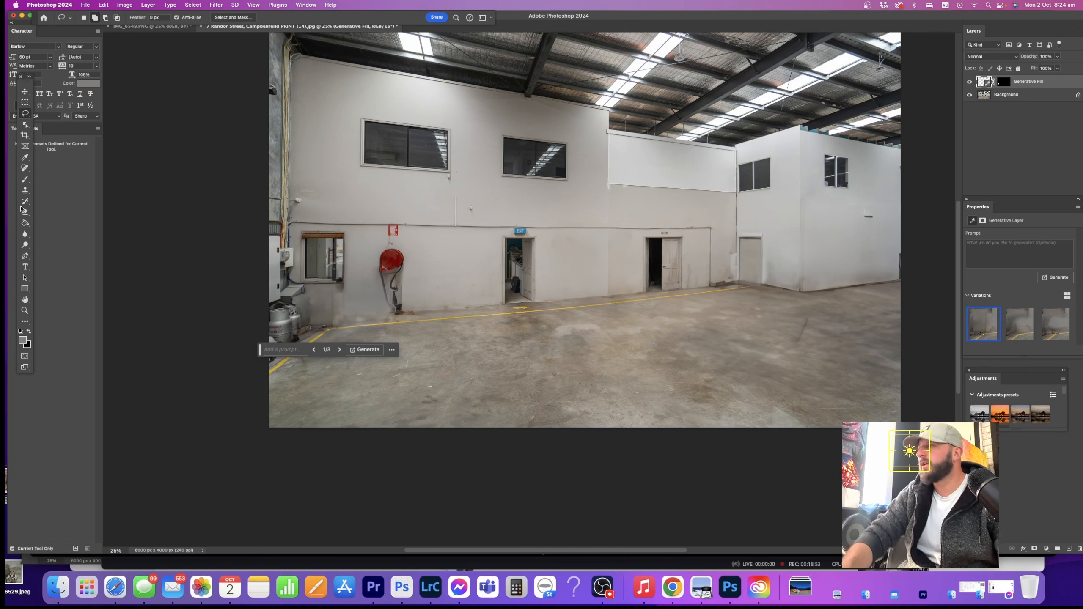
- Enlarge the Clone Stamp brush, rasterize the new generative layer and merge the visible layers
{"action": "left_click", "coordinate": [25, 191]}
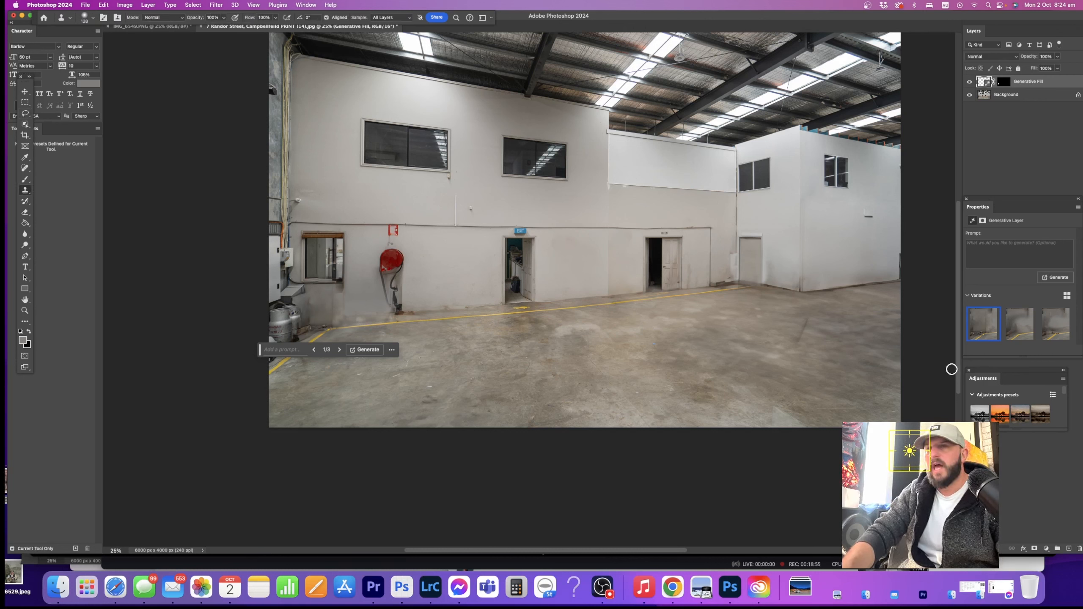
{"action": "key", "text": "bracketright"}
{"action": "key", "text": "bracketright"}
{"action": "key", "text": "bracketright"}
{"action": "key", "text": "bracketright"}
{"action": "key", "text": "bracketright"}
{"action": "left_click", "coordinate": [794, 341]}
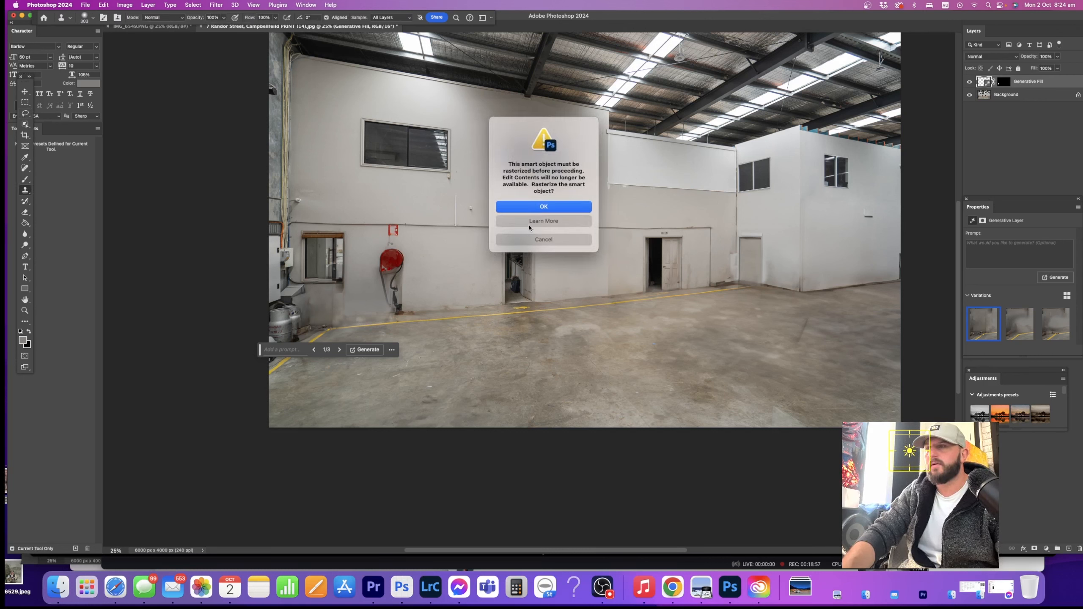
{"action": "key", "text": "Return"}
{"action": "left_click", "coordinate": [193, 4]}
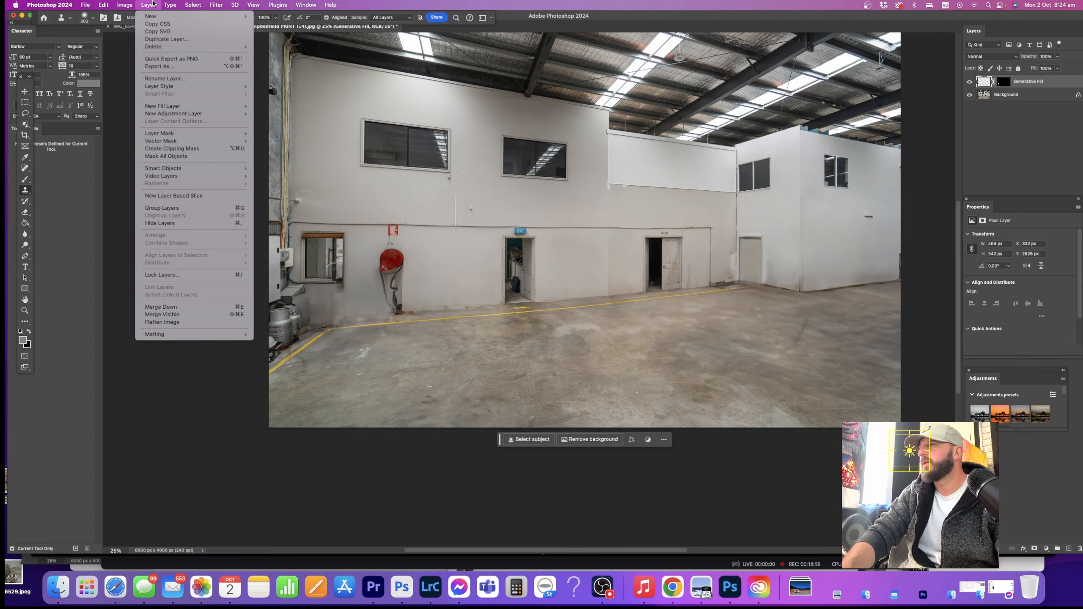
{"action": "left_click", "coordinate": [162, 315]}
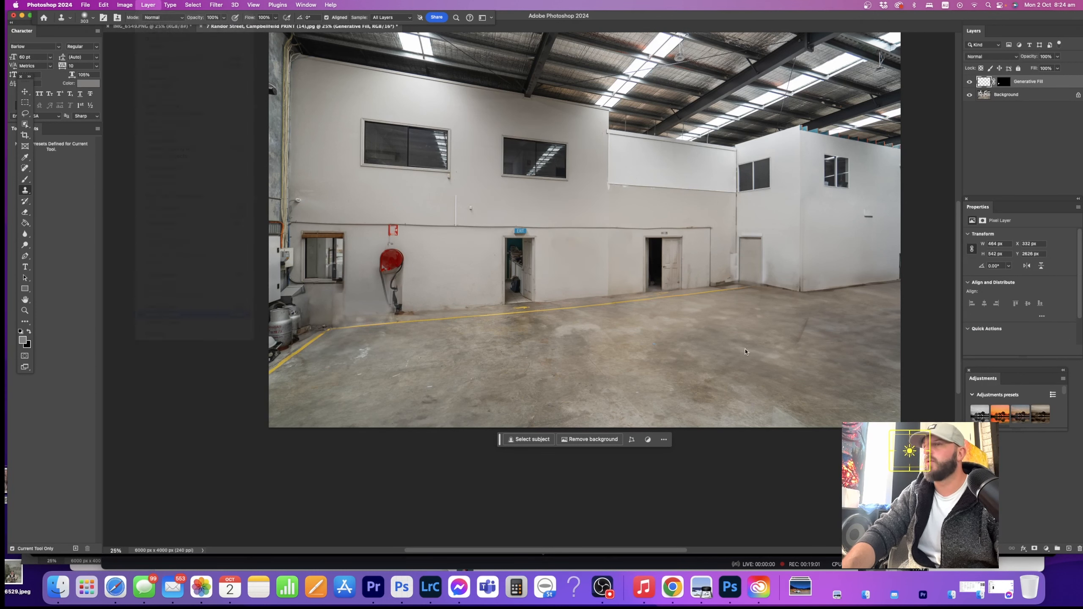
- Even out the dark streaks on the concrete floor with Clone Stamp and a large brush
{"action": "mouse_move", "coordinate": [838, 342]}
{"action": "left_mouse_down"}
{"action": "mouse_move", "coordinate": [804, 322]}
{"action": "mouse_move", "coordinate": [797, 343]}
{"action": "left_mouse_up"}
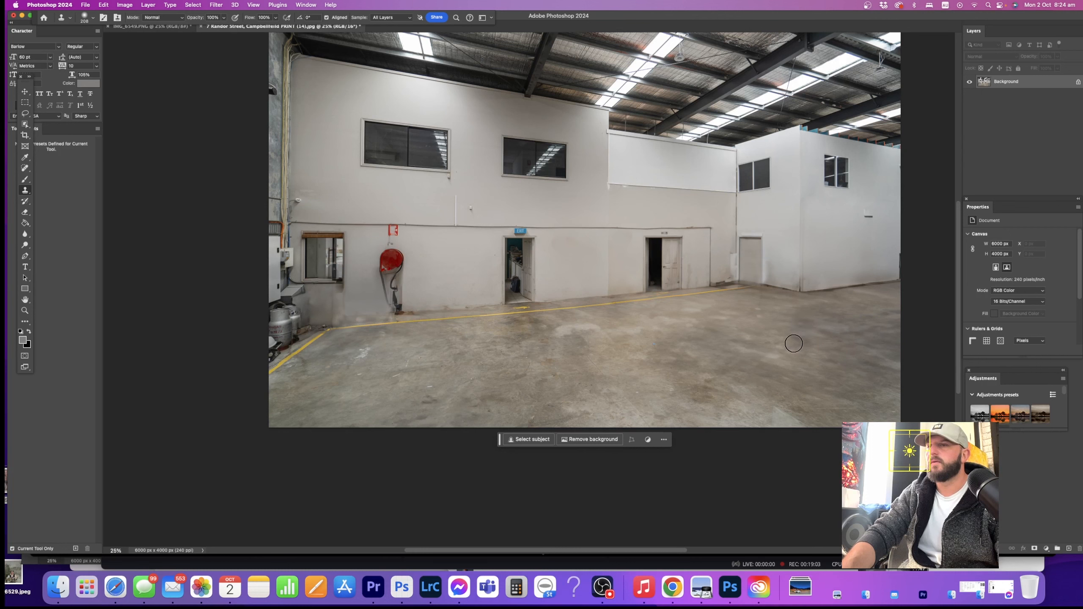
{"action": "left_click", "coordinate": [25, 180]}
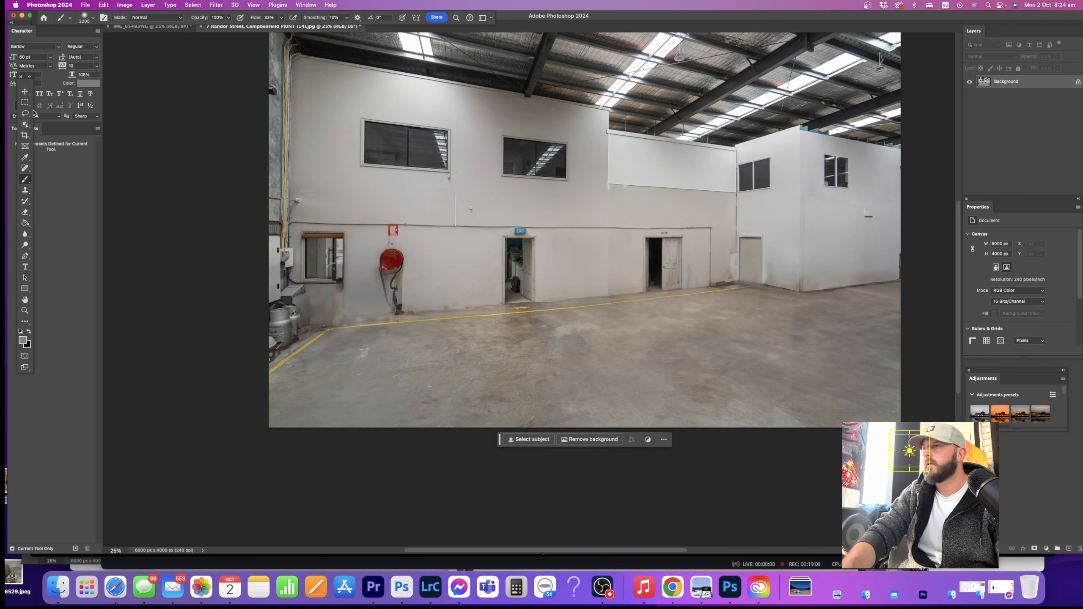
- Save the retouched warehouse photo
{"action": "left_click", "coordinate": [24, 104]}
{"action": "key", "text": "super+minus"}
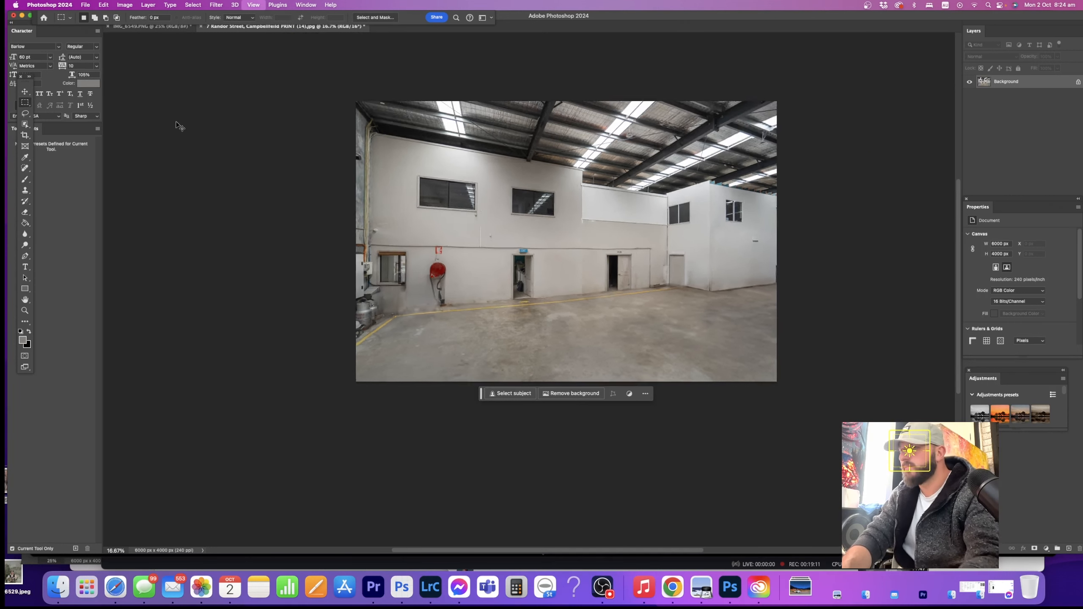
{"action": "key", "text": "super+s"}
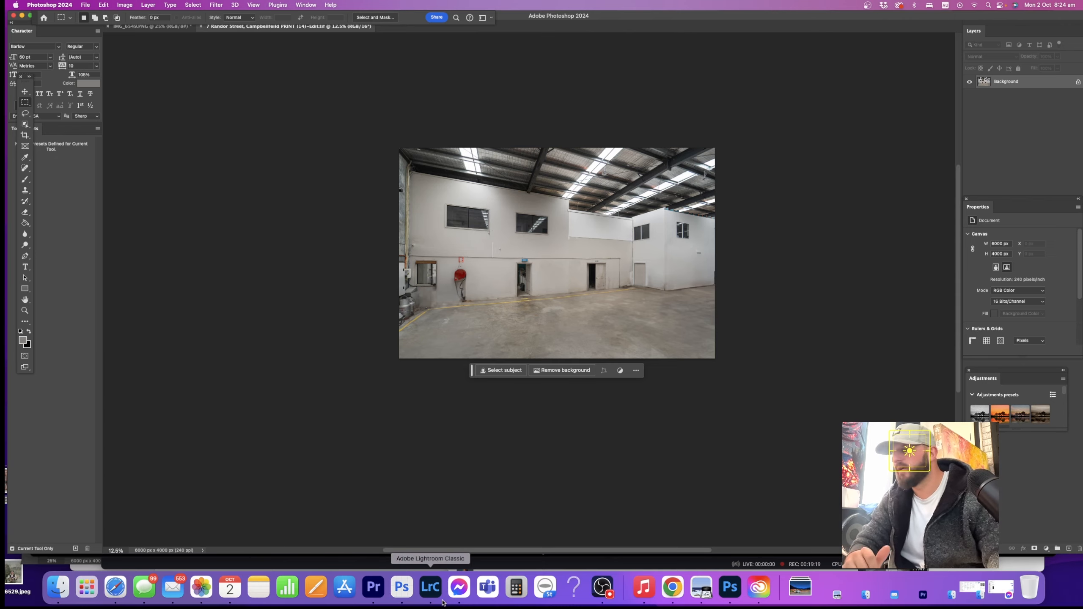
- Switch to Lightroom Classic and compare the saved warehouse edit with the original cluttered PRINT (14) photo
{"action": "left_click", "coordinate": [431, 587]}
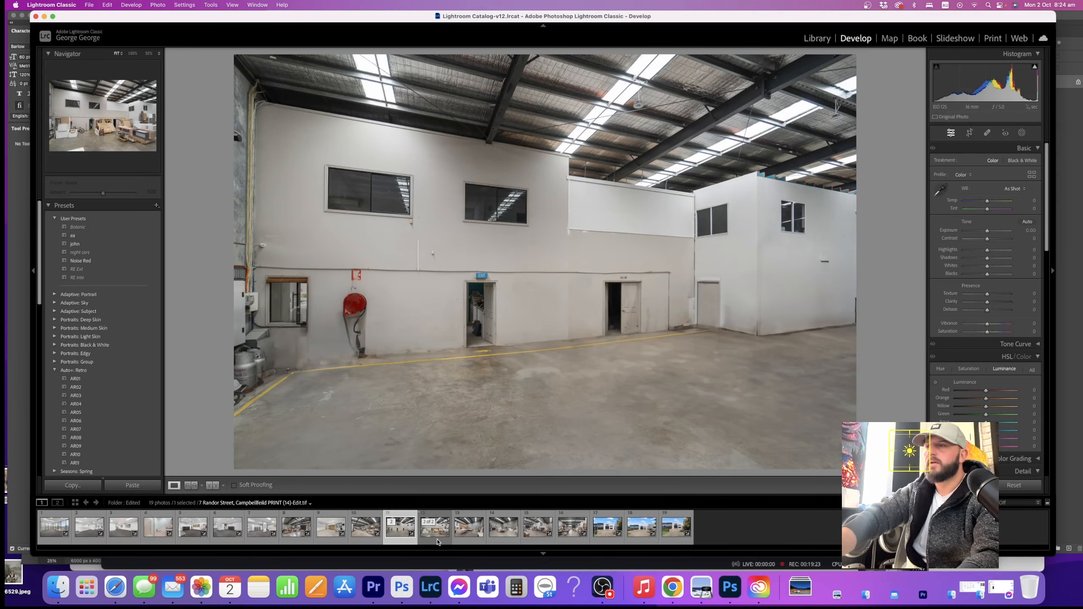
{"action": "left_click", "coordinate": [437, 542]}
{"action": "key", "text": "Left"}
{"action": "key", "text": "Right"}
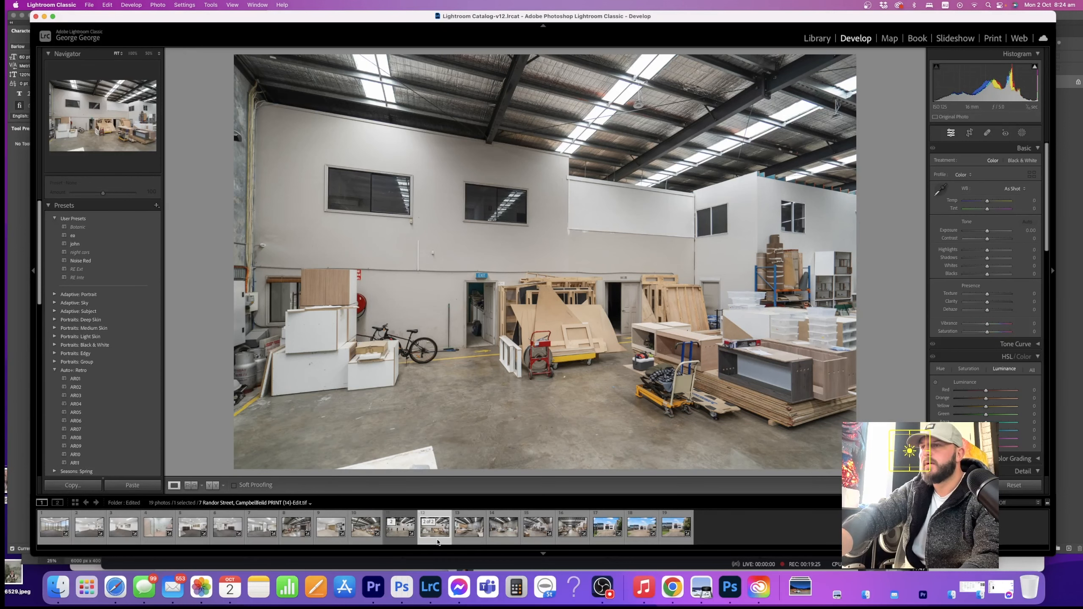
{"action": "key", "text": "Left"}
{"action": "key", "text": "Right"}
{"action": "key", "text": "Left"}
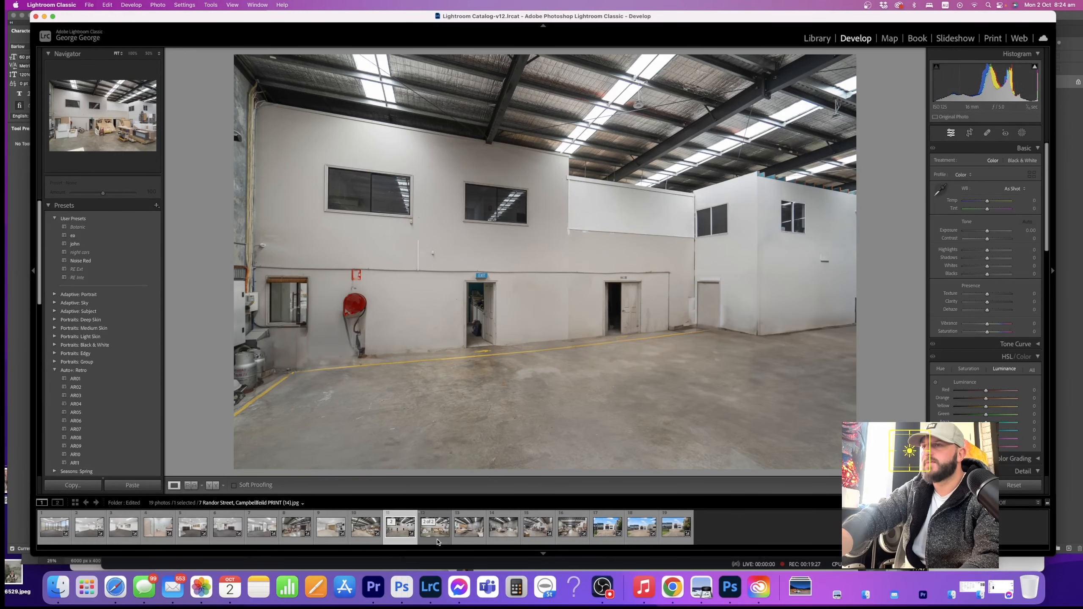
{"action": "key", "text": "Right"}
{"action": "key", "text": "Left"}
{"action": "key", "text": "Right"}
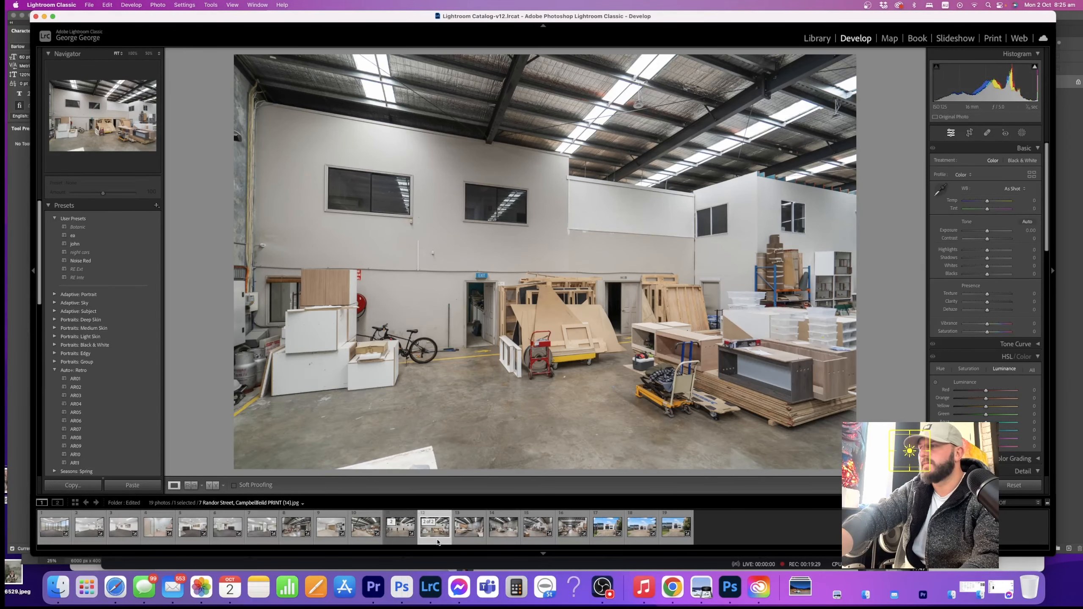
{"action": "key", "text": "Left"}
{"action": "key", "text": "Right"}
{"action": "key", "text": "Left"}
{"action": "key", "text": "Right"}
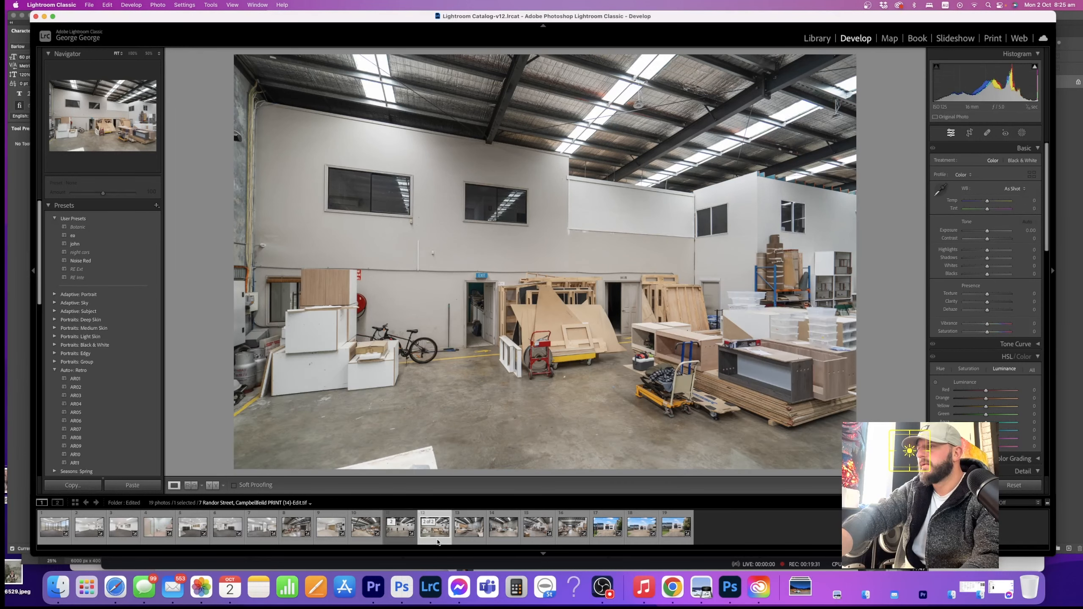
{"action": "key", "text": "Left"}
{"action": "key", "text": "Right"}
{"action": "key", "text": "Left"}
{"action": "key", "text": "Right"}
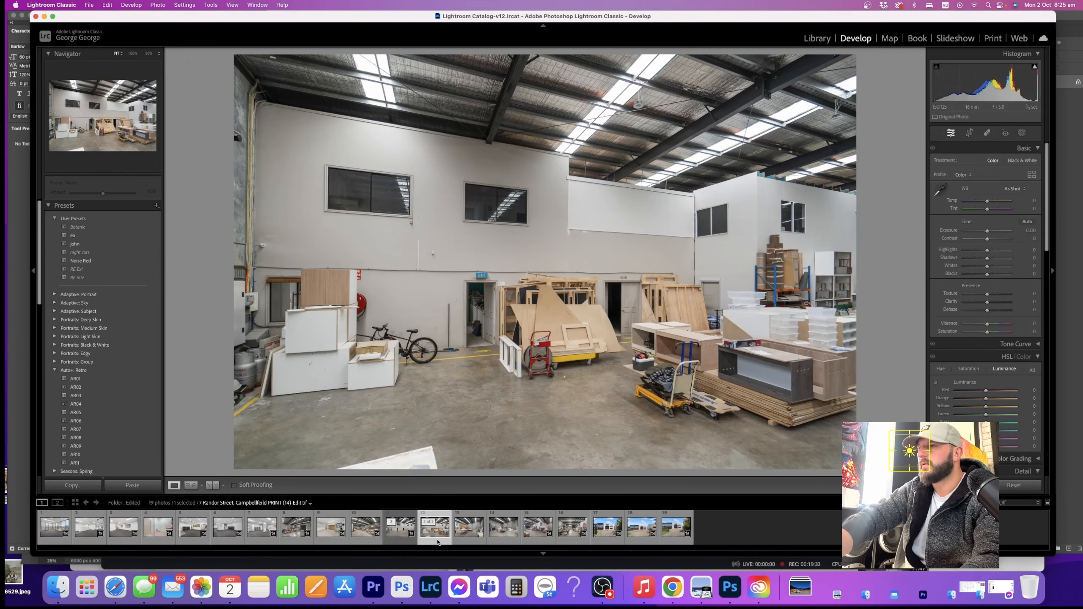
- Compare the warehouse edit with the original PRINT (14) photo once more, and remove the original from the Lightroom catalog without deleting it from disk
{"action": "key", "text": "Left"}
{"action": "key", "text": "Right"}
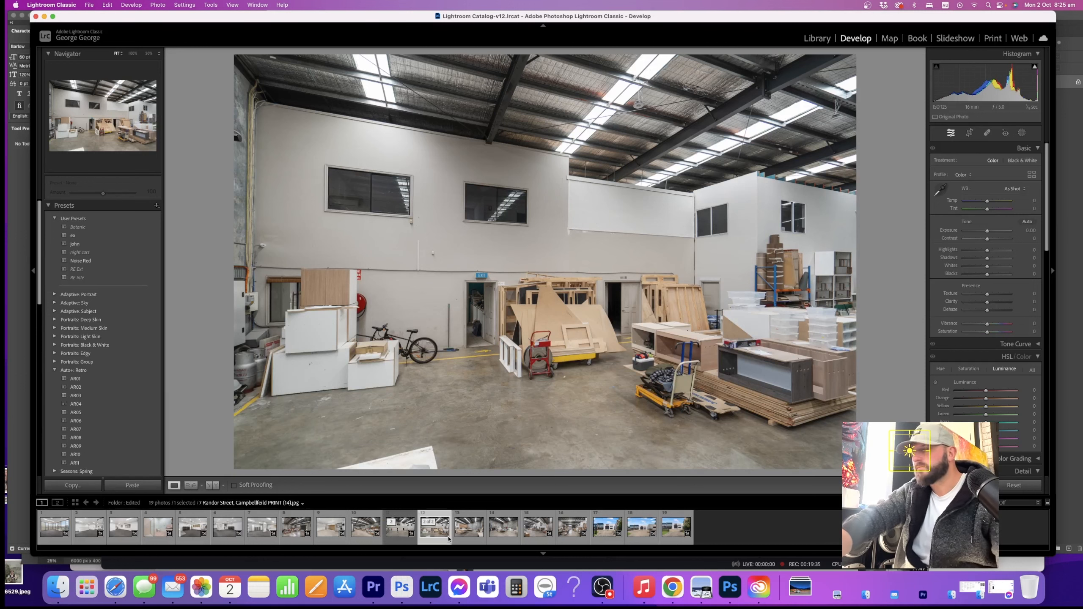
{"action": "right_click", "coordinate": [432, 543]}
{"action": "left_click", "coordinate": [459, 548]}
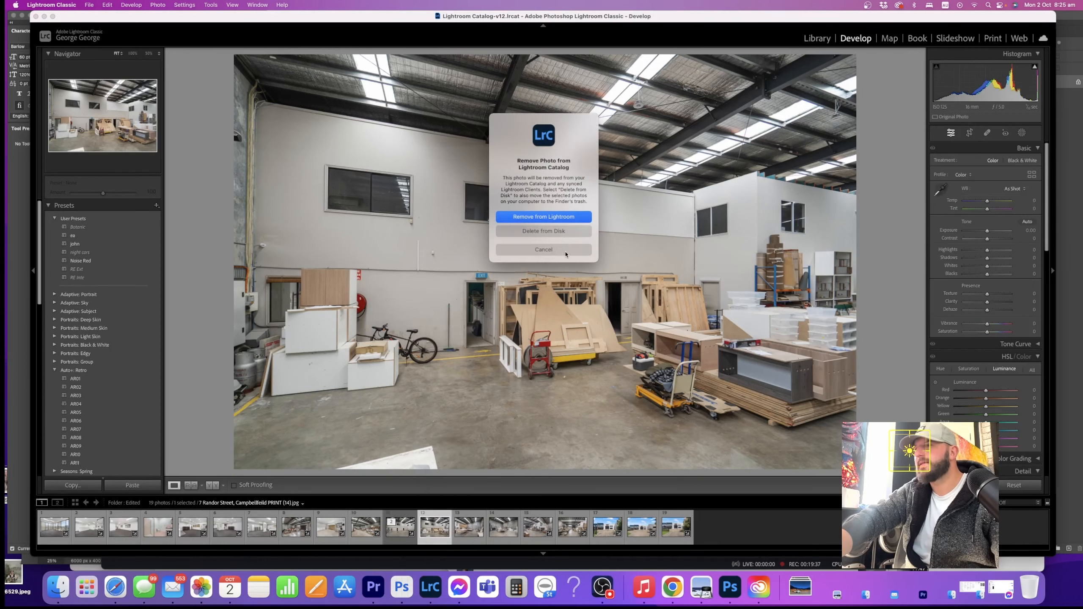
{"action": "key", "text": "Return"}
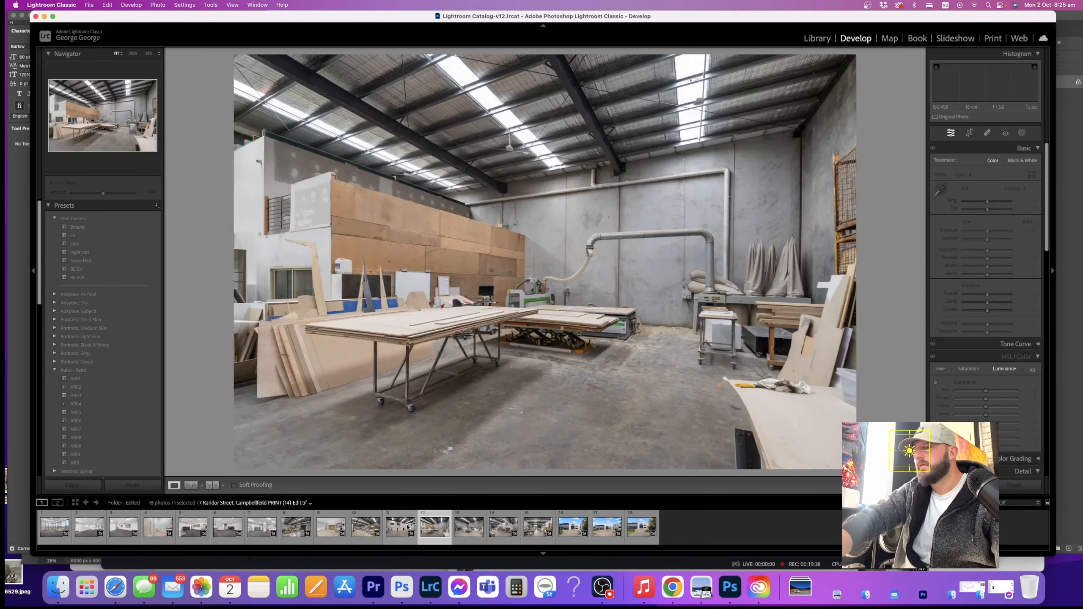
- Remove the small items lying on the pale board in the right foreground of the PRINT (15) photo with the content-aware Remove tool
{"action": "left_click", "coordinate": [400, 529]}
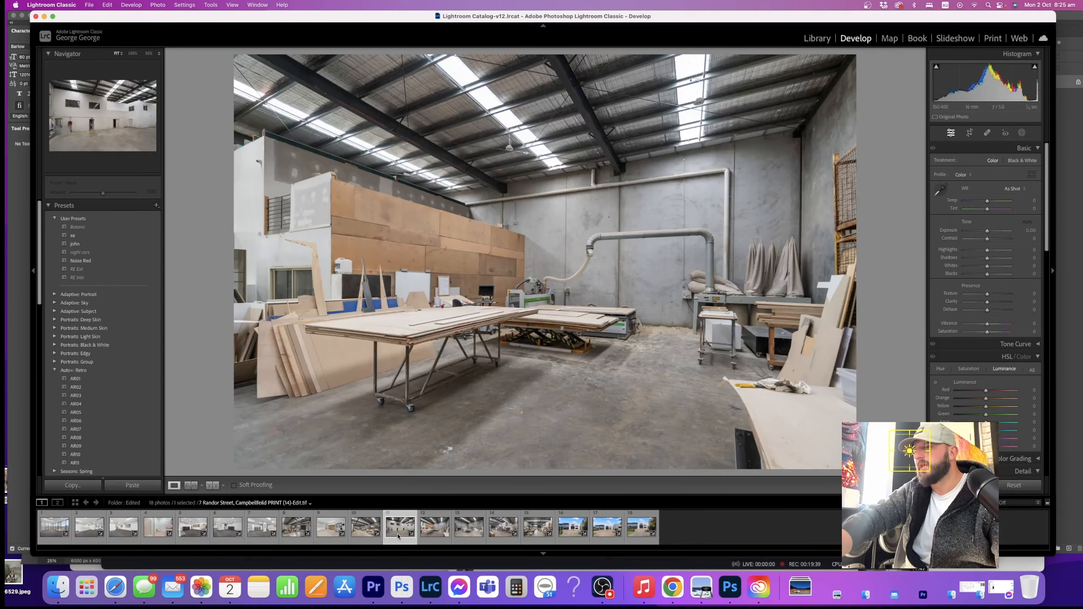
{"action": "left_click", "coordinate": [438, 542]}
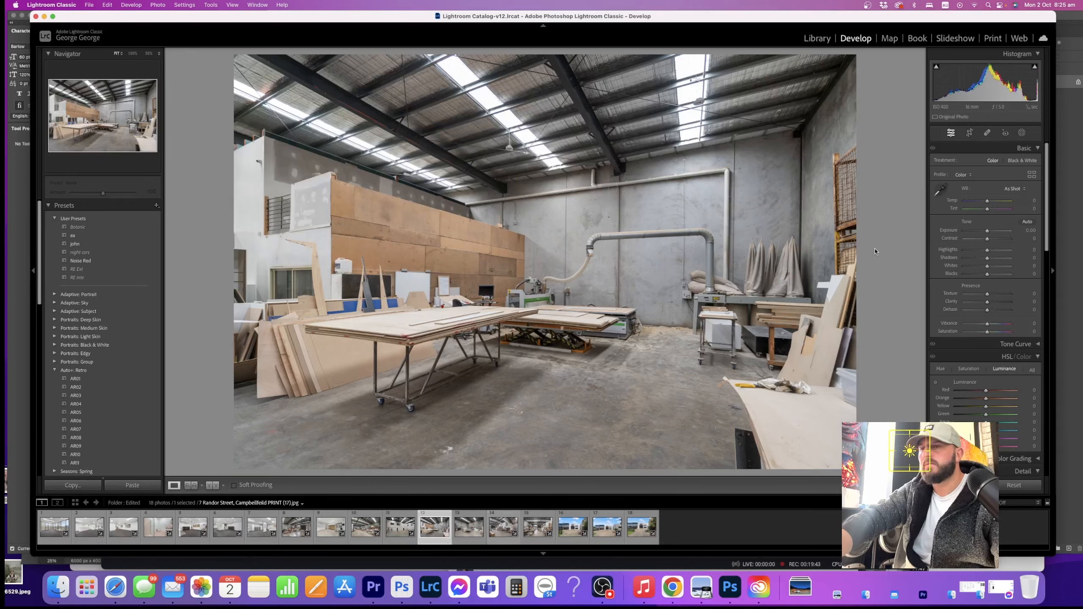
{"action": "key", "text": "q"}
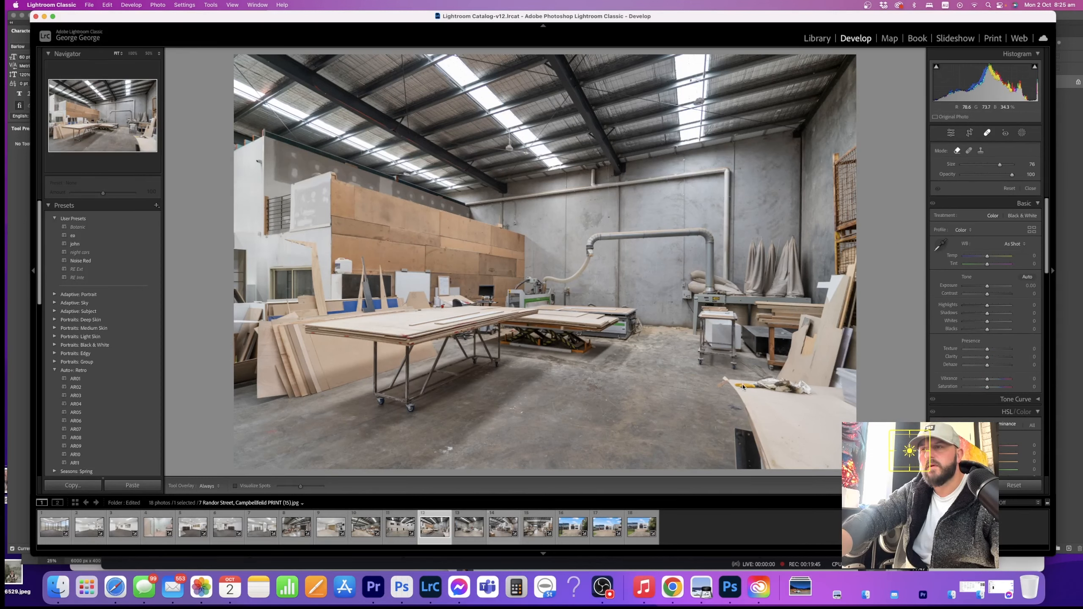
{"action": "mouse_move", "coordinate": [743, 388]}
{"action": "left_mouse_down"}
{"action": "mouse_move", "coordinate": [803, 388]}
{"action": "mouse_move", "coordinate": [737, 383]}
{"action": "left_mouse_up"}
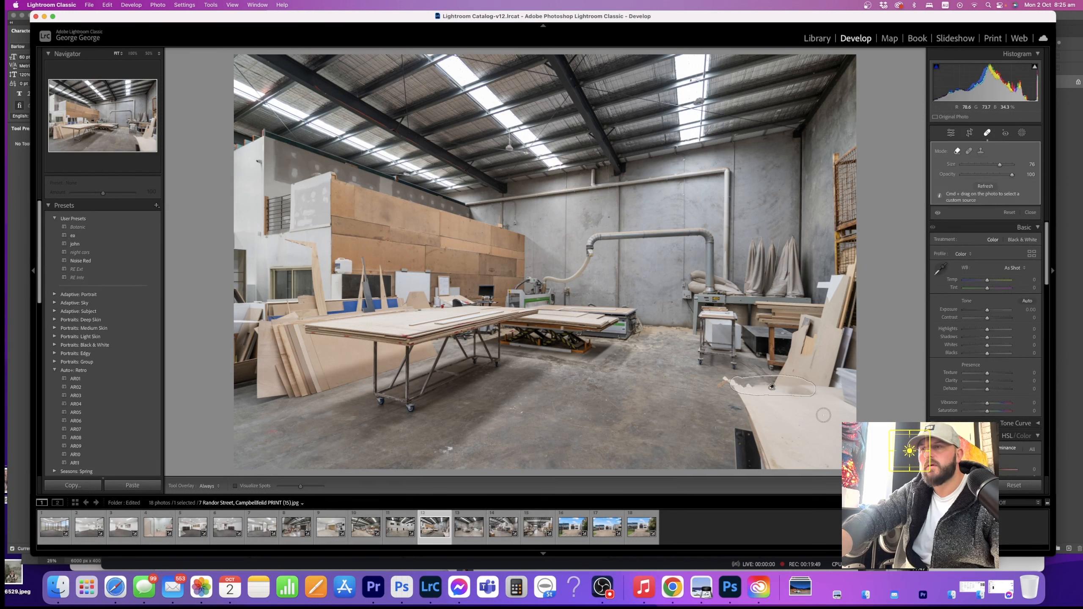
{"action": "double_click", "coordinate": [969, 136]}
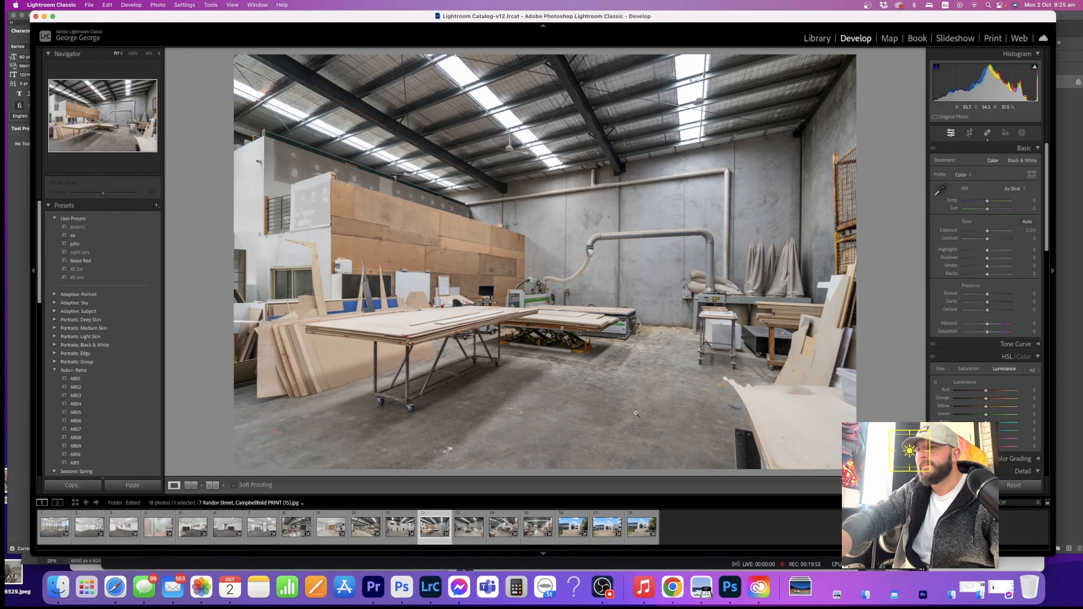
- Remove the light specks from the concrete floor in the PRINT (15) photo and reprocess the spot beside the pale board using content-aware Remove
{"action": "key", "text": "q"}
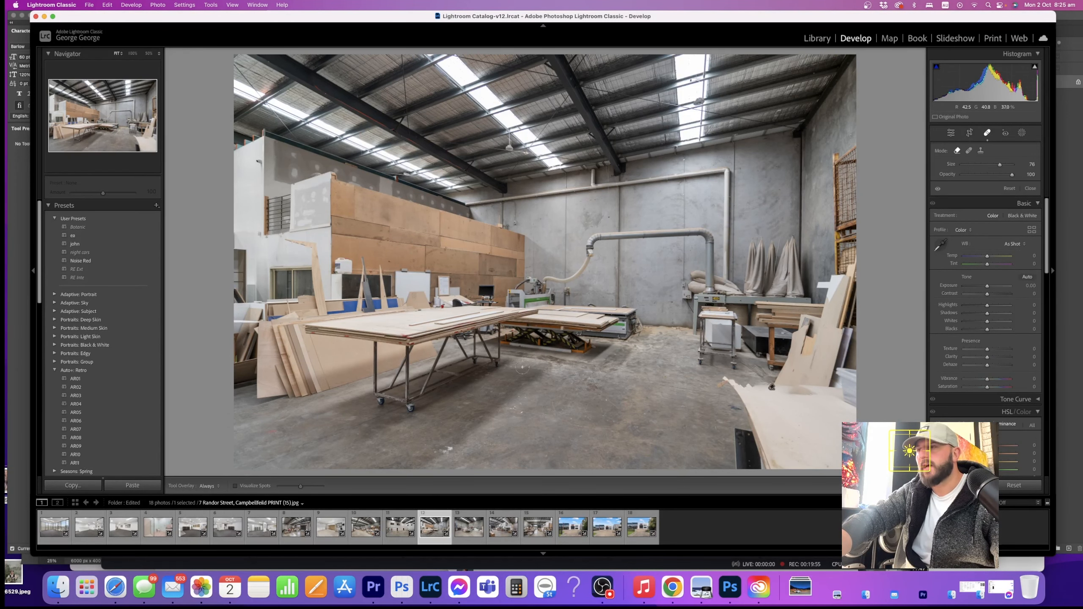
{"action": "left_click_drag", "start_coordinate": [462, 443], "coordinate": [442, 455]}
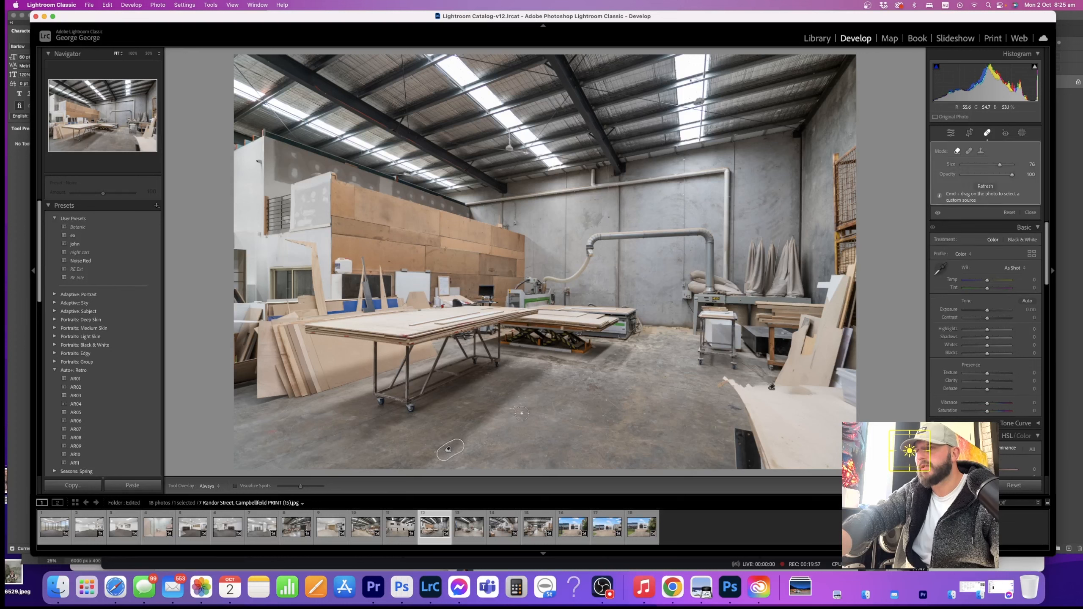
{"action": "left_click", "coordinate": [606, 401]}
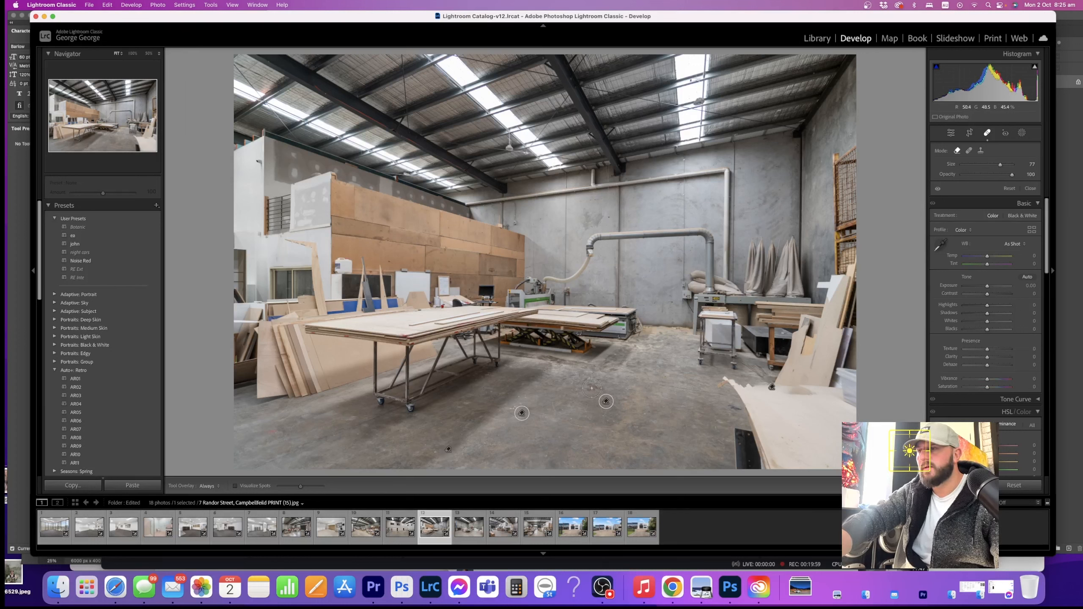
{"action": "left_click", "coordinate": [734, 412]}
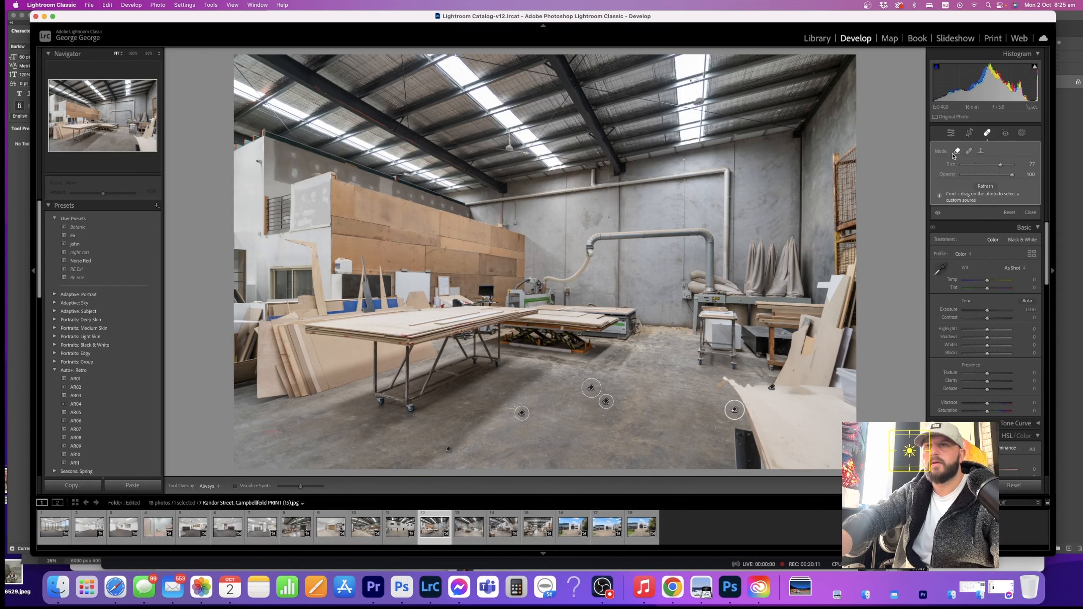
{"action": "left_click", "coordinate": [969, 152]}
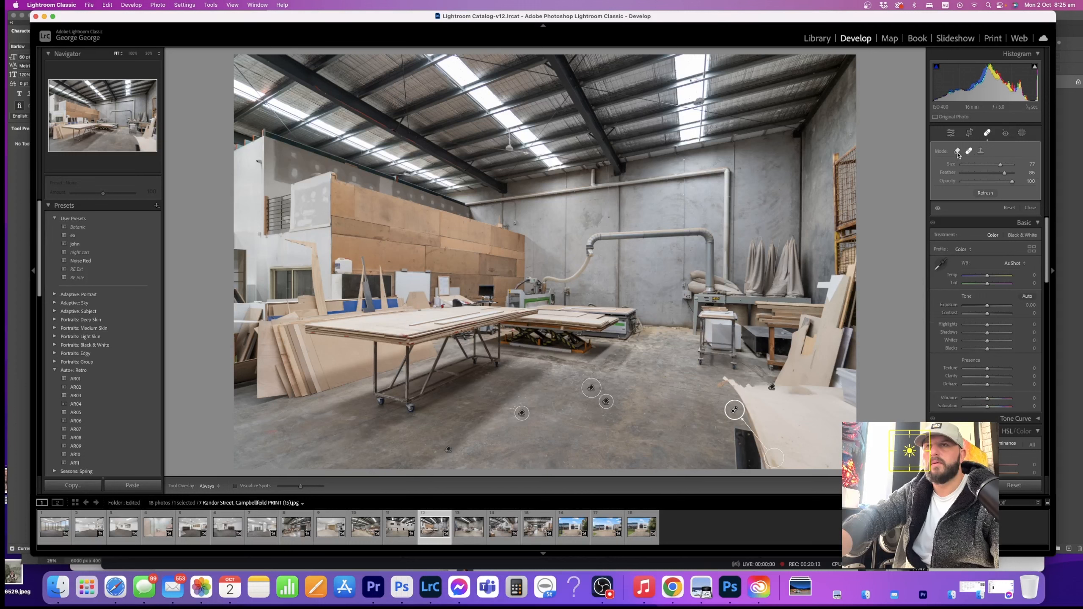
{"action": "left_click", "coordinate": [957, 152]}
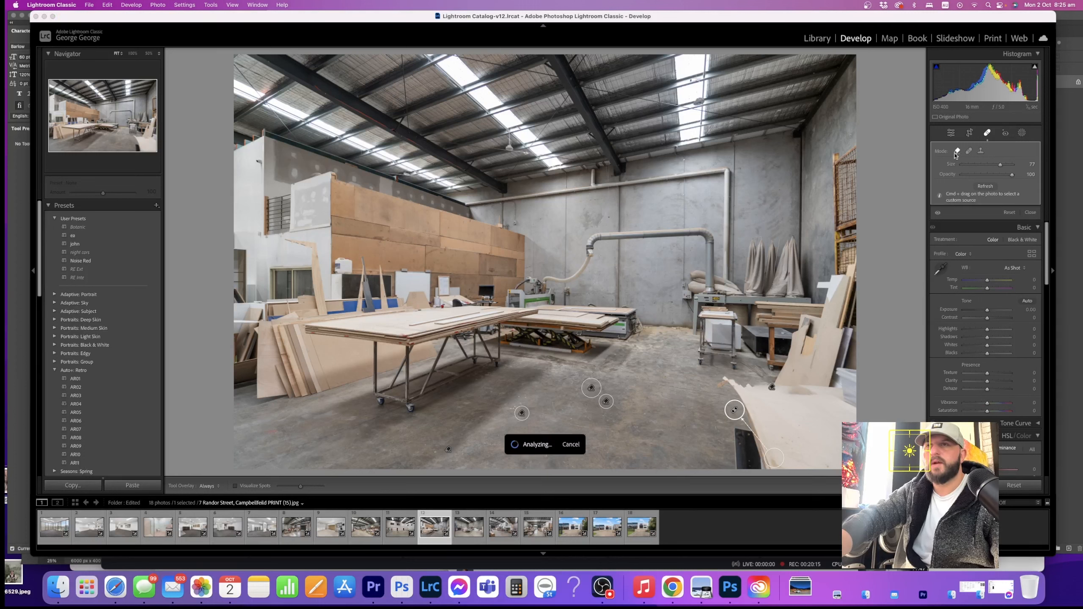
{"action": "left_click", "coordinate": [433, 454]}
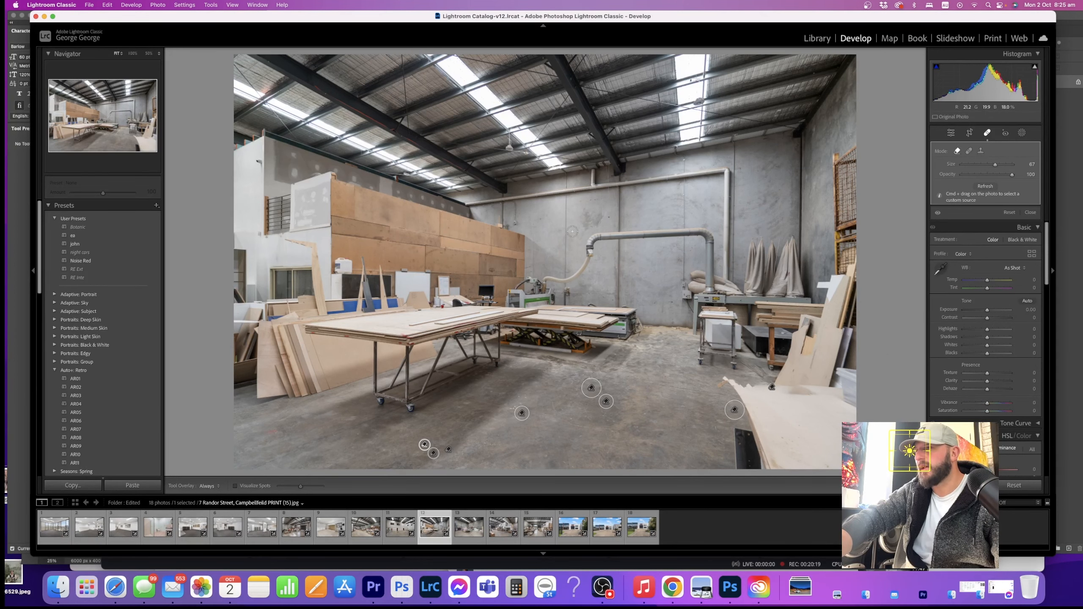
- Remove the floor marks in the PRINT (16) photo and the machine cut off at the lower edge of the PRINT (17) photo
{"action": "left_click", "coordinate": [469, 541]}
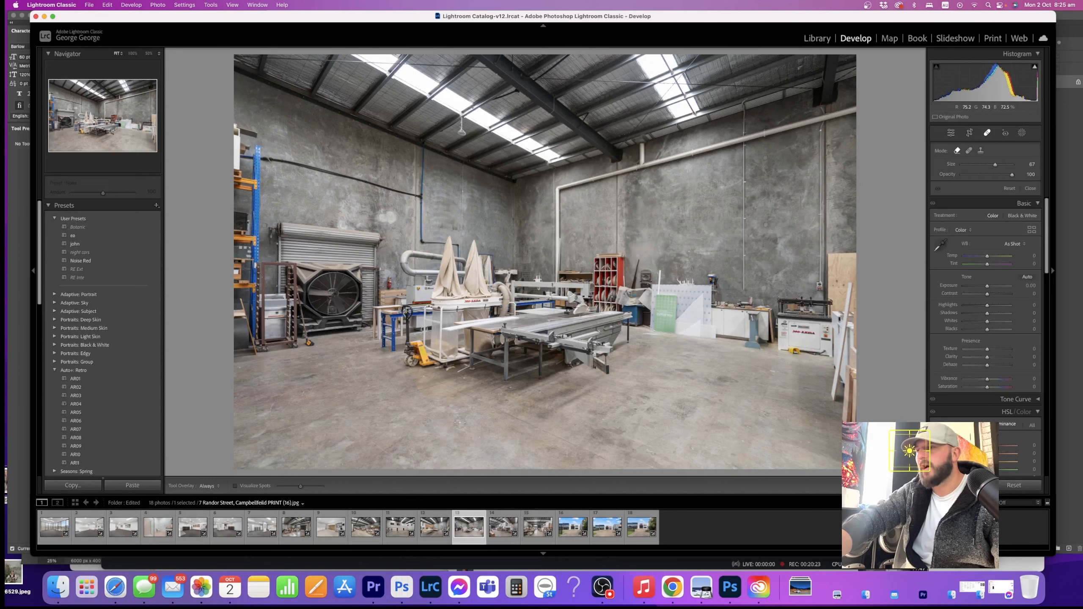
{"action": "left_click", "coordinate": [511, 389]}
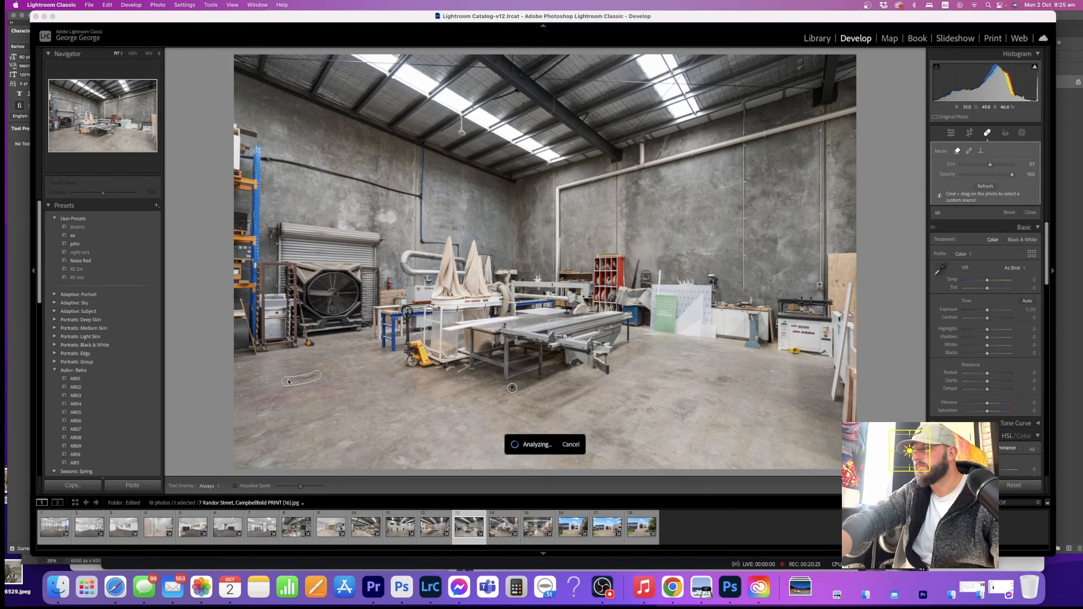
{"action": "left_click", "coordinate": [503, 528]}
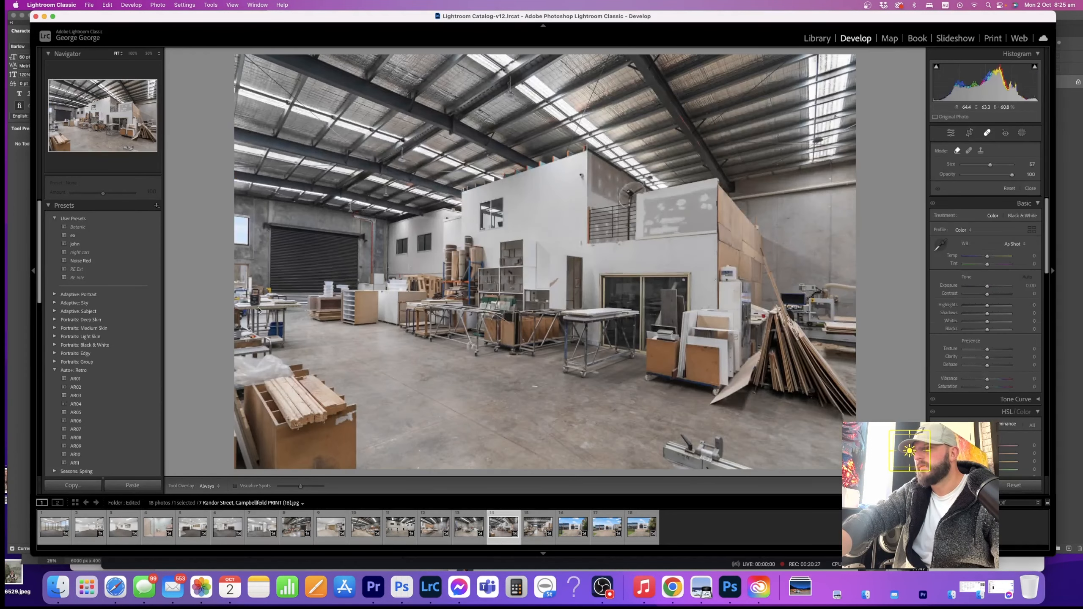
{"action": "mouse_move", "coordinate": [672, 446]}
{"action": "left_mouse_down"}
{"action": "mouse_move", "coordinate": [734, 446]}
{"action": "mouse_move", "coordinate": [720, 468]}
{"action": "left_mouse_up"}
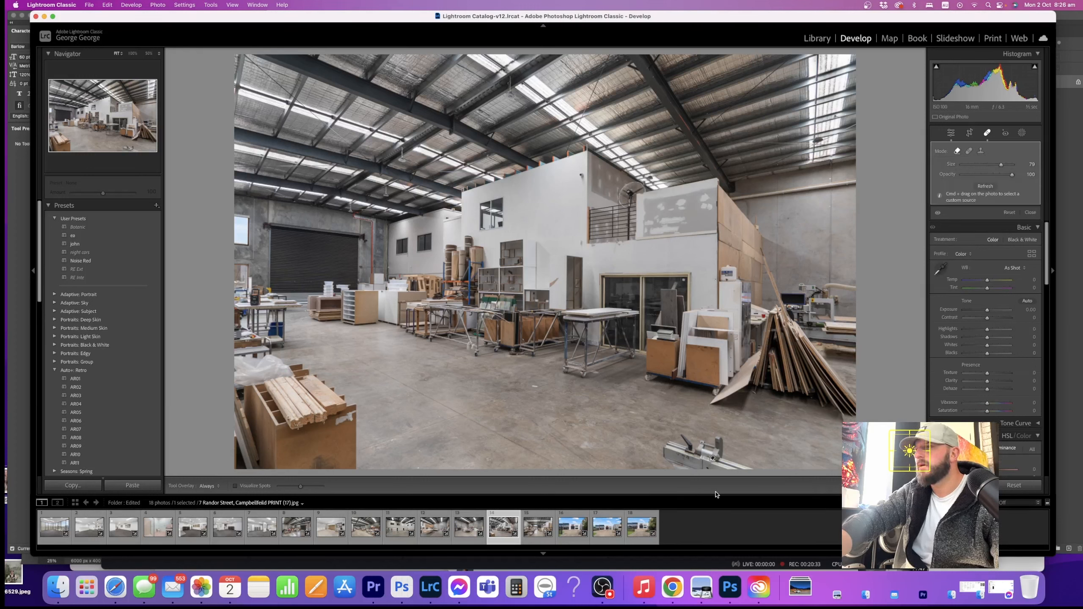
{"action": "left_click", "coordinate": [950, 135]}
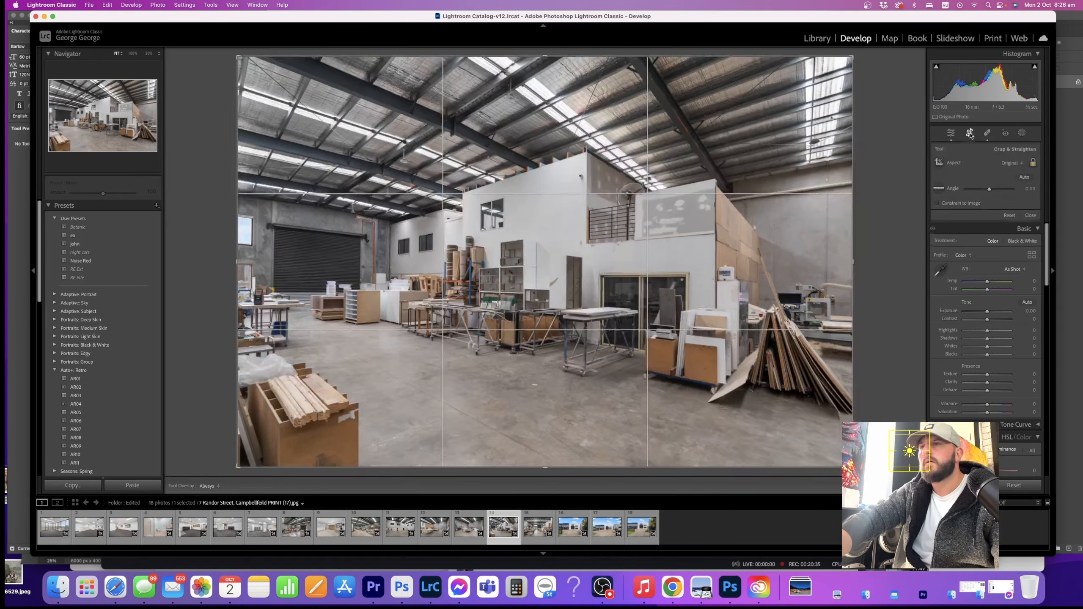
- Open the PRINT (18) warehouse photo in Photoshop 2024 as a copy with Lightroom adjustments
{"action": "left_click", "coordinate": [536, 542]}
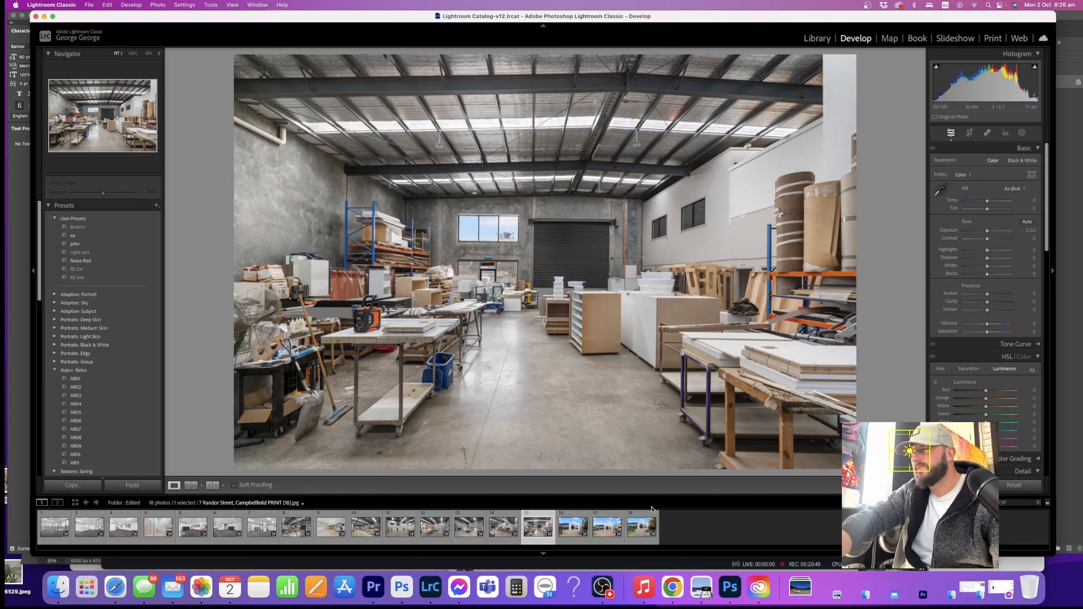
{"action": "right_click", "coordinate": [547, 540]}
{"action": "mouse_move", "coordinate": [614, 353]}
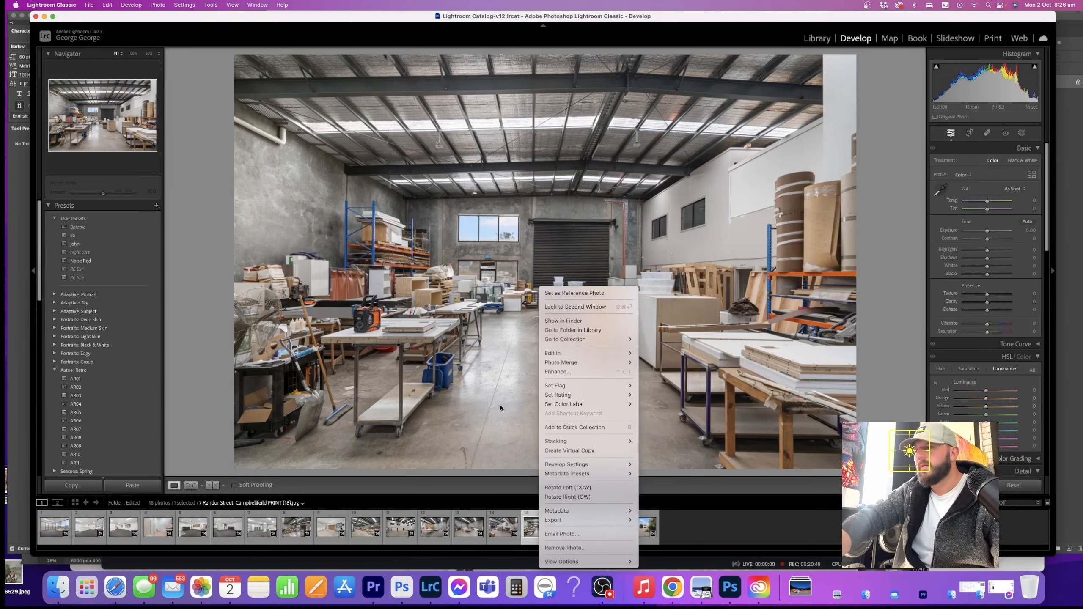
{"action": "left_click", "coordinate": [529, 529]}
{"action": "right_click", "coordinate": [541, 531]}
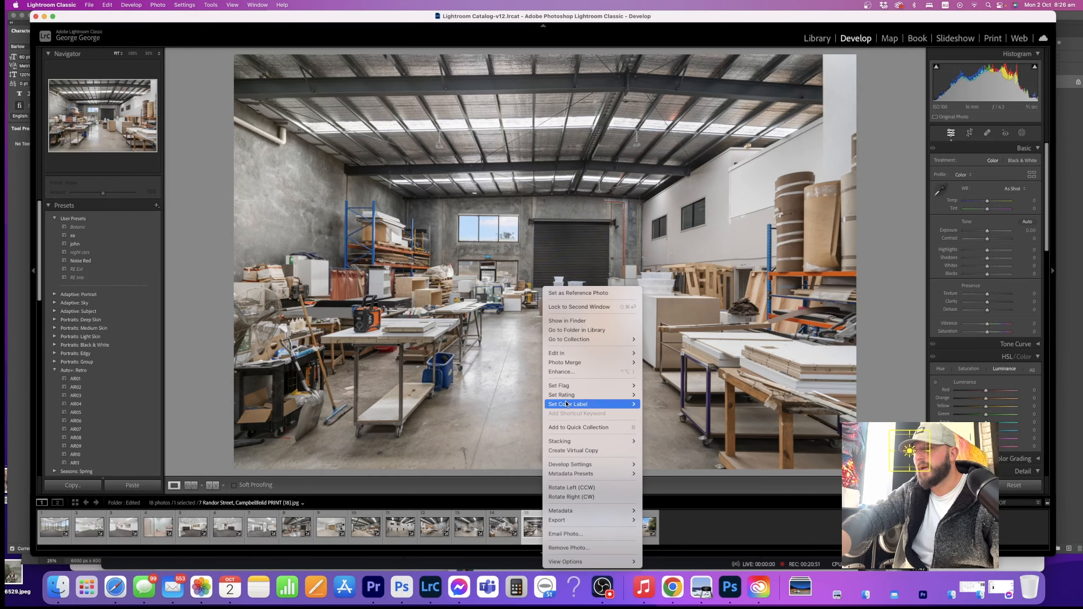
{"action": "mouse_move", "coordinate": [581, 362]}
{"action": "mouse_move", "coordinate": [619, 353]}
{"action": "left_click", "coordinate": [687, 355]}
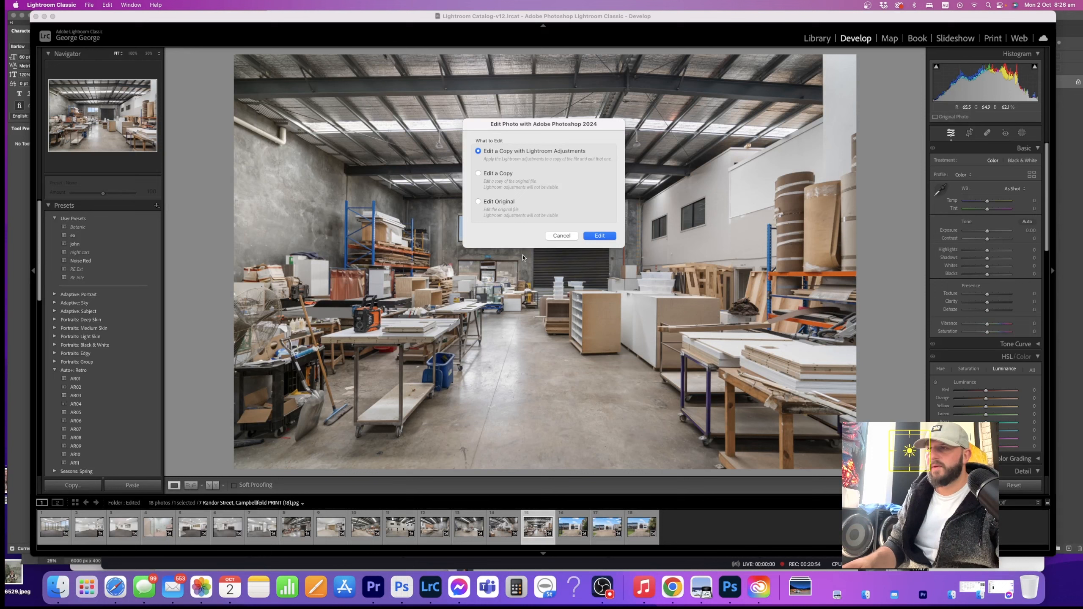
{"action": "left_click", "coordinate": [609, 237]}
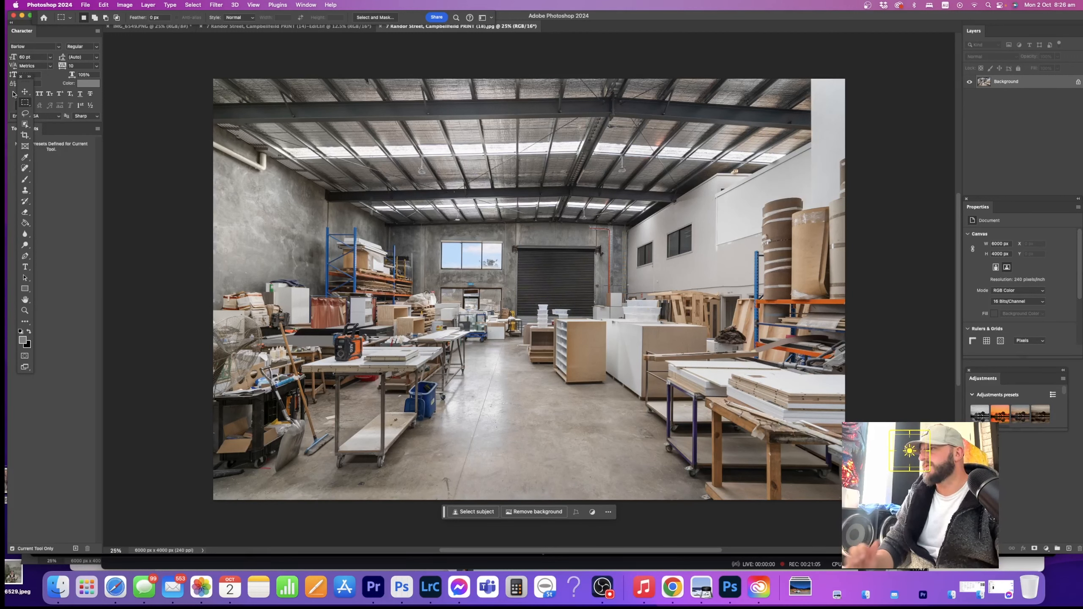
- Lasso the cabinets, timber frames, benches and stacked boards along the warehouse's right side, down to the photo's lower edge
{"action": "key", "text": "l"}
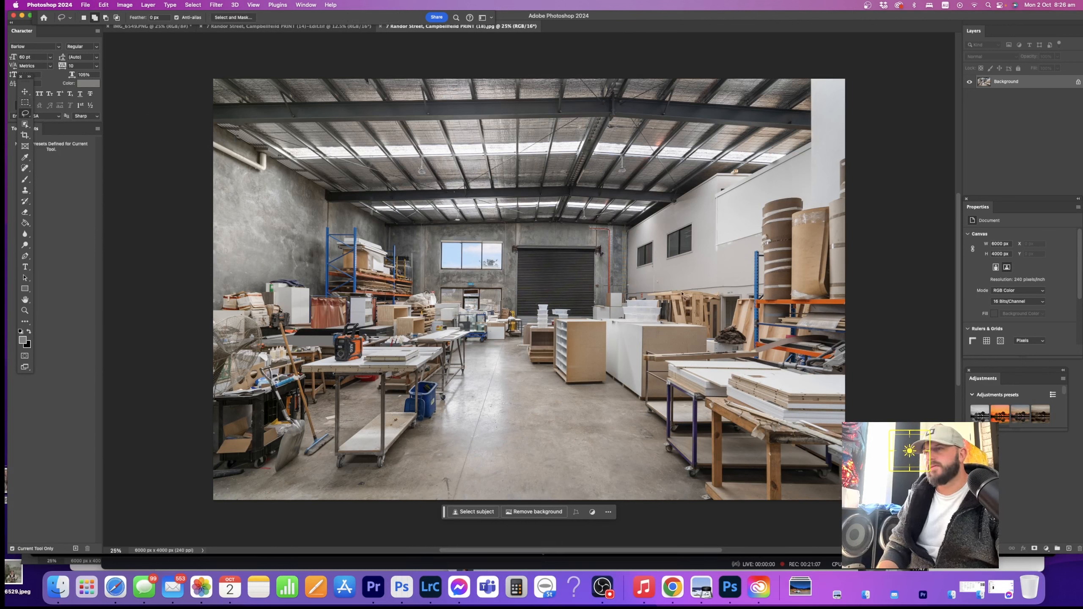
{"action": "left_click_drag", "start_coordinate": [708, 291], "coordinate": [626, 299]}
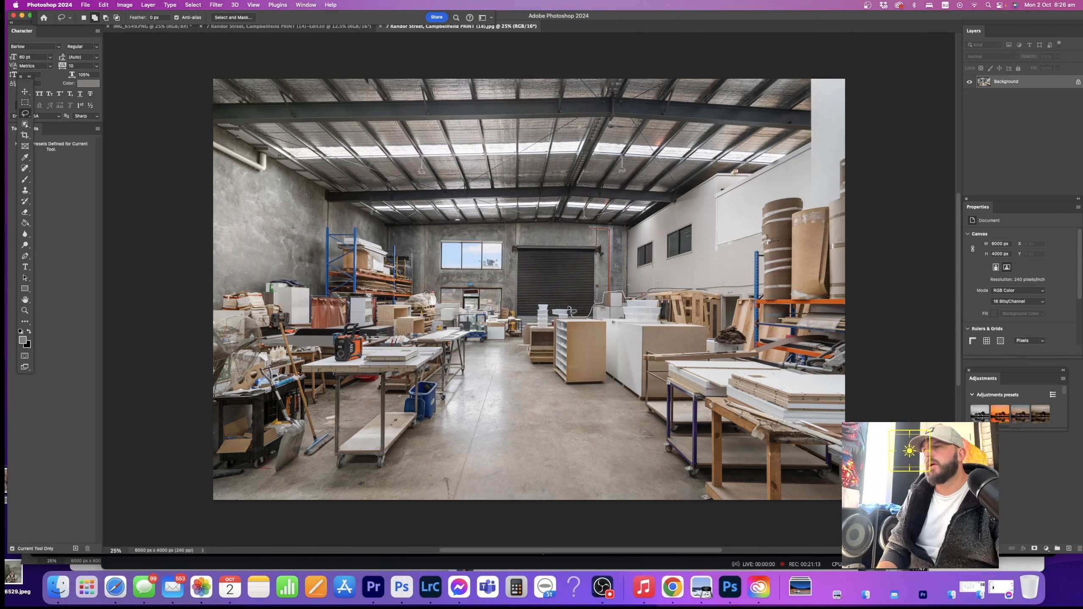
{"action": "mouse_move", "coordinate": [570, 309]}
{"action": "left_mouse_down"}
{"action": "mouse_move", "coordinate": [534, 303]}
{"action": "mouse_move", "coordinate": [531, 326]}
{"action": "mouse_move", "coordinate": [510, 307]}
{"action": "mouse_move", "coordinate": [510, 337]}
{"action": "mouse_move", "coordinate": [530, 372]}
{"action": "left_mouse_up"}
{"action": "mouse_move", "coordinate": [585, 396]}
{"action": "left_mouse_down"}
{"action": "mouse_move", "coordinate": [619, 393]}
{"action": "mouse_move", "coordinate": [686, 505]}
{"action": "mouse_move", "coordinate": [831, 518]}
{"action": "mouse_move", "coordinate": [878, 456]}
{"action": "mouse_move", "coordinate": [879, 400]}
{"action": "mouse_move", "coordinate": [832, 366]}
{"action": "mouse_move", "coordinate": [755, 350]}
{"action": "mouse_move", "coordinate": [737, 299]}
{"action": "mouse_move", "coordinate": [726, 333]}
{"action": "mouse_move", "coordinate": [725, 304]}
{"action": "mouse_move", "coordinate": [695, 292]}
{"action": "left_mouse_up"}
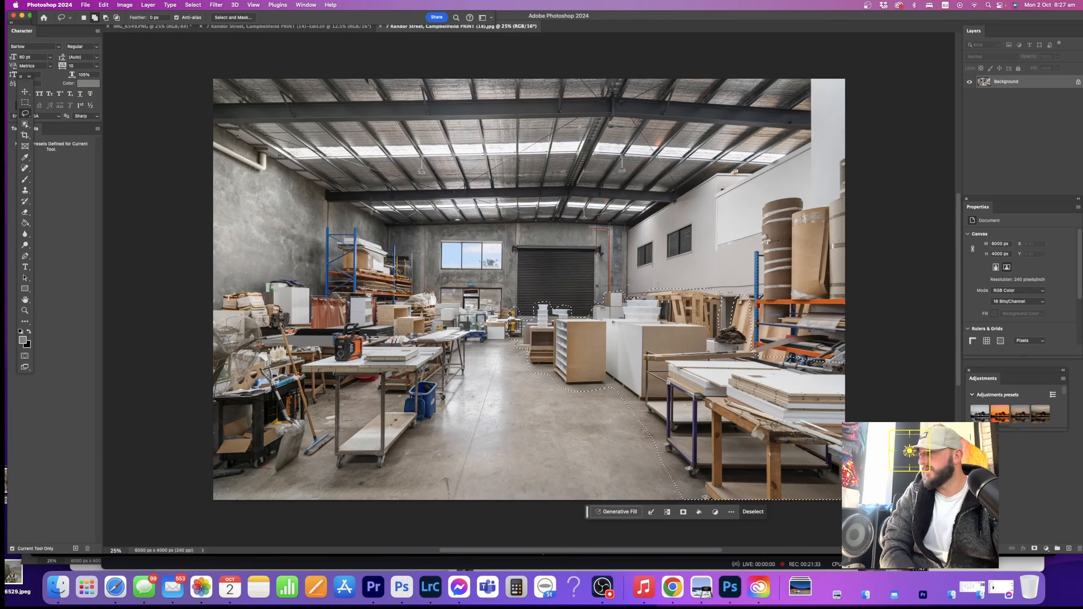
- Add the shovel and broom on the left to the lasso selection and run Generative Fill with an empty prompt
{"action": "mouse_move", "coordinate": [280, 319]}
{"action": "left_mouse_down"}
{"action": "mouse_move", "coordinate": [307, 438]}
{"action": "mouse_move", "coordinate": [299, 454]}
{"action": "mouse_move", "coordinate": [315, 462]}
{"action": "mouse_move", "coordinate": [336, 430]}
{"action": "mouse_move", "coordinate": [320, 423]}
{"action": "mouse_move", "coordinate": [282, 318]}
{"action": "mouse_move", "coordinate": [272, 448]}
{"action": "mouse_move", "coordinate": [294, 471]}
{"action": "left_mouse_up"}
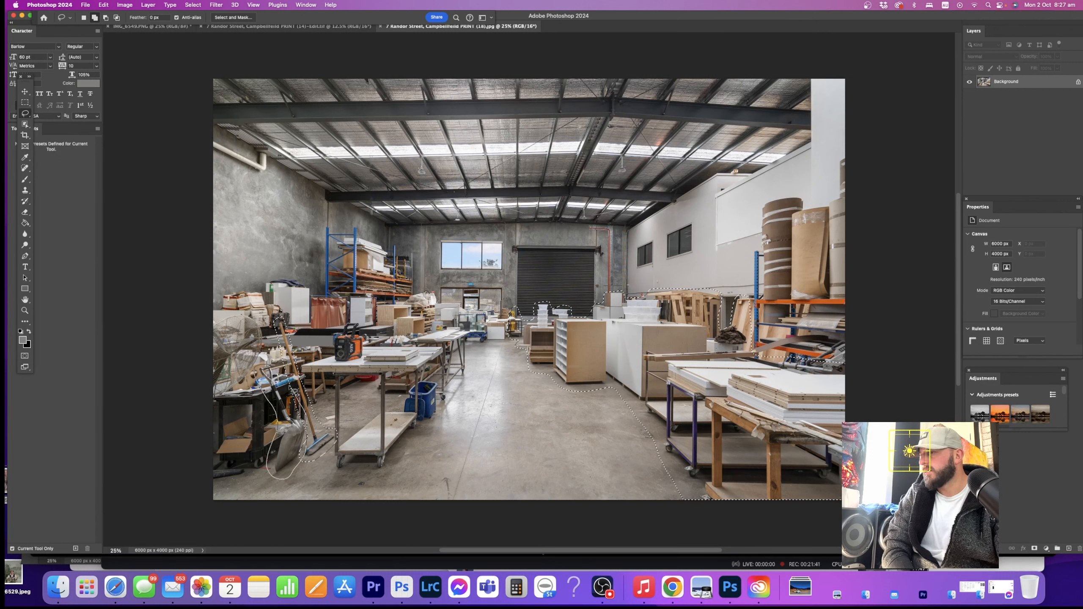
{"action": "left_click_drag", "start_coordinate": [305, 423], "coordinate": [308, 432]}
{"action": "left_click", "coordinate": [531, 510]}
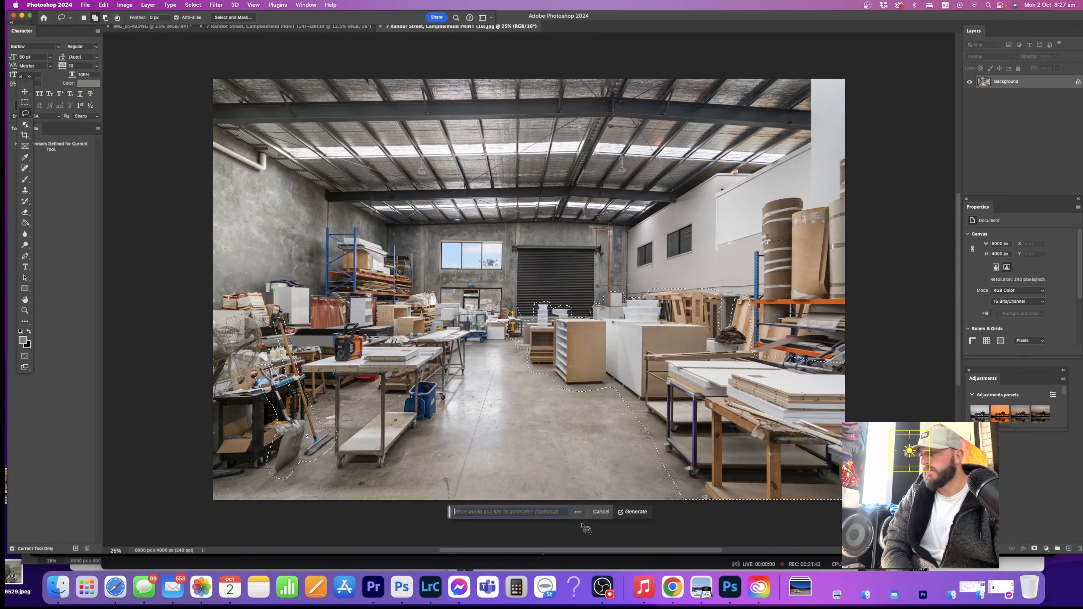
{"action": "left_click", "coordinate": [638, 515]}
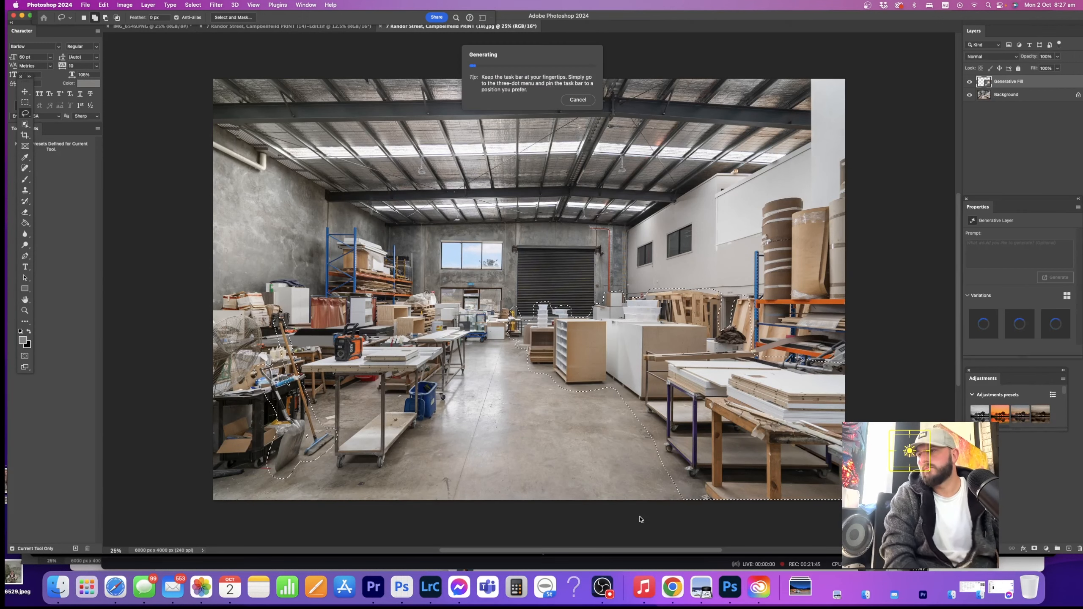
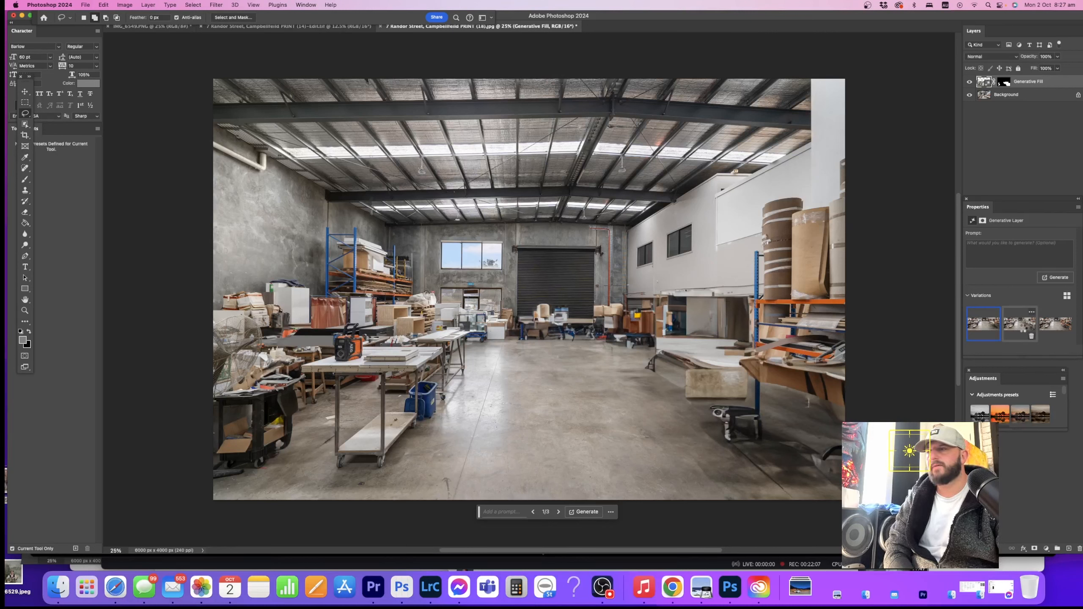
- Compare the fill variations for the warehouse's right side and regenerate the fill with the prompt "remove items"
{"action": "left_click", "coordinate": [1023, 329]}
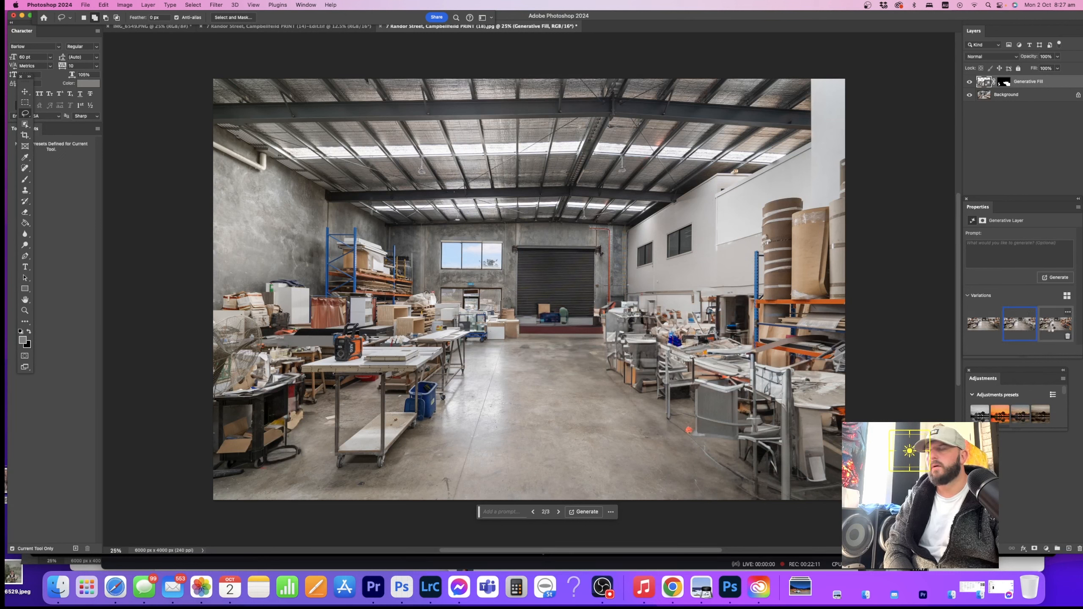
{"action": "left_click", "coordinate": [1051, 331]}
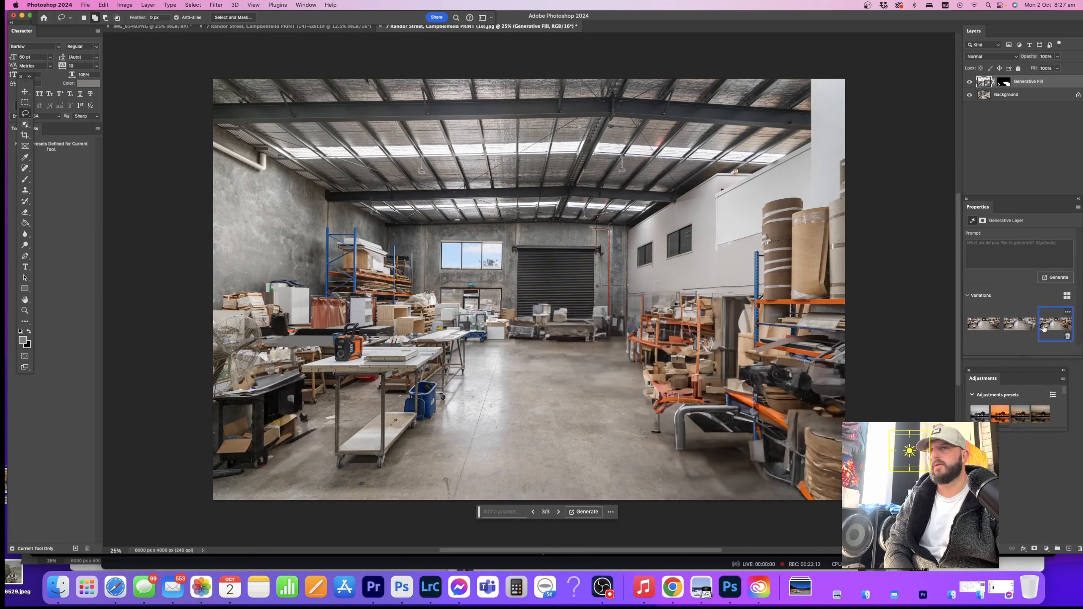
{"action": "left_click", "coordinate": [992, 258]}
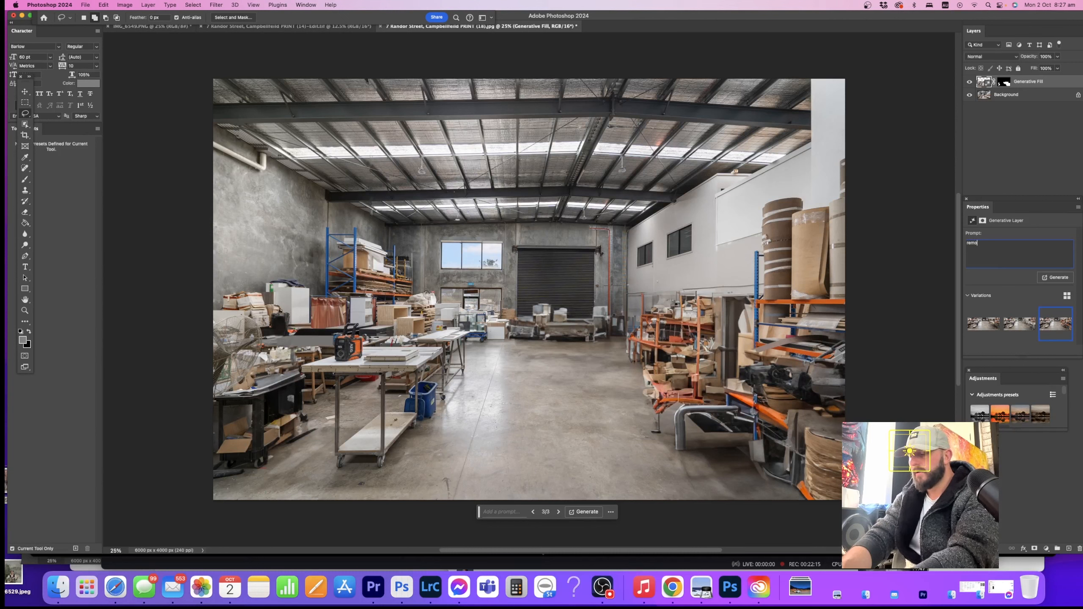
{"action": "key", "text": "Return"}
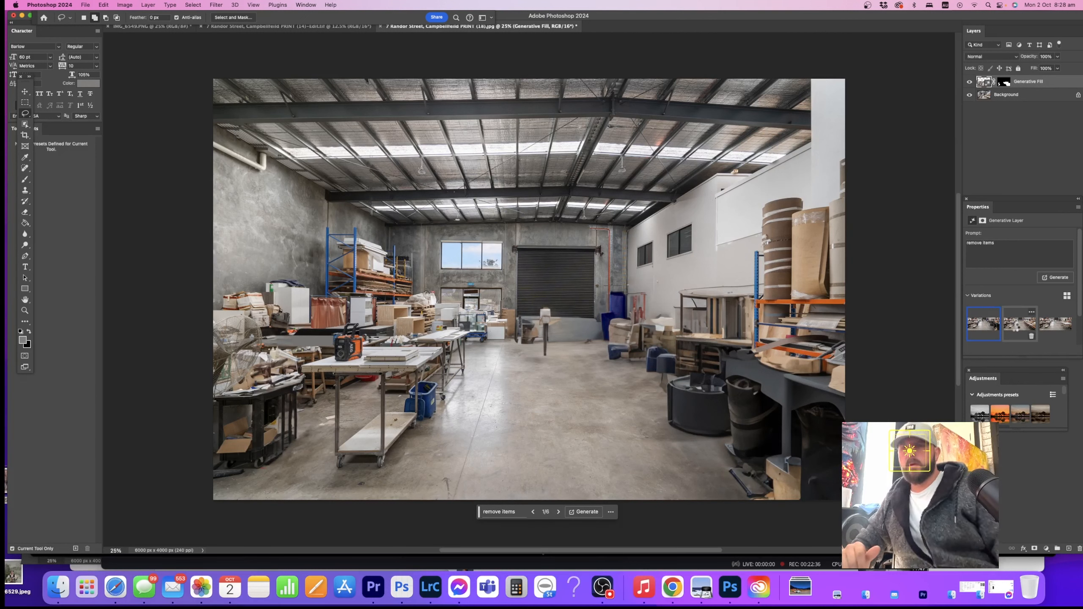
- Review the new variations, keep the third one with the long white-topped tables, and flatten the image
{"action": "left_click", "coordinate": [1015, 327]}
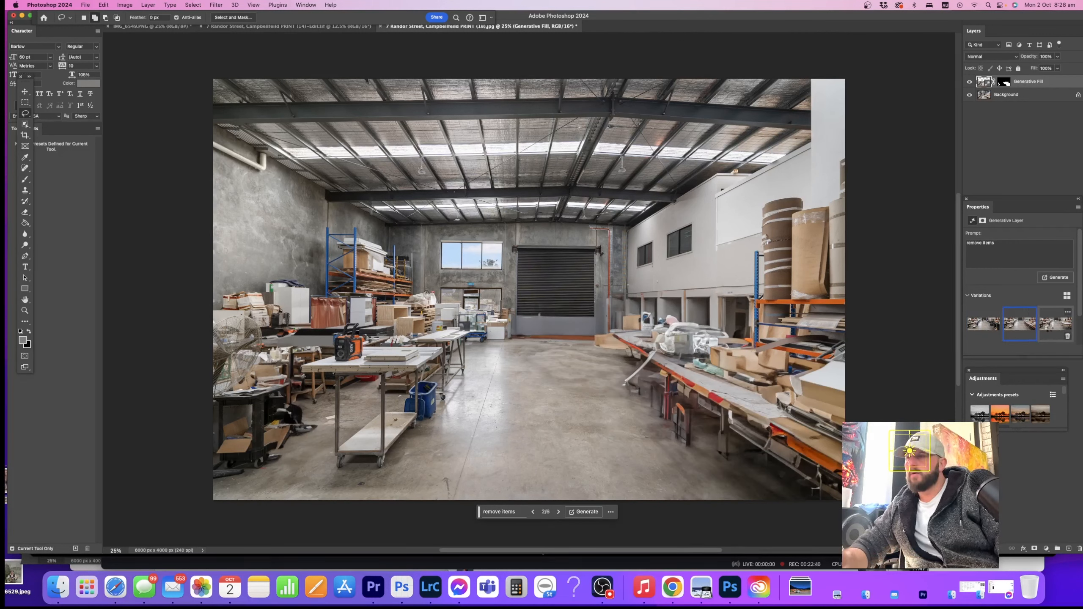
{"action": "left_click", "coordinate": [1050, 330]}
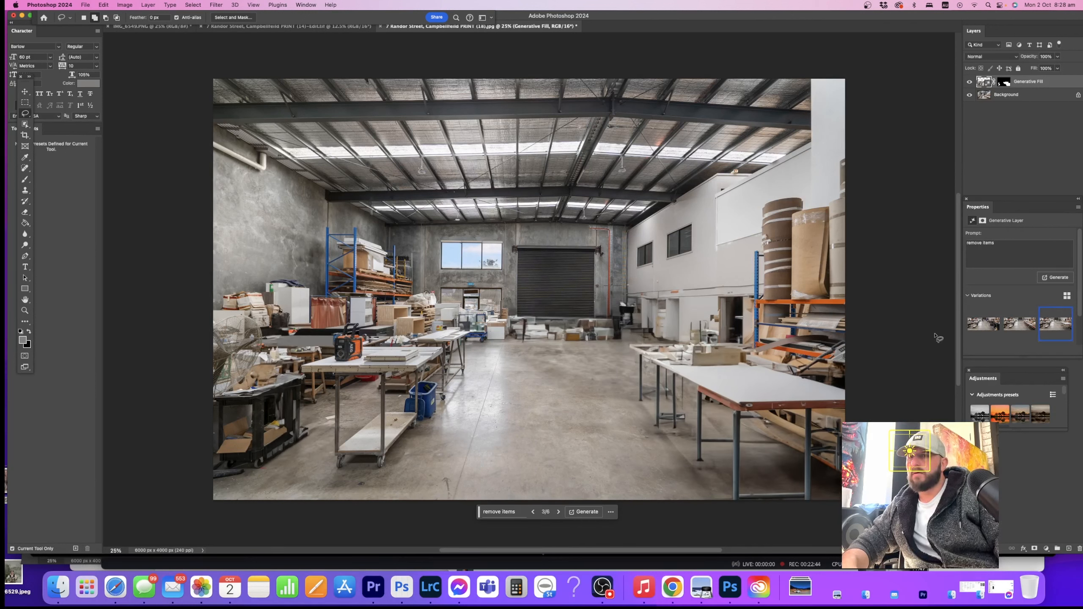
{"action": "left_click", "coordinate": [148, 5]}
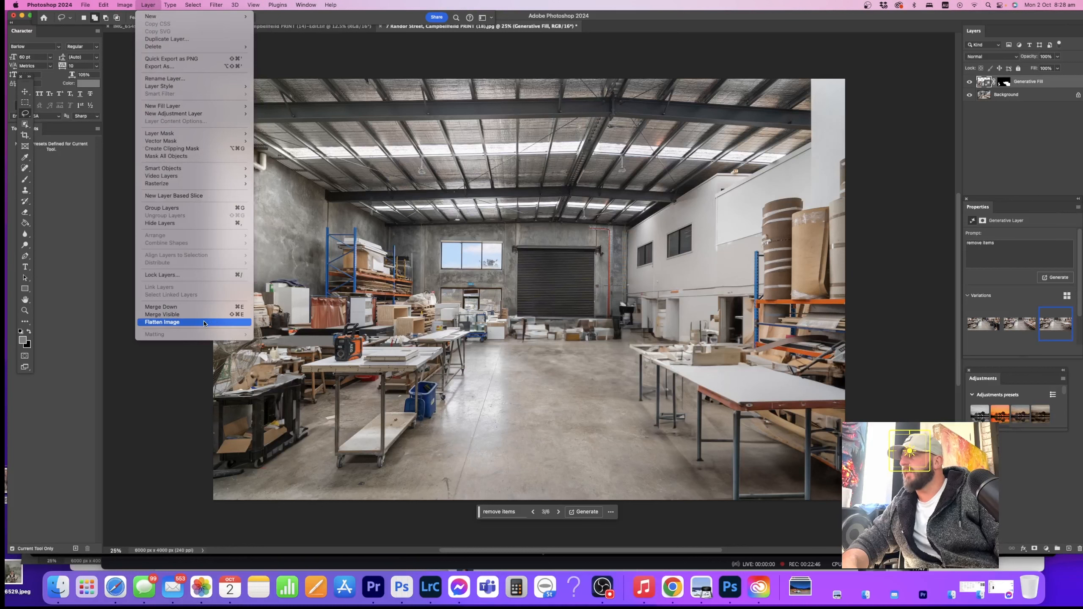
{"action": "left_click", "coordinate": [186, 318]}
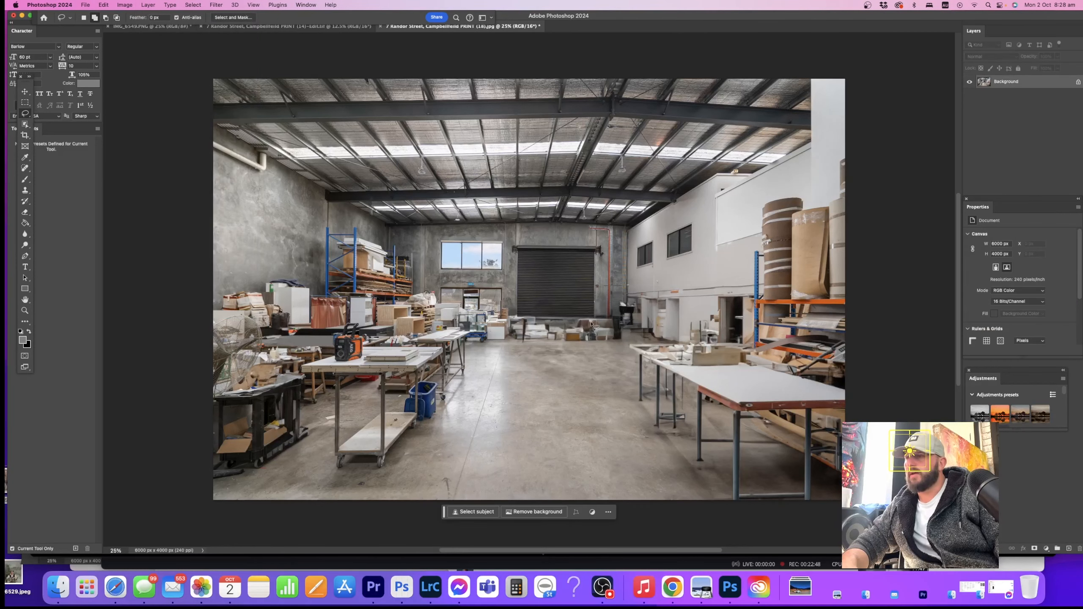
- Lasso the clutter below the roller door and the right-hand tables, run Generative Fill without a prompt, and keep the third variation
{"action": "mouse_move", "coordinate": [525, 319]}
{"action": "left_mouse_down"}
{"action": "mouse_move", "coordinate": [508, 326]}
{"action": "mouse_move", "coordinate": [511, 341]}
{"action": "mouse_move", "coordinate": [622, 345]}
{"action": "mouse_move", "coordinate": [640, 307]}
{"action": "mouse_move", "coordinate": [522, 314]}
{"action": "left_mouse_up"}
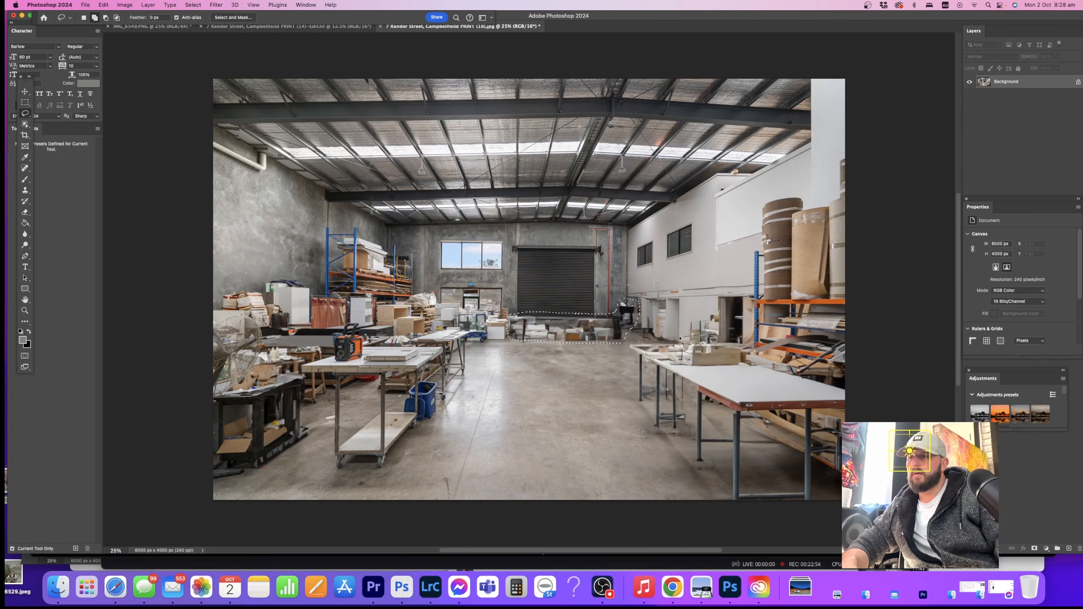
{"action": "mouse_move", "coordinate": [625, 406]}
{"action": "left_mouse_down"}
{"action": "mouse_move", "coordinate": [680, 477]}
{"action": "mouse_move", "coordinate": [711, 497]}
{"action": "mouse_move", "coordinate": [821, 501]}
{"action": "mouse_move", "coordinate": [859, 400]}
{"action": "mouse_move", "coordinate": [740, 357]}
{"action": "mouse_move", "coordinate": [710, 340]}
{"action": "left_mouse_up"}
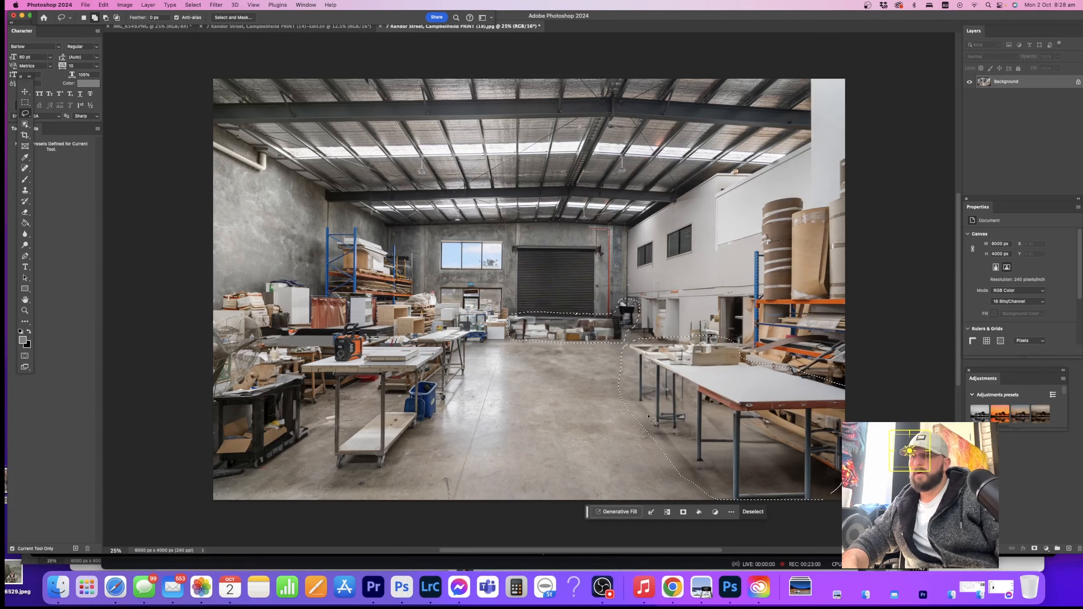
{"action": "left_click", "coordinate": [624, 511]}
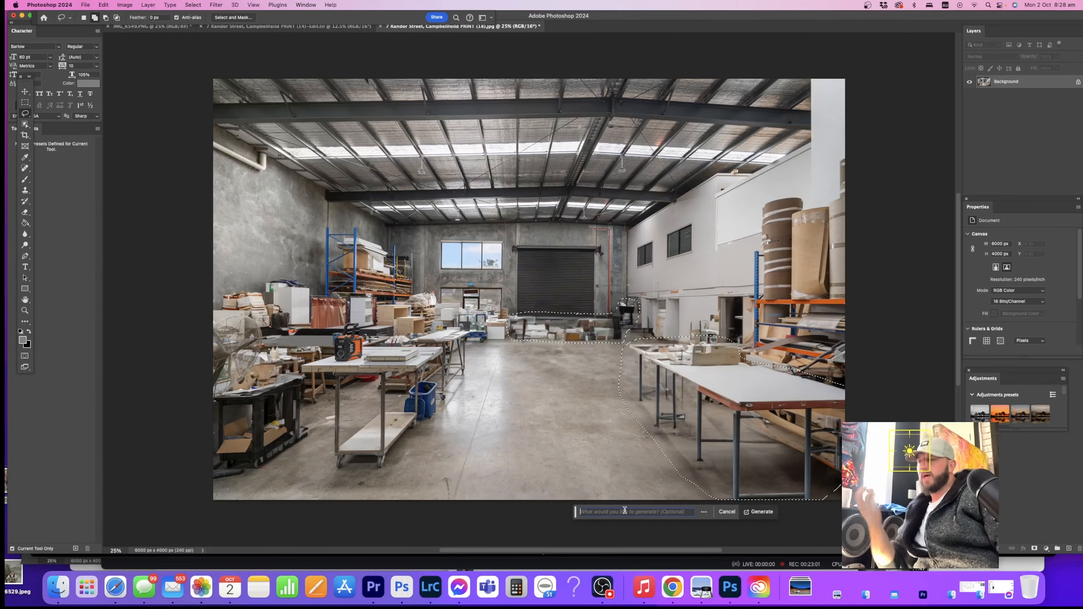
{"action": "left_click", "coordinate": [758, 513]}
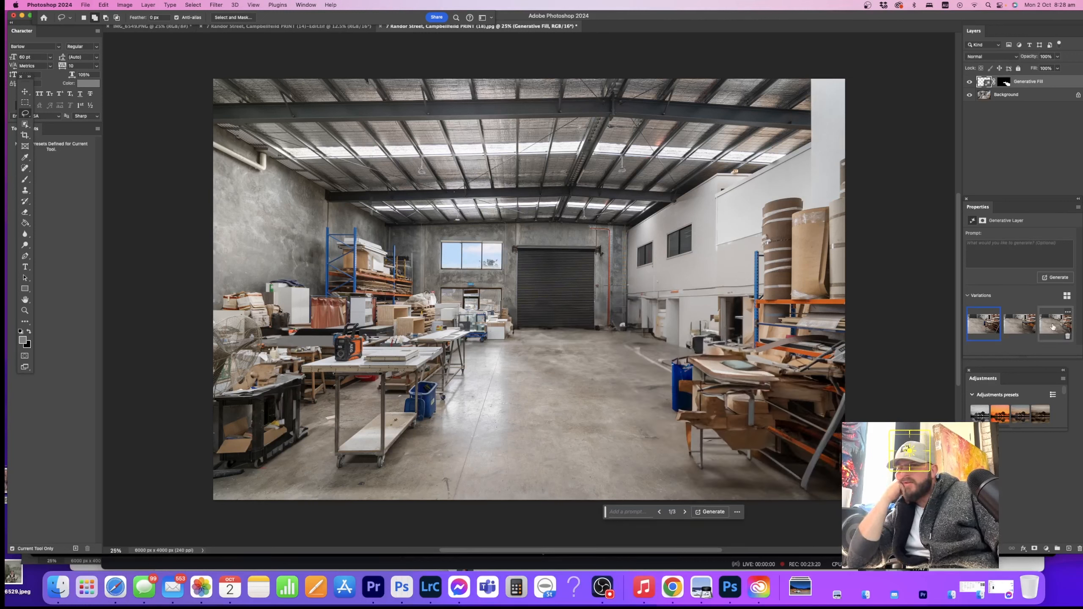
{"action": "left_click", "coordinate": [1015, 333]}
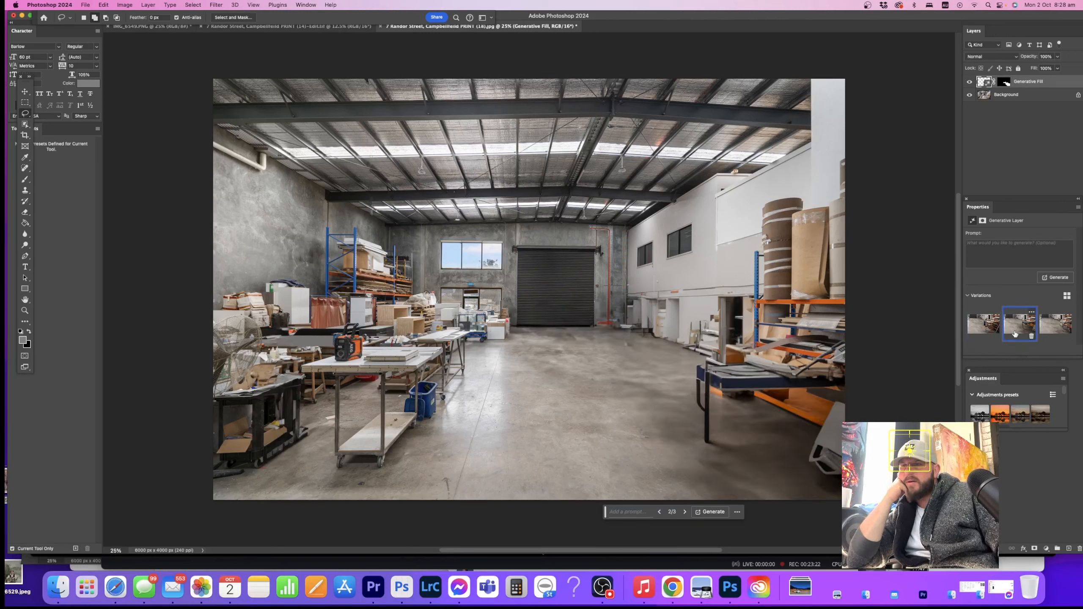
{"action": "left_click", "coordinate": [1050, 338]}
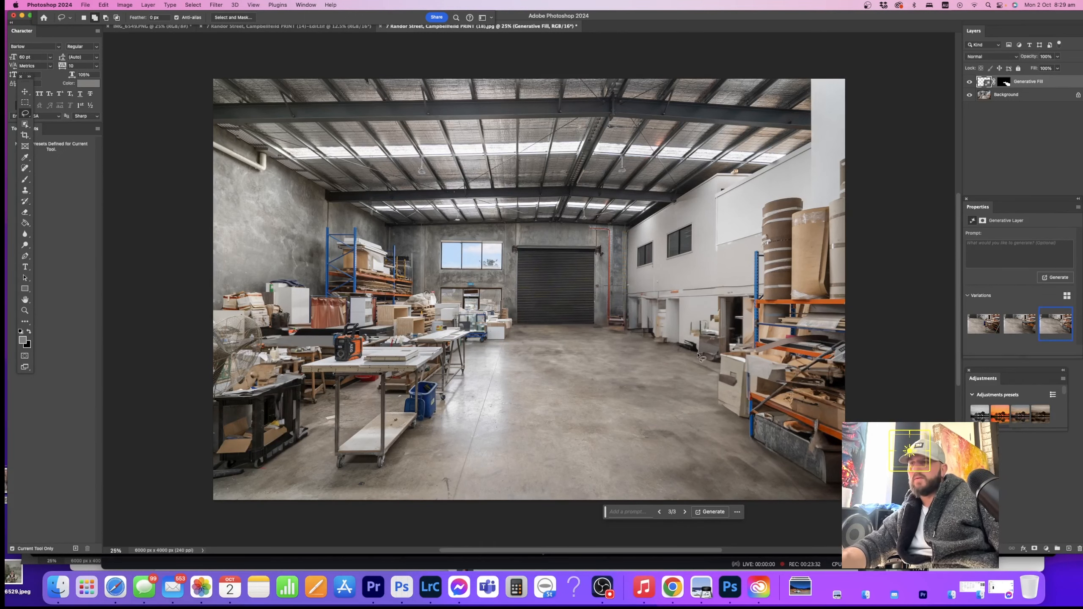
- Lasso the leftover clutter along the white wall and in the narrow doorway, and remove it with Generative Fill using an empty prompt
{"action": "key", "text": "z"}
{"action": "left_click", "coordinate": [733, 366]}
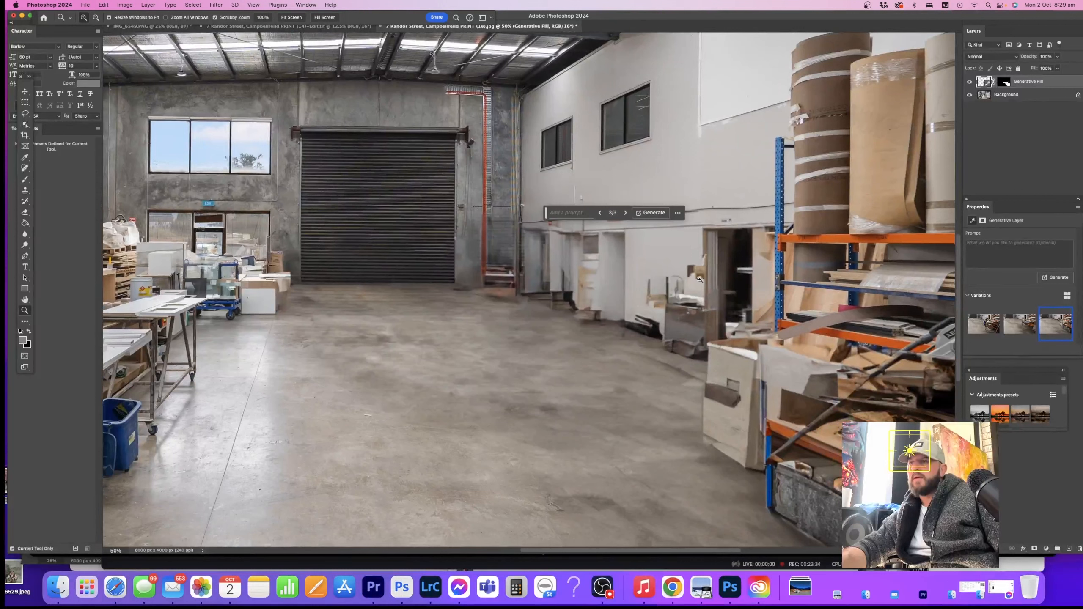
{"action": "left_click", "coordinate": [25, 114]}
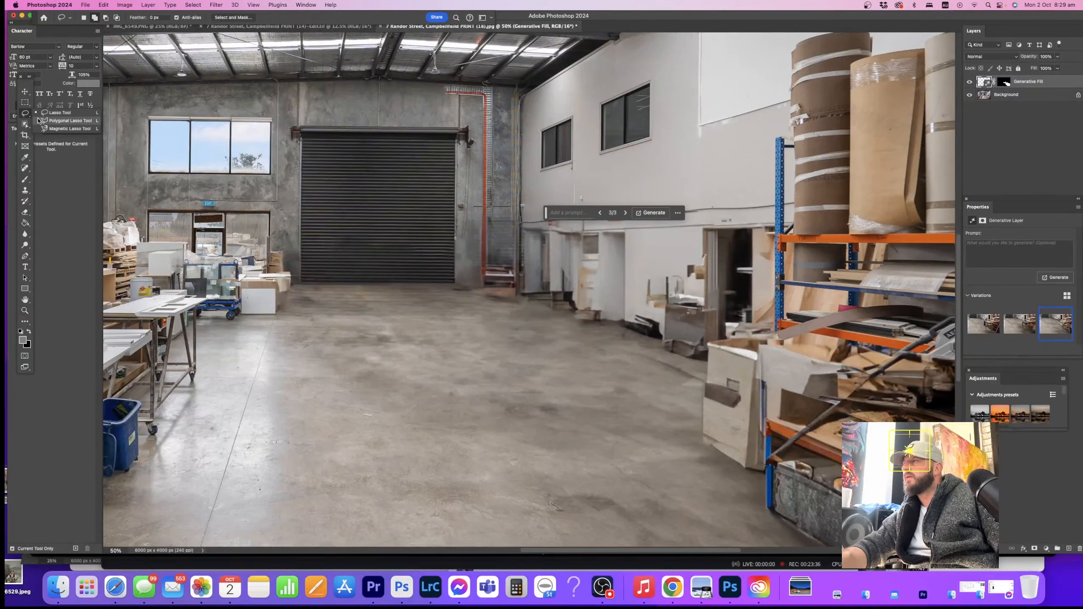
{"action": "left_click", "coordinate": [45, 121]}
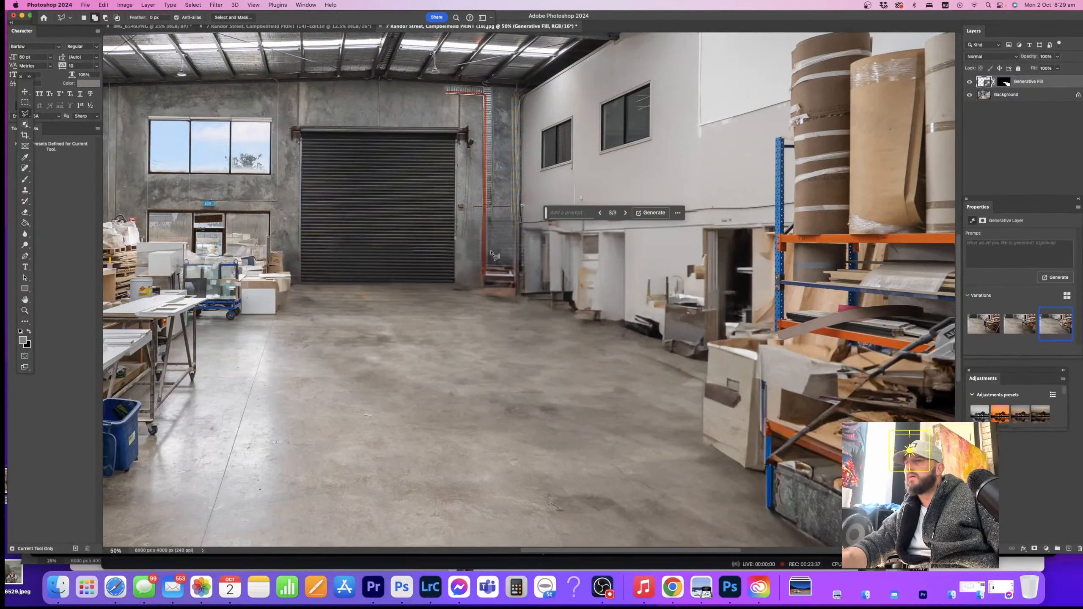
{"action": "left_click", "coordinate": [26, 113]}
{"action": "left_click", "coordinate": [45, 112]}
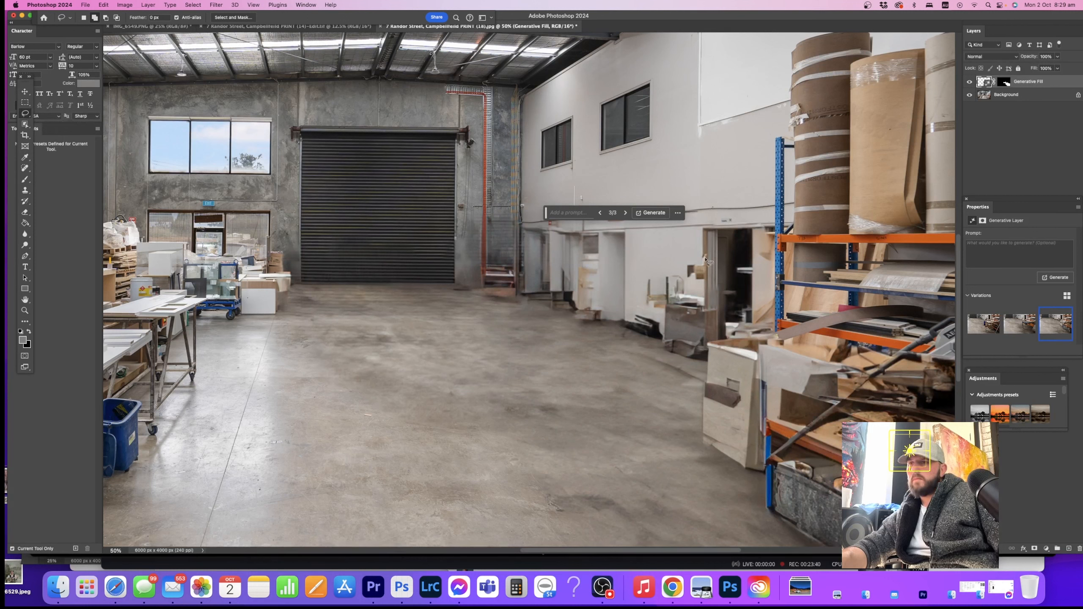
{"action": "left_click_drag", "start_coordinate": [711, 265], "coordinate": [706, 249]}
{"action": "mouse_move", "coordinate": [639, 290]}
{"action": "left_mouse_down"}
{"action": "mouse_move", "coordinate": [626, 338]}
{"action": "mouse_move", "coordinate": [694, 364]}
{"action": "mouse_move", "coordinate": [705, 351]}
{"action": "mouse_move", "coordinate": [706, 251]}
{"action": "left_mouse_up"}
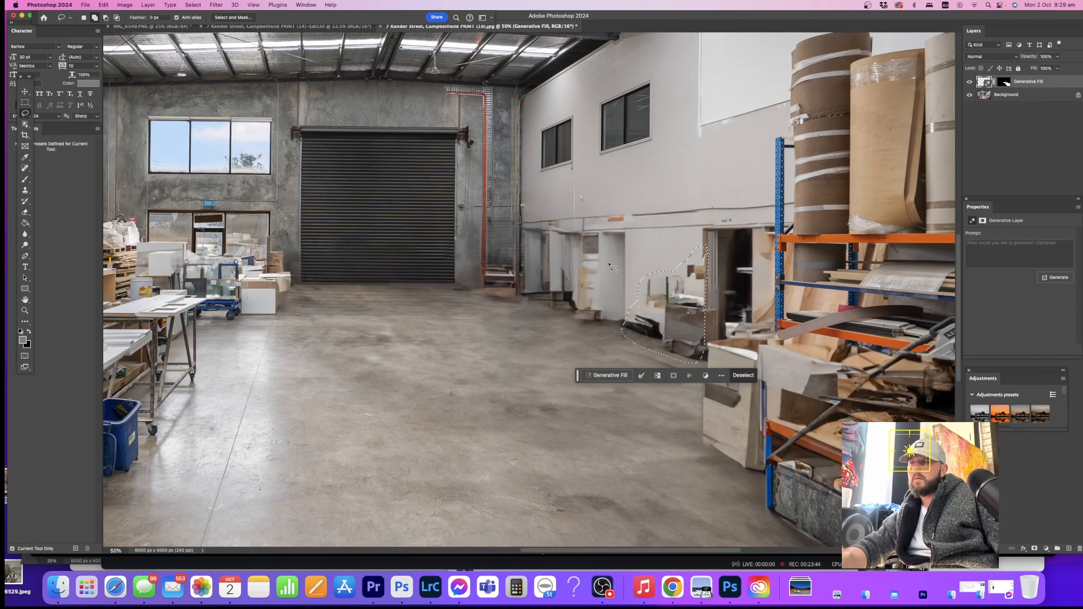
{"action": "mouse_move", "coordinate": [603, 231]}
{"action": "left_mouse_down"}
{"action": "mouse_move", "coordinate": [578, 234]}
{"action": "mouse_move", "coordinate": [572, 264]}
{"action": "mouse_move", "coordinate": [569, 316]}
{"action": "mouse_move", "coordinate": [589, 325]}
{"action": "mouse_move", "coordinate": [606, 312]}
{"action": "mouse_move", "coordinate": [597, 230]}
{"action": "left_mouse_up"}
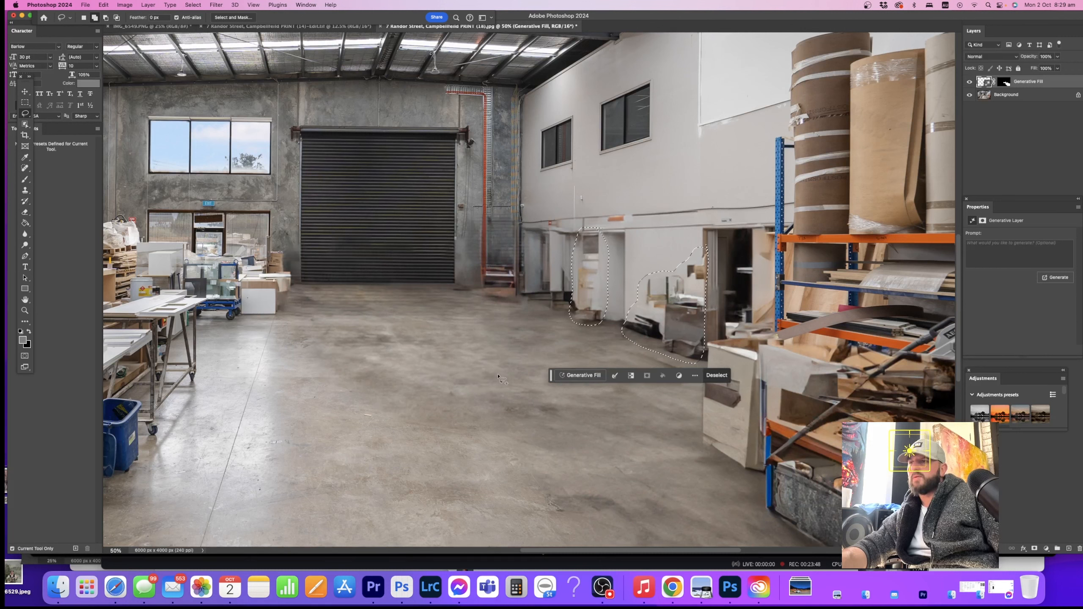
{"action": "left_click", "coordinate": [581, 375]}
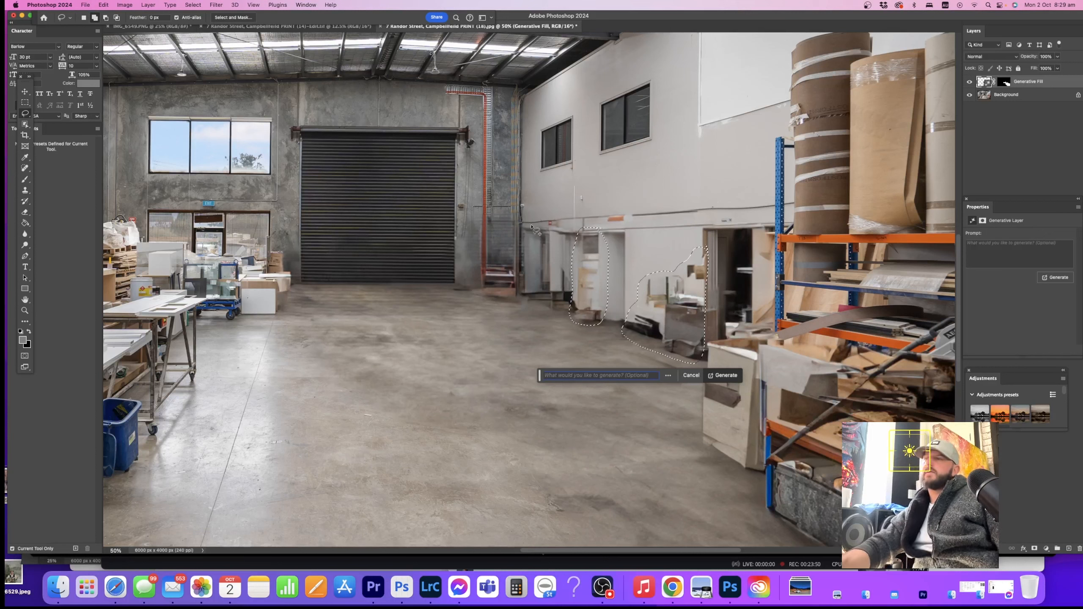
{"action": "left_click", "coordinate": [728, 378]}
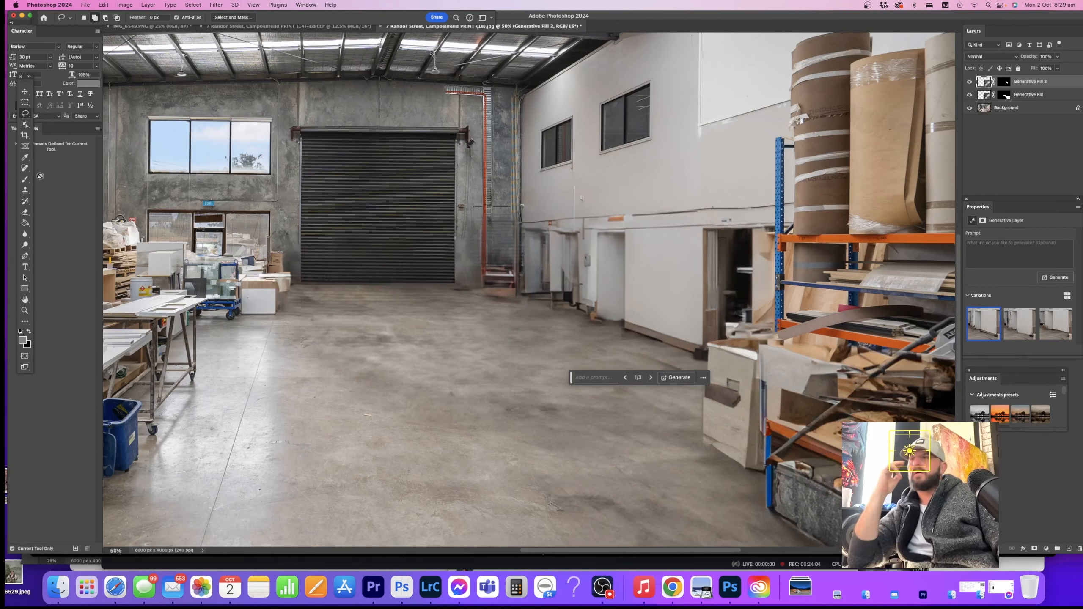
- Outline the cluttered openings at the far end of the white wall with the Polygonal Lasso and activate the Brush tool
{"action": "left_click", "coordinate": [21, 107]}
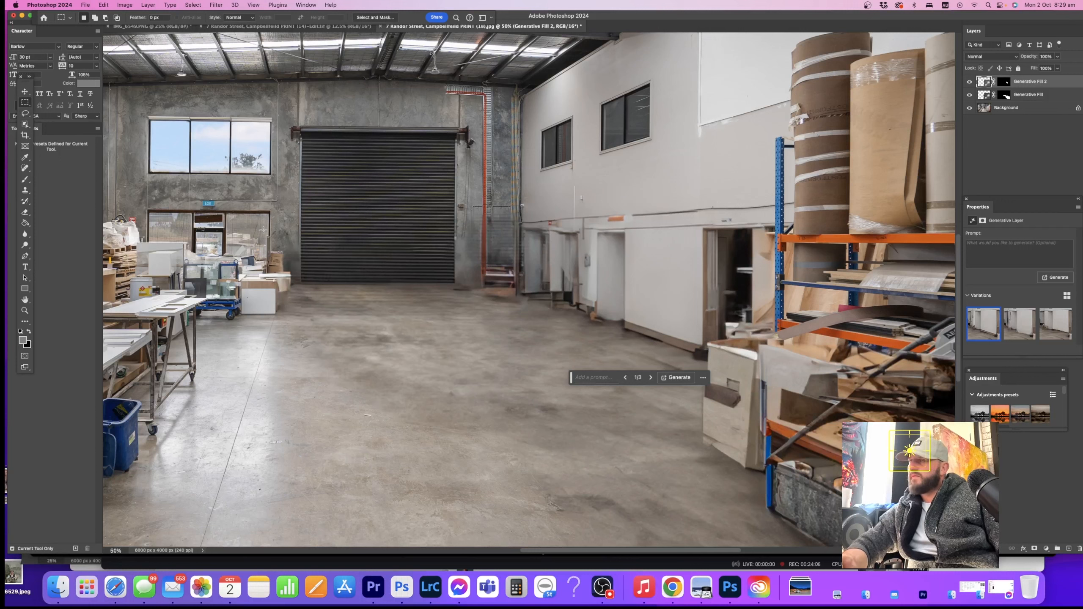
{"action": "left_click", "coordinate": [25, 113]}
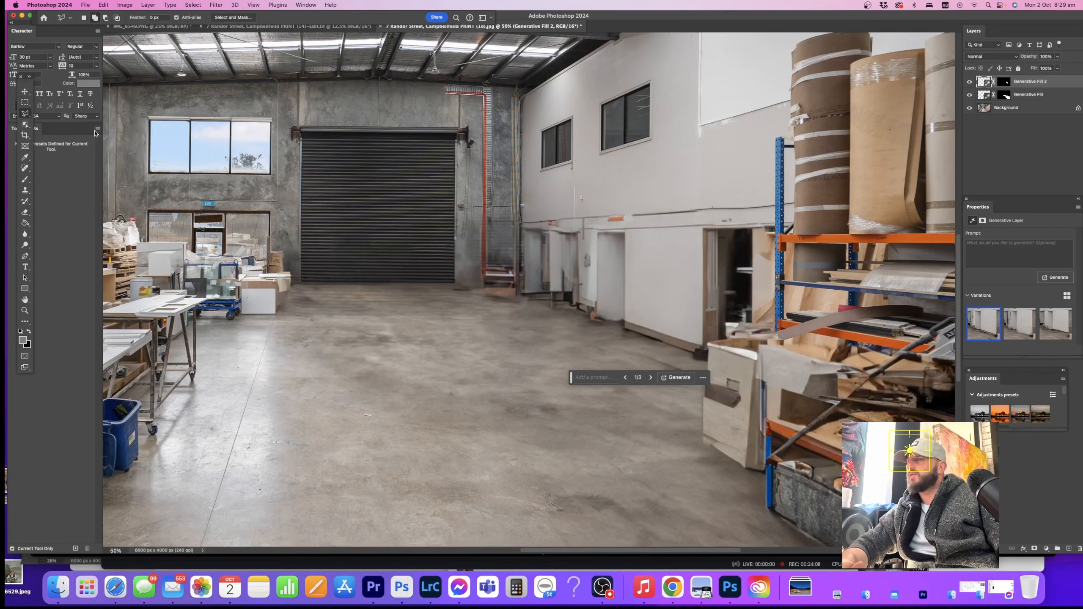
{"action": "left_click", "coordinate": [595, 318]}
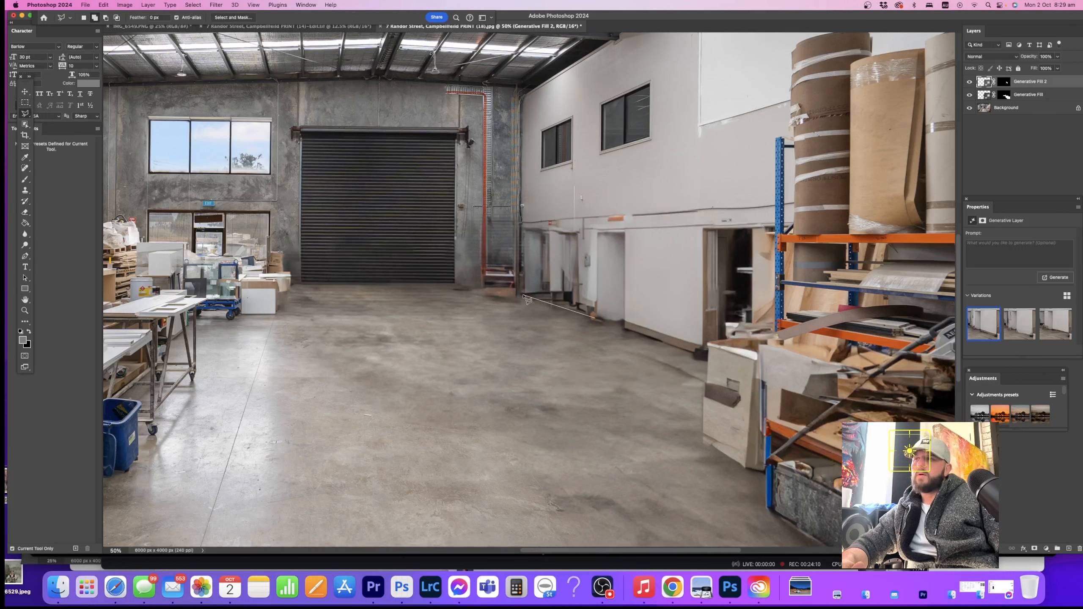
{"action": "left_click", "coordinate": [522, 294]}
{"action": "left_click", "coordinate": [521, 222]}
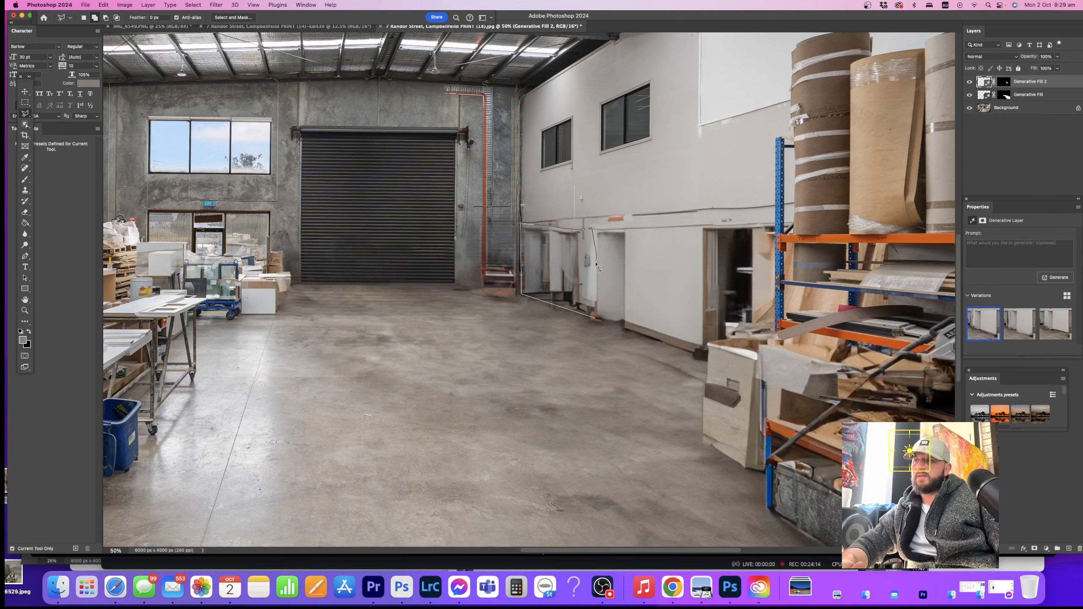
{"action": "left_click", "coordinate": [596, 318]}
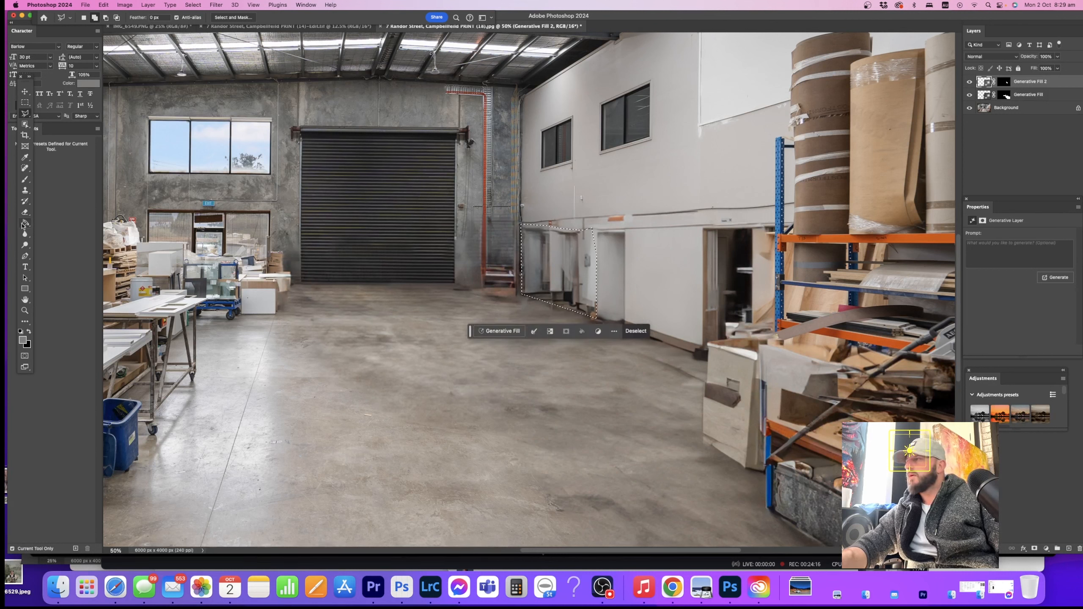
{"action": "left_click", "coordinate": [24, 179]}
{"action": "left_click_drag", "start_coordinate": [763, 328], "coordinate": [675, 334]}
{"action": "key", "text": "super+space"}
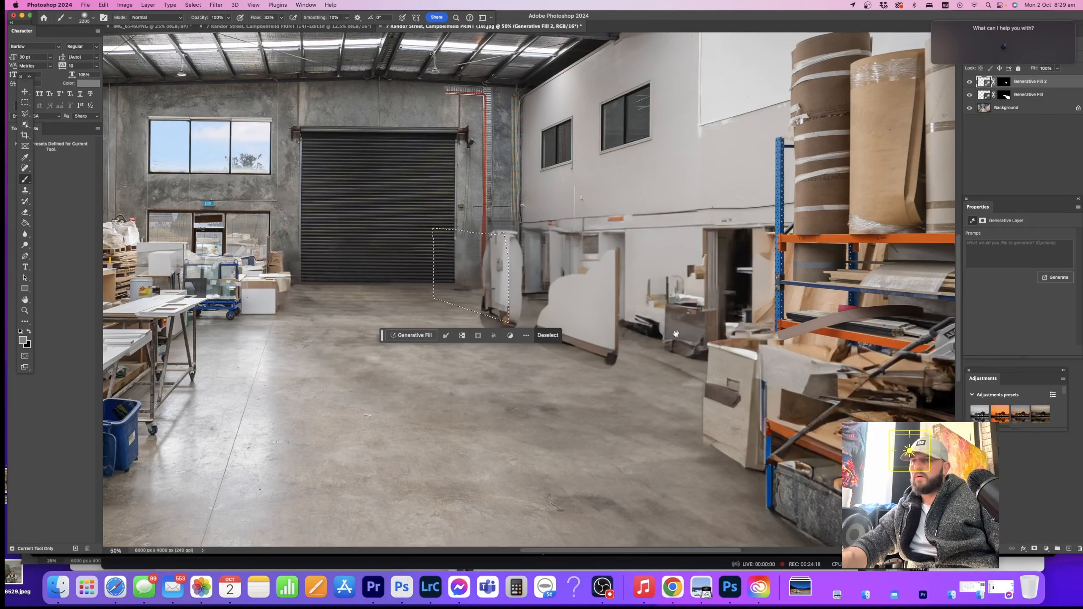
{"action": "key", "text": "super+z"}
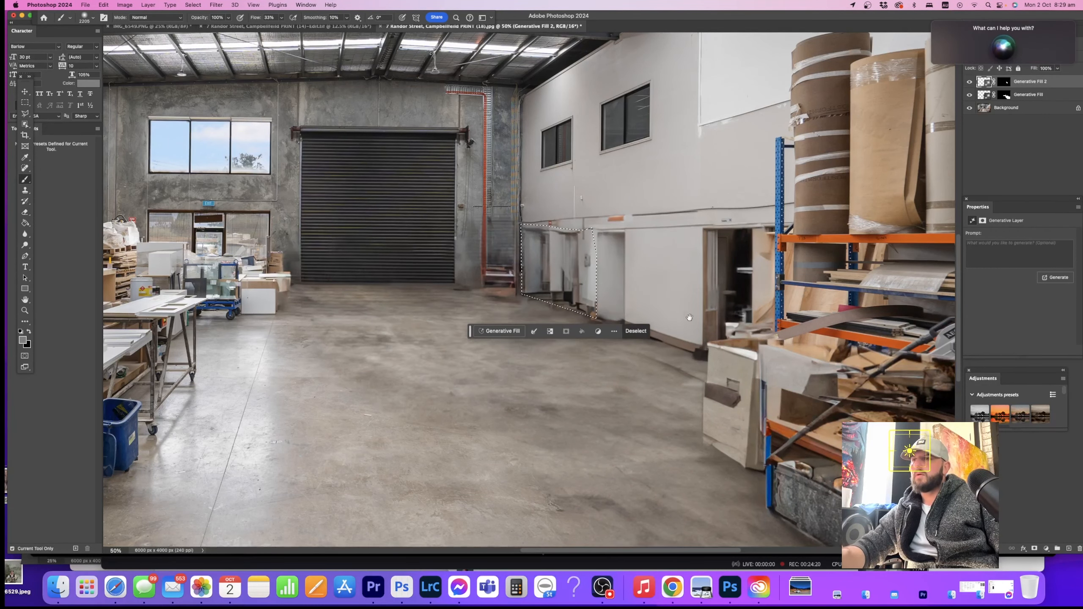
- Adjust the brush size and flatten the generated fill layers into the background, keeping the polygonal selection
{"action": "left_click_drag", "start_coordinate": [690, 317], "coordinate": [640, 317]}
{"action": "left_click", "coordinate": [148, 4]}
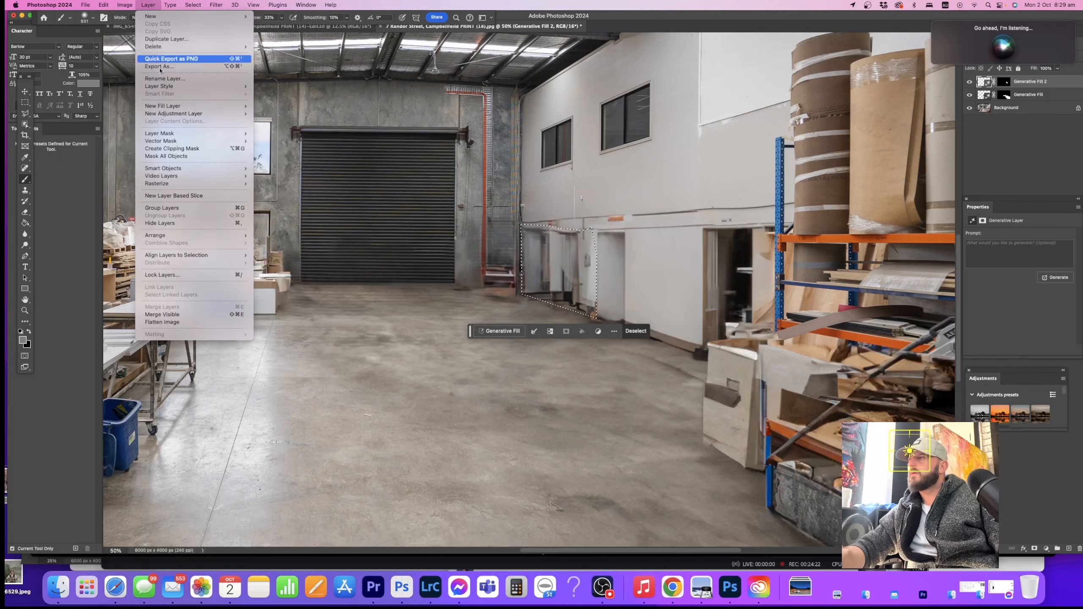
{"action": "left_click", "coordinate": [162, 322]}
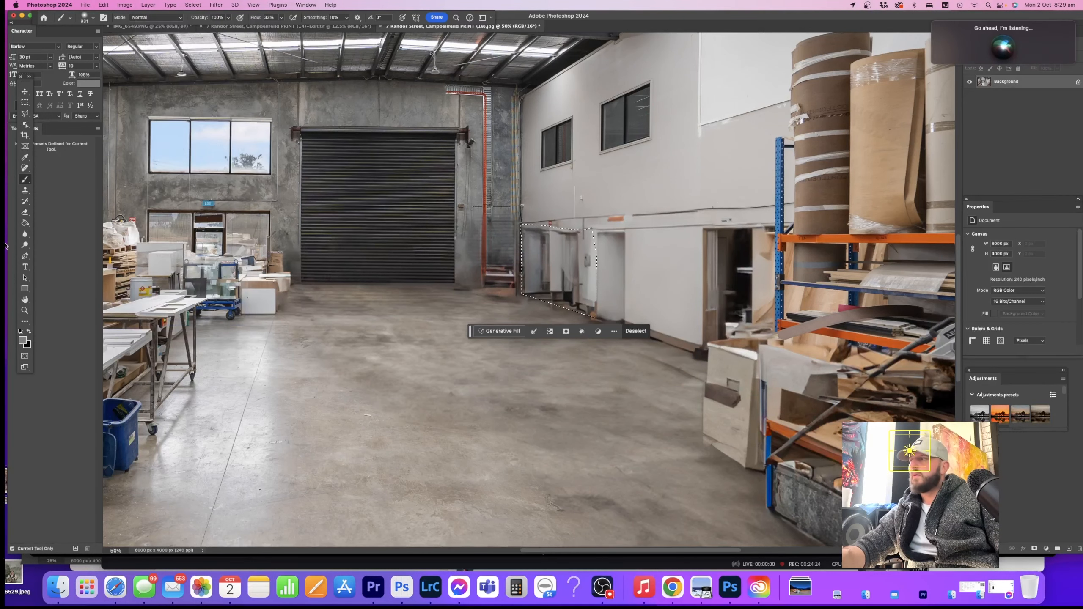
{"action": "left_click_drag", "start_coordinate": [700, 309], "coordinate": [662, 312]}
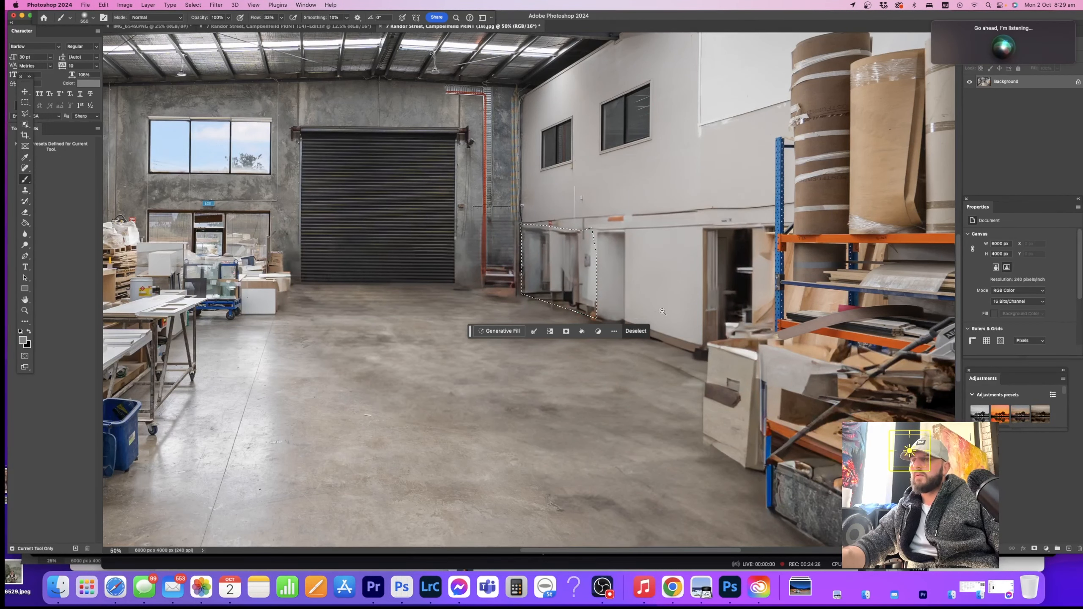
{"action": "left_click", "coordinate": [663, 311], "text": "alt"}
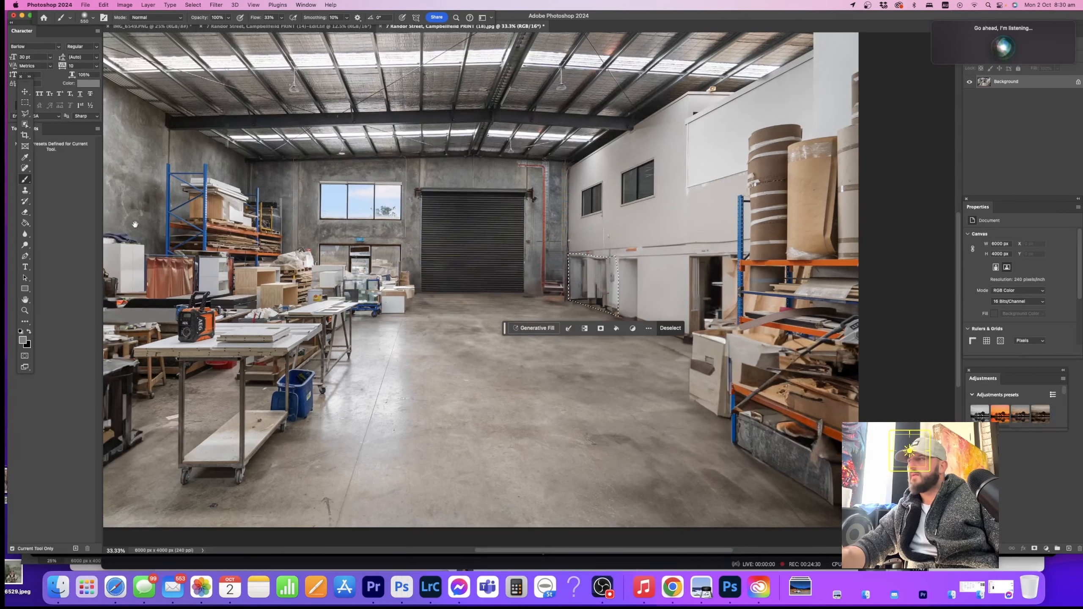
{"action": "right_click", "coordinate": [29, 184]}
{"action": "left_click", "coordinate": [59, 178]}
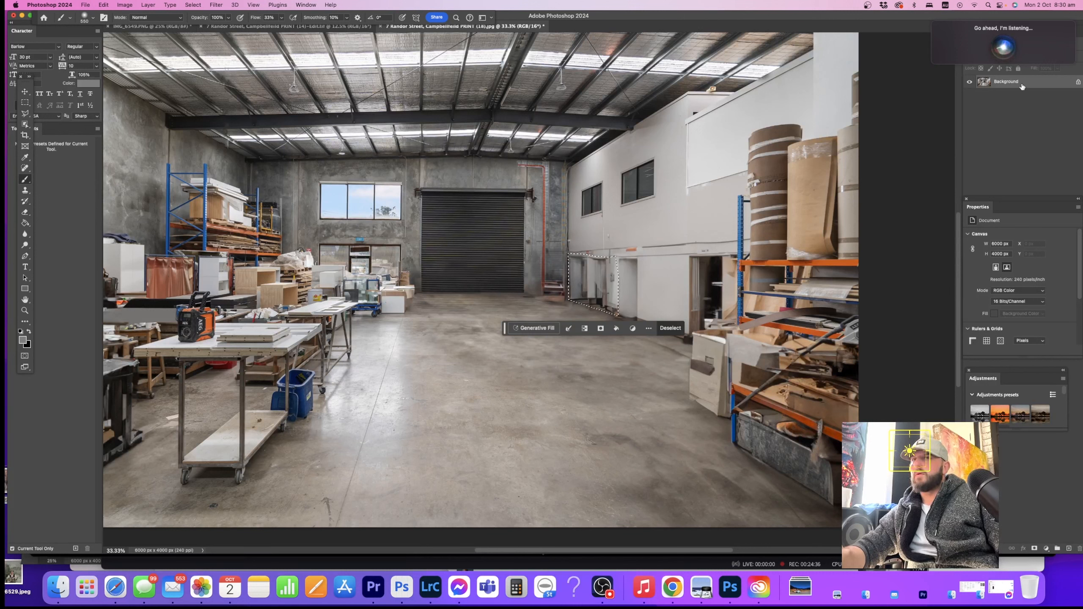
{"action": "mouse_move", "coordinate": [1028, 35]}
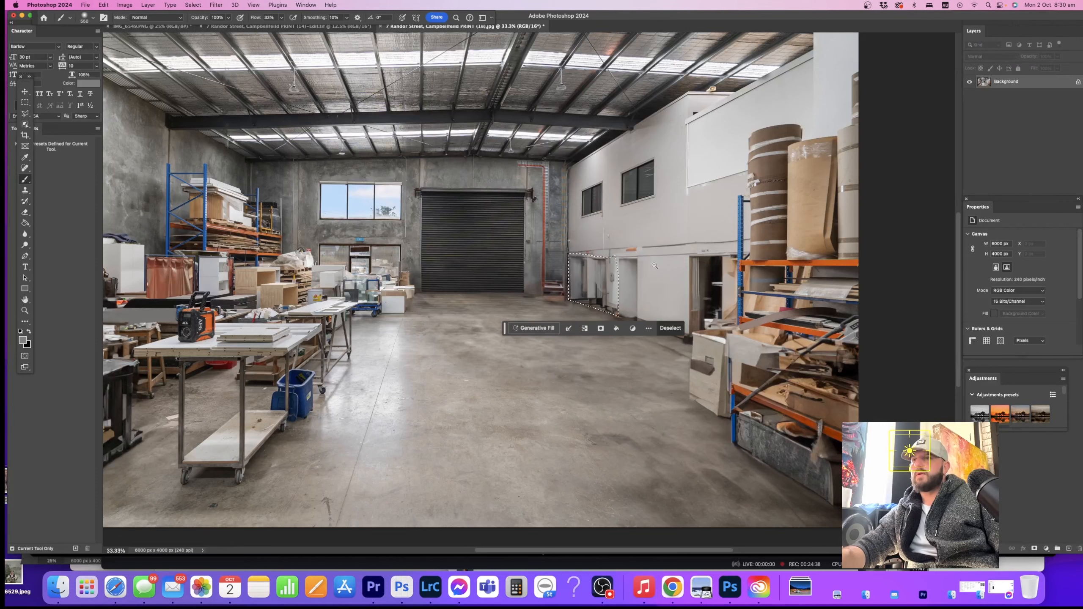
{"action": "left_click_drag", "start_coordinate": [719, 17], "coordinate": [721, 17]}
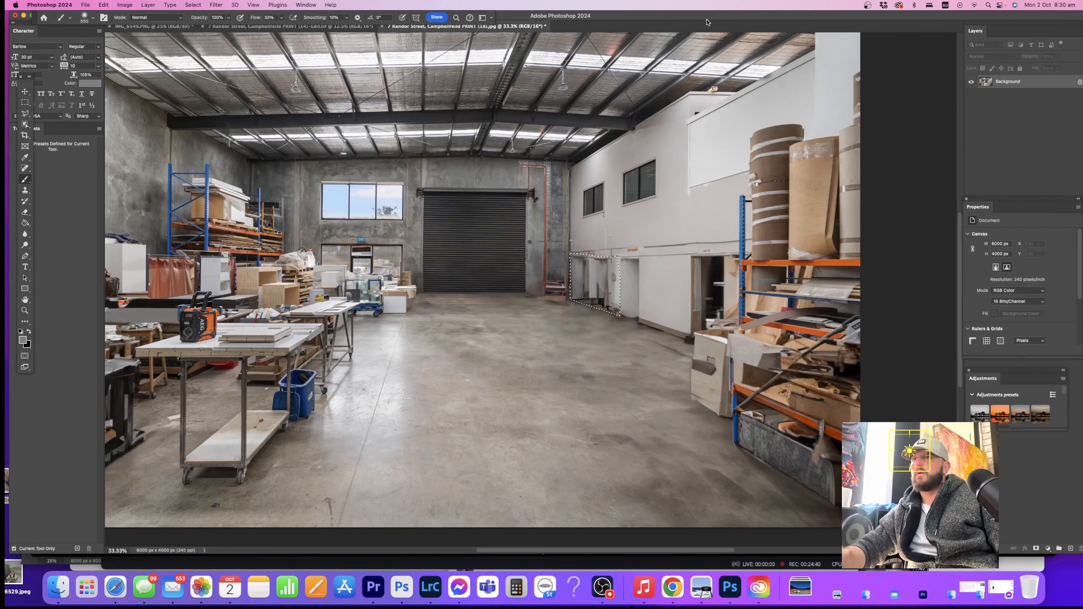
{"action": "left_click", "coordinate": [646, 292], "text": "alt"}
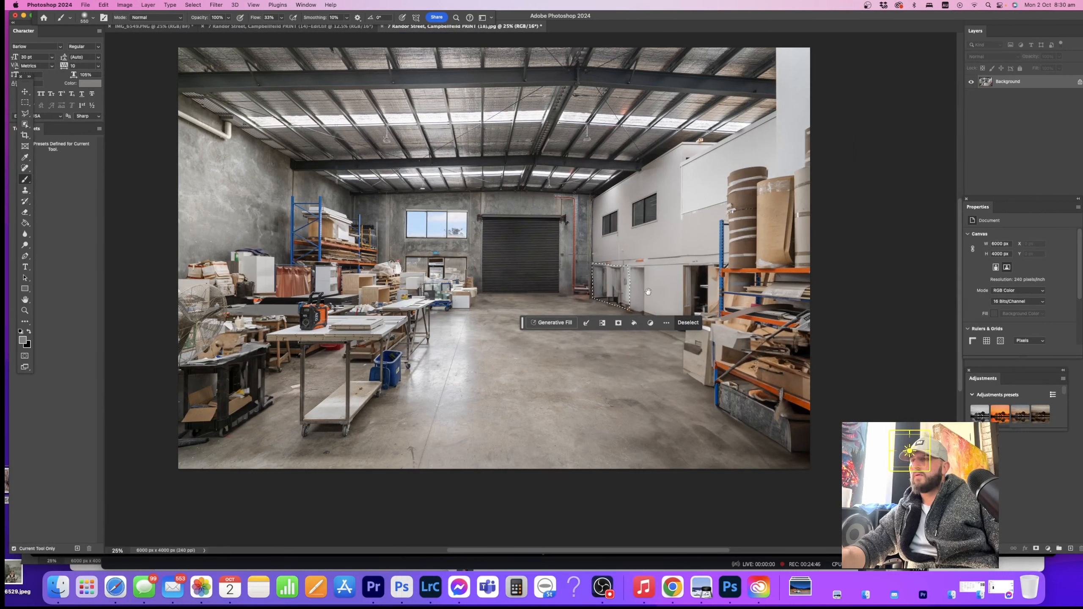
{"action": "key", "text": "z"}
{"action": "left_click", "coordinate": [24, 103]}
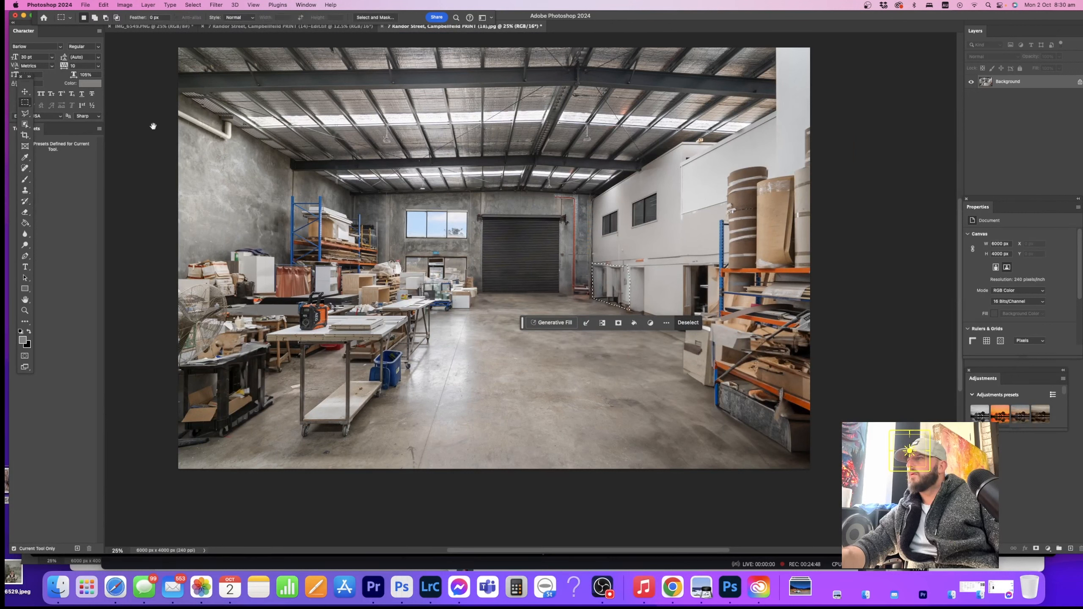
{"action": "key", "text": "b"}
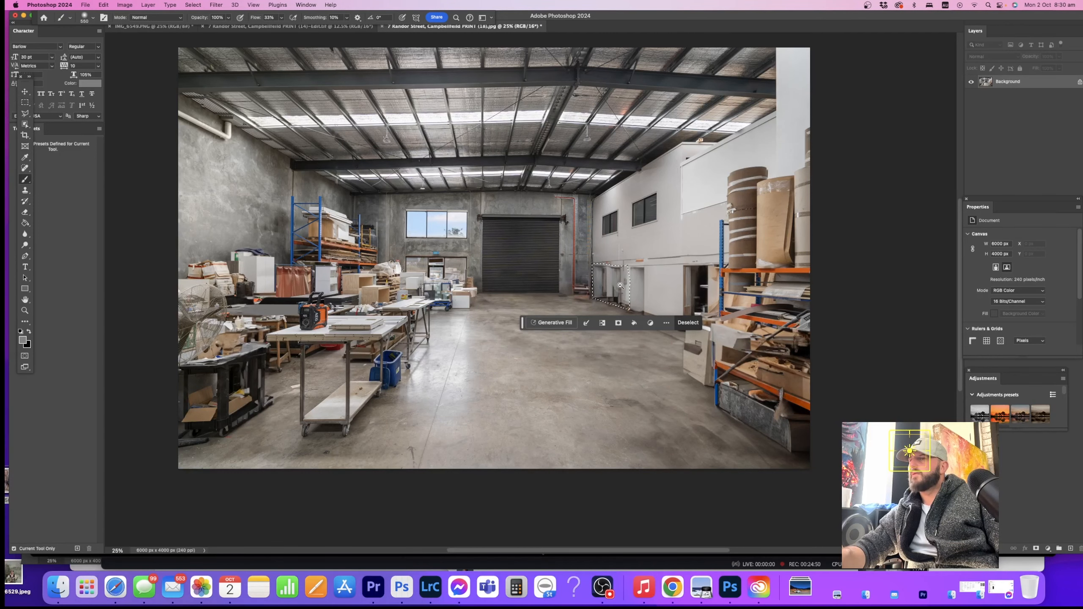
{"action": "scroll", "coordinate": [642, 287], "scroll_direction": "right", "scroll_amount": 2}
{"action": "key", "text": "z"}
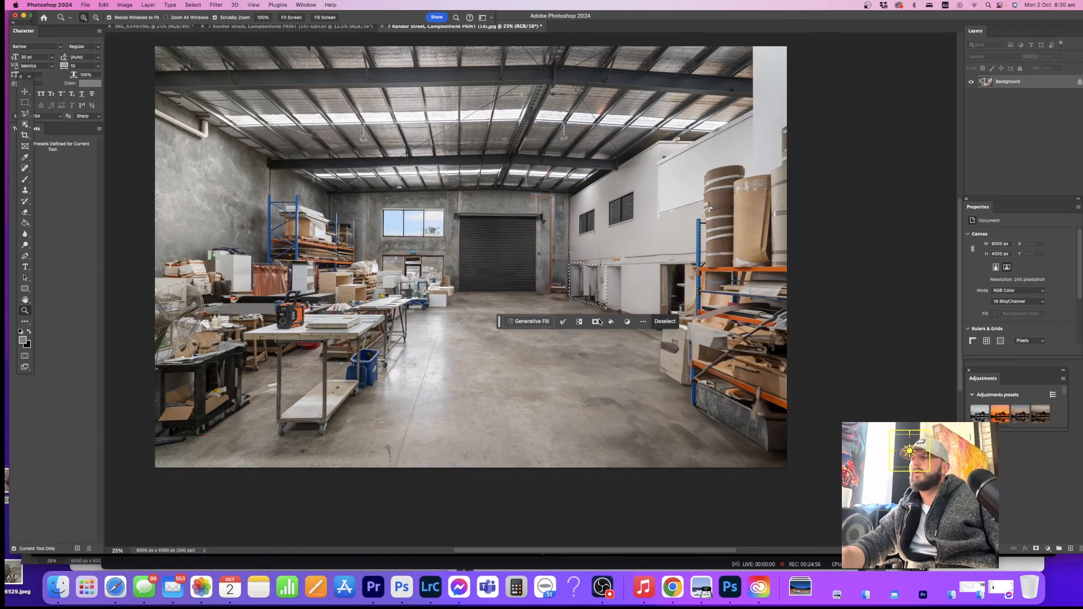
{"action": "scroll", "coordinate": [600, 321], "scroll_direction": "down", "scroll_amount": 2}
{"action": "scroll", "coordinate": [613, 320], "scroll_direction": "up", "scroll_amount": 3}
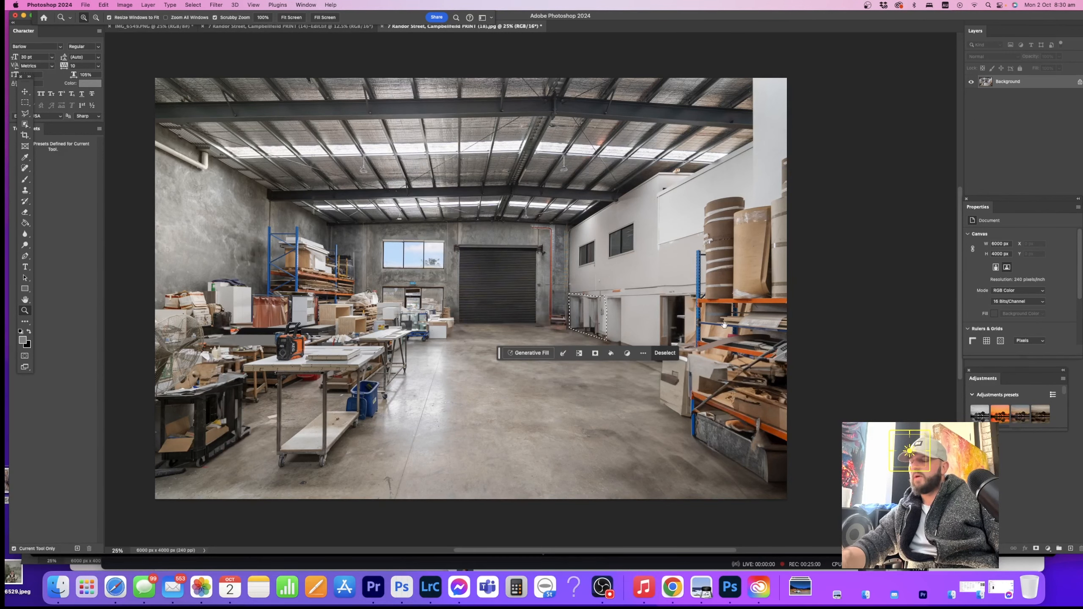
{"action": "scroll", "coordinate": [637, 321], "scroll_direction": "left", "scroll_amount": 2}
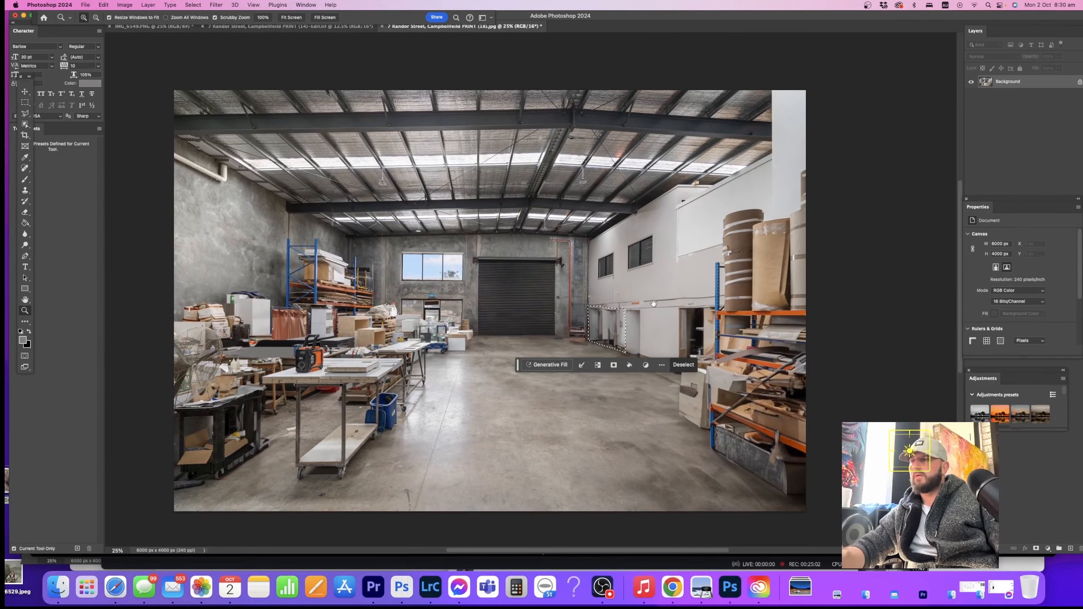
- Paint light wall colour over the selected openings at the far end of the white wall, and clear the selection
{"action": "left_click", "coordinate": [631, 314]}
{"action": "left_click", "coordinate": [631, 314]}
{"action": "scroll", "coordinate": [632, 315], "scroll_direction": "down", "scroll_amount": 6}
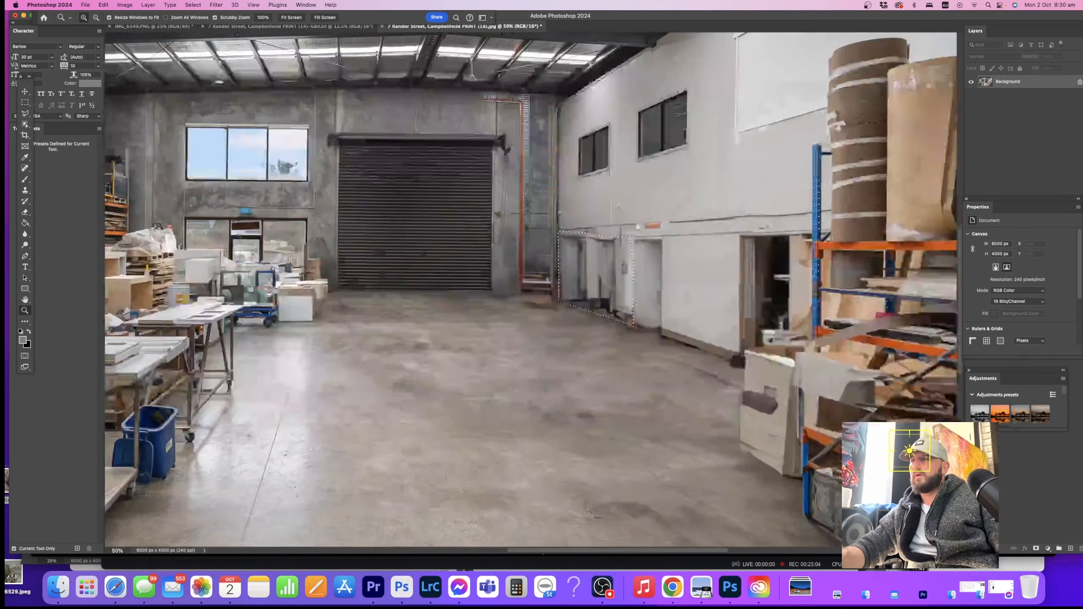
{"action": "left_click", "coordinate": [627, 240]}
{"action": "scroll", "coordinate": [627, 240], "scroll_direction": "up", "scroll_amount": 3}
{"action": "key", "text": "b"}
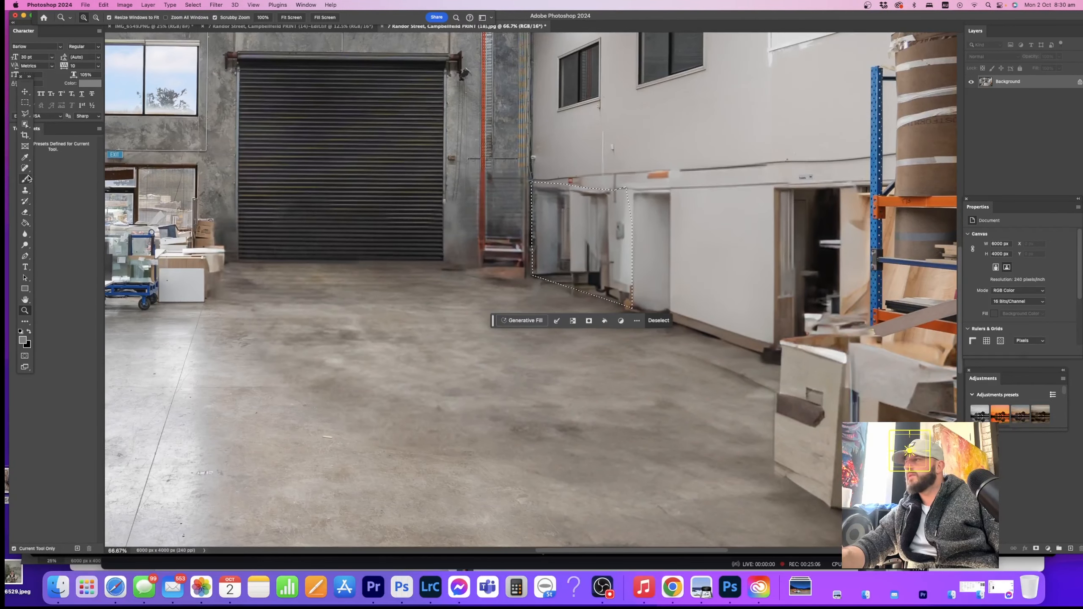
{"action": "left_click_drag", "start_coordinate": [709, 265], "coordinate": [695, 264], "text": "ctrl+alt"}
{"action": "left_click_drag", "start_coordinate": [576, 230], "coordinate": [618, 233], "text": "ctrl+alt"}
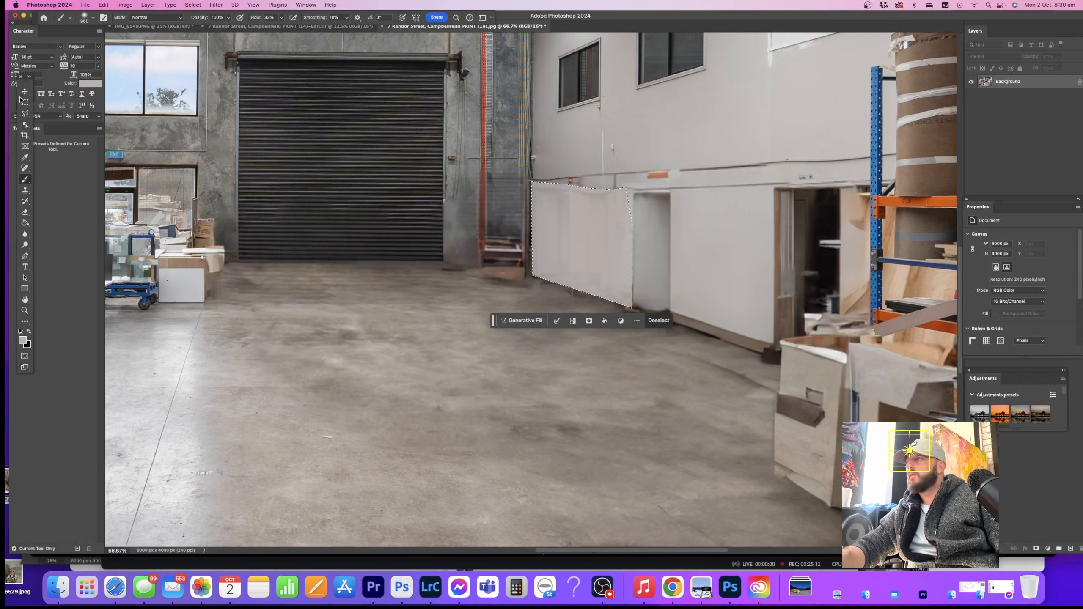
{"action": "left_click", "coordinate": [590, 257]}
{"action": "left_click", "coordinate": [24, 102]}
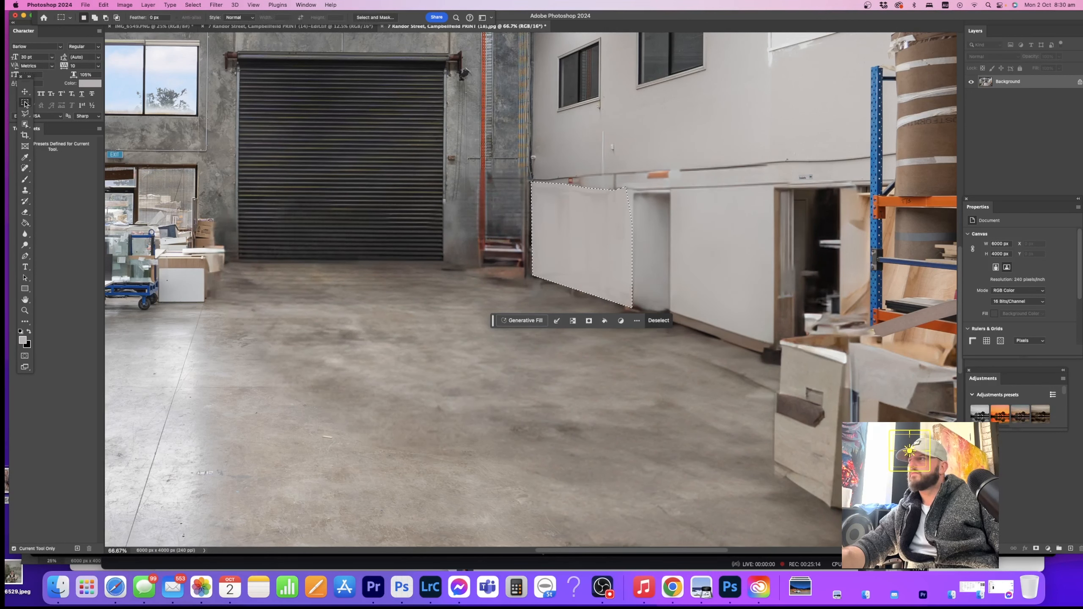
{"action": "left_click", "coordinate": [226, 217]}
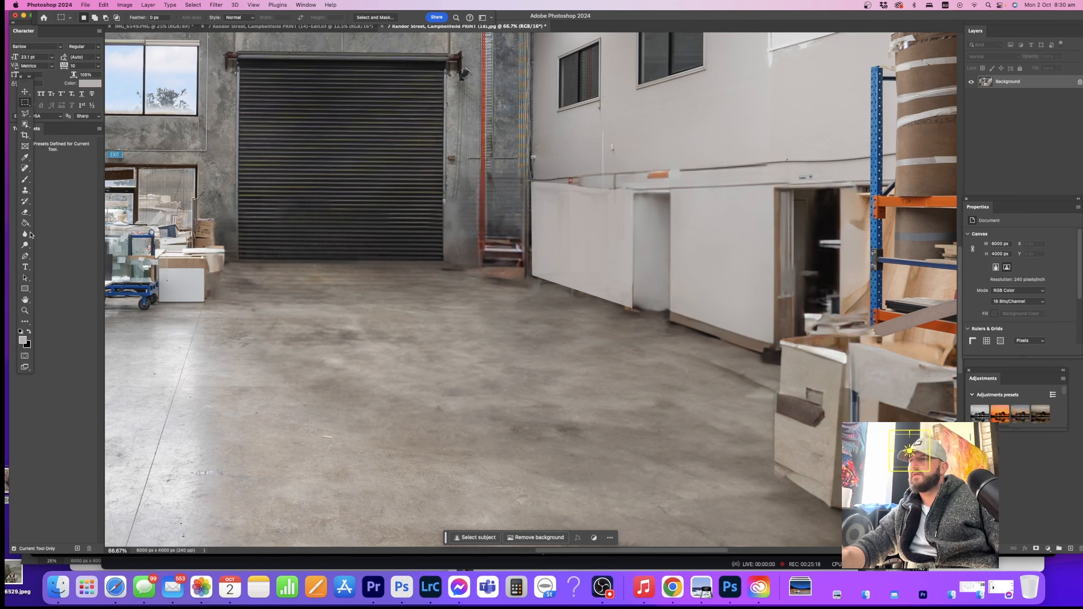
- Brush sampled wall colours along the upper edge of the newly painted wall section to blend it into the wall above
{"action": "left_click", "coordinate": [25, 180]}
{"action": "left_click_drag", "start_coordinate": [634, 201], "coordinate": [596, 199]}
{"action": "left_click_drag", "start_coordinate": [597, 200], "coordinate": [602, 200]}
{"action": "left_click", "coordinate": [624, 191], "text": "alt"}
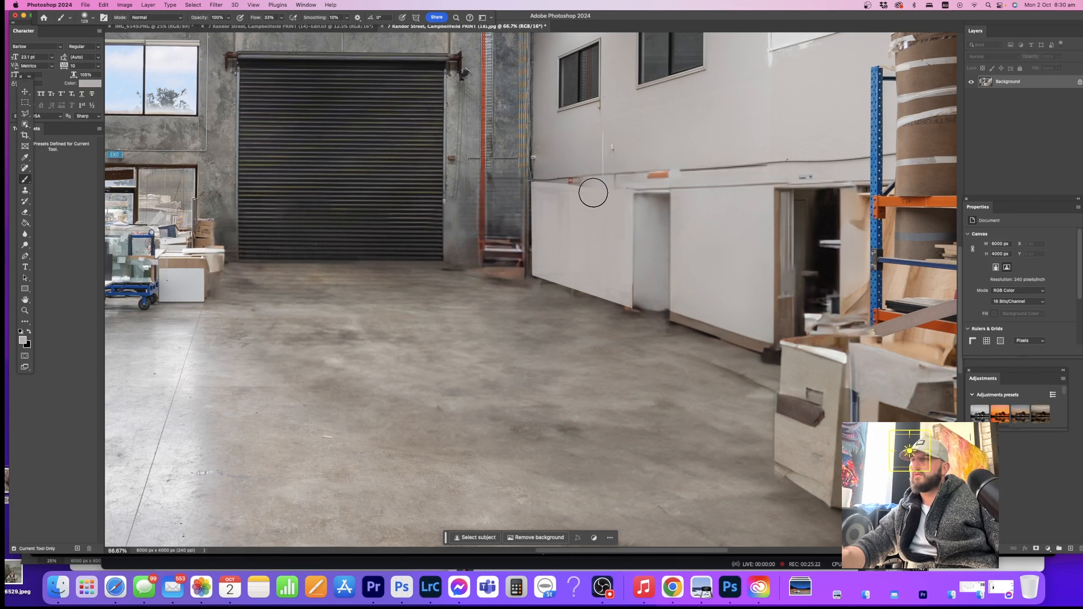
{"action": "left_click", "coordinate": [544, 139], "text": "alt"}
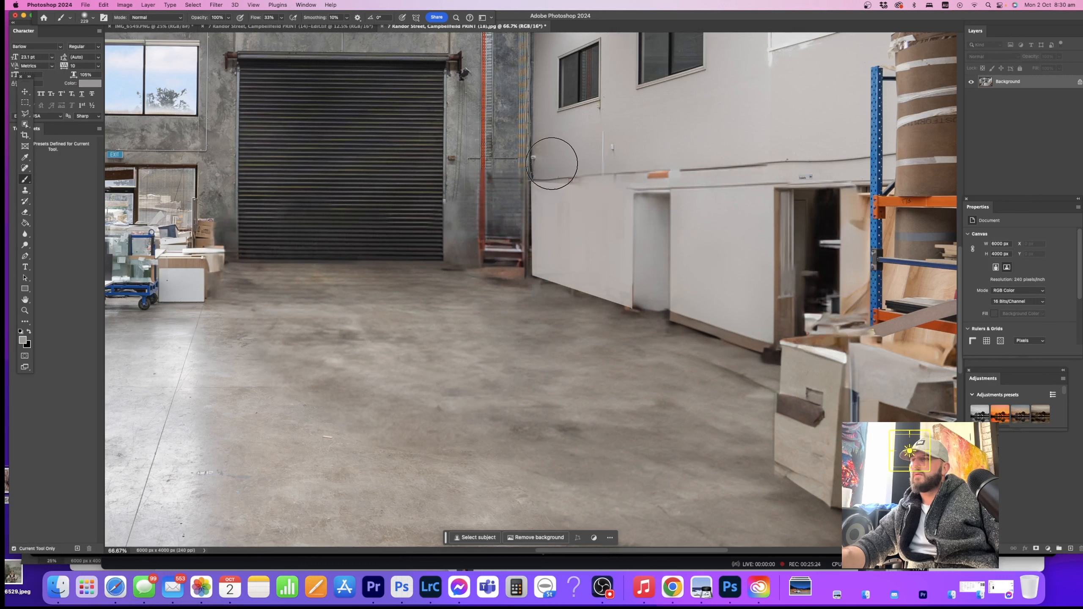
{"action": "mouse_move", "coordinate": [553, 178]}
{"action": "left_mouse_down"}
{"action": "mouse_move", "coordinate": [560, 263]}
{"action": "mouse_move", "coordinate": [577, 266]}
{"action": "mouse_move", "coordinate": [550, 253]}
{"action": "mouse_move", "coordinate": [555, 175]}
{"action": "mouse_move", "coordinate": [580, 247]}
{"action": "left_mouse_up"}
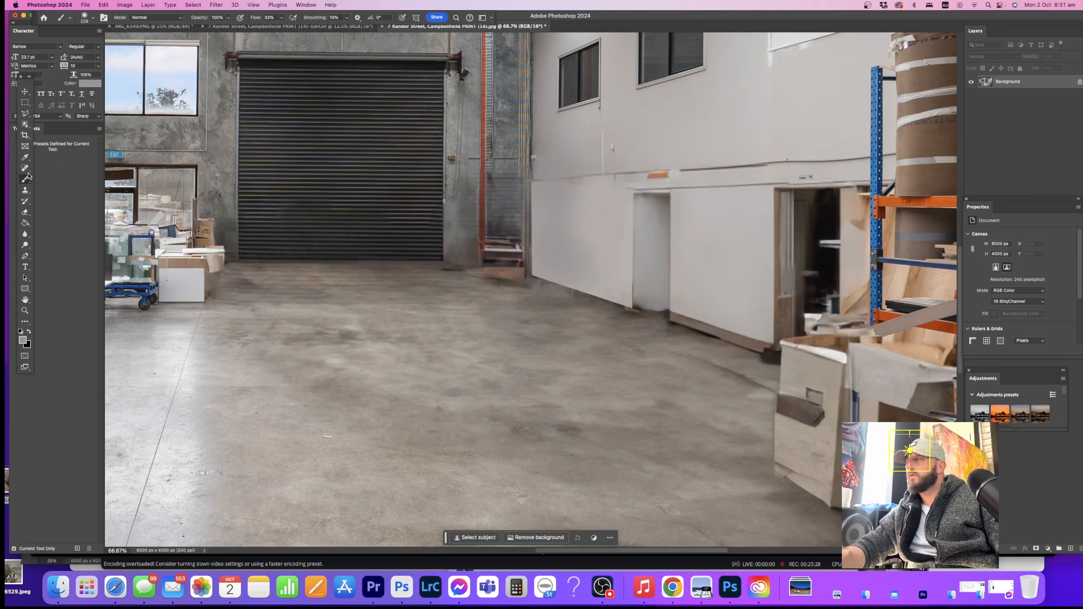
- Clone clean surface over the leftover clutter beside the orange pipe with the Clone Stamp and tidy the white wall's base edge
{"action": "left_click", "coordinate": [25, 190]}
{"action": "left_click_drag", "start_coordinate": [502, 163], "coordinate": [504, 166]}
{"action": "key", "text": "super+z"}
{"action": "left_click", "coordinate": [525, 123], "text": "alt"}
{"action": "mouse_move", "coordinate": [525, 123]}
{"action": "left_mouse_down"}
{"action": "mouse_move", "coordinate": [513, 123]}
{"action": "mouse_move", "coordinate": [523, 246]}
{"action": "mouse_move", "coordinate": [490, 249]}
{"action": "mouse_move", "coordinate": [483, 194]}
{"action": "left_mouse_up"}
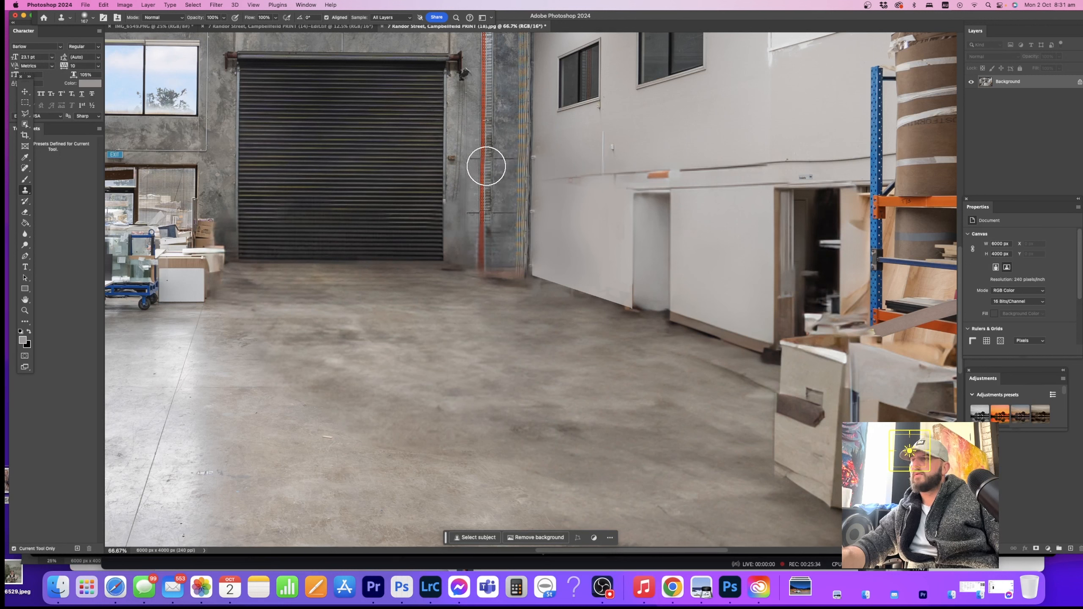
{"action": "left_click_drag", "start_coordinate": [623, 262], "coordinate": [609, 263]}
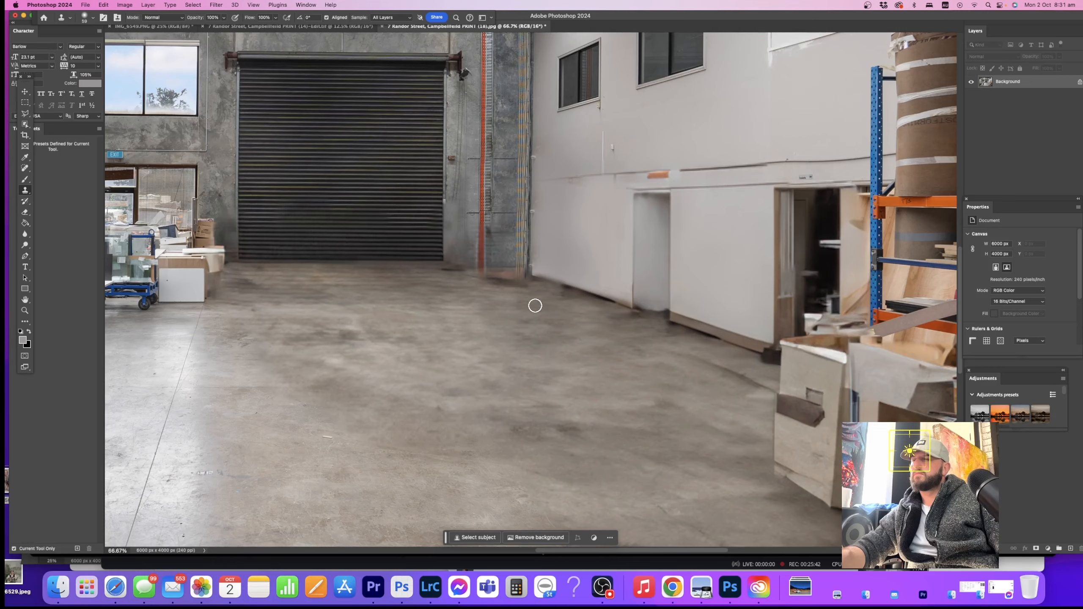
- Touch up the narrow doorway in the white wall with soft brush strokes in the wall colour
{"action": "key", "text": "super+minus"}
{"action": "key", "text": "super+minus"}
{"action": "key", "text": "super+minus"}
{"action": "key", "text": "super+minus"}
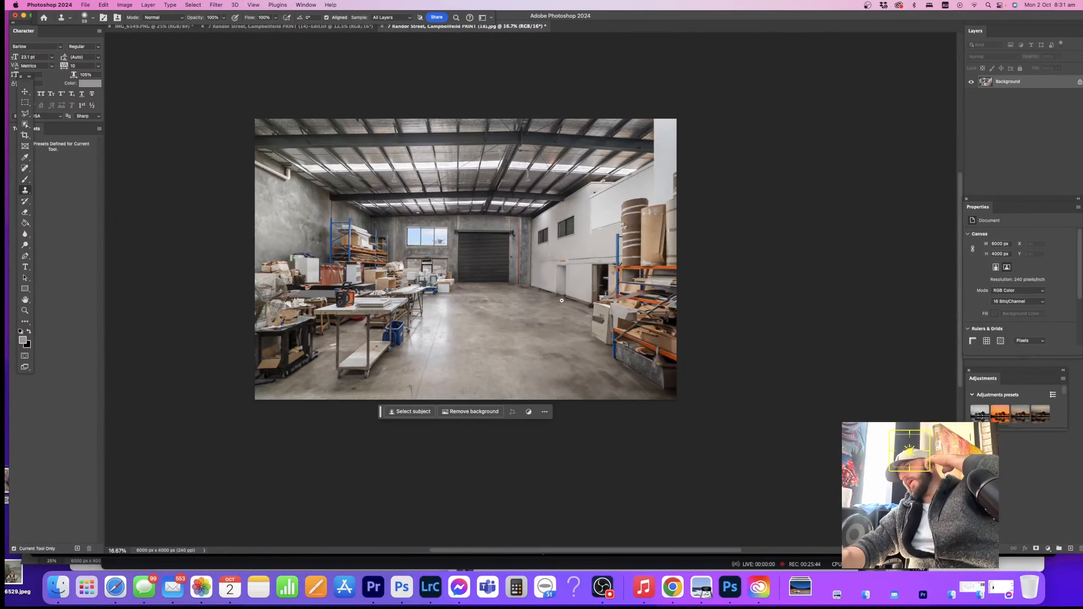
{"action": "key", "text": "b"}
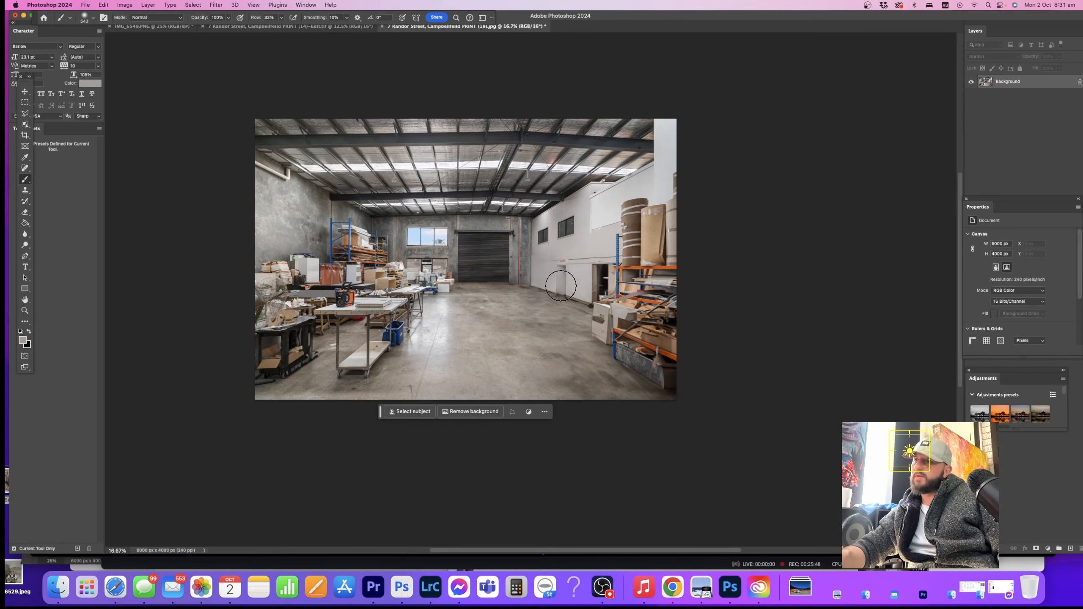
{"action": "left_click_drag", "start_coordinate": [598, 283], "coordinate": [565, 300]}
{"action": "left_click_drag", "start_coordinate": [579, 288], "coordinate": [567, 289]}
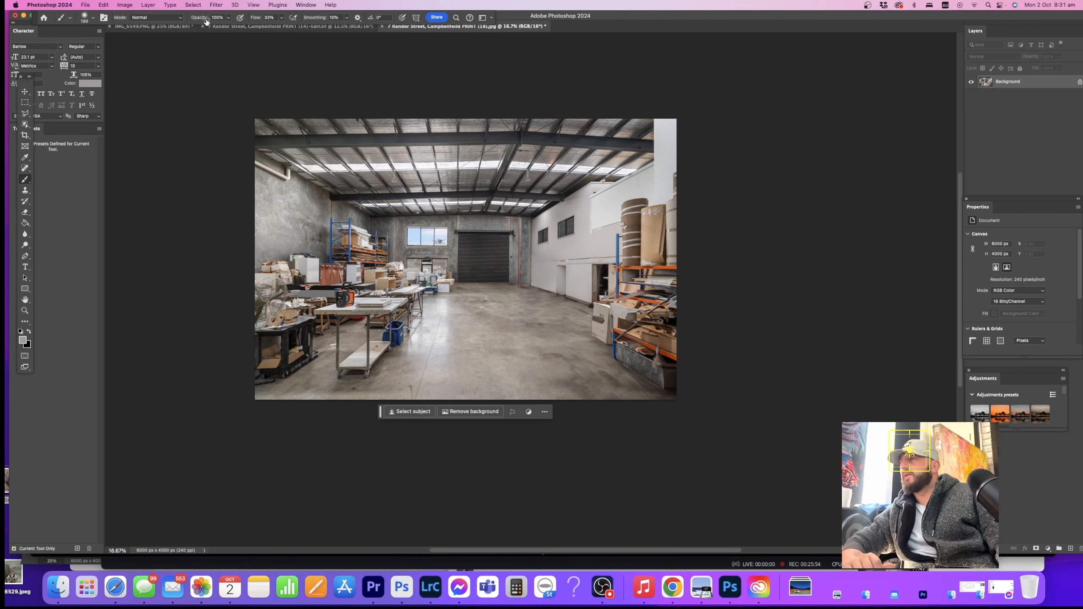
- Save the retouched warehouse photo and switch to Lightroom Classic
{"action": "left_click", "coordinate": [148, 4]}
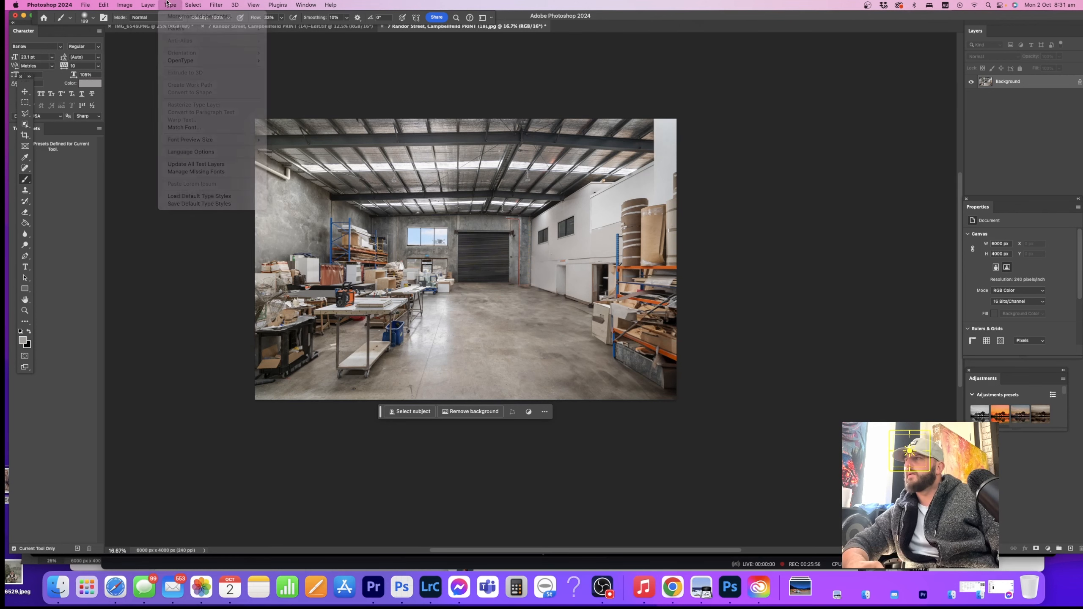
{"action": "left_click", "coordinate": [151, 5]}
{"action": "key", "text": "super+s"}
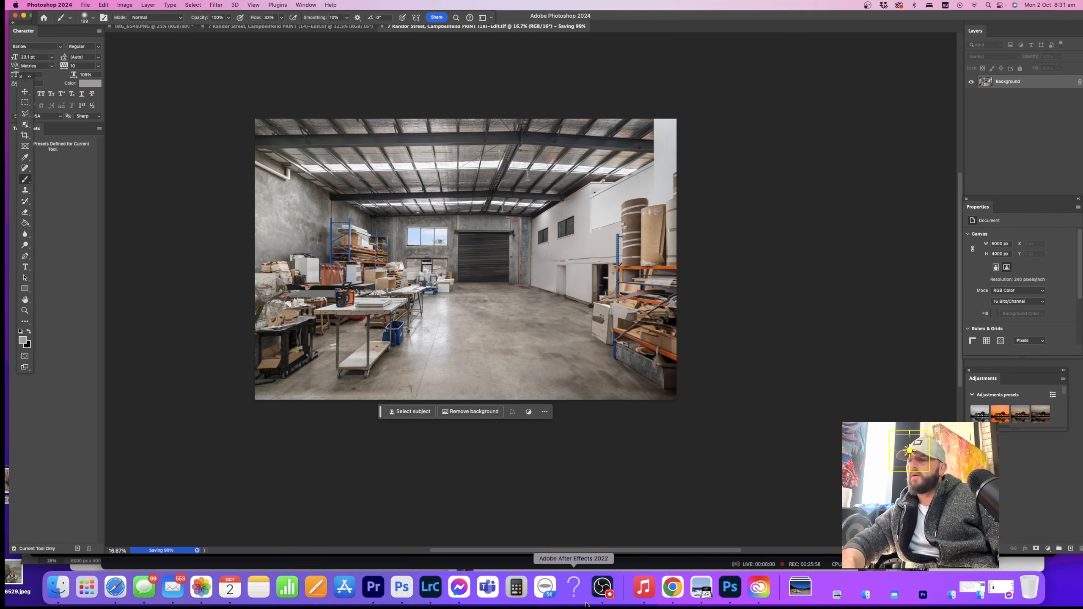
{"action": "left_click", "coordinate": [435, 594]}
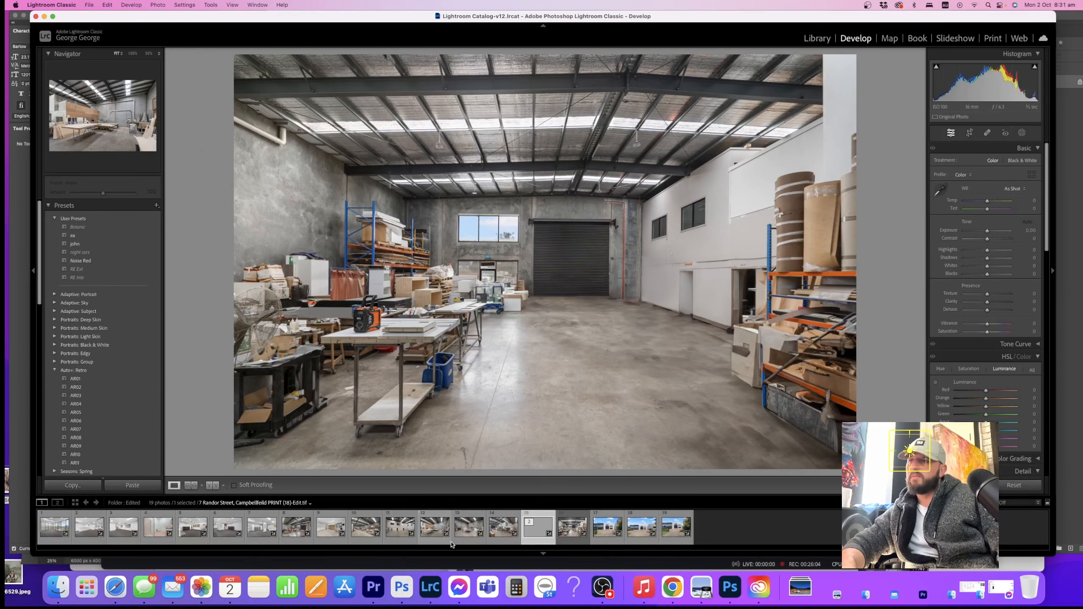
- Compare the original warehouse photo with its retouched version by switching back and forth between them
{"action": "left_click", "coordinate": [571, 541]}
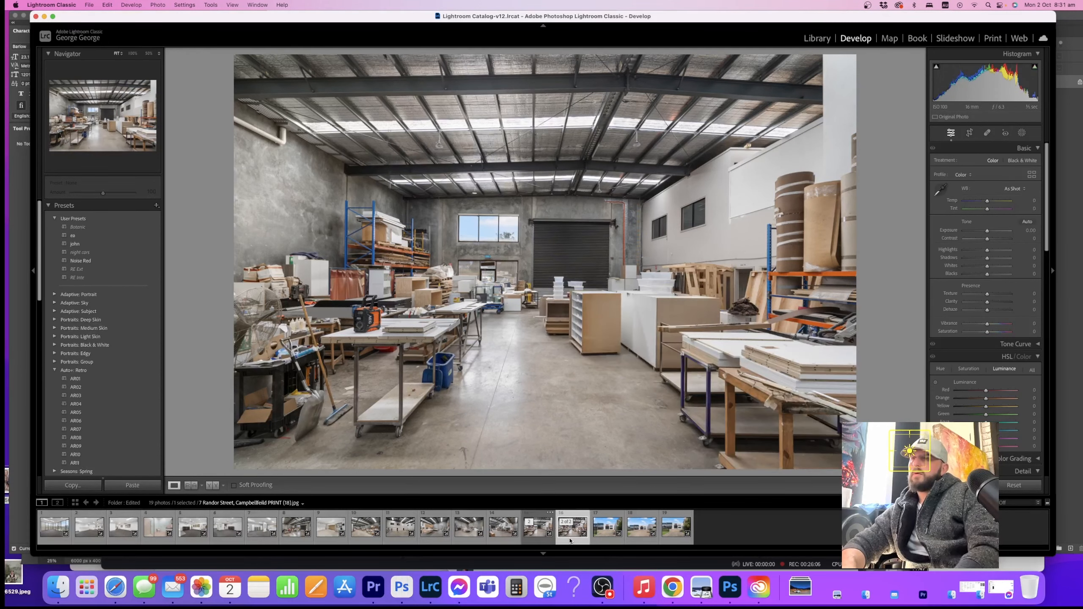
{"action": "key", "text": "Left"}
{"action": "key", "text": "Right"}
{"action": "key", "text": "Left"}
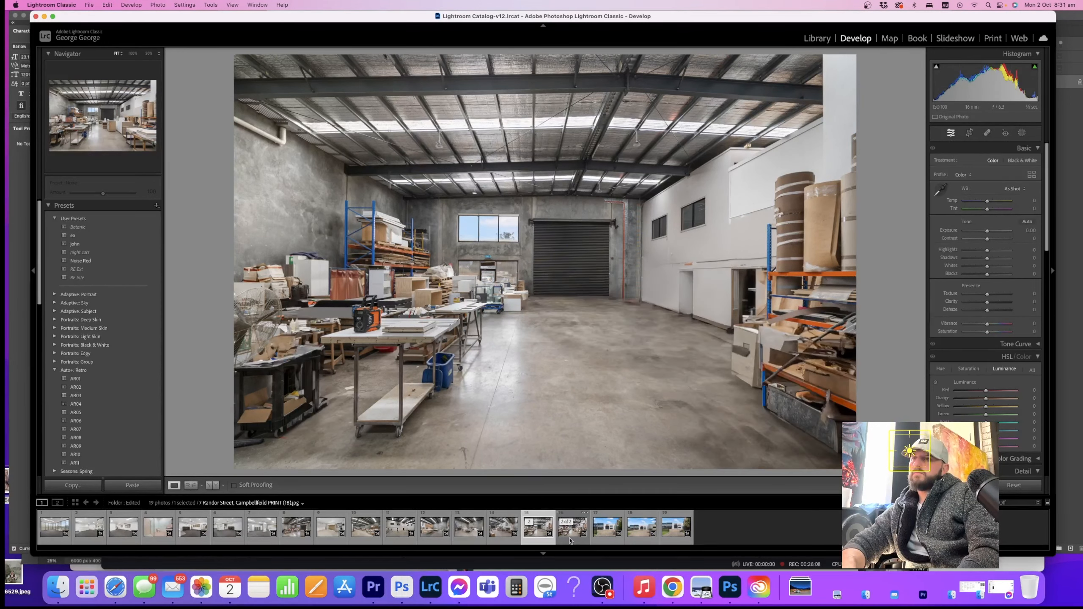
{"action": "key", "text": "Right"}
{"action": "key", "text": "Left"}
{"action": "key", "text": "Right"}
{"action": "key", "text": "Left"}
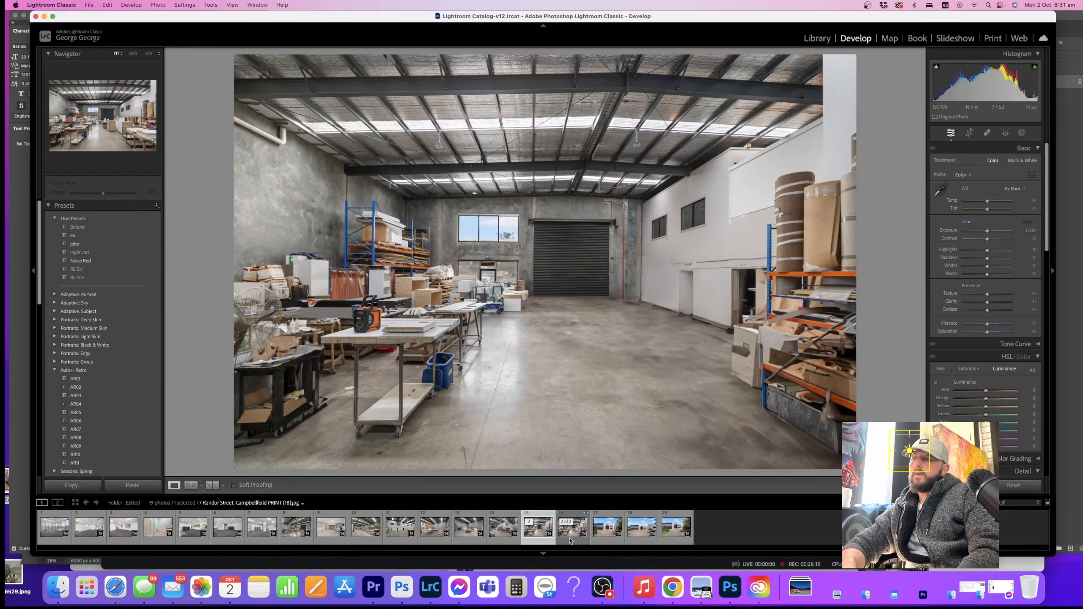
{"action": "key", "text": "Right"}
{"action": "key", "text": "Left"}
{"action": "key", "text": "Right"}
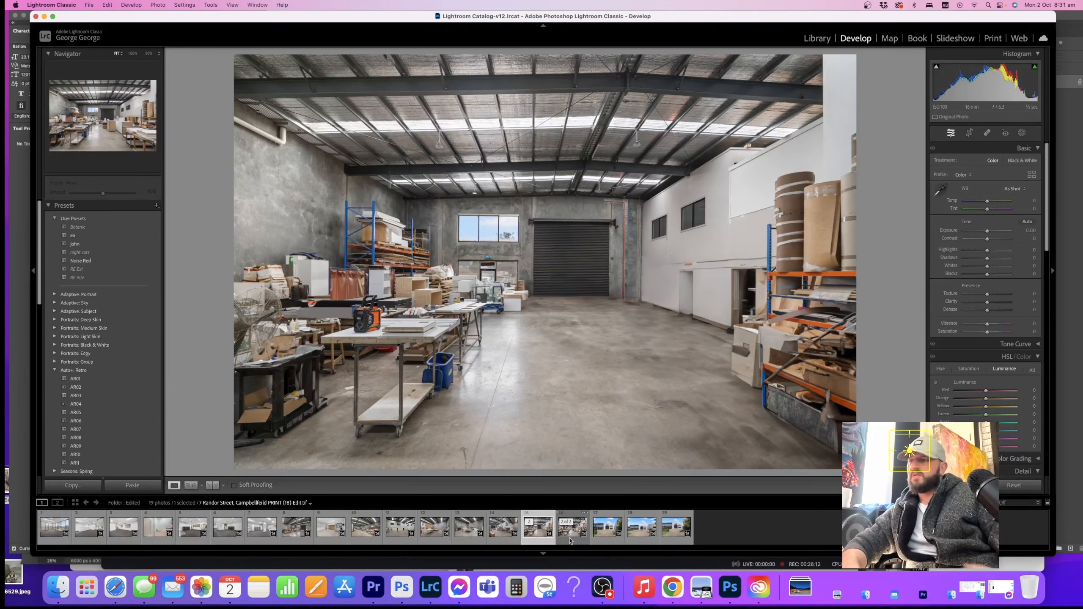
- Remove the original cluttered warehouse photo from Lightroom, keeping the retouched version
{"action": "right_click", "coordinate": [570, 541]}
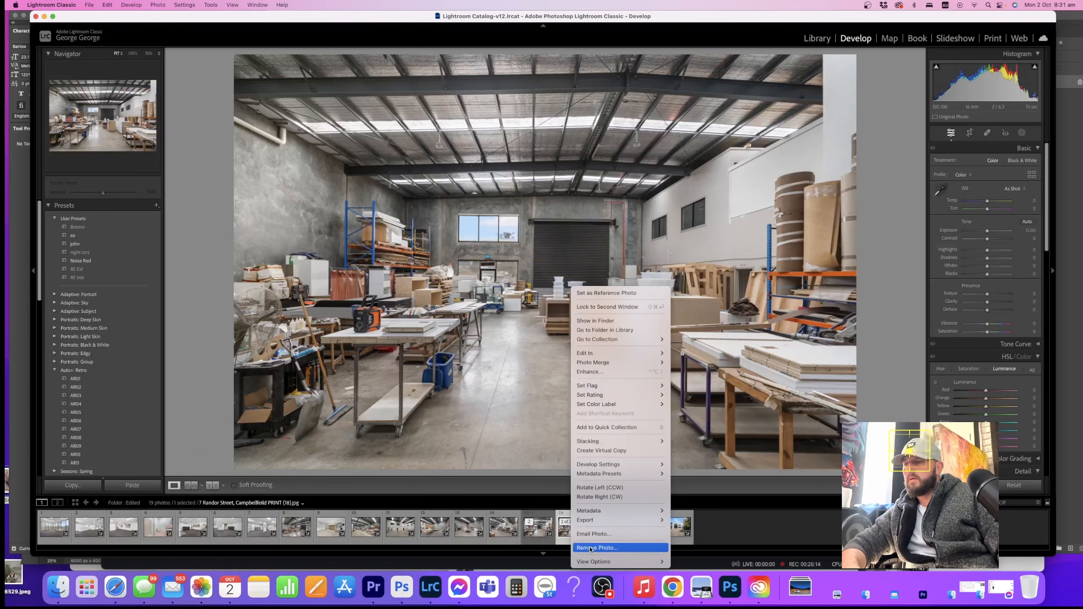
{"action": "left_click", "coordinate": [558, 397]}
{"action": "key", "text": "BackSpace"}
{"action": "left_click", "coordinate": [553, 218]}
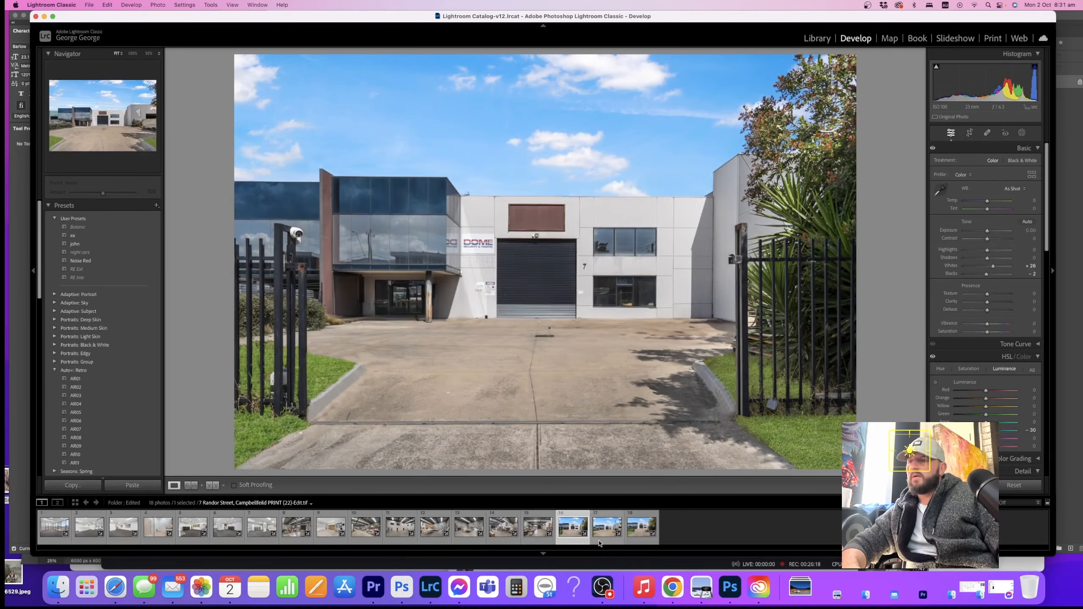
- Review the three exterior building photos and return to the retouched warehouse photo
{"action": "left_click", "coordinate": [607, 539]}
{"action": "left_click", "coordinate": [643, 541]}
{"action": "left_click", "coordinate": [606, 538]}
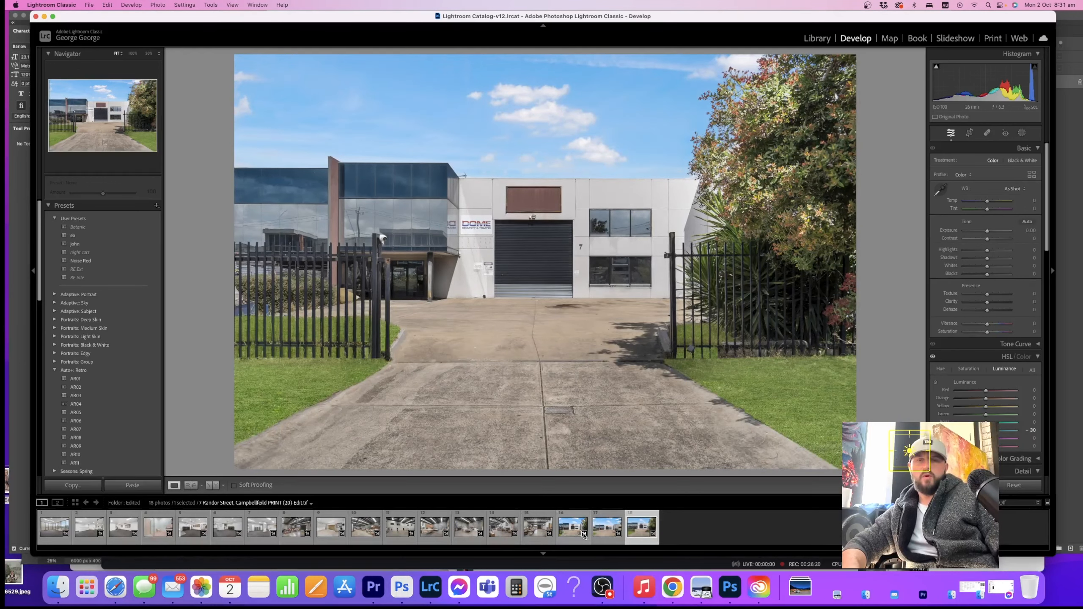
{"action": "left_click", "coordinate": [574, 539]}
{"action": "left_click", "coordinate": [538, 539]}
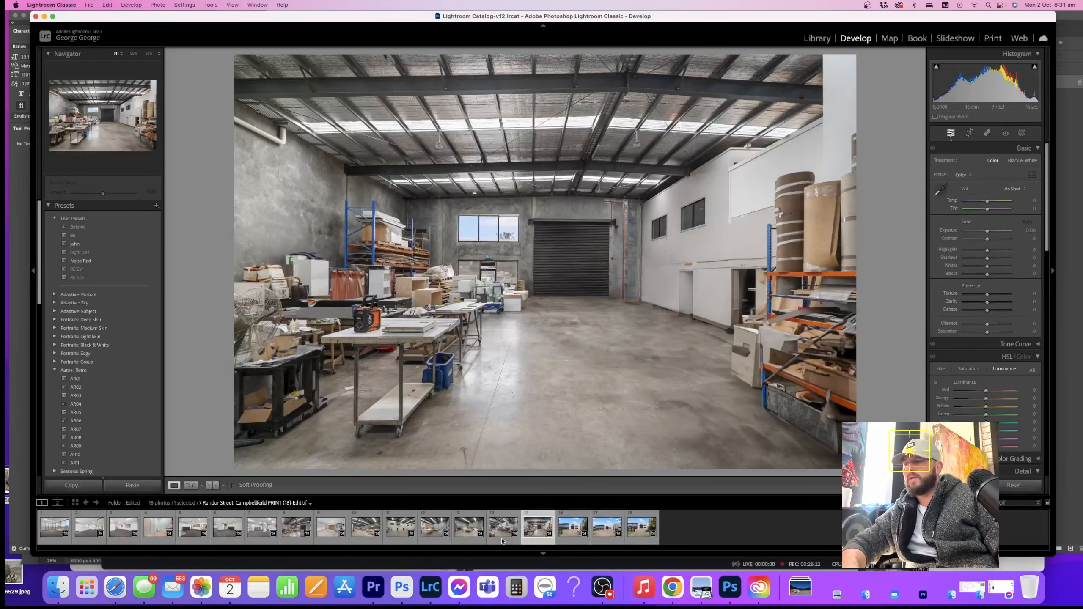
- Review the retouched warehouse photos and the tiled room photo one by one, working backwards through the set
{"action": "left_click", "coordinate": [503, 540]}
{"action": "left_click", "coordinate": [465, 541]}
{"action": "left_click", "coordinate": [433, 542]}
{"action": "left_click", "coordinate": [398, 542]}
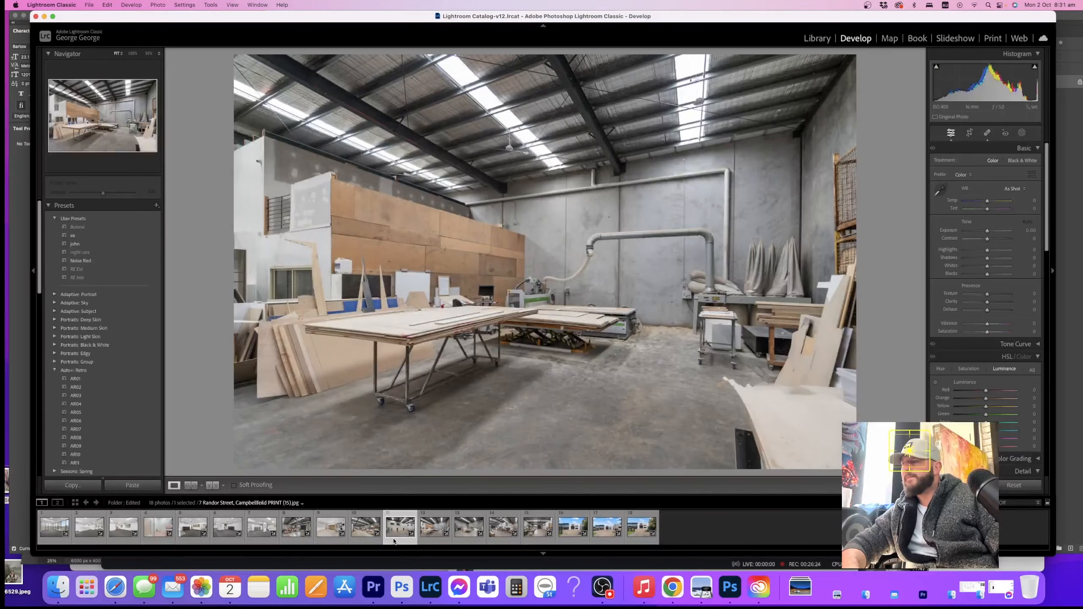
{"action": "left_click", "coordinate": [364, 542]}
{"action": "left_click", "coordinate": [336, 542]}
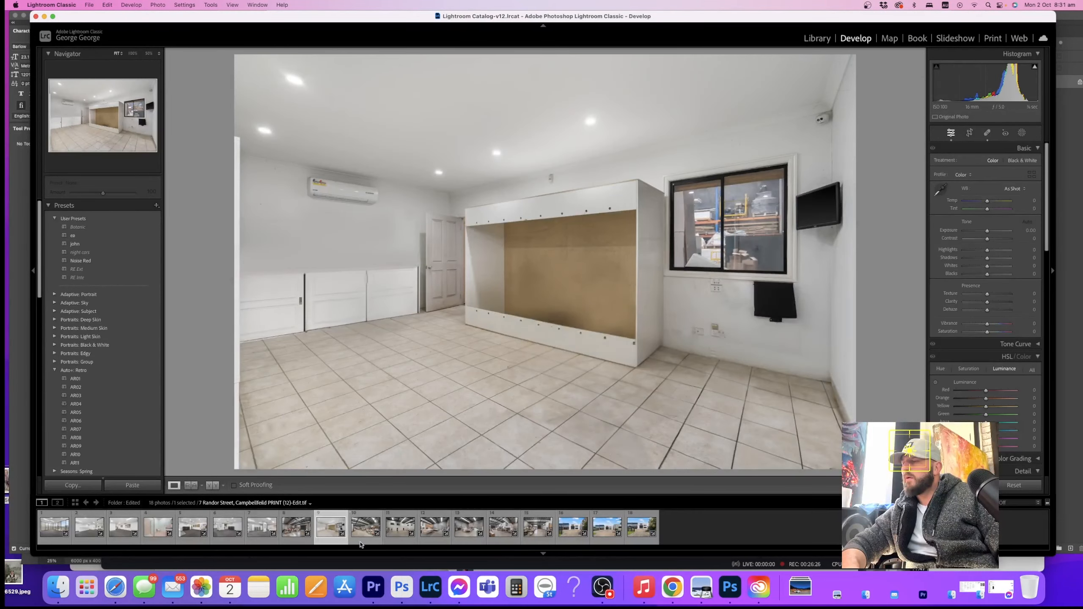
{"action": "left_click", "coordinate": [365, 542]}
{"action": "left_click", "coordinate": [400, 542]}
{"action": "left_click", "coordinate": [366, 541]}
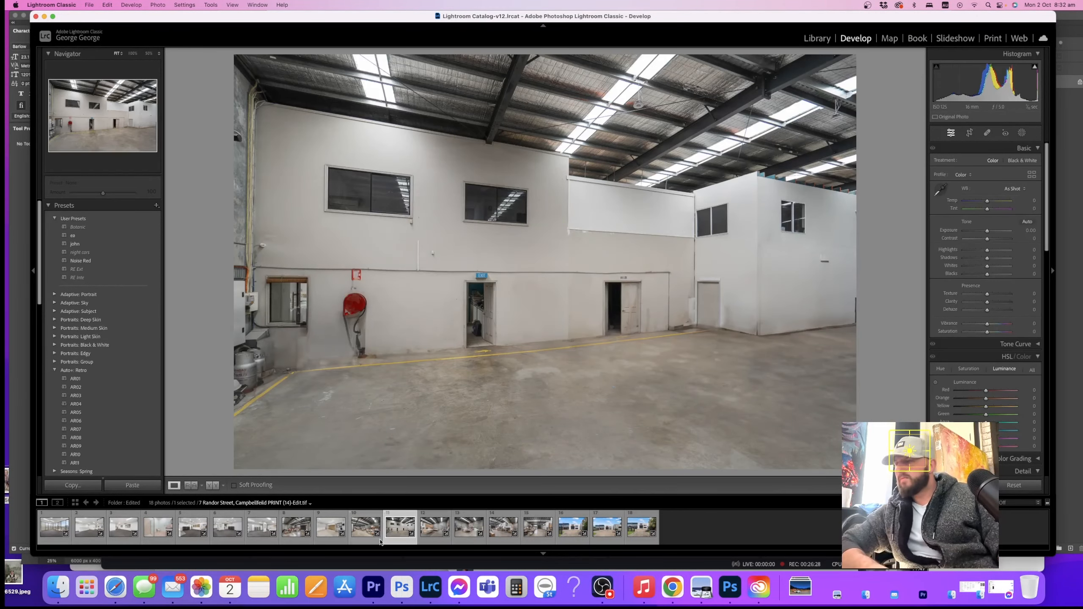
{"action": "left_click", "coordinate": [322, 539]}
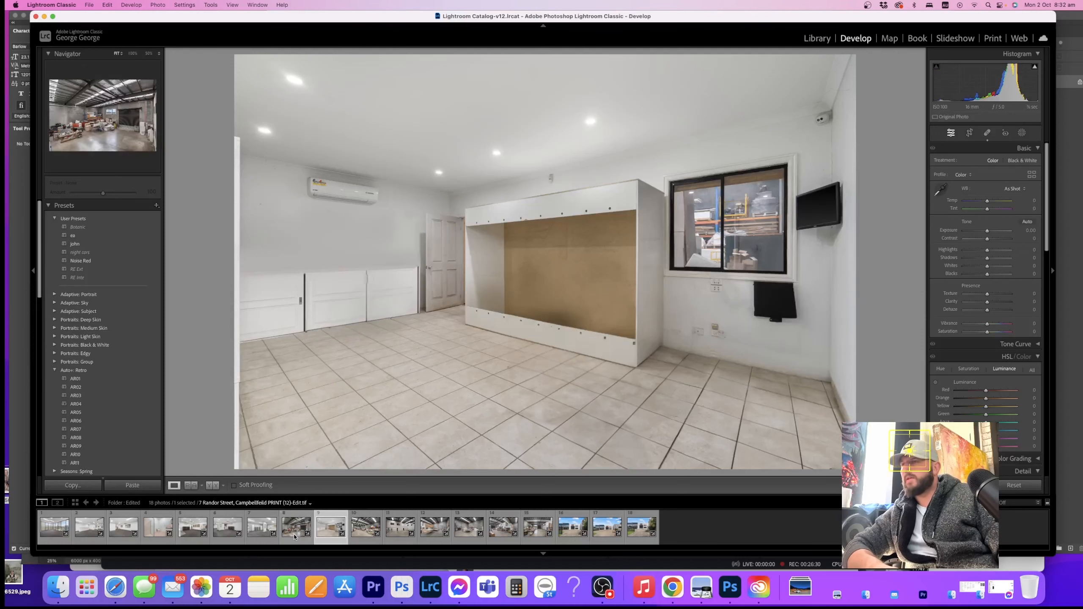
{"action": "left_click", "coordinate": [298, 537]}
- Review the office interior photos back to the first image of the windowed room, ending on the third photo in the set
{"action": "left_click", "coordinate": [254, 535]}
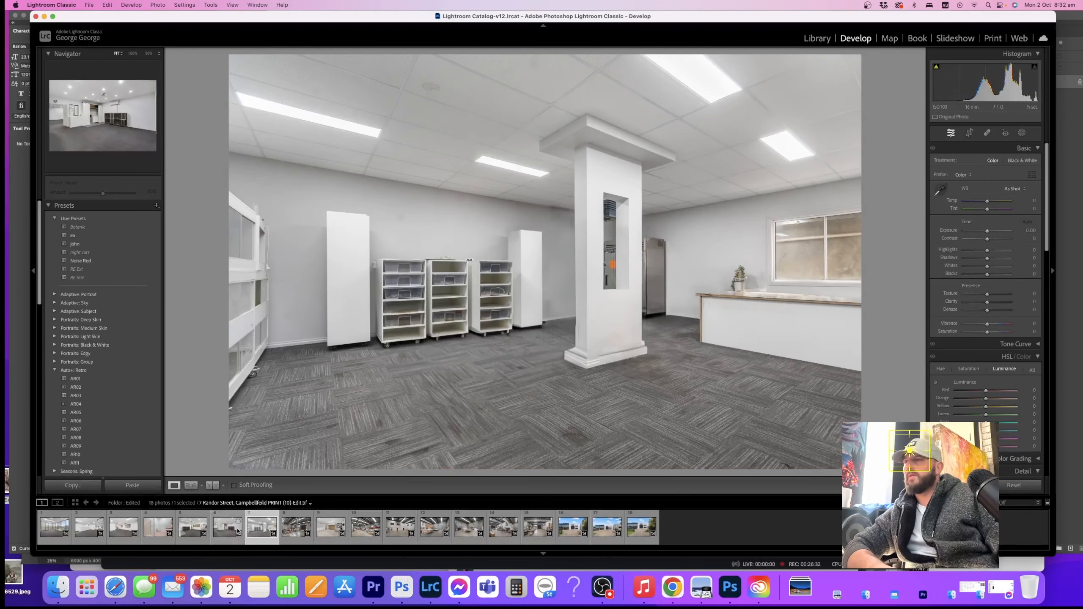
{"action": "left_click", "coordinate": [238, 531]}
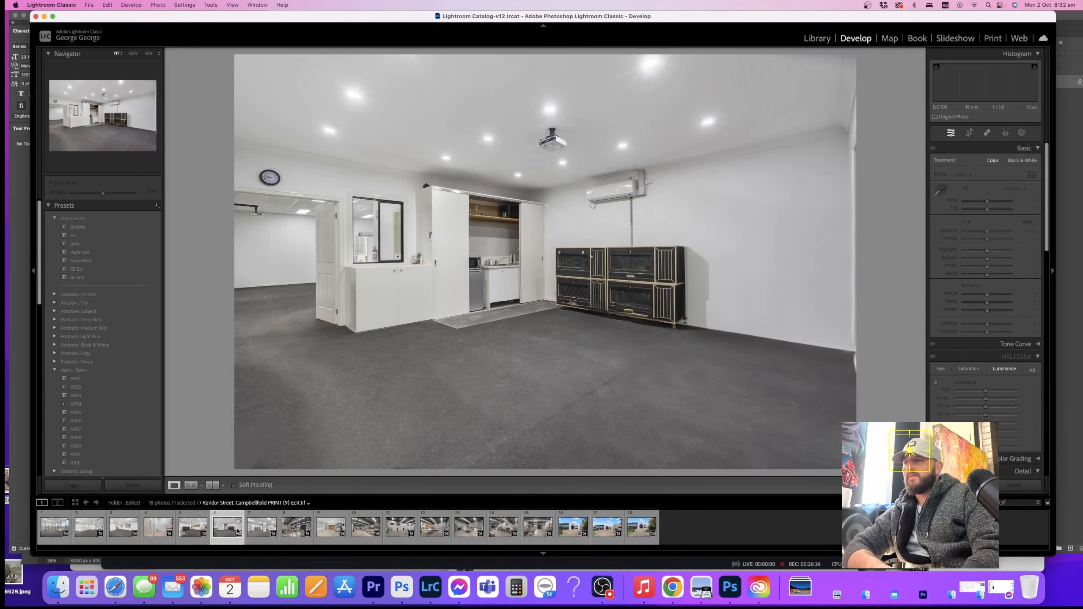
{"action": "key", "text": "Left"}
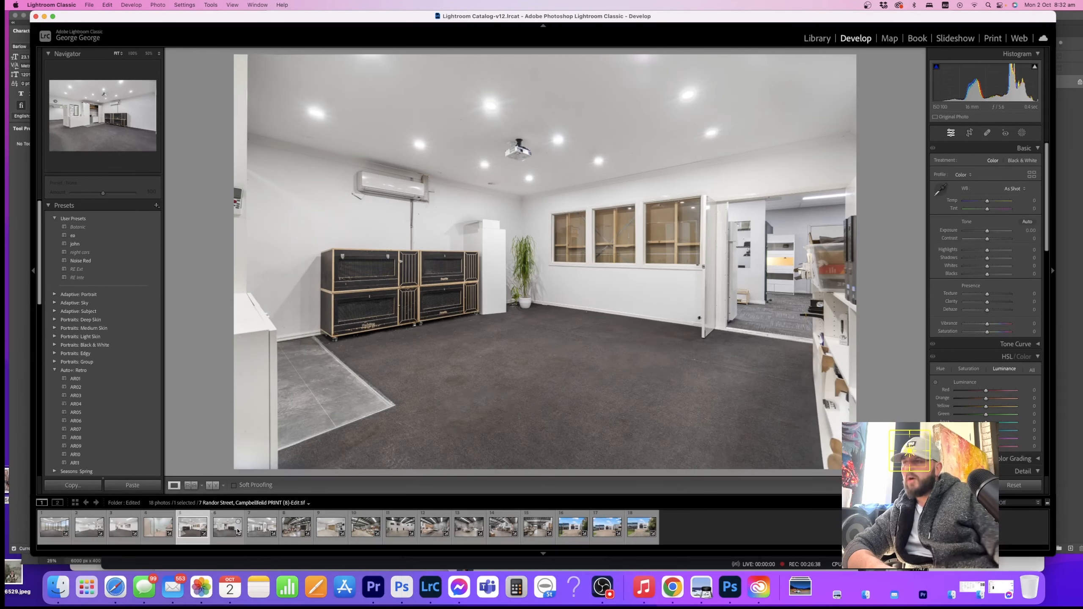
{"action": "key", "text": "Left"}
{"action": "key", "text": "Left"}
{"action": "key", "text": "Left"}
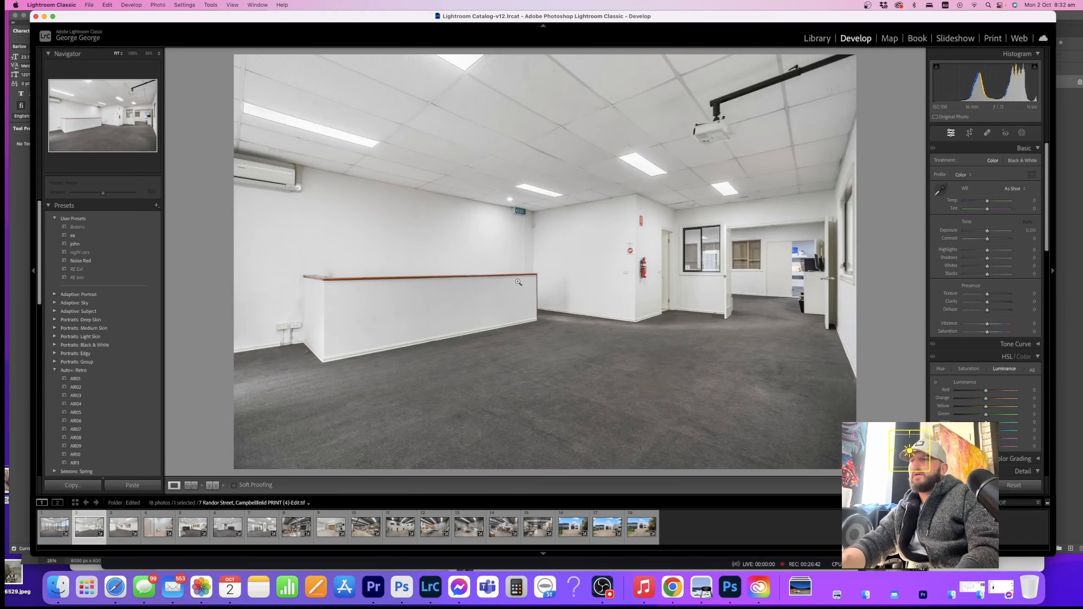
{"action": "key", "text": "Right"}
{"action": "key", "text": "Left"}
{"action": "key", "text": "Left"}
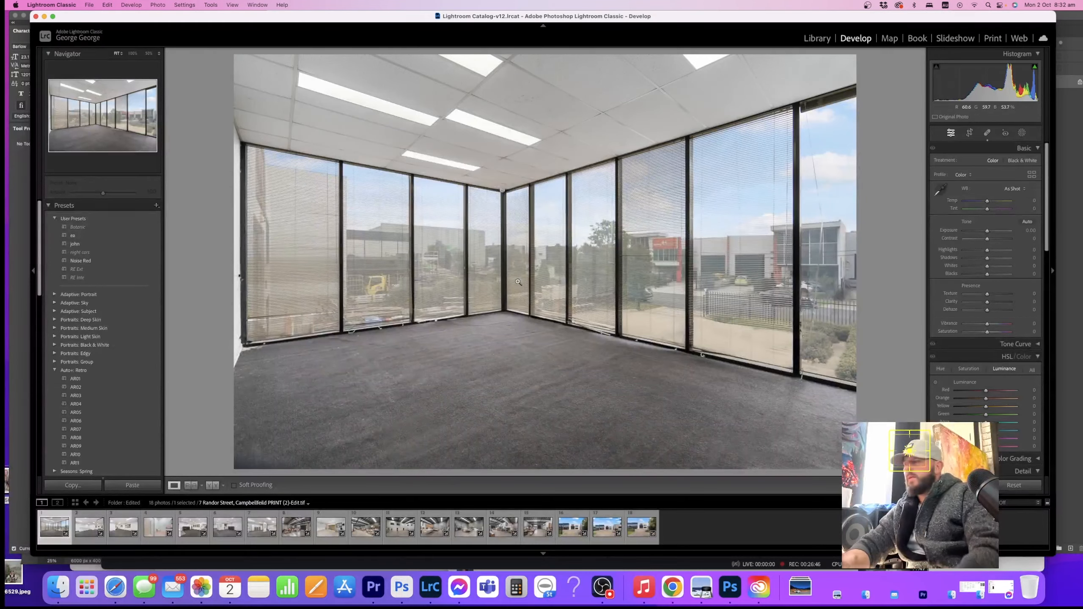
{"action": "key", "text": "Right"}
{"action": "key", "text": "Right"}
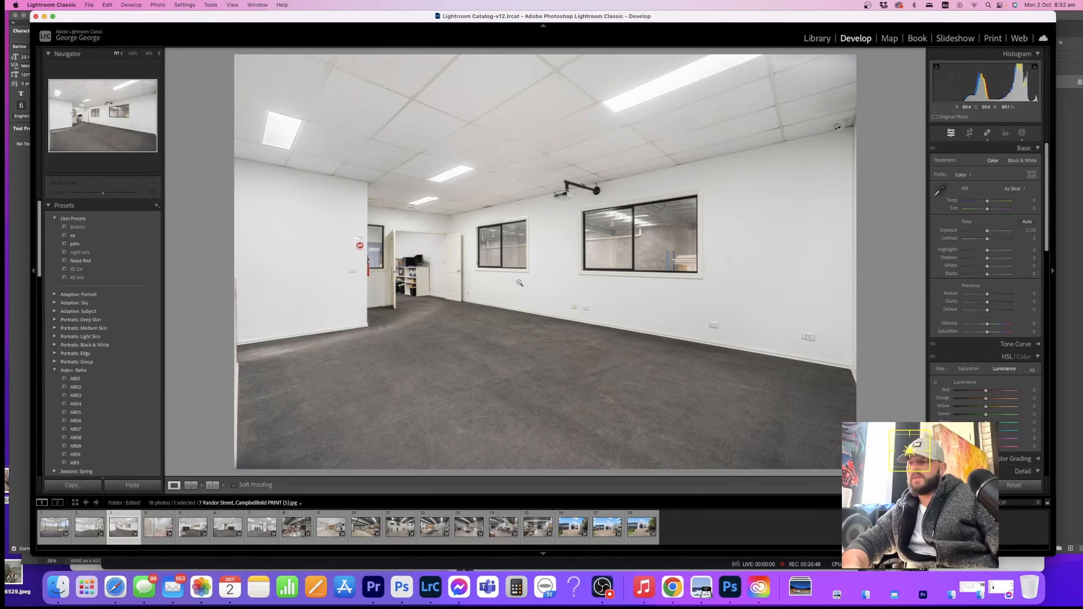
{"action": "left_click", "coordinate": [603, 588]}
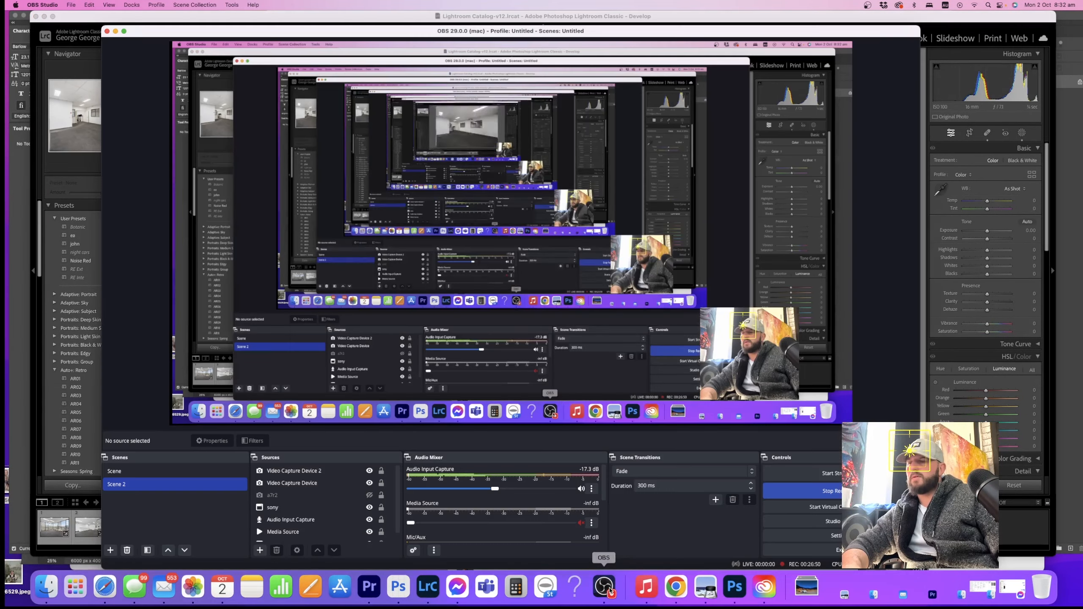